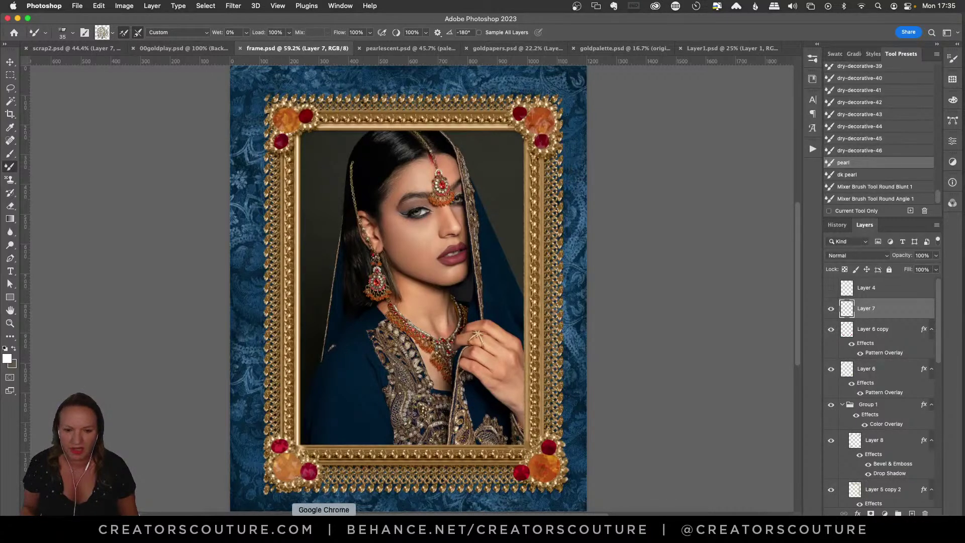
# Step: Switch to Chrome and examine the GoldPlay brush studio's cover image, introduction and gold lettering artwork on its Behance page
pyautogui.click(323, 528)
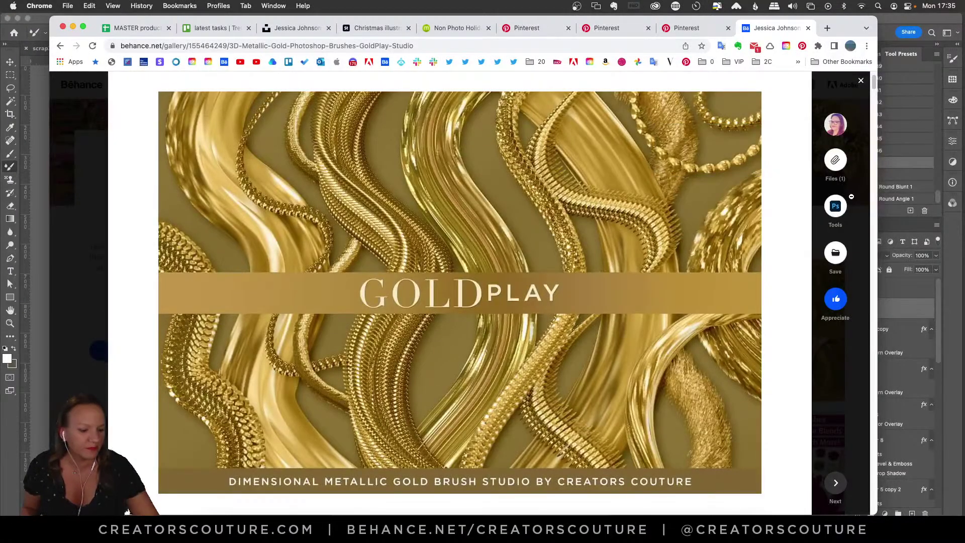
pyautogui.scroll(2, 844, 201)
pyautogui.scroll(-2, 714, 312)
pyautogui.scroll(-3, 731, 326)
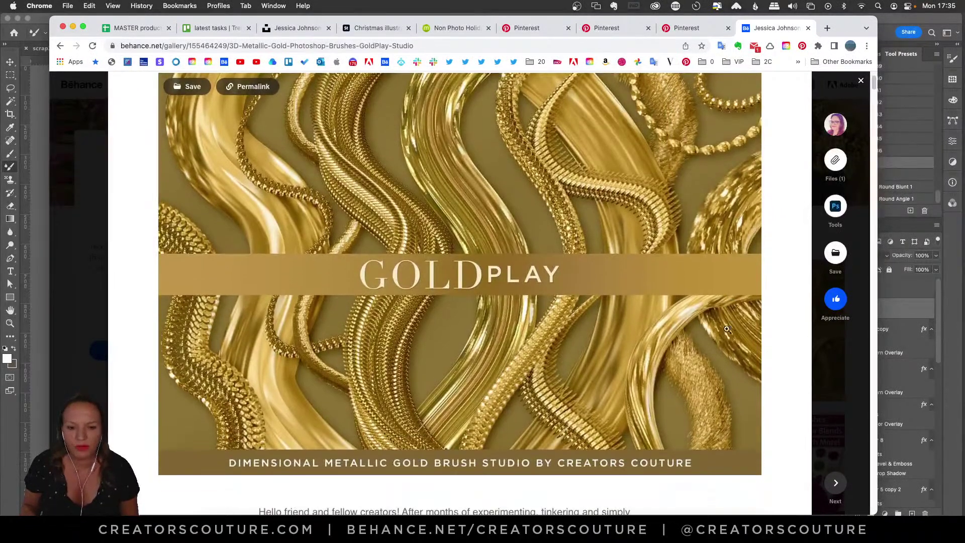
pyautogui.scroll(3, 710, 340)
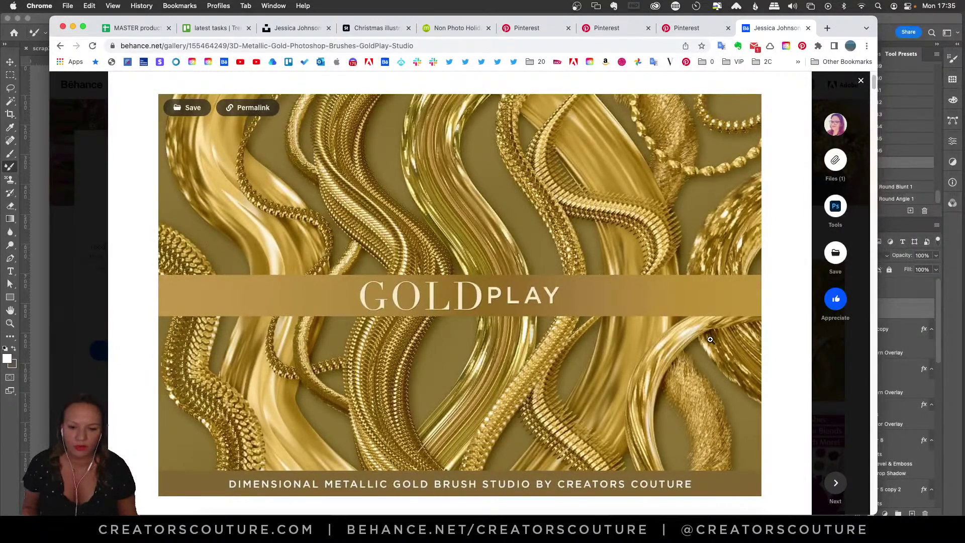
pyautogui.scroll(-3, 638, 358)
pyautogui.scroll(2, 646, 359)
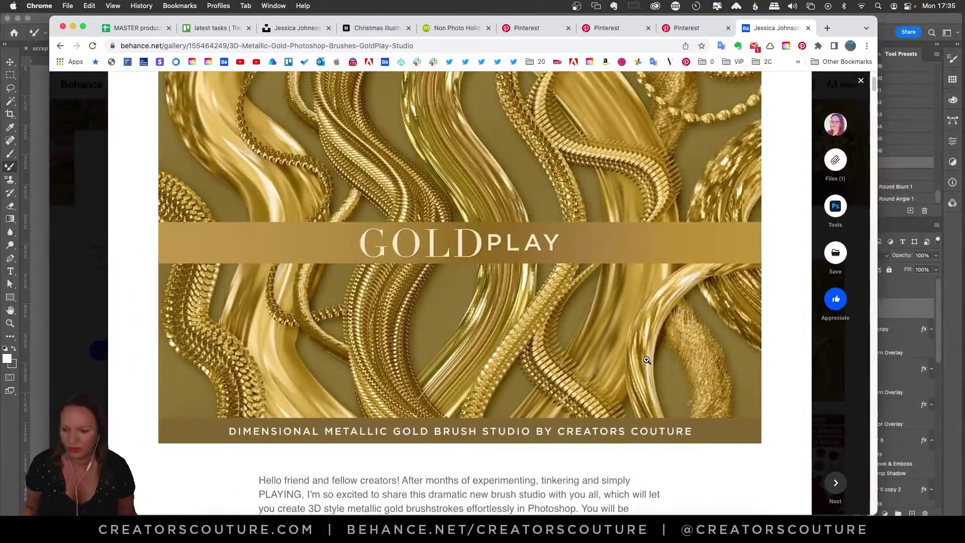
pyautogui.scroll(-12, 647, 360)
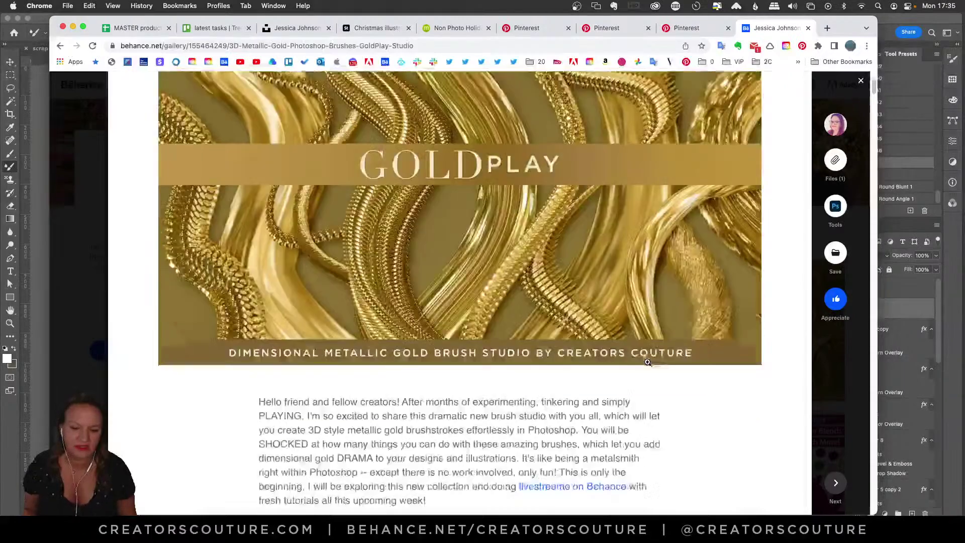
pyautogui.scroll(-2, 647, 361)
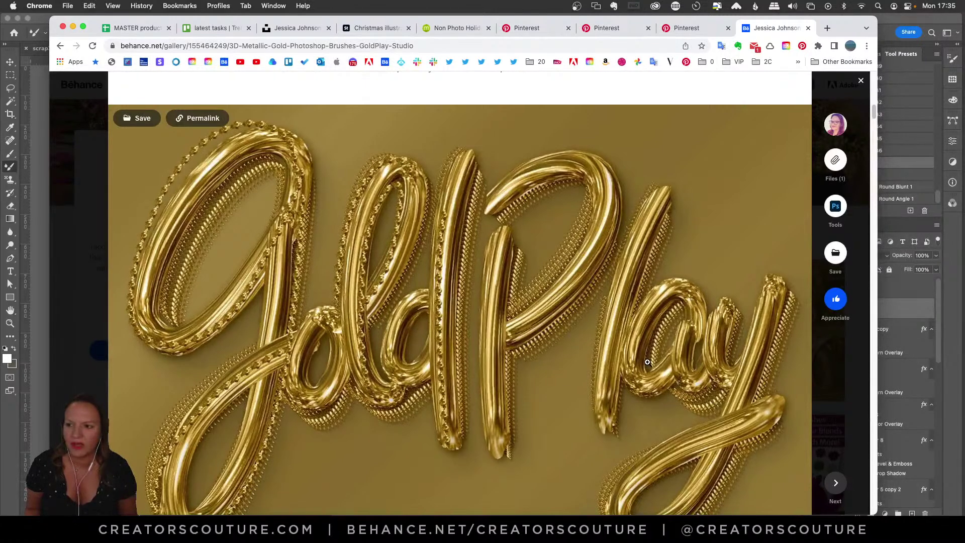
pyautogui.scroll(-1, 648, 336)
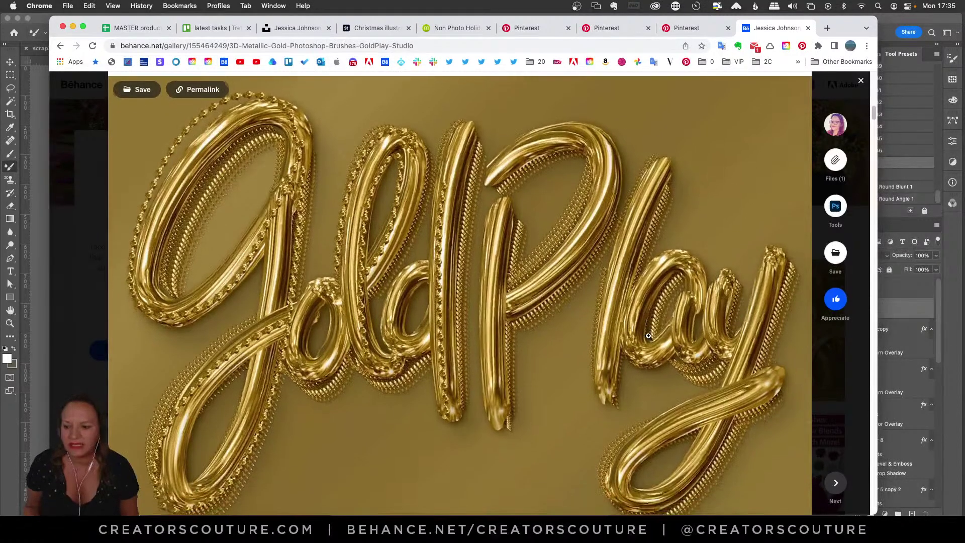
pyautogui.scroll(-15, 648, 336)
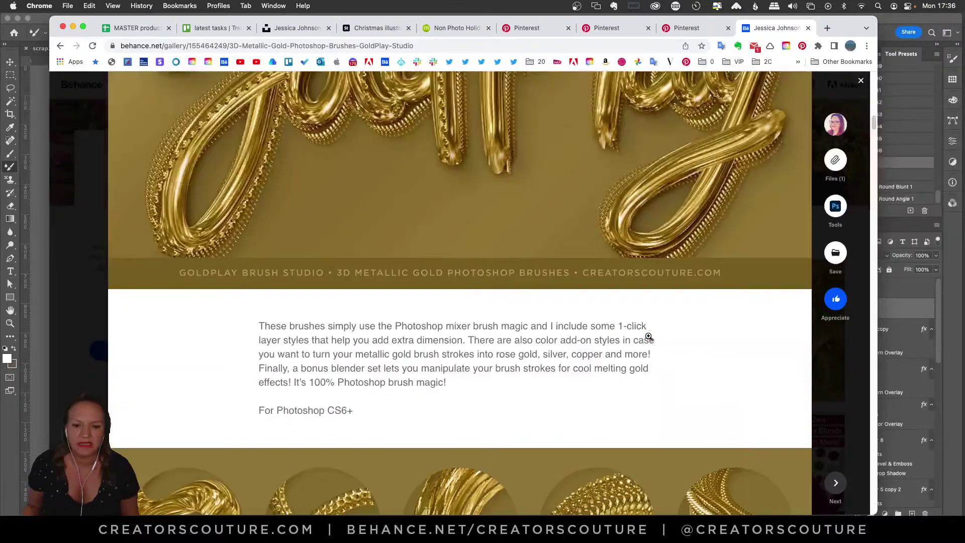
# Step: Examine the chart of Dry Shiny 6 and Dry Decorative 1 to 14 brushes and the jewelled portrait frame artwork
pyautogui.scroll(-2, 648, 335)
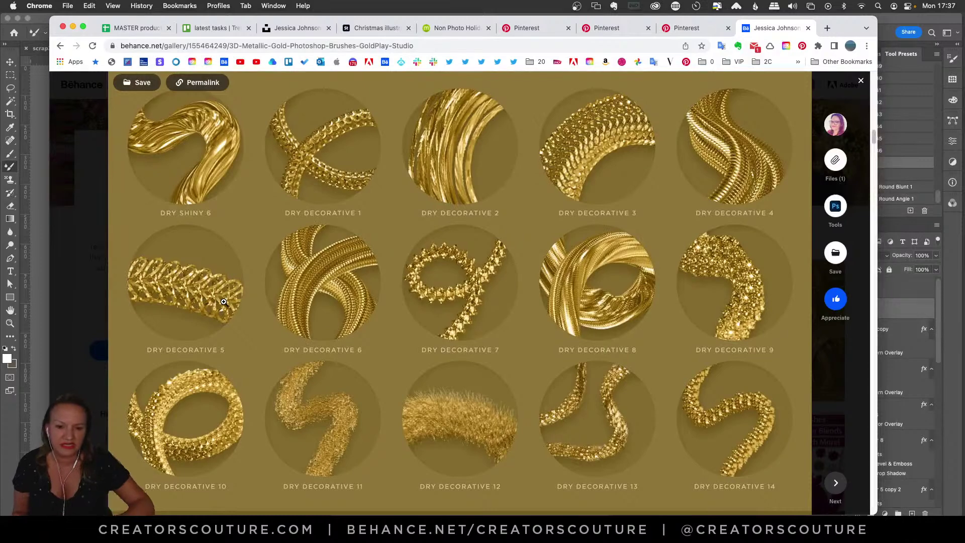
pyautogui.scroll(2, 224, 302)
pyautogui.scroll(-3, 520, 409)
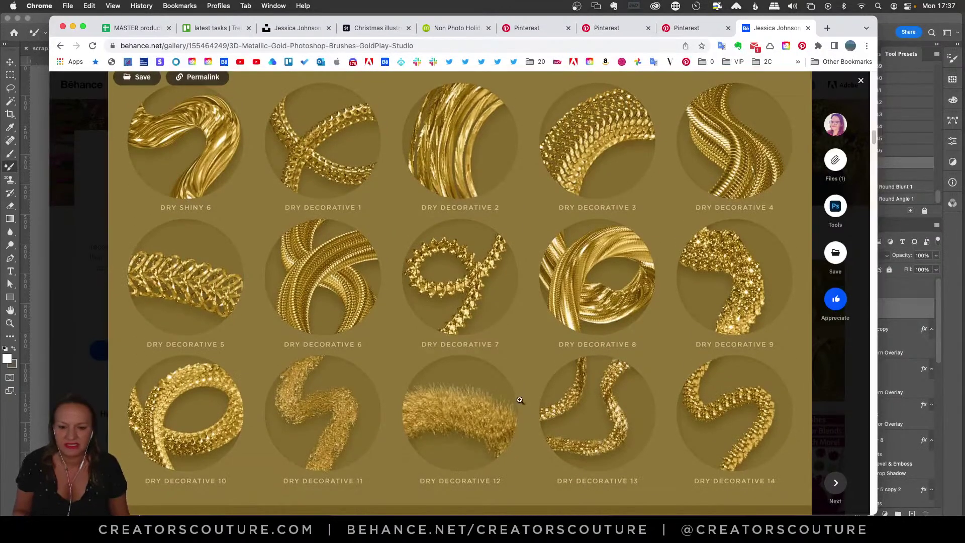
pyautogui.scroll(-1, 523, 392)
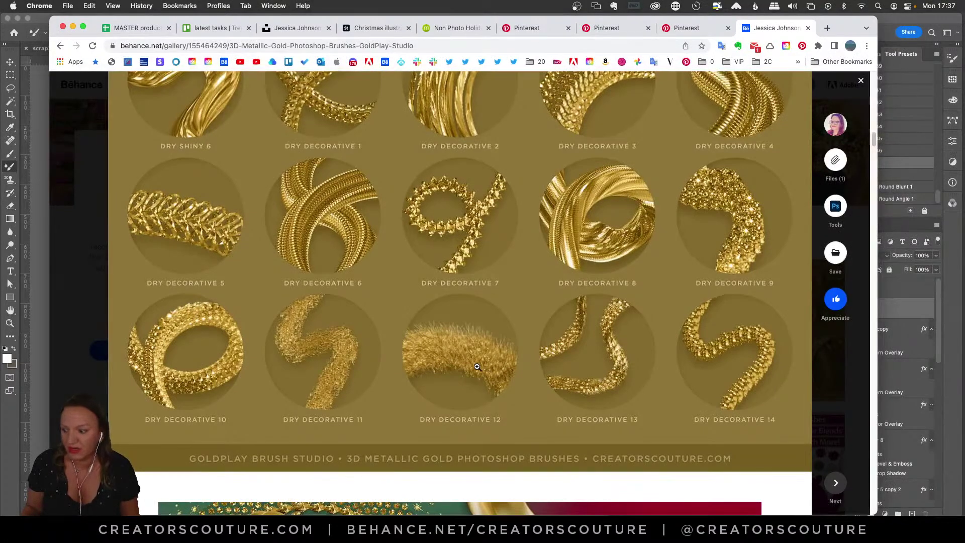
pyautogui.scroll(-3, 435, 360)
pyautogui.scroll(-2, 465, 296)
pyautogui.scroll(-6, 466, 294)
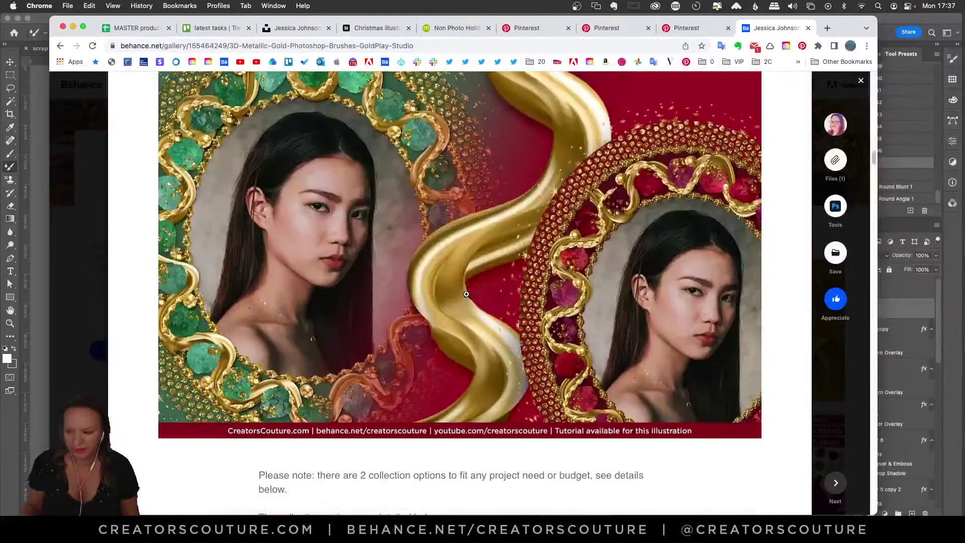
pyautogui.scroll(1, 491, 294)
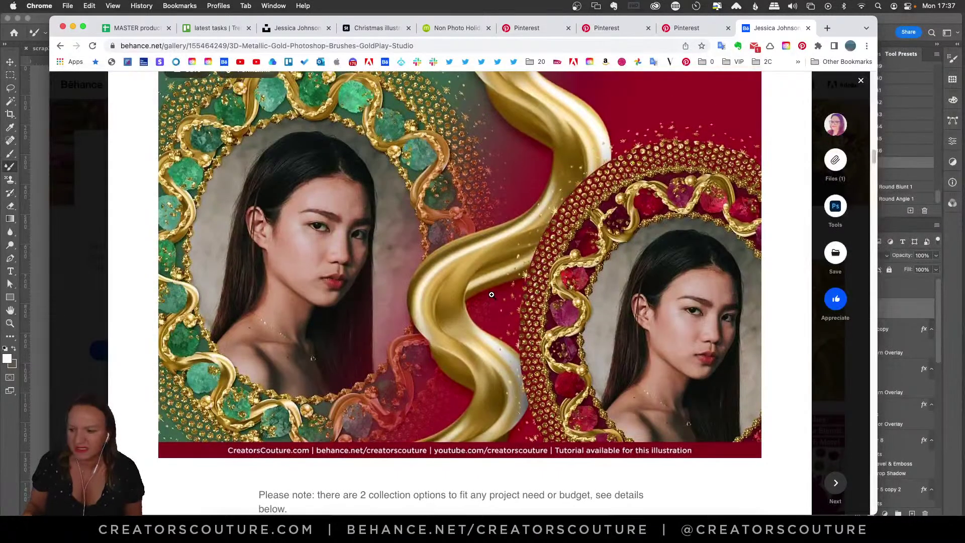
pyautogui.scroll(1, 492, 295)
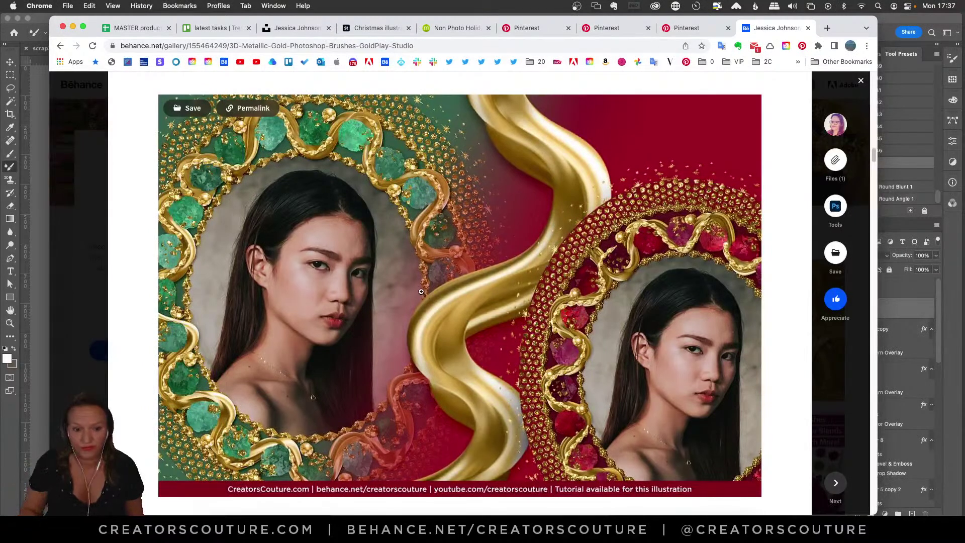
pyautogui.scroll(-1, 629, 306)
pyautogui.scroll(-1, 630, 306)
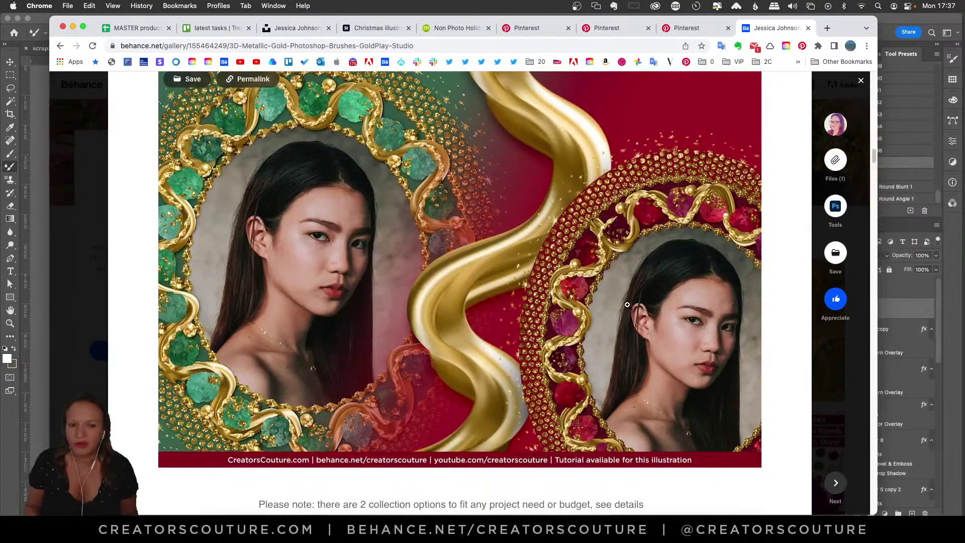
# Step: Review the Complete Collection's contents and the chart of shiny, creamy and stringy gold brushes, down to the Sampler Collection details
pyautogui.scroll(-10, 628, 305)
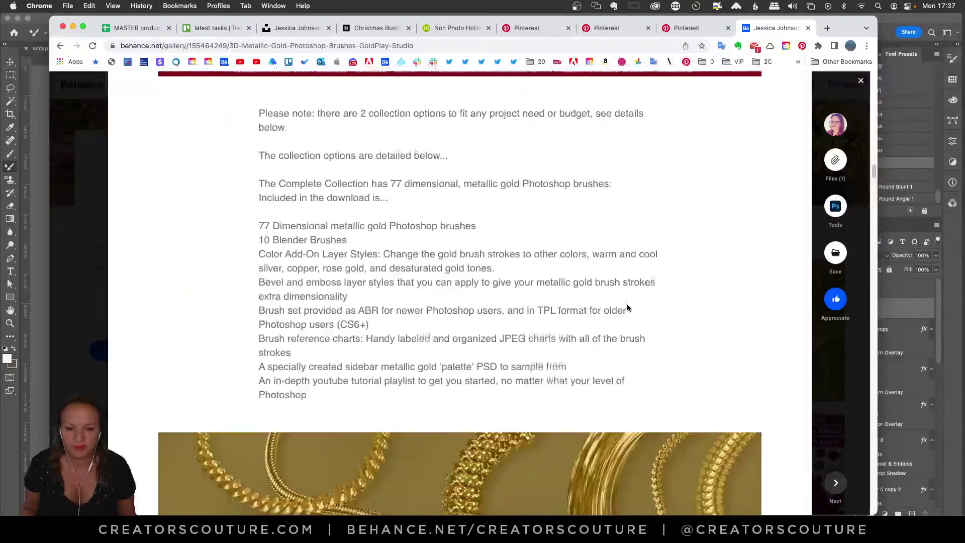
pyautogui.scroll(-4, 627, 307)
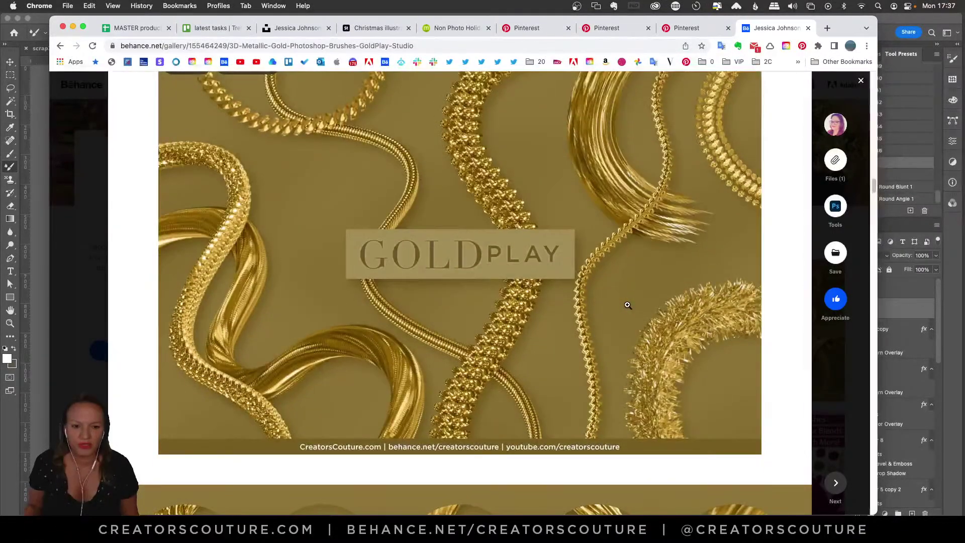
pyautogui.scroll(-8, 627, 304)
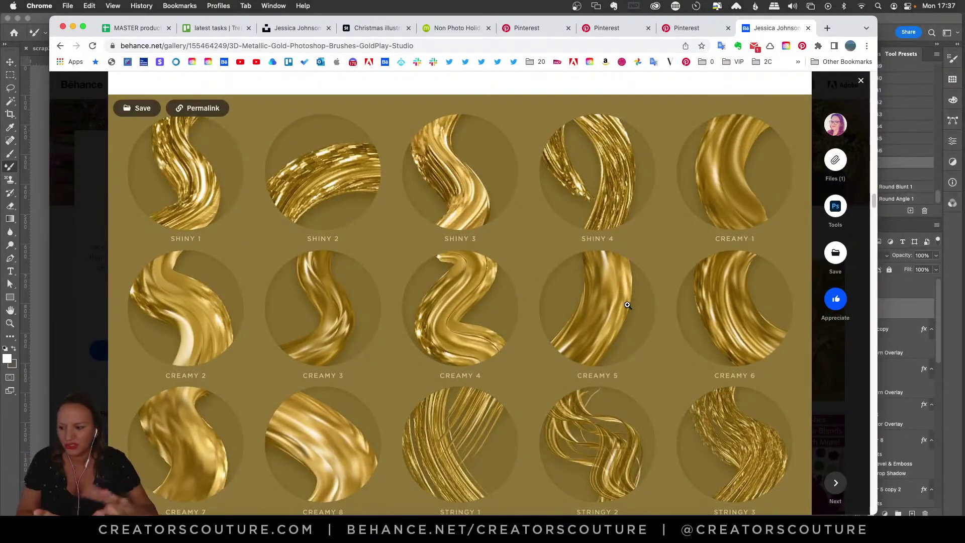
pyautogui.scroll(-2, 627, 304)
pyautogui.scroll(1, 628, 305)
pyautogui.scroll(1, 511, 315)
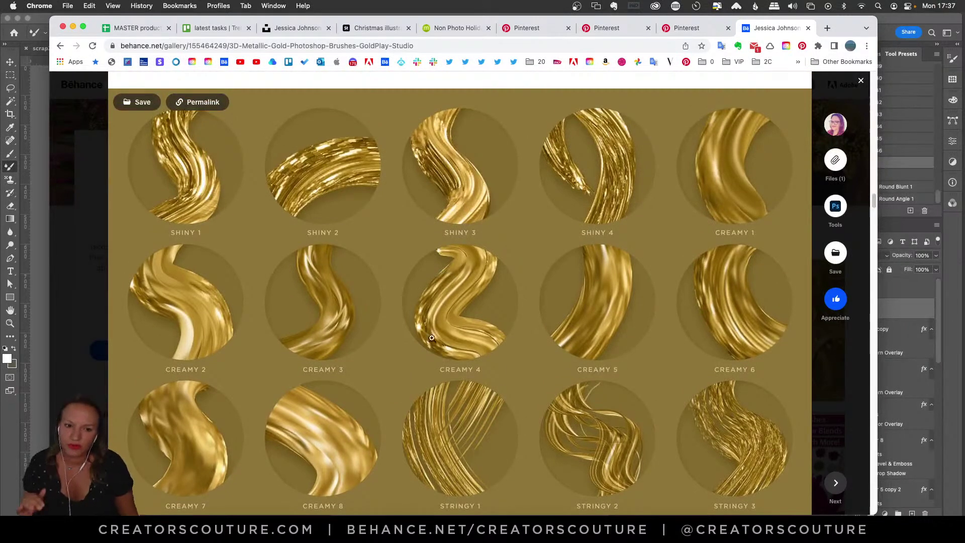
pyautogui.scroll(-1, 527, 368)
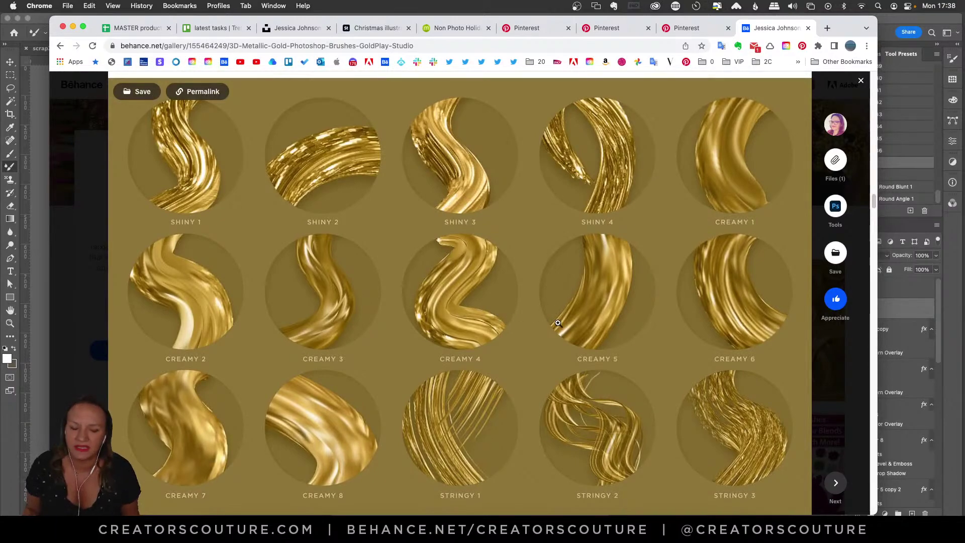
pyautogui.scroll(-1, 557, 324)
pyautogui.scroll(-5, 514, 318)
pyautogui.scroll(-10, 656, 302)
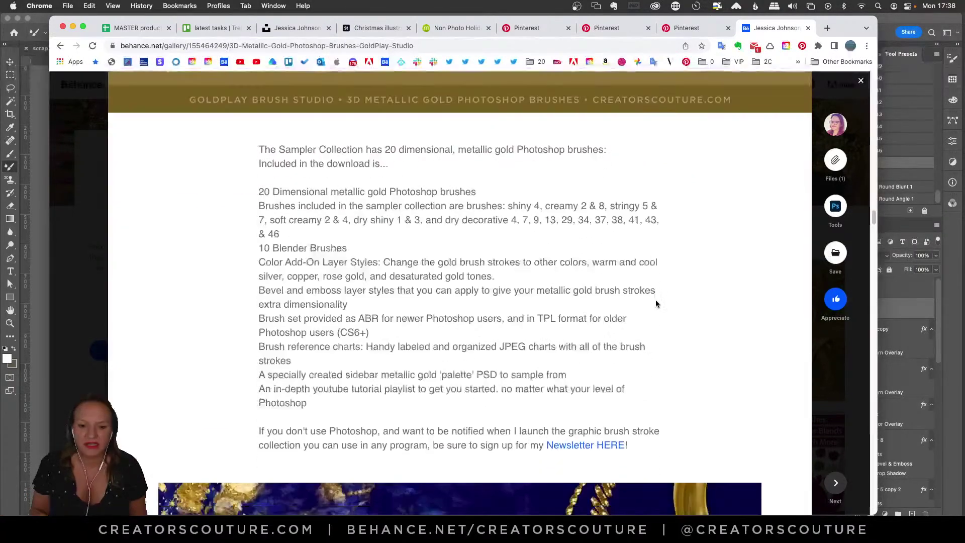
# Step: Look through the remaining GoldPlay sample illustrations and the soft creamy, dry shiny and Dry Decorative 15 to 46 brush charts
pyautogui.scroll(-10, 656, 302)
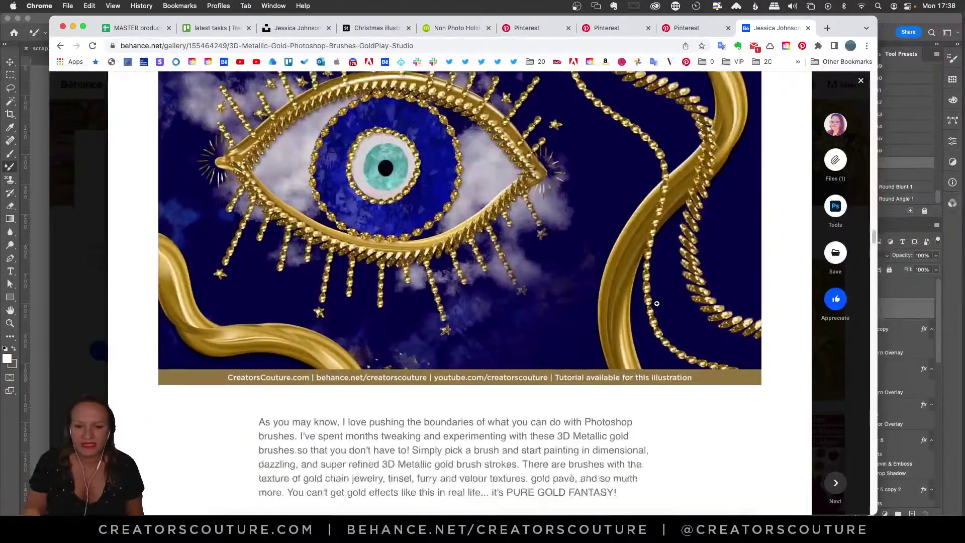
pyautogui.scroll(-12, 656, 307)
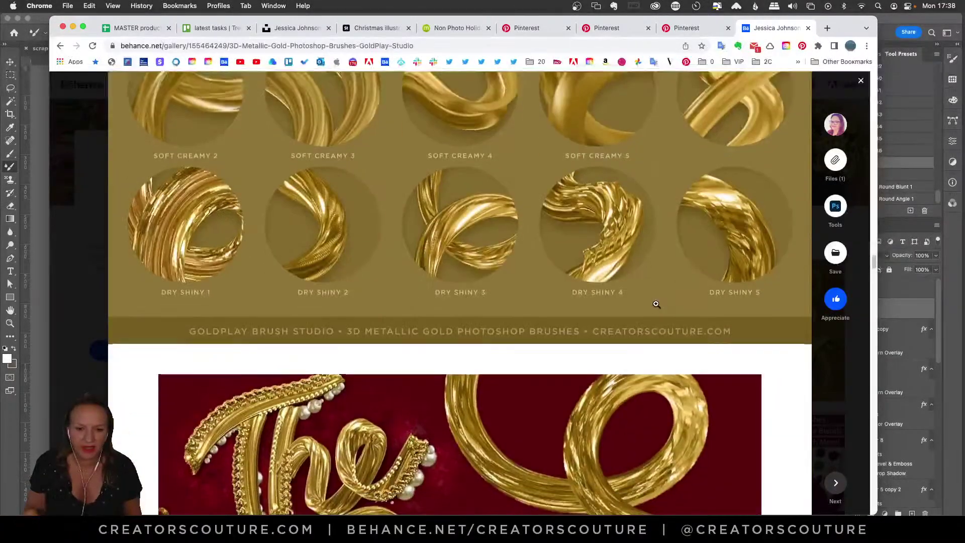
pyautogui.scroll(-12, 656, 303)
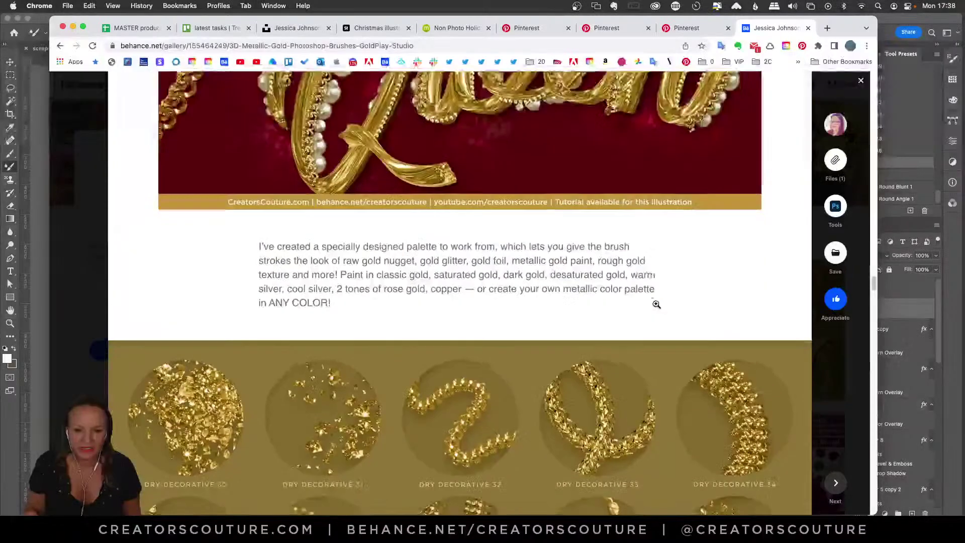
pyautogui.scroll(2, 656, 304)
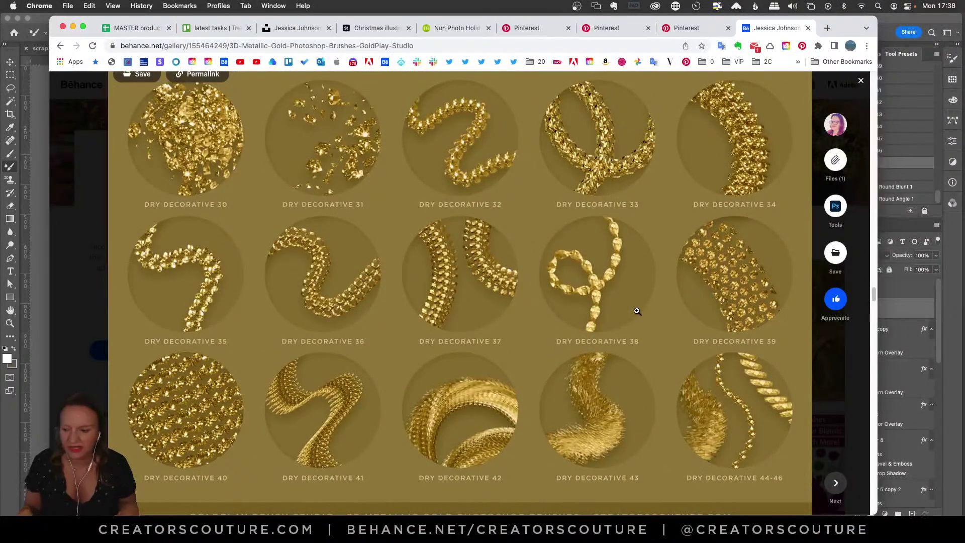
pyautogui.scroll(-13, 653, 323)
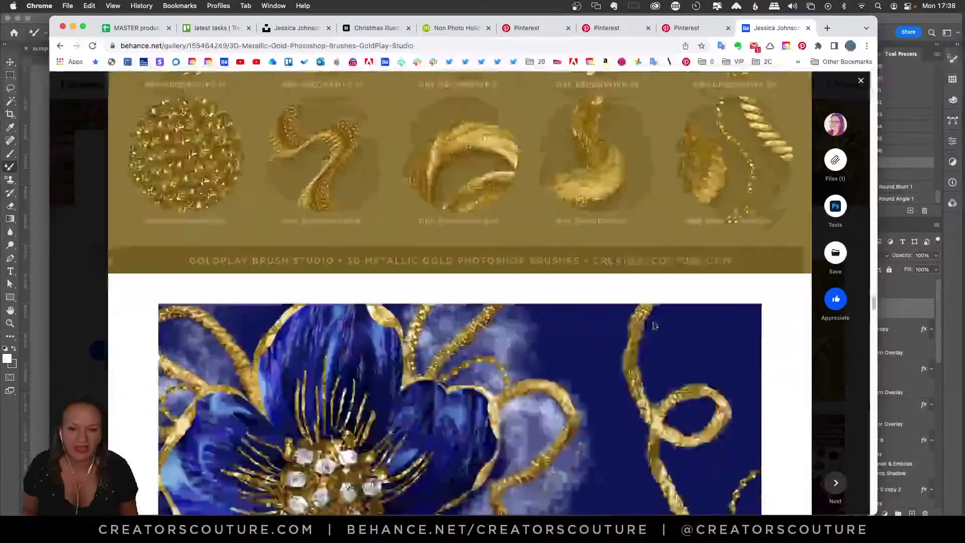
pyautogui.scroll(-12, 652, 323)
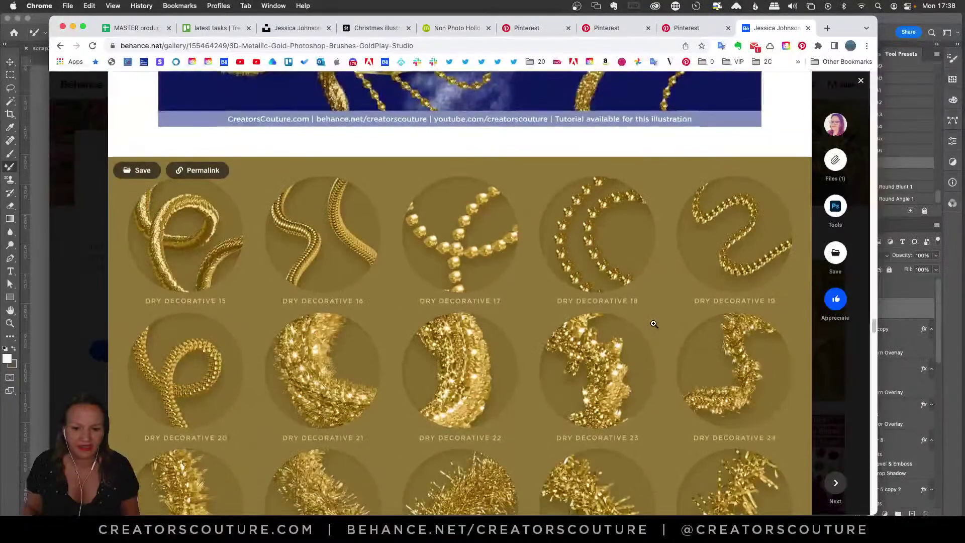
pyautogui.scroll(-6, 653, 323)
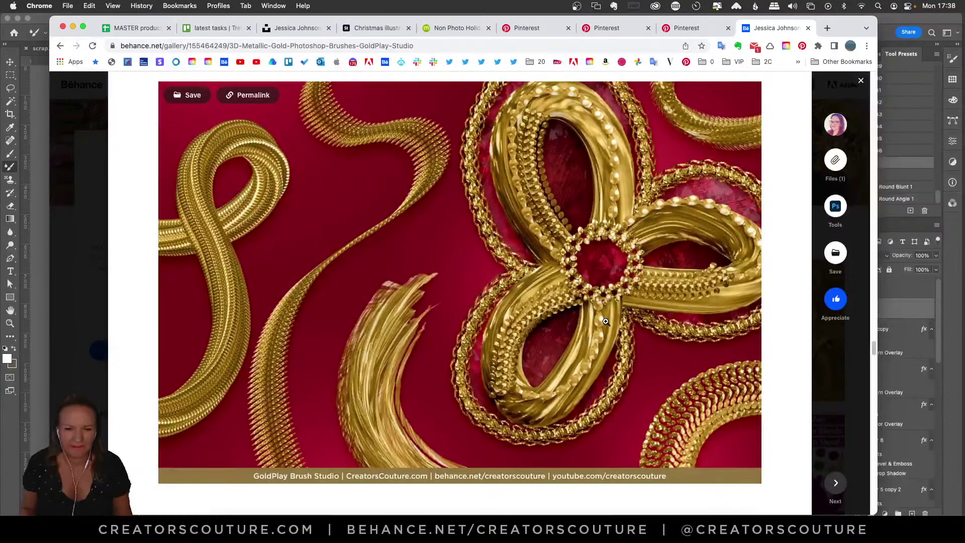
pyautogui.scroll(-5, 606, 317)
pyautogui.scroll(-15, 606, 310)
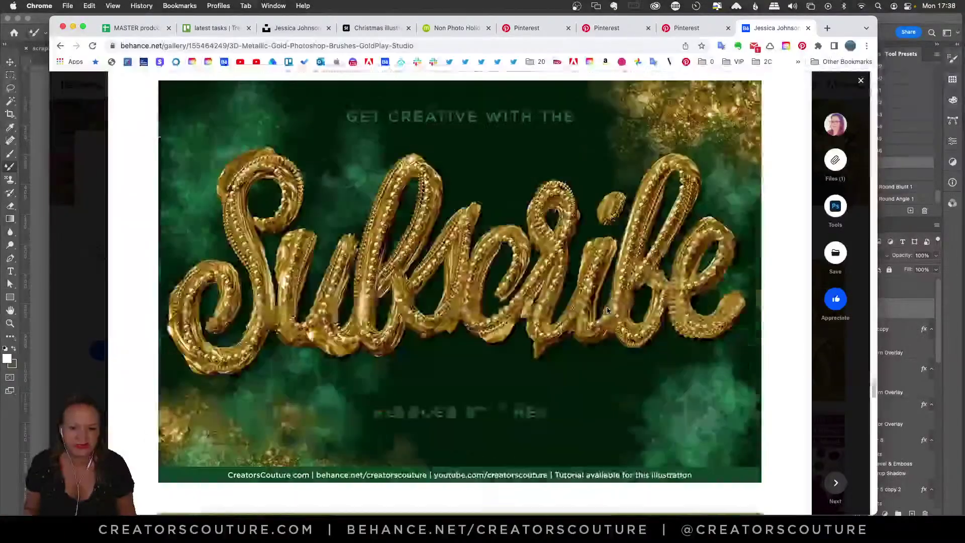
pyautogui.scroll(-3, 607, 308)
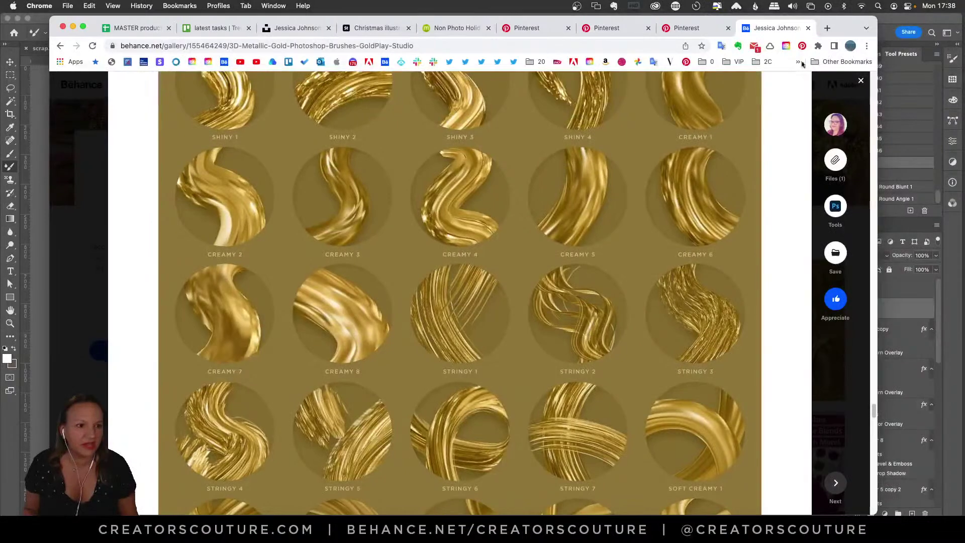
# Step: Switch back to Photoshop and bring up the scrap2.psd document with the whole Christmas tree in view at 50%
pyautogui.click(893, 23)
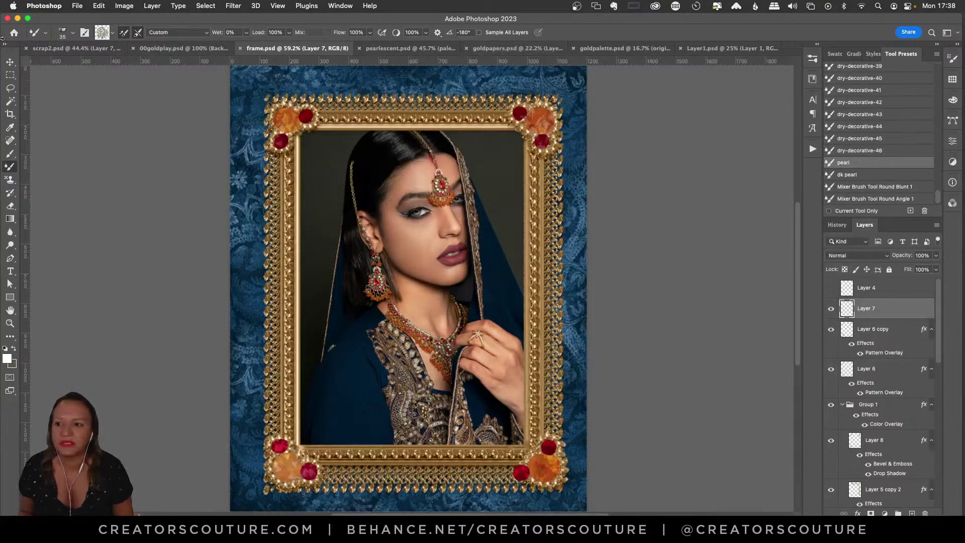
pyautogui.click(10, 62)
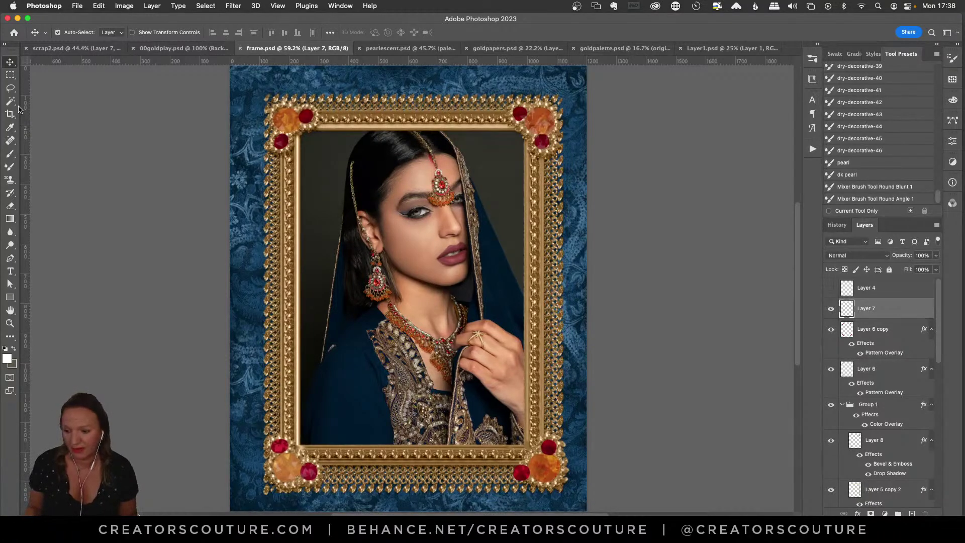
pyautogui.click(76, 48)
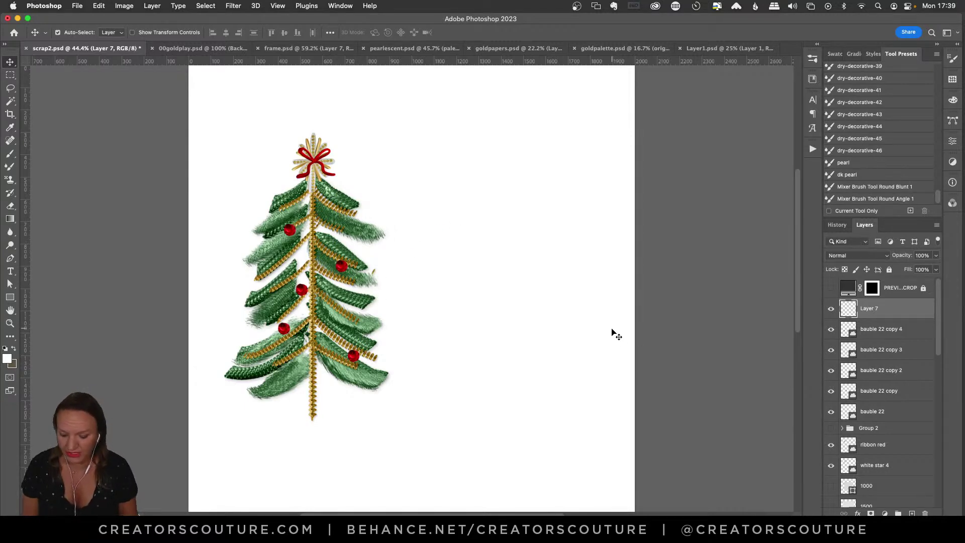
pyautogui.press('super+1')
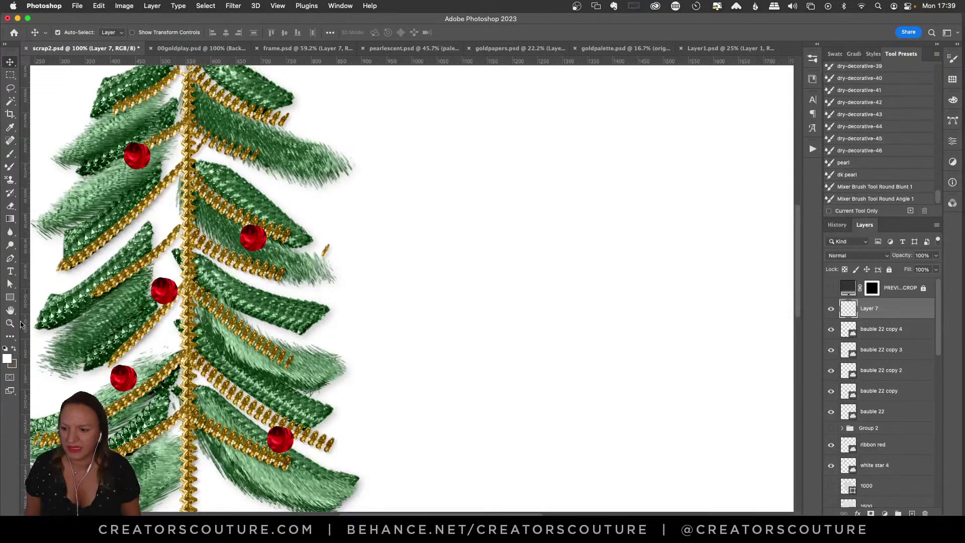
pyautogui.click(10, 323)
pyautogui.keyDown('alt'); pyautogui.click(599, 276); pyautogui.keyUp('alt')
pyautogui.keyDown('alt'); pyautogui.click(599, 276); pyautogui.keyUp('alt')
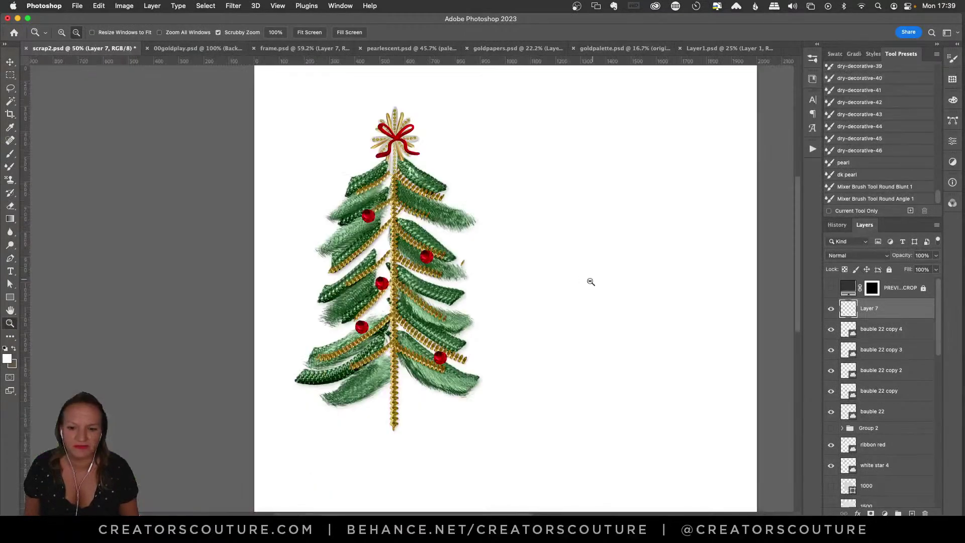
# Step: Inspect the Christmas tree's green branches, gold garlands, red baubles and star up close and as a whole
pyautogui.moveTo(469, 273); pyautogui.dragTo(482, 278)
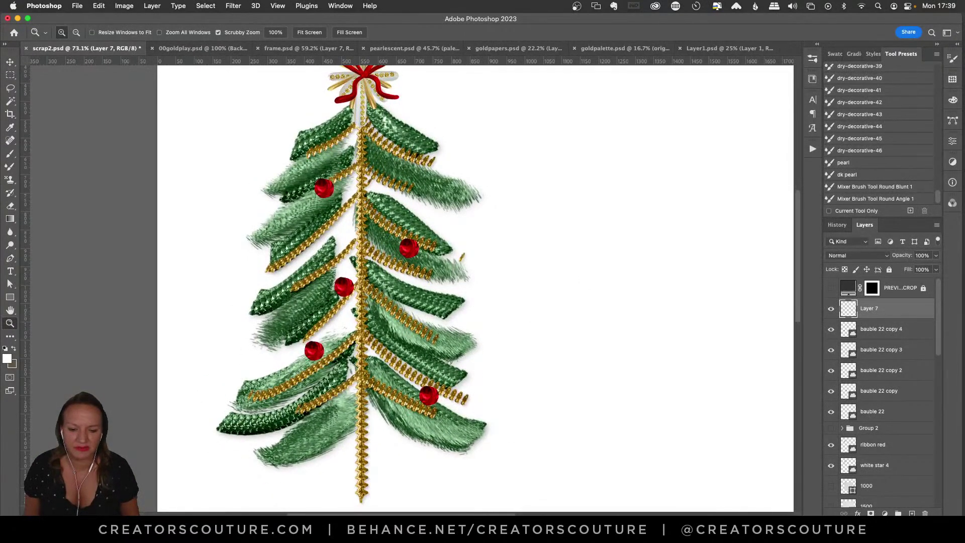
pyautogui.hscroll(-4, 488, 301)
pyautogui.hscroll(5, 489, 302)
pyautogui.moveTo(492, 310); pyautogui.dragTo(478, 343)
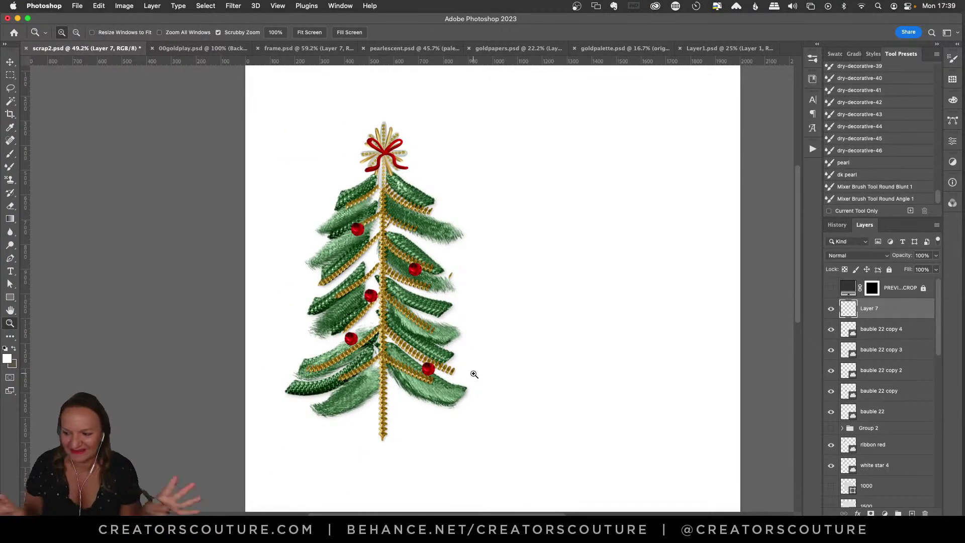
pyautogui.moveTo(429, 514); pyautogui.dragTo(459, 513)
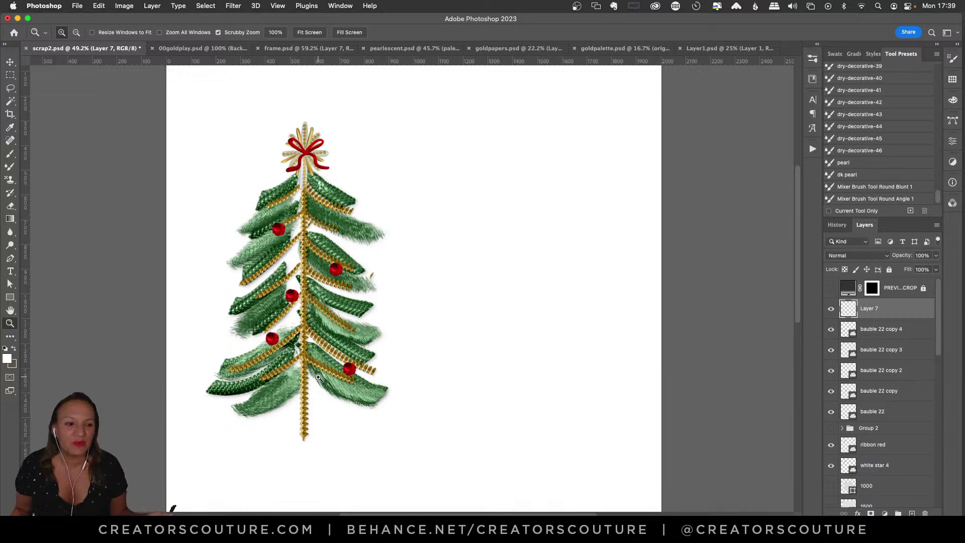
# Step: In goldpalette.psd, turn on the desaturate and darken layers above the original gold texture
pyautogui.click(10, 62)
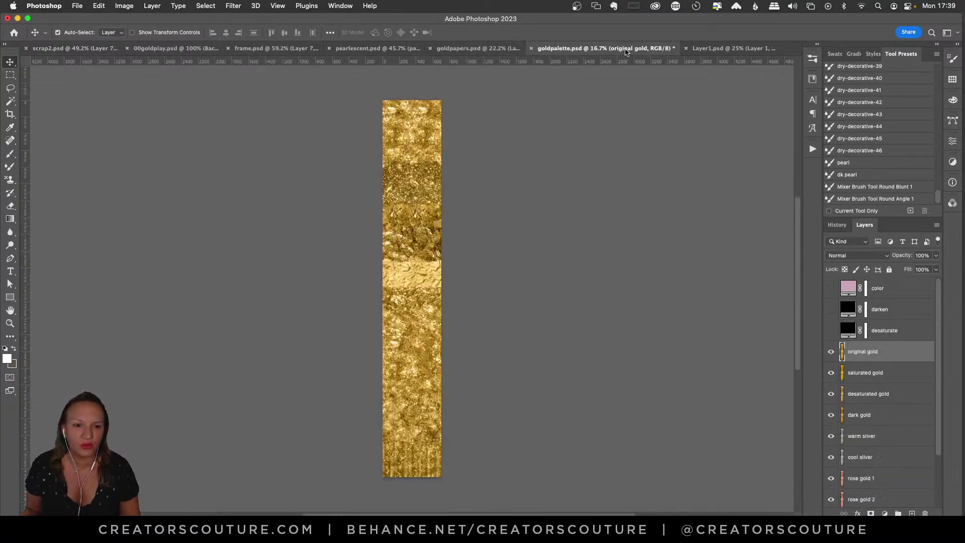
pyautogui.click(628, 49)
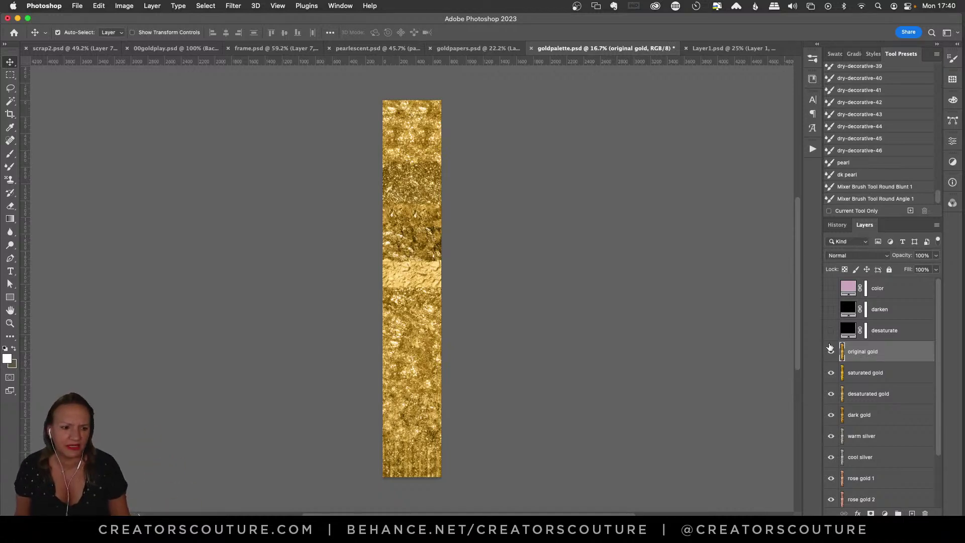
pyautogui.click(831, 330)
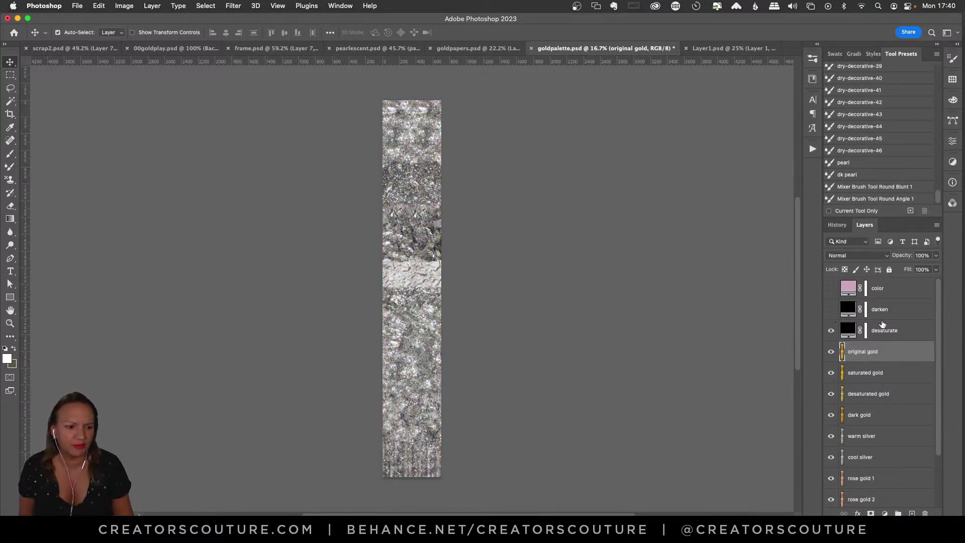
pyautogui.click(869, 314)
pyautogui.click(830, 309)
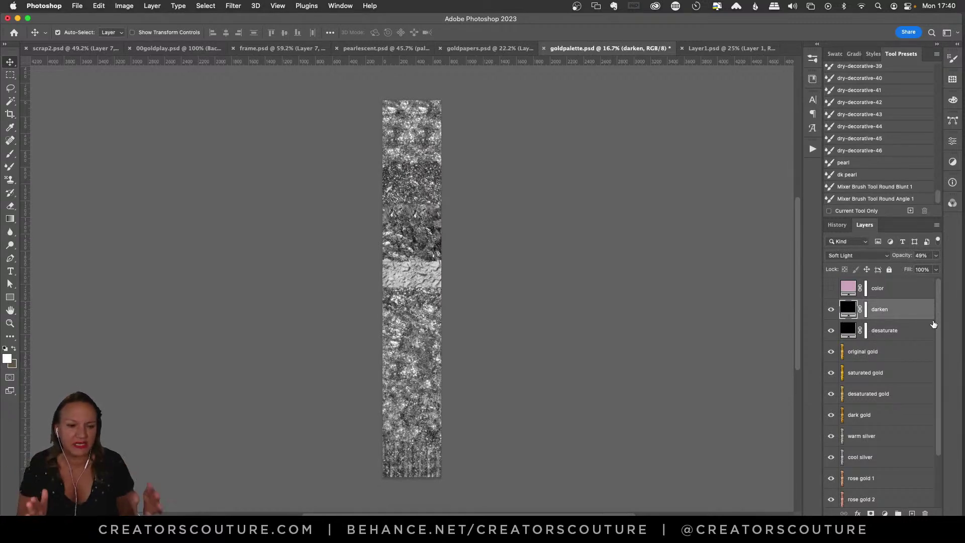
pyautogui.click(834, 309)
pyautogui.click(835, 312)
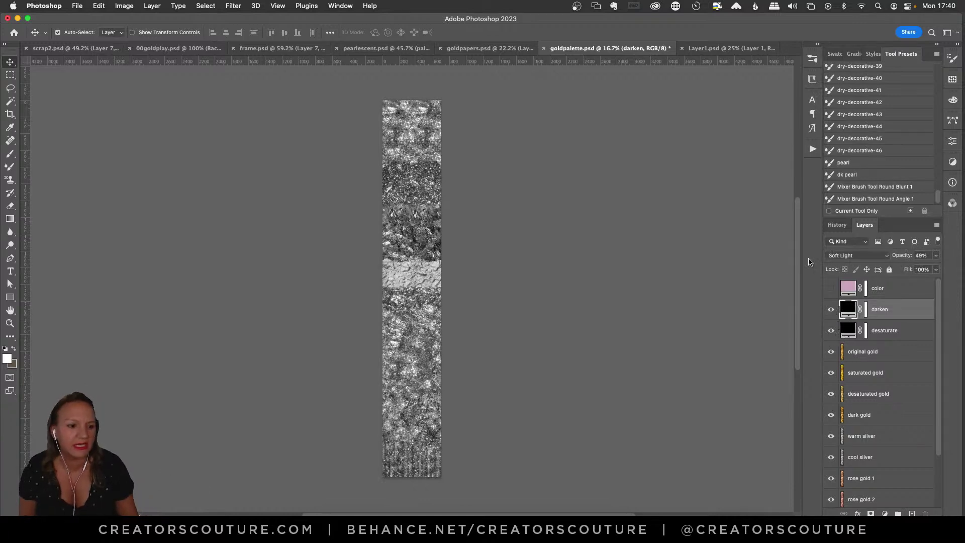
# Step: Turn on the color fill layer and set its colour to dark green 173c00
pyautogui.click(831, 288)
pyautogui.doubleClick(852, 289)
pyautogui.moveTo(845, 305); pyautogui.dragTo(840, 352)
pyautogui.click(829, 356)
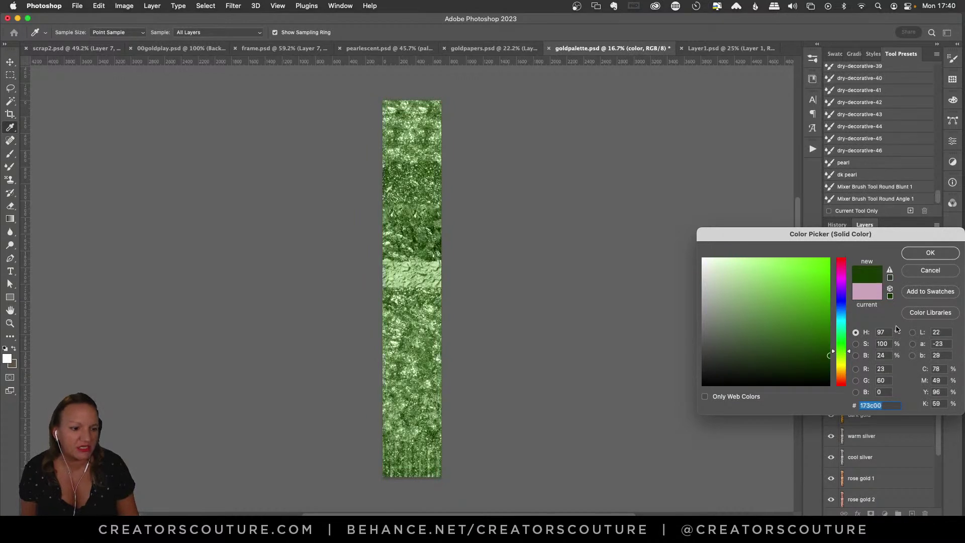
pyautogui.click(922, 257)
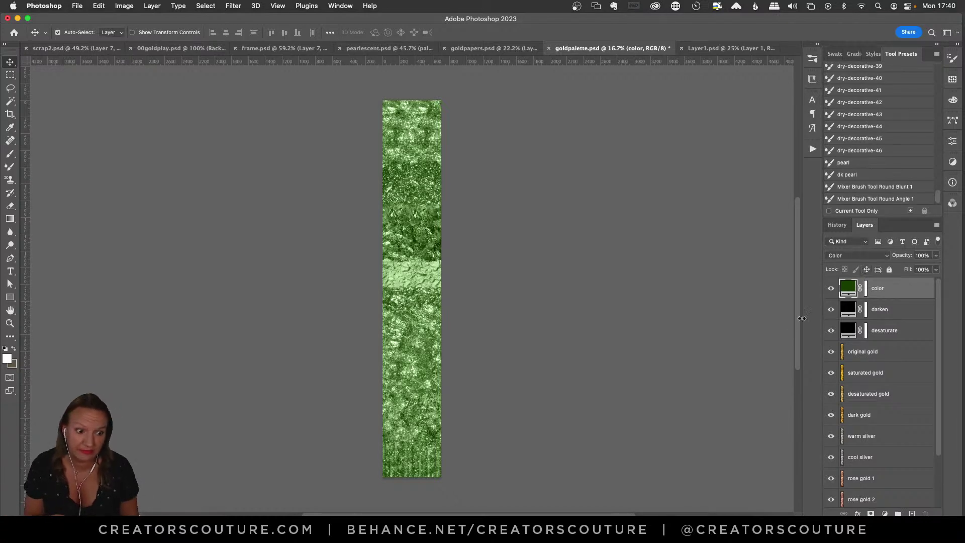
# Step: Hide the color, darken and desaturate layers, and go back to the scrap2.psd document
pyautogui.moveTo(831, 288); pyautogui.dragTo(830, 333)
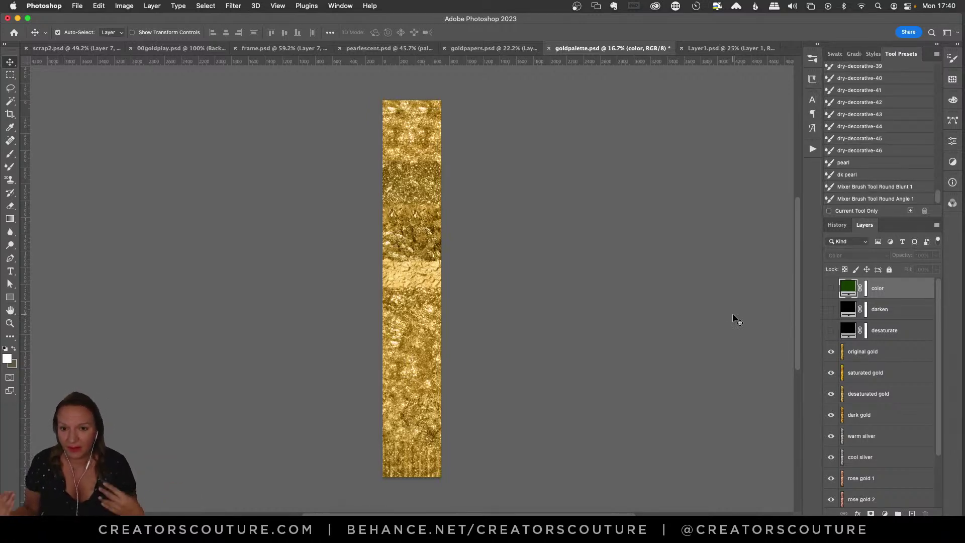
pyautogui.click(75, 49)
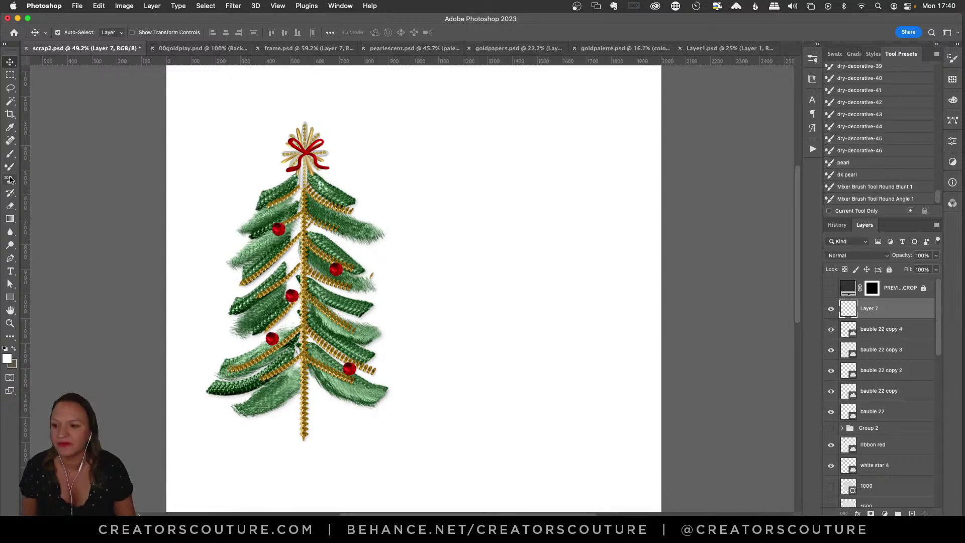
# Step: Try a stroke with the dry-decorative-10 brush on the blank canvas beside the Christmas tree
pyautogui.click(812, 59)
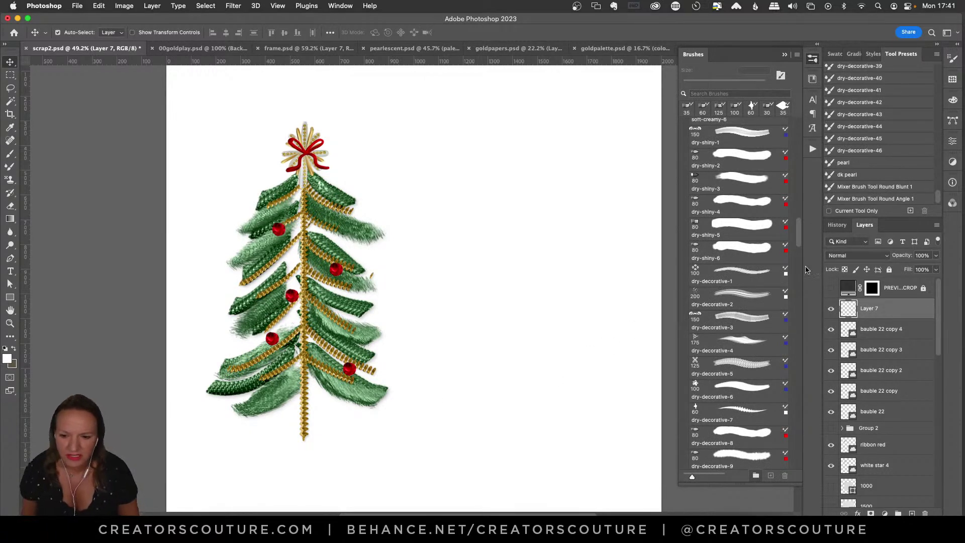
pyautogui.scroll(-6, 740, 201)
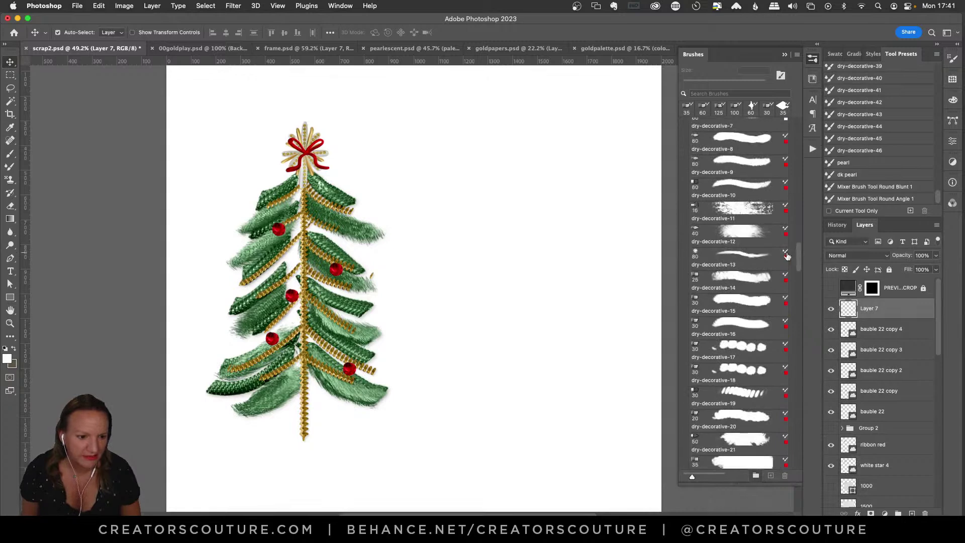
pyautogui.click(740, 194)
pyautogui.moveTo(601, 153)
pyautogui.mouseDown()
pyautogui.moveTo(512, 287)
pyautogui.moveTo(502, 324)
pyautogui.mouseUp()
pyautogui.press('super+z')
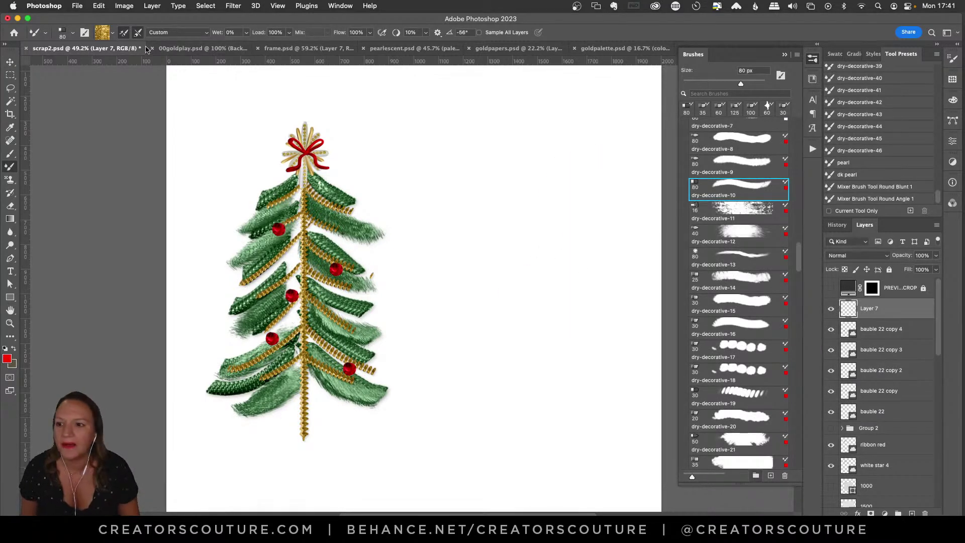
# Step: Check the Dry Decorative brush chart in 00goldplay.psd and return to the scrap2.psd document
pyautogui.click(199, 49)
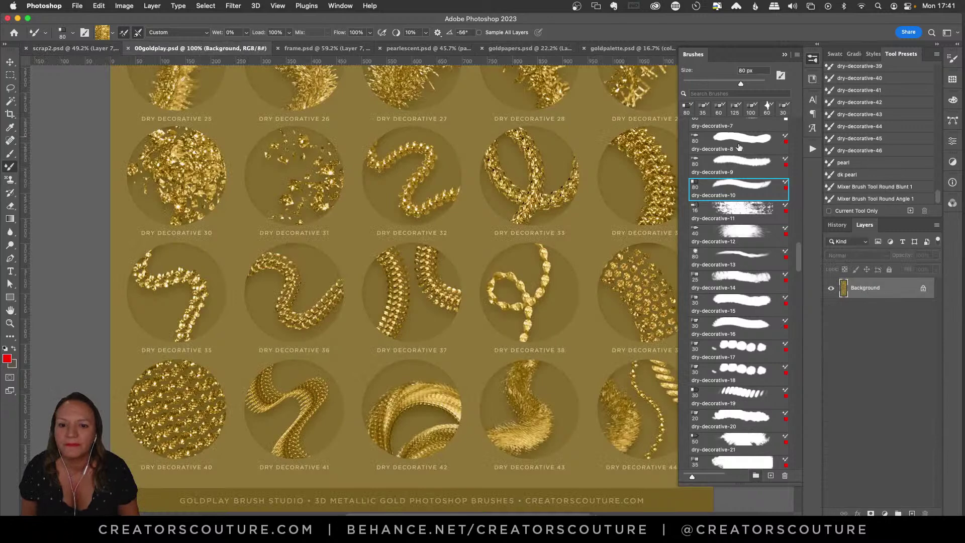
pyautogui.click(813, 60)
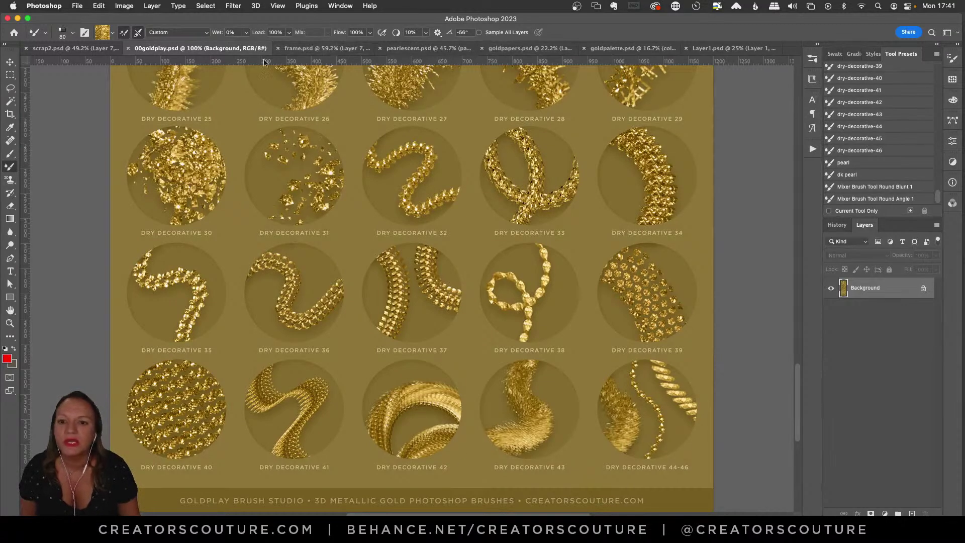
pyautogui.click(90, 46)
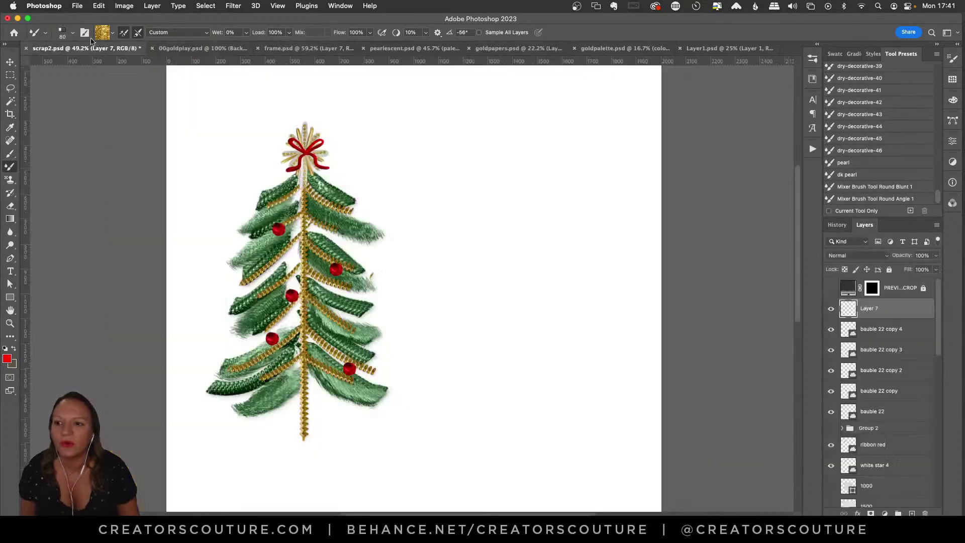
# Step: Pick the dry-decorative-42 brush from the GoldPlay brush presets
pyautogui.click(813, 63)
pyautogui.scroll(-10, 788, 292)
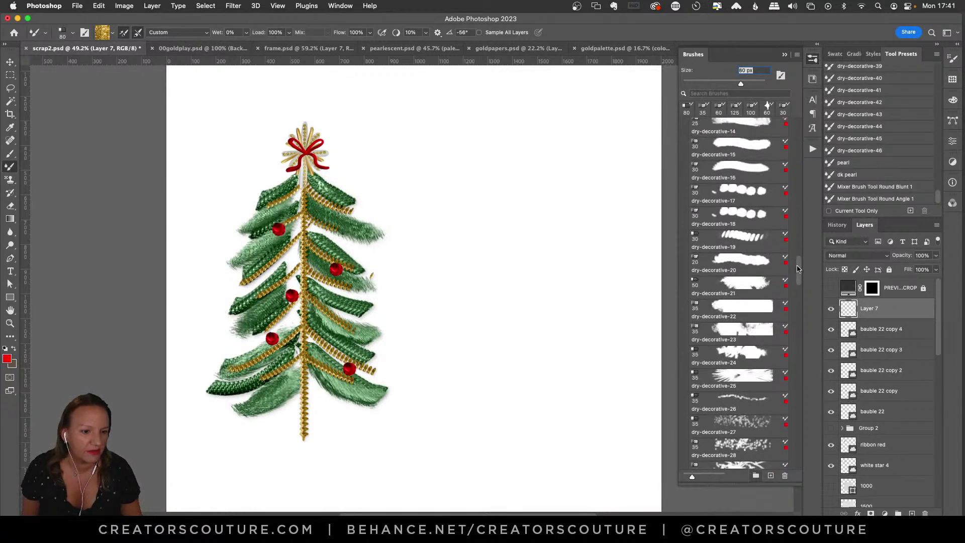
pyautogui.scroll(-3, 788, 291)
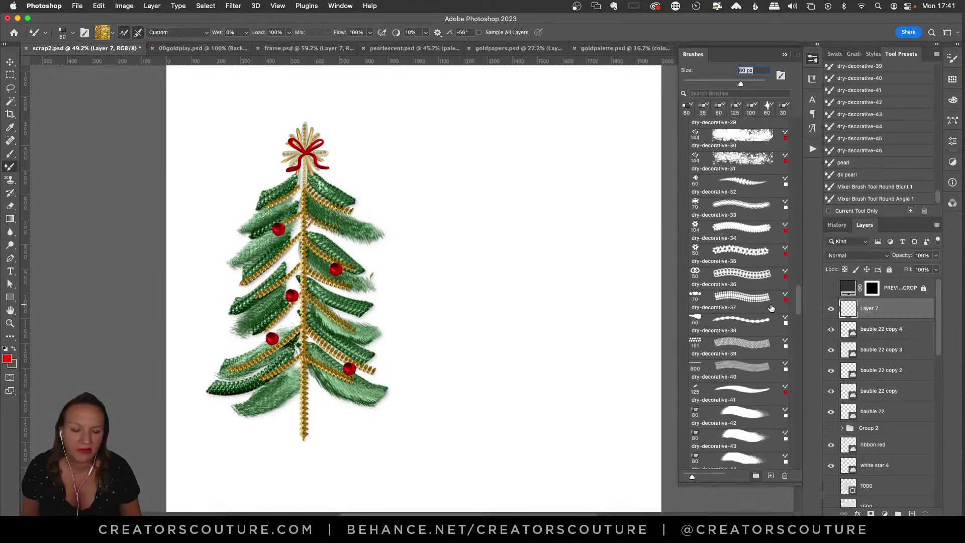
pyautogui.scroll(-4, 799, 305)
pyautogui.click(739, 303)
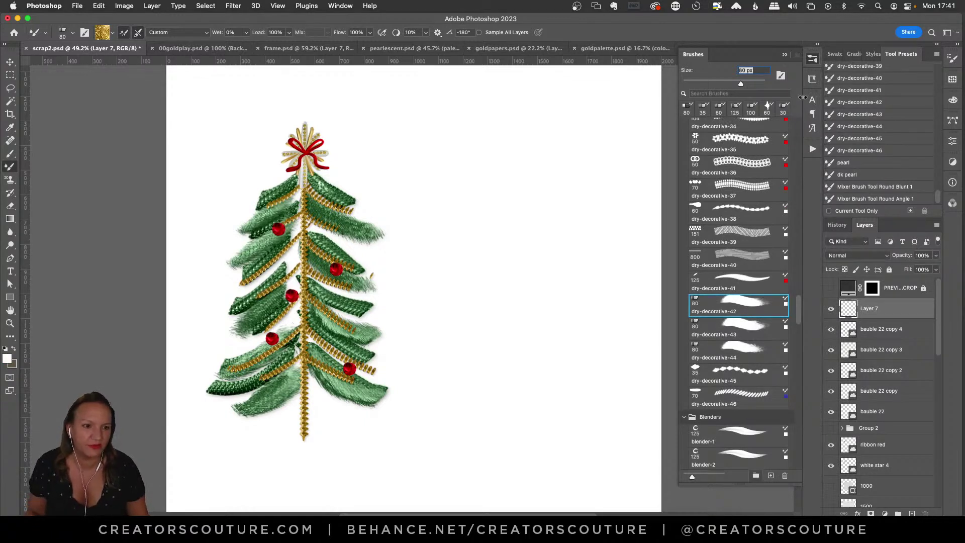
pyautogui.click(814, 60)
# Step: Try two strokes with the dry-decorative-42 brush on the blank canvas beside the tree
pyautogui.moveTo(563, 149)
pyautogui.mouseDown()
pyautogui.moveTo(540, 186)
pyautogui.moveTo(462, 211)
pyautogui.mouseUp()
pyautogui.press('super+z')
pyautogui.moveTo(549, 131); pyautogui.dragTo(518, 257)
pyautogui.press('super+z')
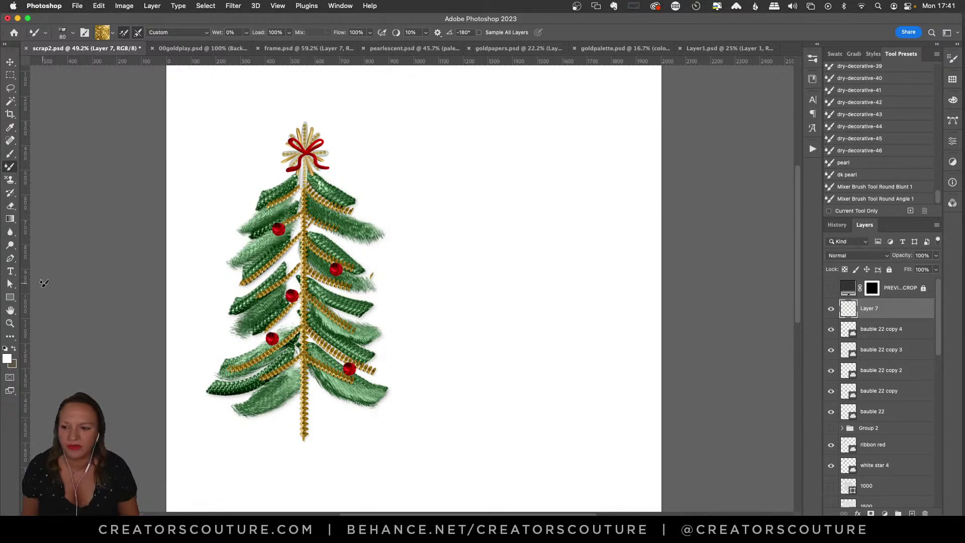
# Step: Try long looping gold strokes with the Mixer Brush in the empty area beside the tree
pyautogui.click(10, 323)
pyautogui.click(599, 241)
pyautogui.click(606, 245)
pyautogui.hscroll(3, 352, 251)
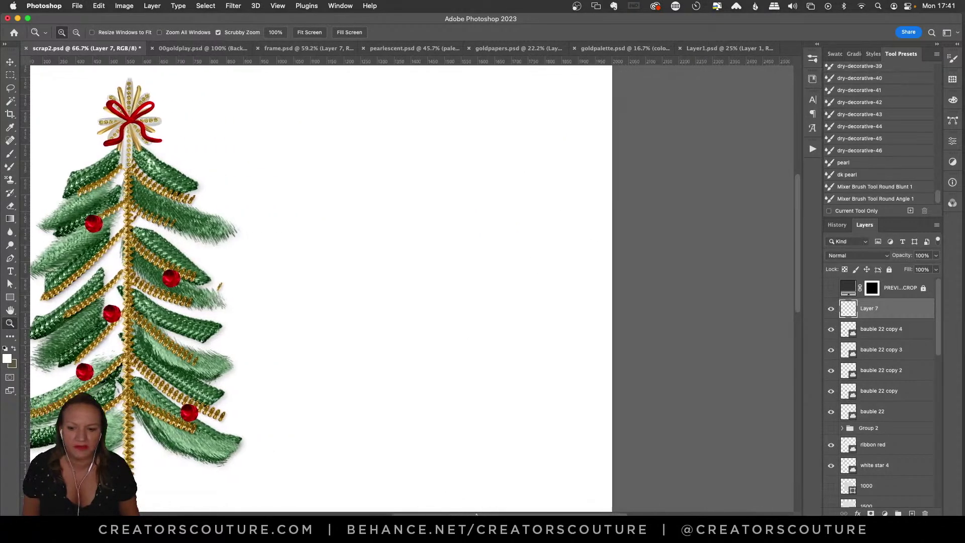
pyautogui.click(10, 166)
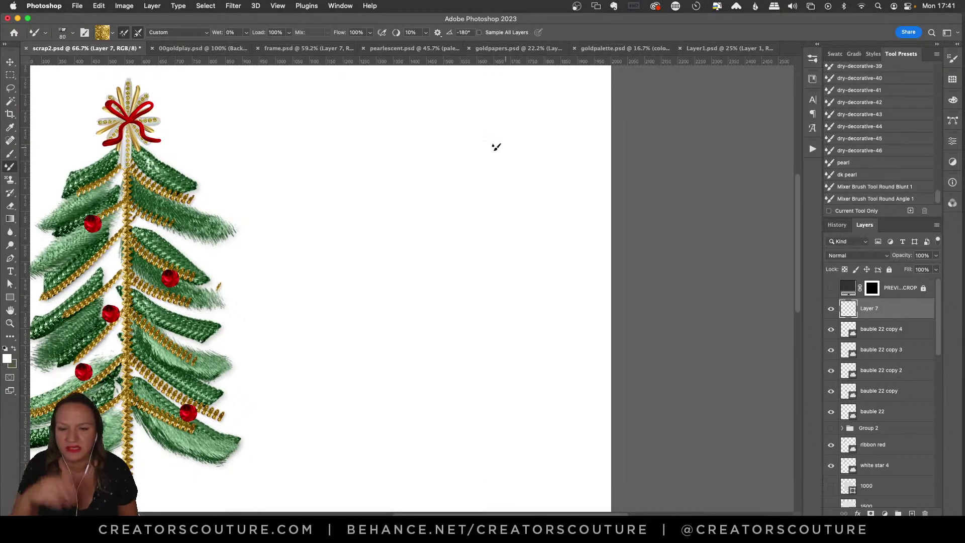
pyautogui.click(462, 124)
pyautogui.moveTo(454, 143); pyautogui.dragTo(430, 248)
pyautogui.hotkey('ctrl', 'z')
pyautogui.moveTo(463, 116)
pyautogui.mouseDown()
pyautogui.moveTo(469, 224)
pyautogui.moveTo(414, 363)
pyautogui.mouseUp()
pyautogui.hotkey('ctrl', 'z')
pyautogui.moveTo(442, 125)
pyautogui.mouseDown()
pyautogui.moveTo(462, 225)
pyautogui.moveTo(466, 189)
pyautogui.moveTo(427, 347)
pyautogui.mouseUp()
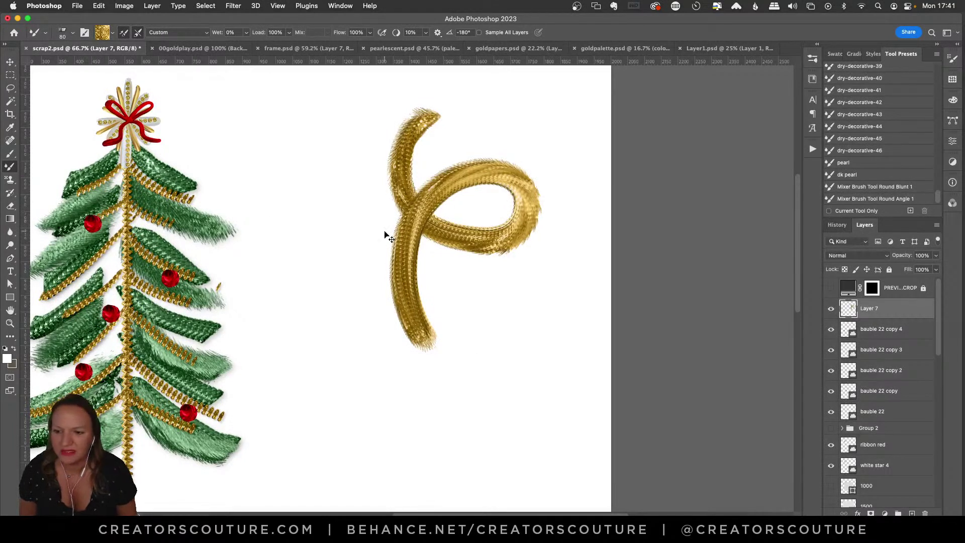
pyautogui.hotkey('ctrl', 'z')
# Step: Try painting a gold bow of two joined loops in the empty area beside the tree
pyautogui.moveTo(446, 153); pyautogui.dragTo(384, 204)
pyautogui.hotkey('ctrl', 'z')
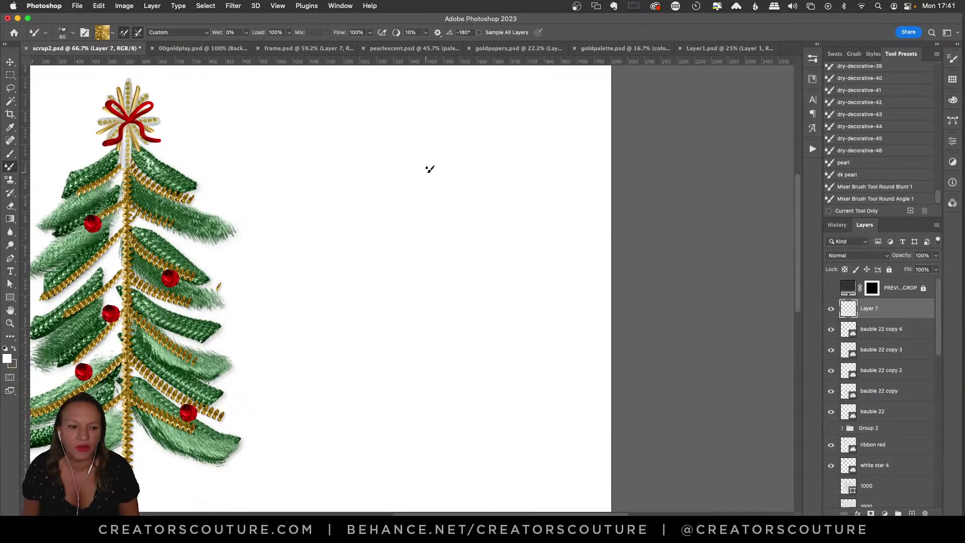
pyautogui.moveTo(444, 151); pyautogui.dragTo(384, 207)
pyautogui.hotkey('ctrl', 'z')
pyautogui.moveTo(443, 144)
pyautogui.mouseDown()
pyautogui.moveTo(372, 203)
pyautogui.moveTo(446, 159)
pyautogui.moveTo(406, 169)
pyautogui.moveTo(415, 186)
pyautogui.moveTo(434, 154)
pyautogui.moveTo(401, 164)
pyautogui.moveTo(373, 233)
pyautogui.moveTo(422, 156)
pyautogui.moveTo(378, 195)
pyautogui.moveTo(455, 156)
pyautogui.moveTo(483, 201)
pyautogui.mouseUp()
pyautogui.hotkey('ctrl', 'z')
pyautogui.hotkey('ctrl', 'z')
pyautogui.hotkey('ctrl', 'z')
pyautogui.hotkey('ctrl', 'z')
pyautogui.moveTo(435, 155)
pyautogui.mouseDown()
pyautogui.moveTo(467, 159)
pyautogui.moveTo(469, 192)
pyautogui.mouseUp()
pyautogui.hotkey('ctrl', 'z')
pyautogui.moveTo(441, 155)
pyautogui.mouseDown()
pyautogui.moveTo(457, 156)
pyautogui.moveTo(453, 209)
pyautogui.mouseUp()
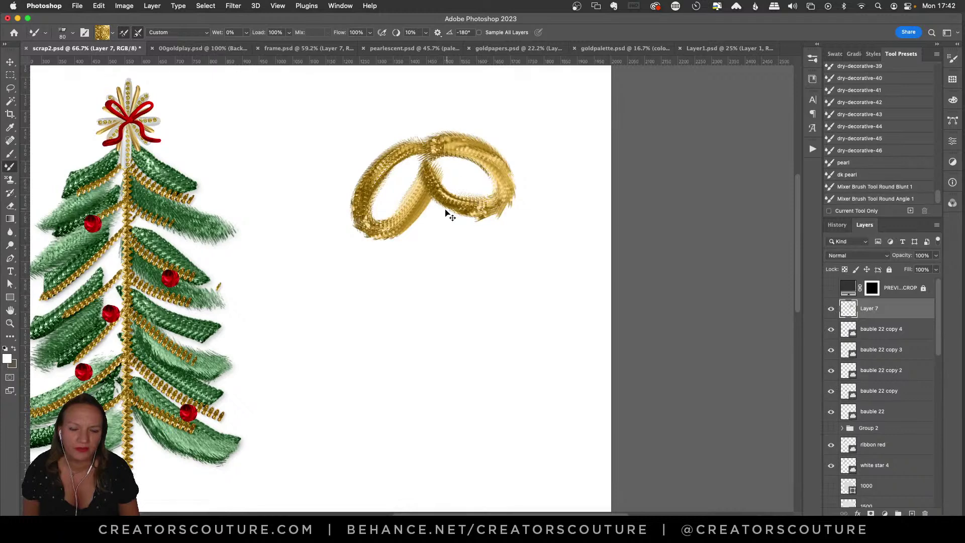
pyautogui.hotkey('ctrl', 'z')
pyautogui.hotkey('ctrl', 'z')
# Step: Paint a single wavy, S-shaped gold stroke on Layer 7 in the empty area beside the tree
pyautogui.moveTo(433, 146)
pyautogui.mouseDown()
pyautogui.moveTo(356, 206)
pyautogui.moveTo(446, 186)
pyautogui.moveTo(422, 204)
pyautogui.moveTo(346, 359)
pyautogui.mouseUp()
pyautogui.hotkey('ctrl', 'z')
pyautogui.hotkey('ctrl', 'z')
pyautogui.hotkey('ctrl', 'z')
pyautogui.moveTo(467, 153)
pyautogui.mouseDown()
pyautogui.moveTo(441, 251)
pyautogui.moveTo(394, 339)
pyautogui.mouseUp()
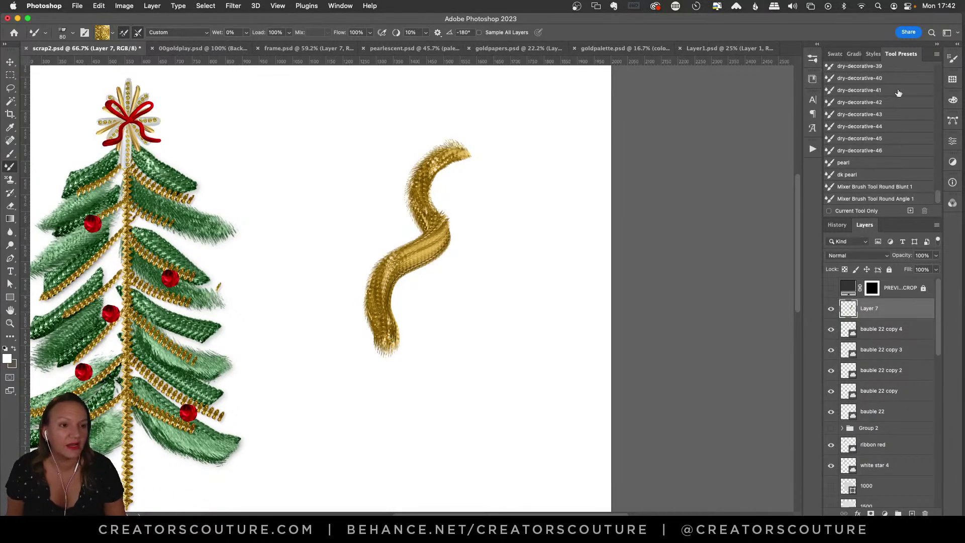
# Step: Apply the Darken and Color style from the Color Add On Styles group to the wavy stroke on Layer 7
pyautogui.click(873, 54)
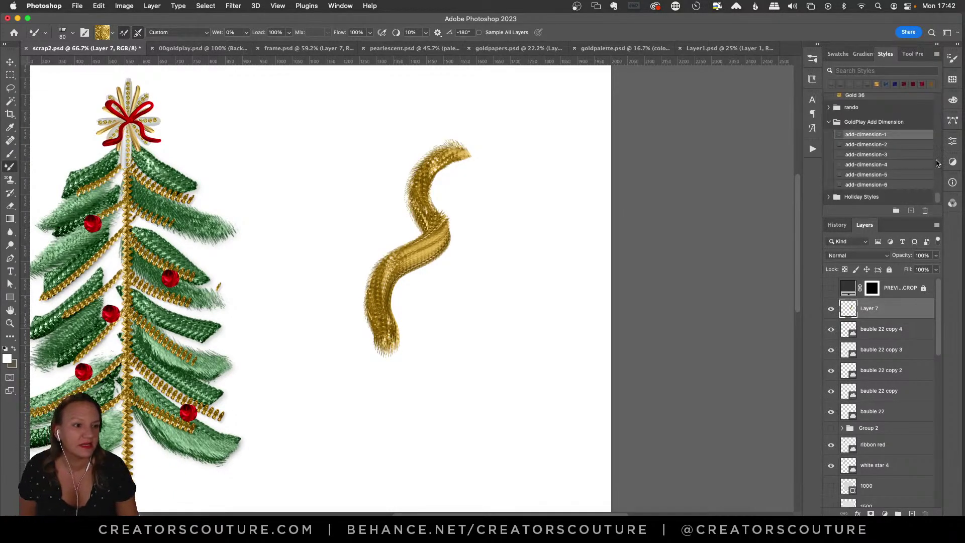
pyautogui.moveTo(938, 201); pyautogui.dragTo(939, 105)
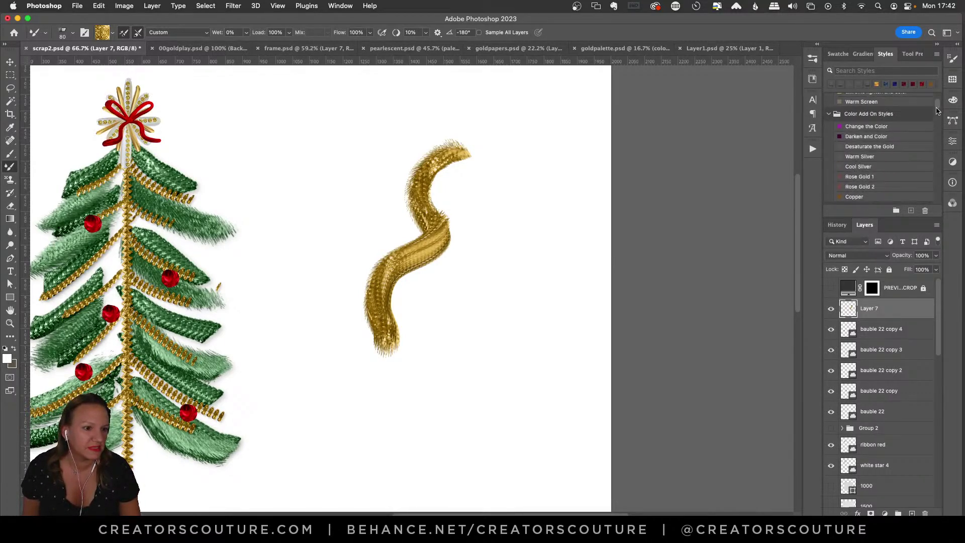
pyautogui.click(862, 137)
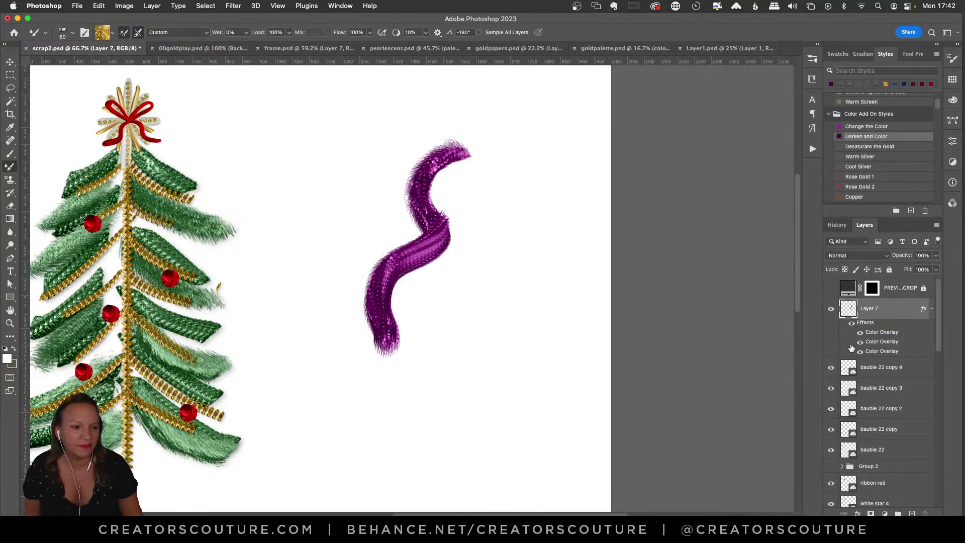
# Step: Recolour the top Color Overlay effect of Layer 7 with the green #37653c sampled from the tree branches
pyautogui.doubleClick(878, 333)
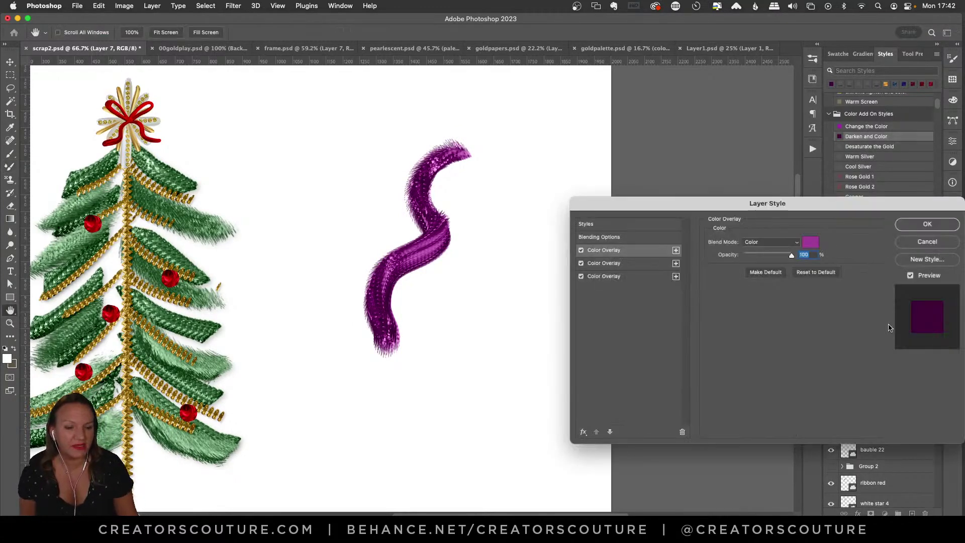
pyautogui.click(603, 276)
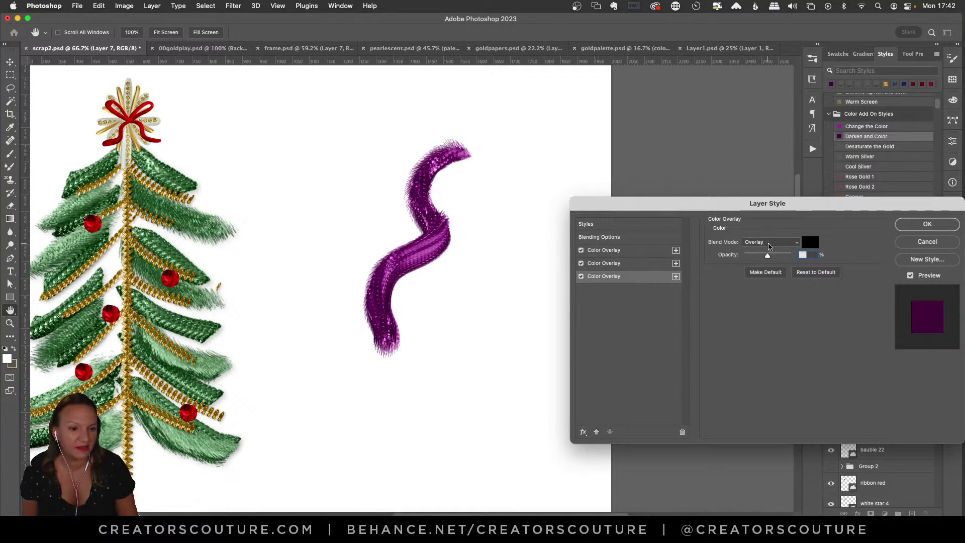
pyautogui.click(637, 265)
pyautogui.click(619, 250)
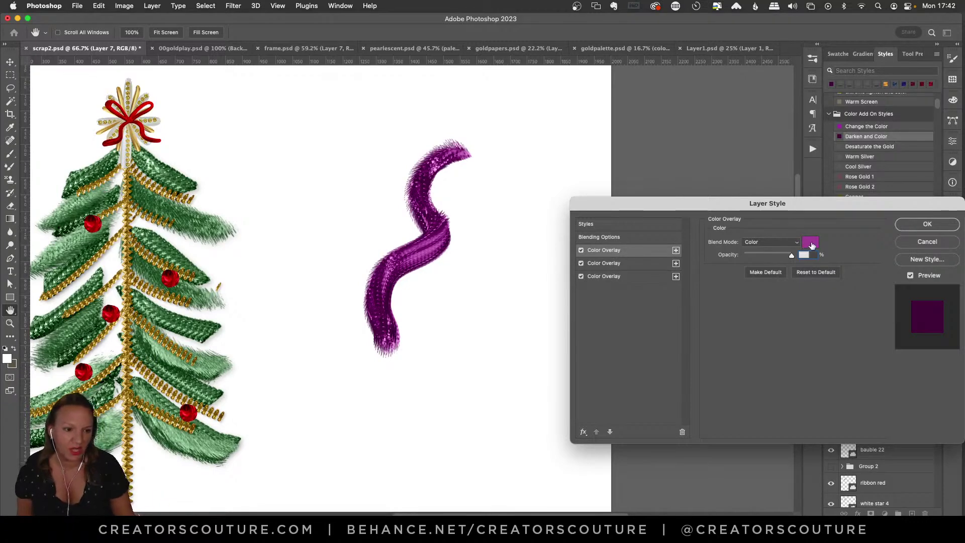
pyautogui.click(810, 243)
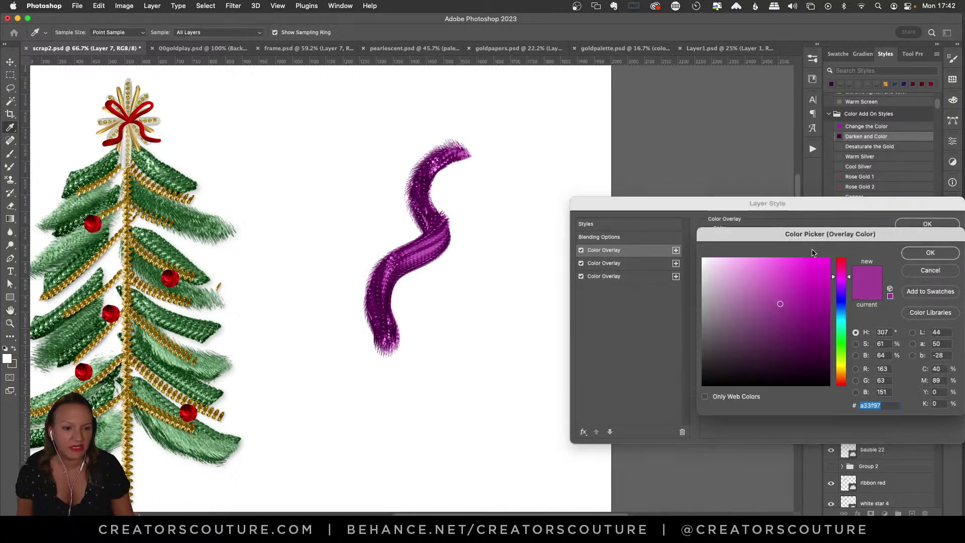
pyautogui.click(162, 245)
pyautogui.moveTo(715, 231); pyautogui.dragTo(570, 278)
pyautogui.click(199, 243)
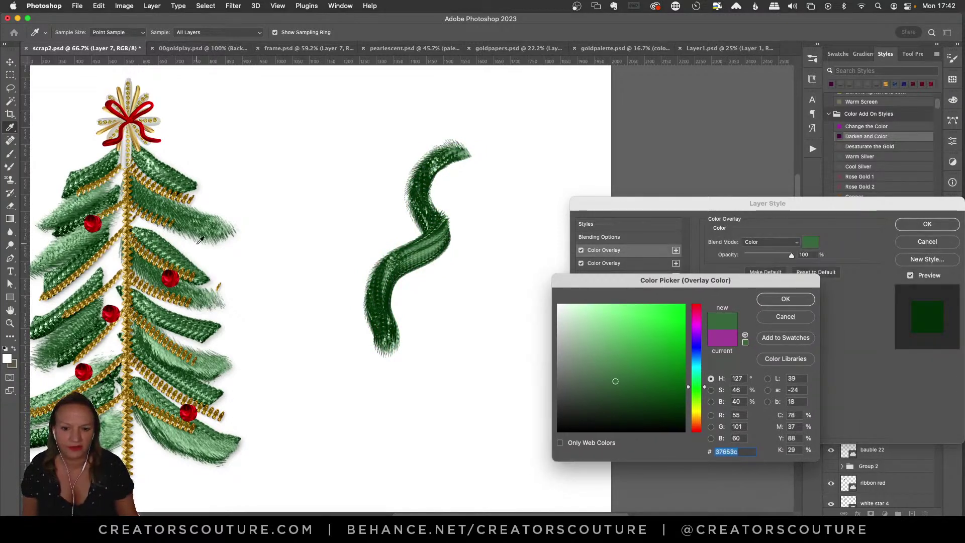
pyautogui.click(785, 298)
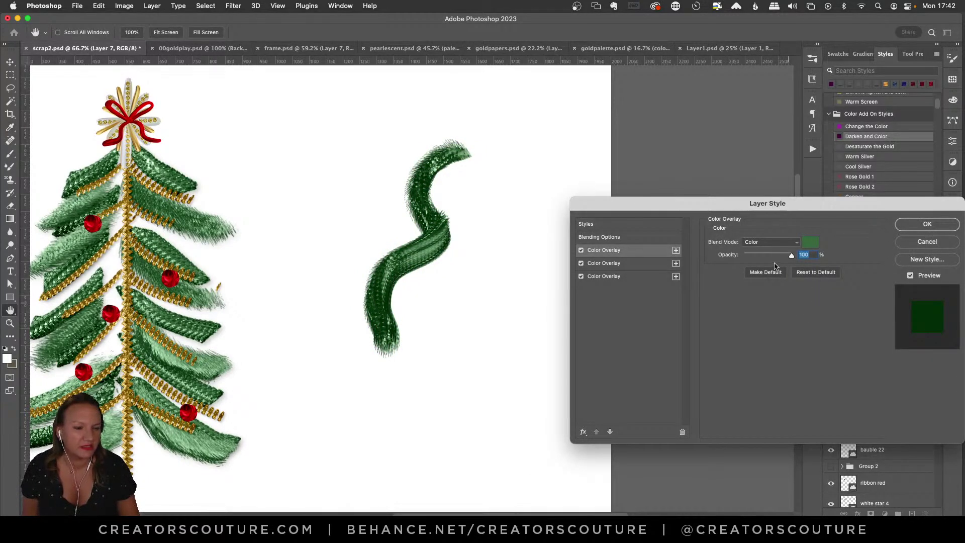
# Step: Set the opacity of the black Overlay-mode Color Overlay on Layer 7 to 24% and apply the layer style
pyautogui.click(632, 264)
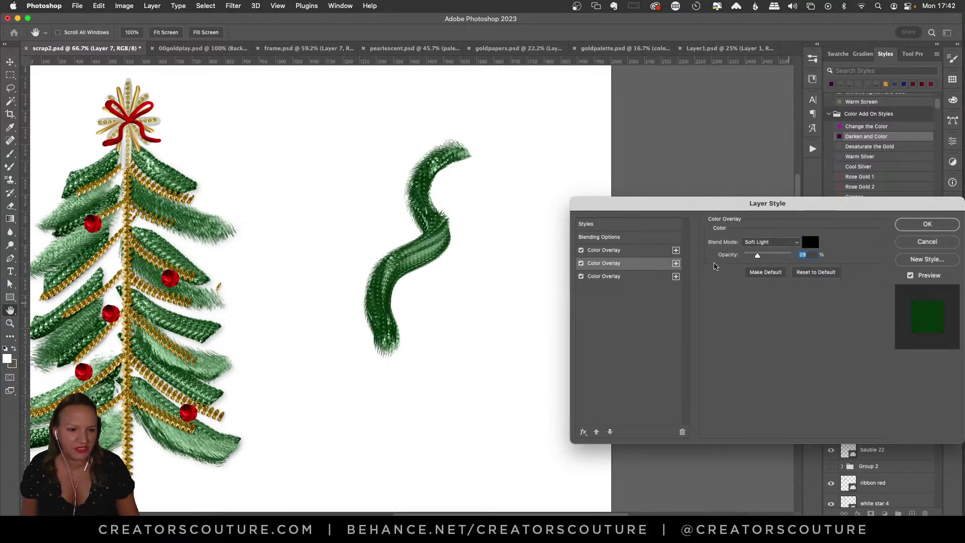
pyautogui.click(636, 276)
pyautogui.moveTo(767, 257); pyautogui.dragTo(756, 257)
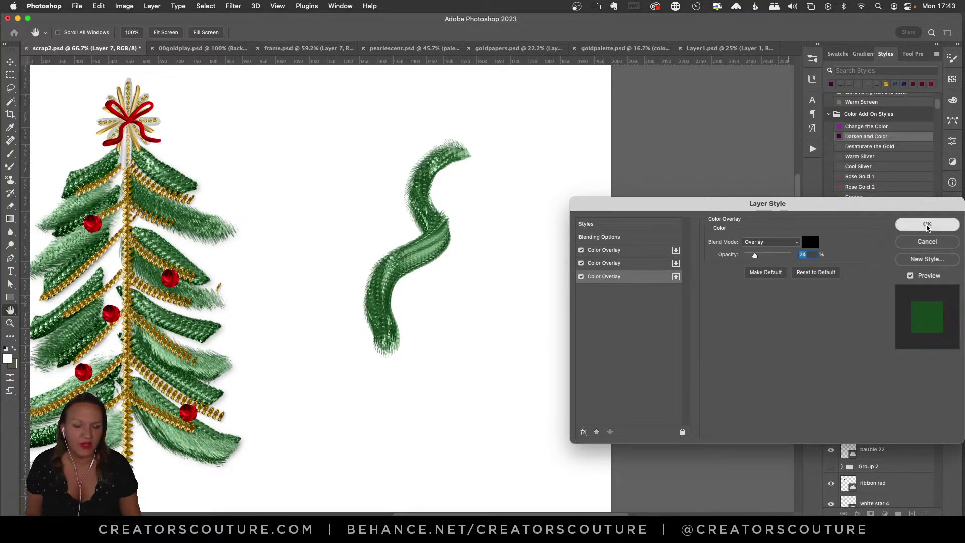
pyautogui.click(928, 226)
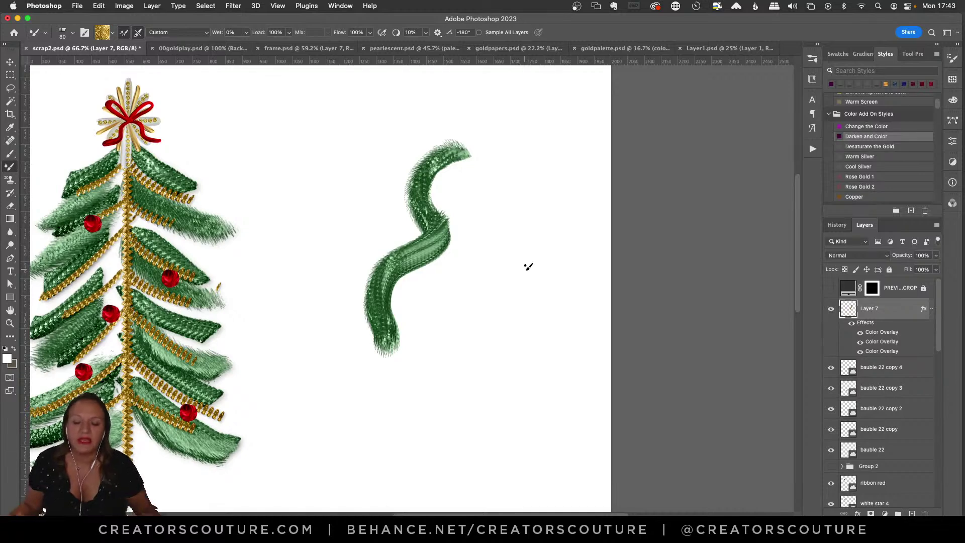
# Step: Clear the green wavy stroke from Layer 7 and show the brush presets
pyautogui.press('super+d')
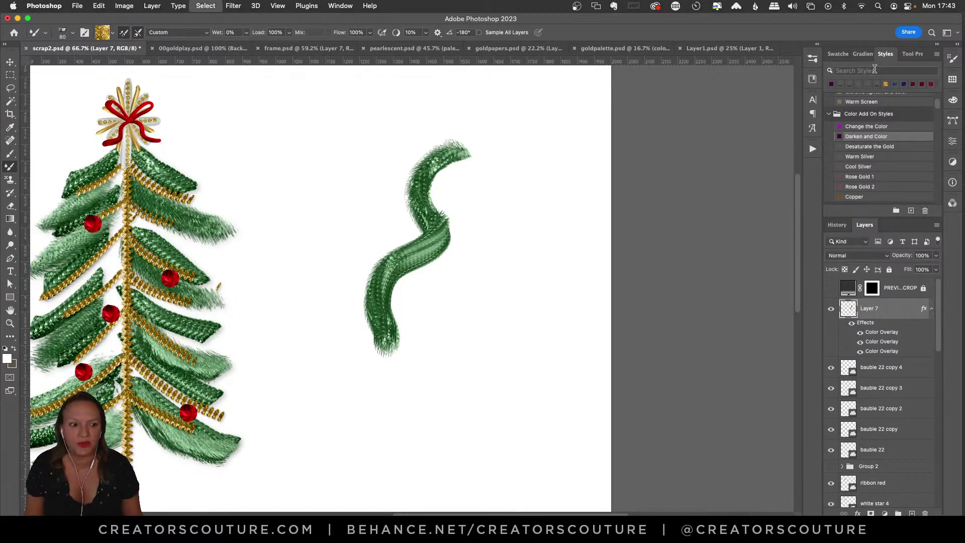
pyautogui.press('super+z')
pyautogui.click(813, 79)
# Step: Try wavy strokes with the dry-decorative-42, dry-decorative-43 and dry-decorative-44 brushes in the empty area beside the tree
pyautogui.click(739, 147)
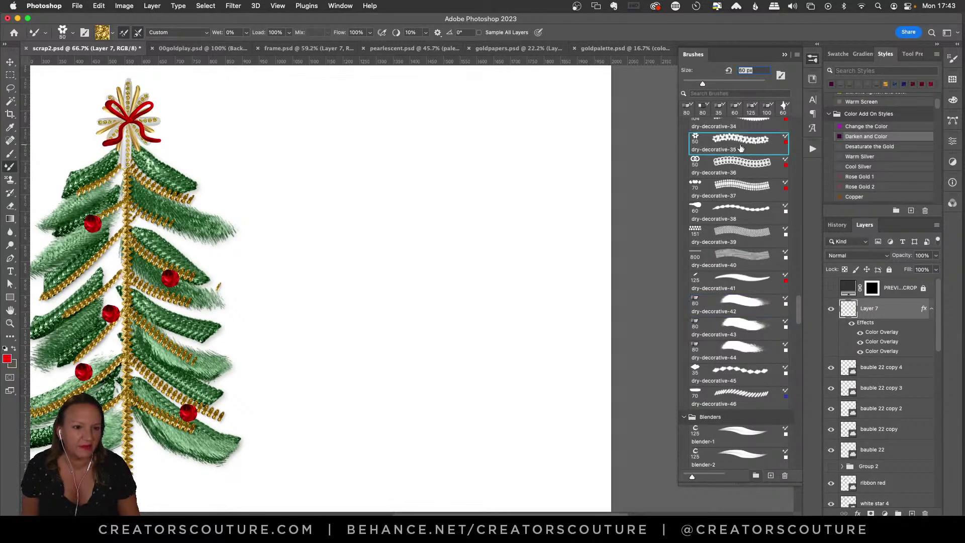
pyautogui.click(761, 313)
pyautogui.moveTo(459, 143)
pyautogui.mouseDown()
pyautogui.moveTo(387, 259)
pyautogui.moveTo(502, 291)
pyautogui.mouseUp()
pyautogui.press('super+z')
pyautogui.click(697, 318)
pyautogui.moveTo(455, 126)
pyautogui.mouseDown()
pyautogui.moveTo(409, 168)
pyautogui.moveTo(352, 420)
pyautogui.mouseUp()
pyautogui.press('super+z')
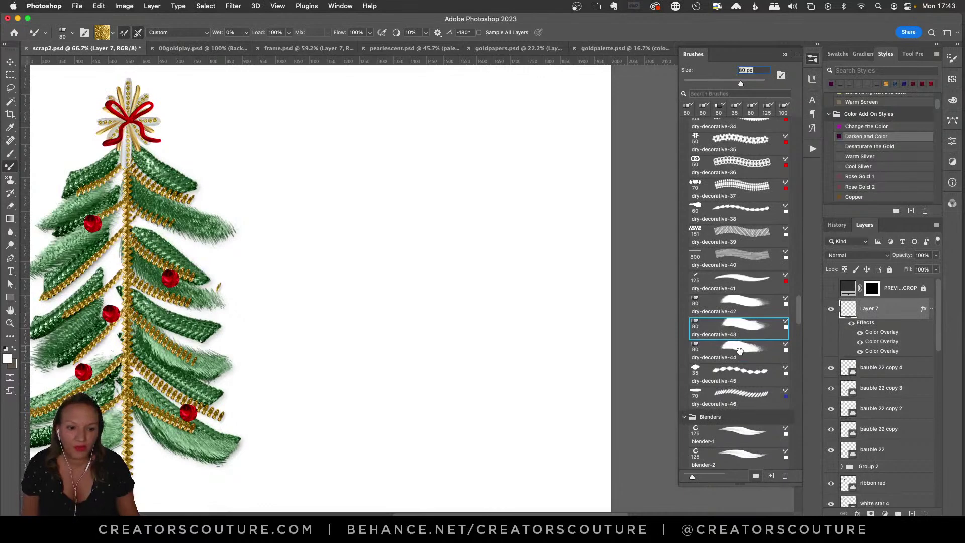
pyautogui.click(741, 352)
pyautogui.moveTo(480, 133)
pyautogui.mouseDown()
pyautogui.moveTo(433, 203)
pyautogui.moveTo(430, 305)
pyautogui.moveTo(372, 405)
pyautogui.mouseUp()
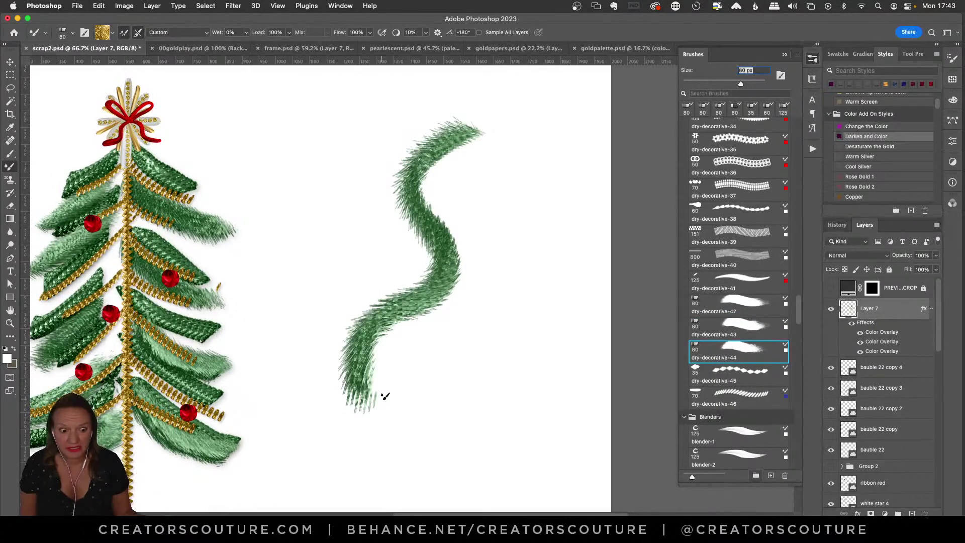
pyautogui.press('super+z')
# Step: Try test strokes with other GoldPlay brushes further up the preset list in the empty area beside the tree
pyautogui.moveTo(799, 310); pyautogui.dragTo(804, 257)
pyautogui.click(727, 242)
pyautogui.moveTo(429, 153); pyautogui.dragTo(495, 272)
pyautogui.press('super+z')
pyautogui.moveTo(803, 279); pyautogui.dragTo(803, 190)
pyautogui.click(736, 228)
pyautogui.moveTo(459, 147)
pyautogui.mouseDown()
pyautogui.moveTo(442, 211)
pyautogui.moveTo(380, 314)
pyautogui.moveTo(377, 432)
pyautogui.mouseUp()
pyautogui.press('super+z')
pyautogui.moveTo(480, 125)
pyautogui.mouseDown()
pyautogui.moveTo(422, 158)
pyautogui.moveTo(449, 242)
pyautogui.moveTo(422, 310)
pyautogui.moveTo(367, 376)
pyautogui.moveTo(400, 436)
pyautogui.mouseUp()
pyautogui.press('super+z')
# Step: Try an S-shaped stroke and a looping ribbon stroke with the shiny-3 brush on Layer 7
pyautogui.click(732, 166)
pyautogui.moveTo(505, 133)
pyautogui.mouseDown()
pyautogui.moveTo(472, 216)
pyautogui.moveTo(457, 444)
pyautogui.mouseUp()
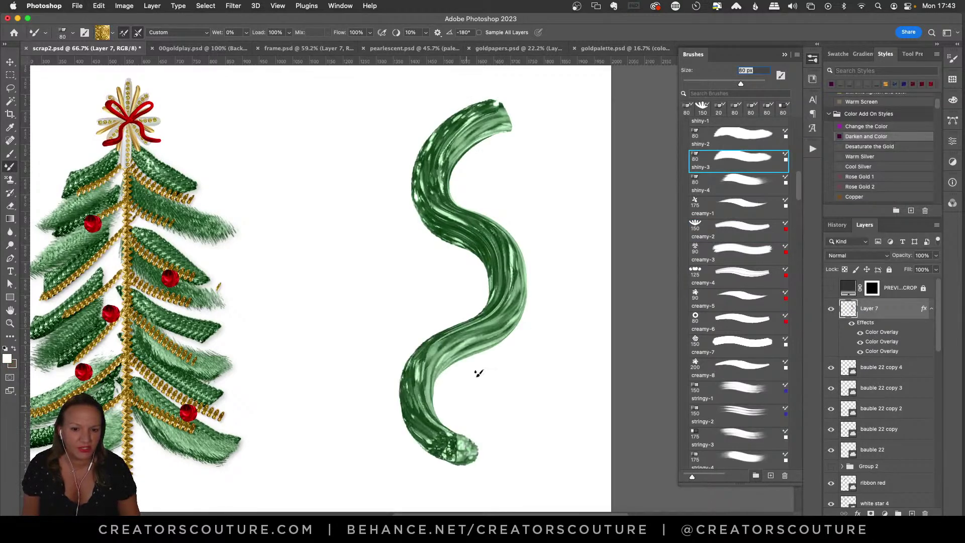
pyautogui.press('super+z')
pyautogui.moveTo(443, 118)
pyautogui.mouseDown()
pyautogui.moveTo(504, 207)
pyautogui.moveTo(446, 308)
pyautogui.moveTo(360, 389)
pyautogui.mouseUp()
pyautogui.moveTo(357, 312)
pyautogui.mouseDown()
pyautogui.moveTo(456, 336)
pyautogui.moveTo(494, 420)
pyautogui.moveTo(509, 397)
pyautogui.mouseUp()
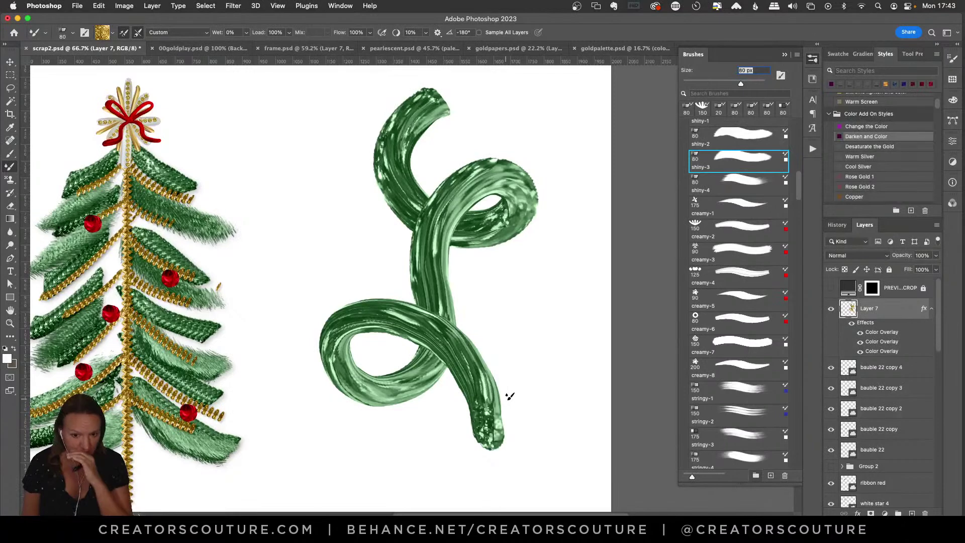
pyautogui.press('super+z')
# Step: Try a long stroke with the shiny-1 brush from the GoldPlay group on Layer 7
pyautogui.scroll(5, 800, 191)
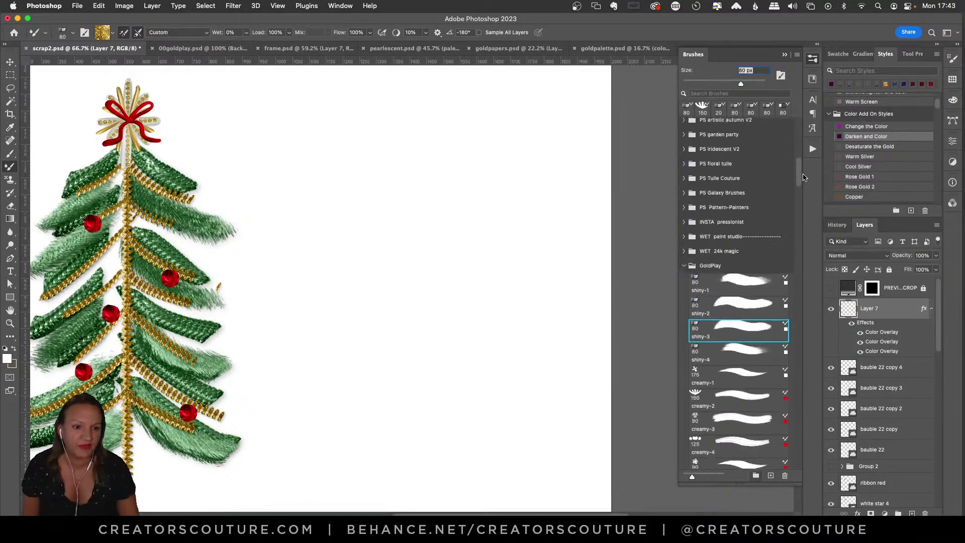
pyautogui.scroll(-1, 744, 251)
pyautogui.click(741, 265)
pyautogui.moveTo(449, 123)
pyautogui.mouseDown()
pyautogui.moveTo(483, 364)
pyautogui.moveTo(422, 432)
pyautogui.mouseUp()
pyautogui.press('super+z')
# Step: Paint one long wavy stroke with the shiny-3 brush on Layer 7, and add a new empty layer above it
pyautogui.click(723, 320)
pyautogui.moveTo(507, 143)
pyautogui.mouseDown()
pyautogui.moveTo(503, 252)
pyautogui.moveTo(417, 347)
pyautogui.moveTo(480, 455)
pyautogui.mouseUp()
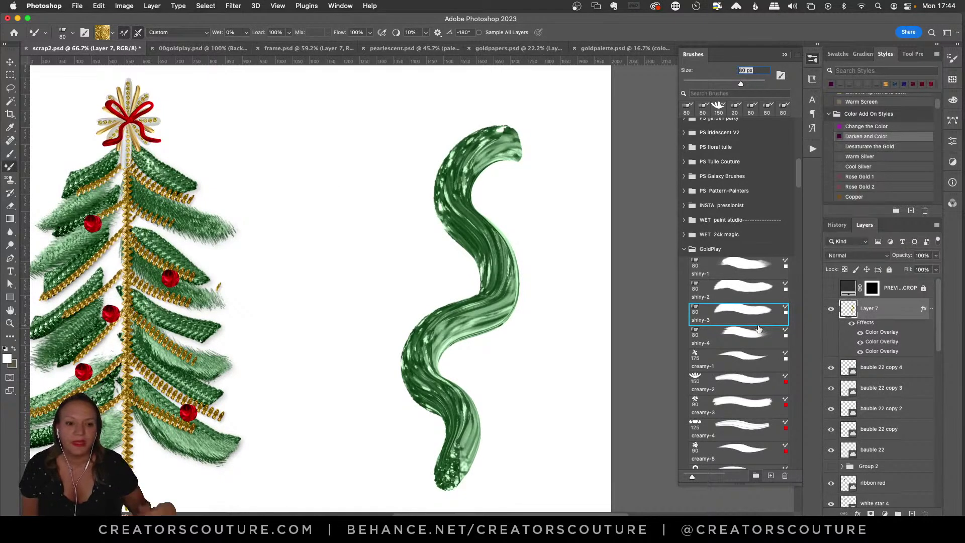
pyautogui.click(912, 513)
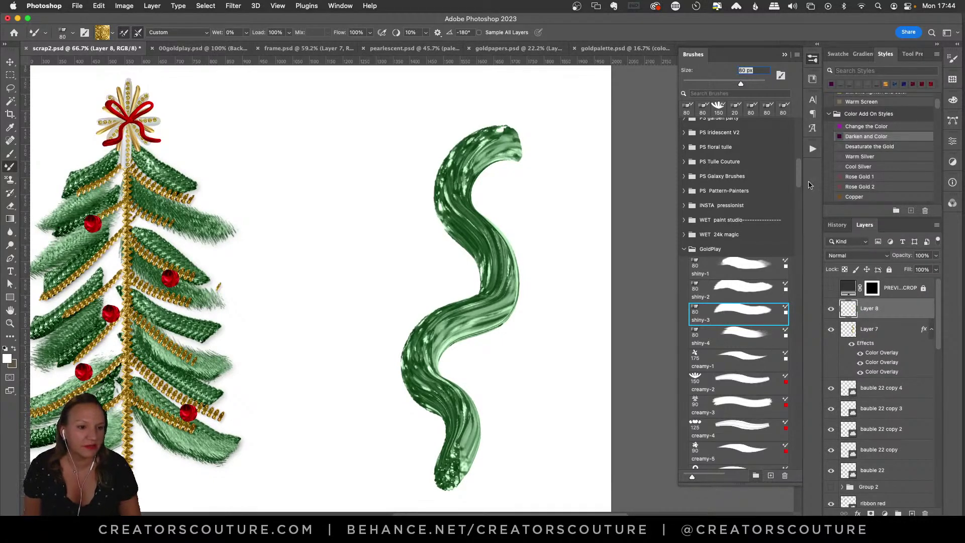
# Step: Load the creamy-5 preset from the GoldPlay group to examine its Mixer Brush settings
pyautogui.scroll(-5, 764, 301)
pyautogui.click(722, 239)
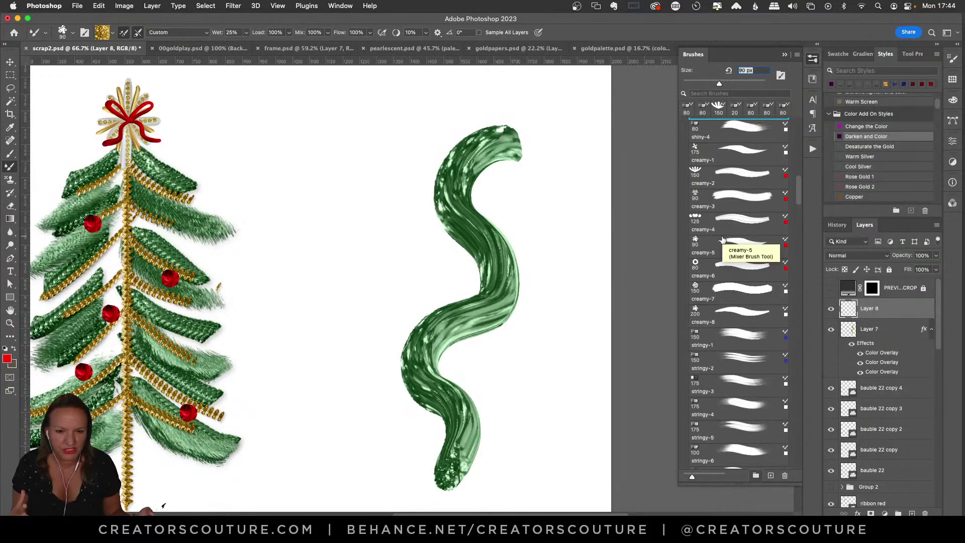
pyautogui.click(722, 239)
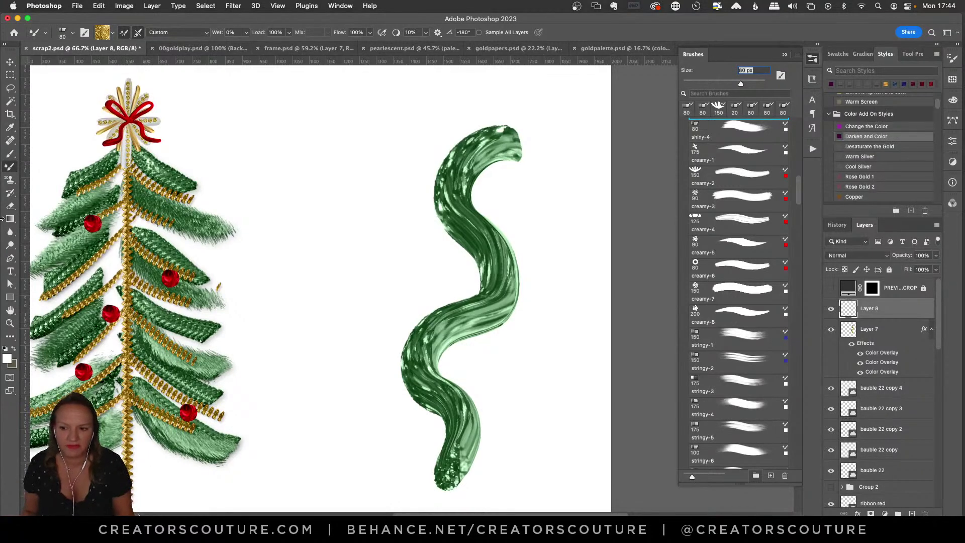
# Step: Try the add-dimension-1, add-dimension-2 and add-dimension-3 styles directly on Layer 7, and undo them
pyautogui.click(860, 343)
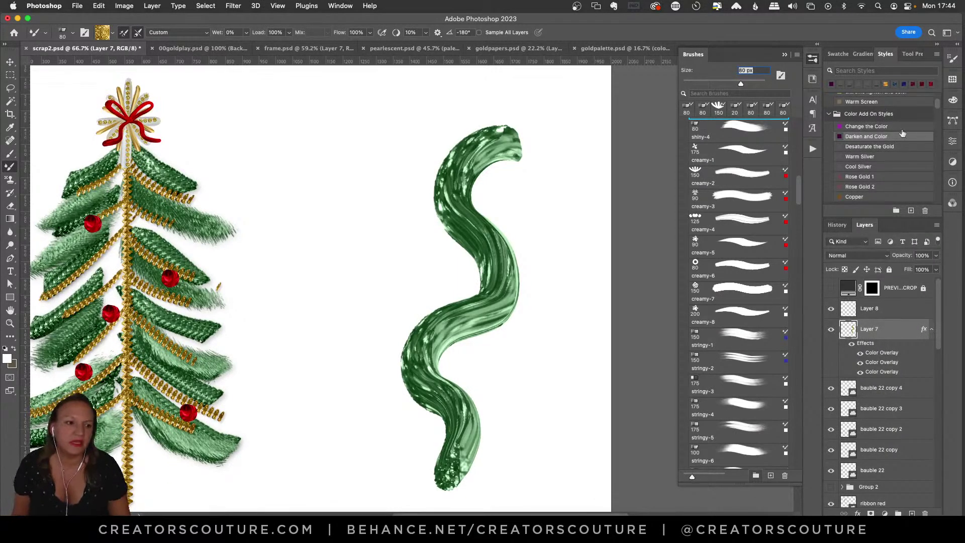
pyautogui.moveTo(937, 105); pyautogui.dragTo(897, 201)
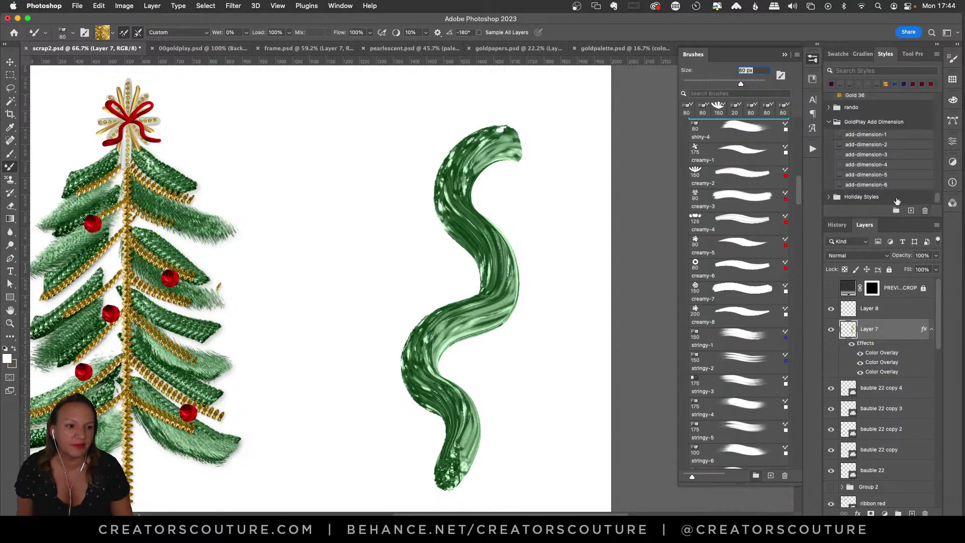
pyautogui.click(861, 136)
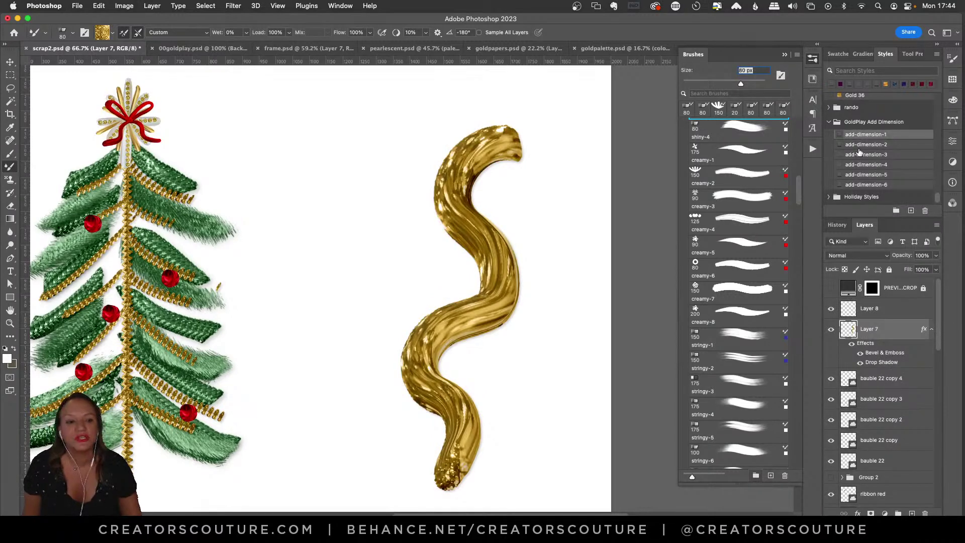
pyautogui.click(867, 145)
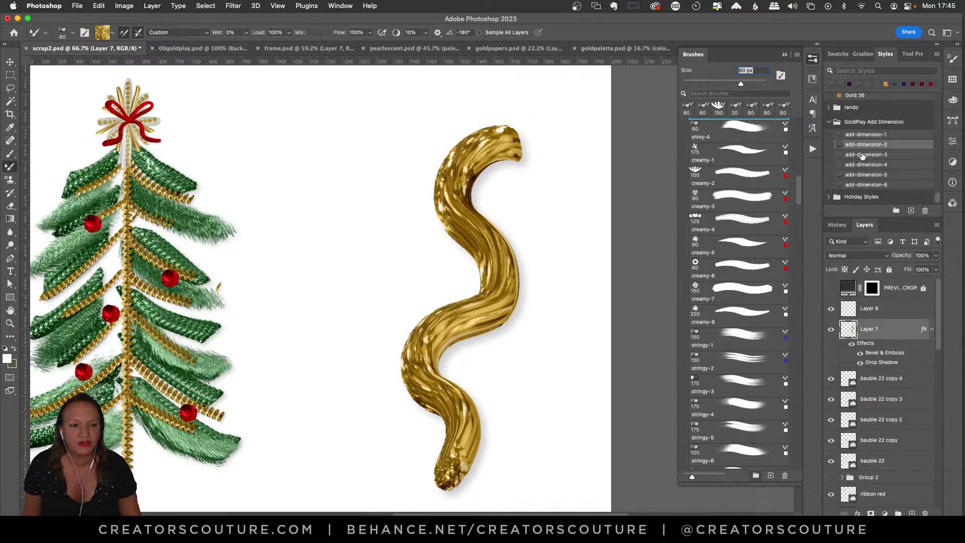
pyautogui.click(862, 156)
pyautogui.click(861, 135)
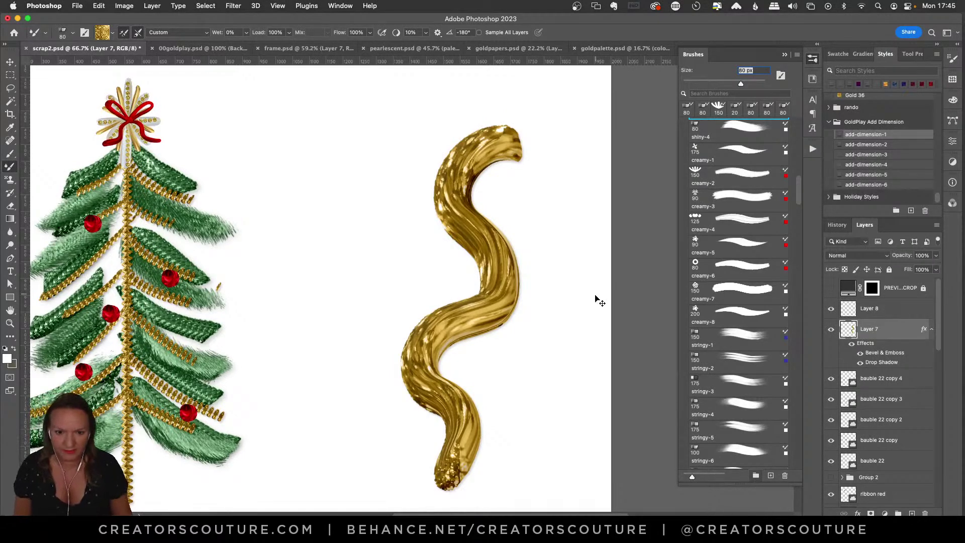
pyautogui.press('super+z')
pyautogui.press('super+z')
pyautogui.press('super+z')
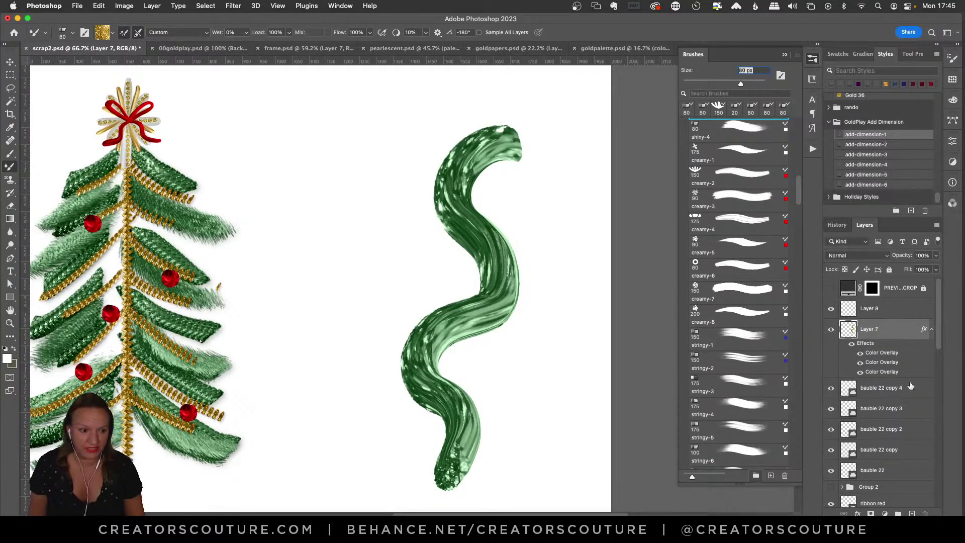
# Step: Place Layer 7 in a new layer group and apply the add-dimension-2 style to that group
pyautogui.click(898, 513)
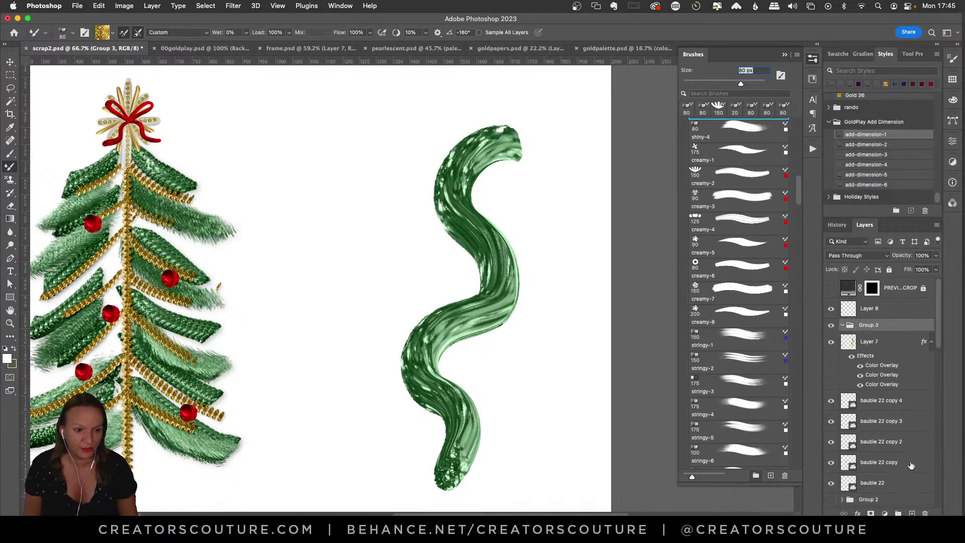
pyautogui.moveTo(869, 342); pyautogui.dragTo(880, 332)
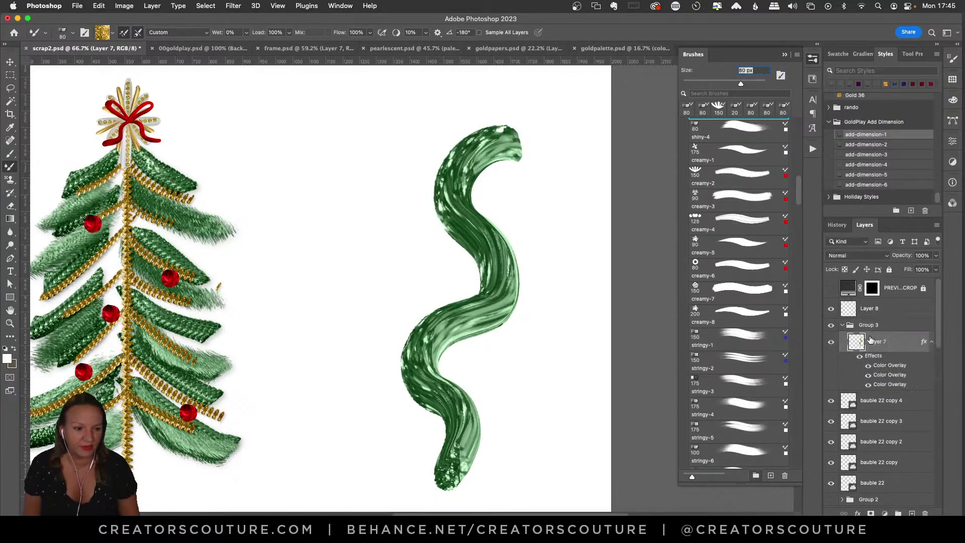
pyautogui.click(867, 325)
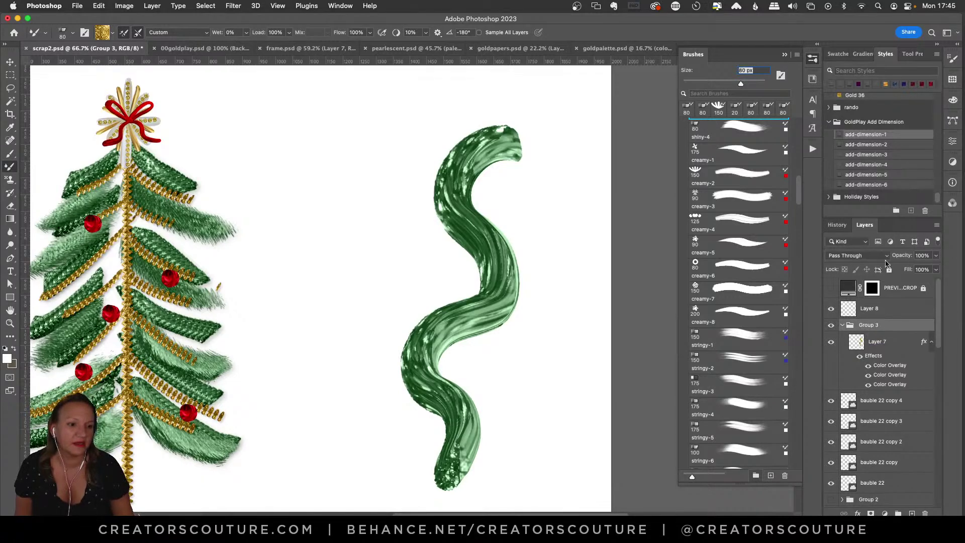
pyautogui.click(864, 136)
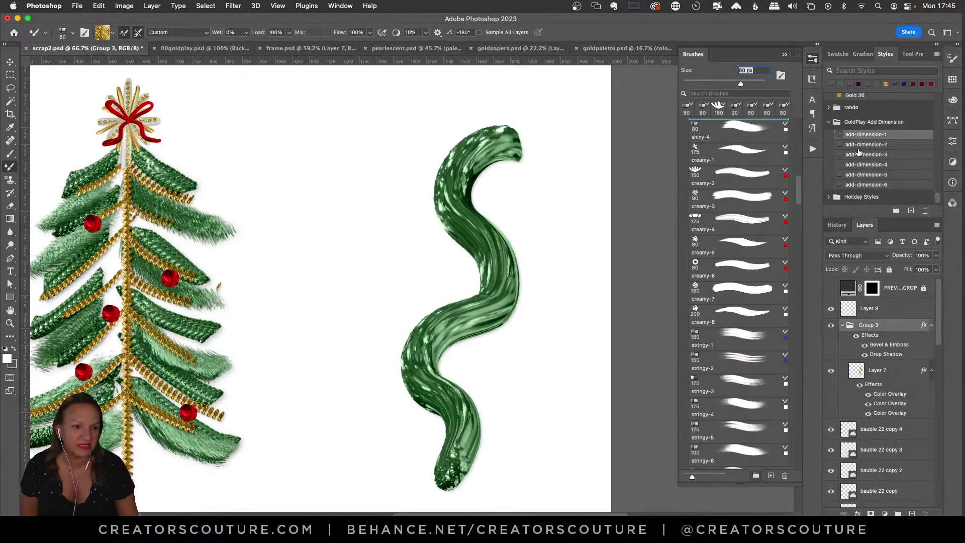
pyautogui.click(857, 145)
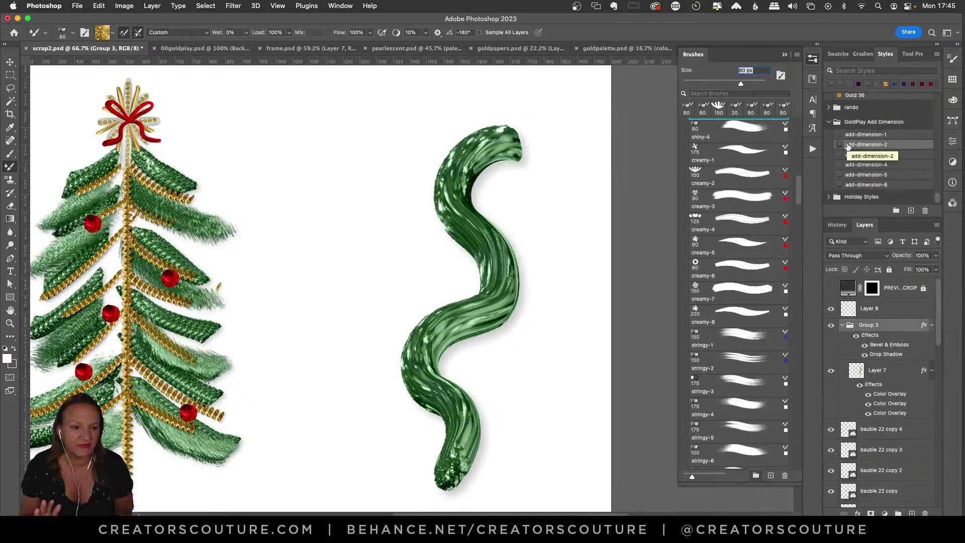
# Step: Clear the stroke from Layer 7 inside the styled group and choose the creamy-1 brush from the GoldPlay group
pyautogui.click(887, 372)
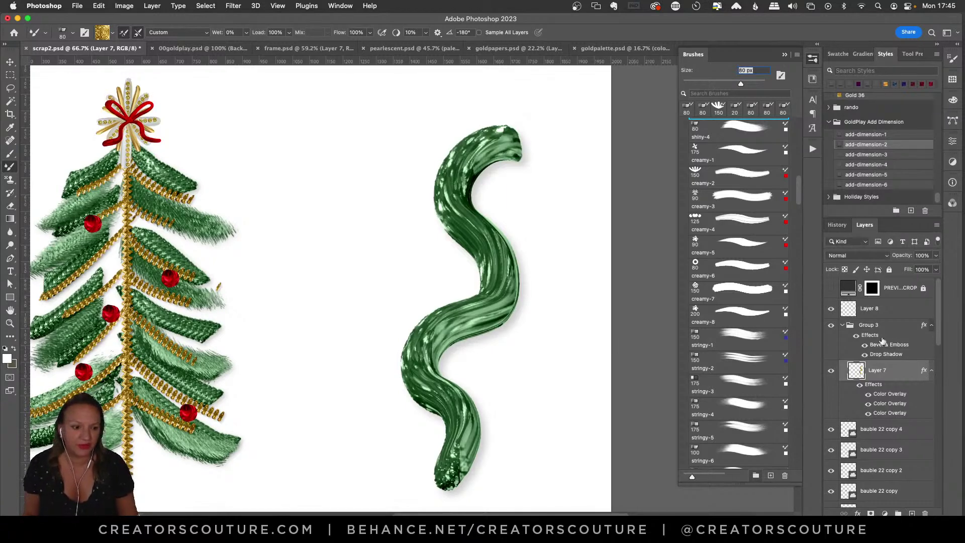
pyautogui.press('super+z')
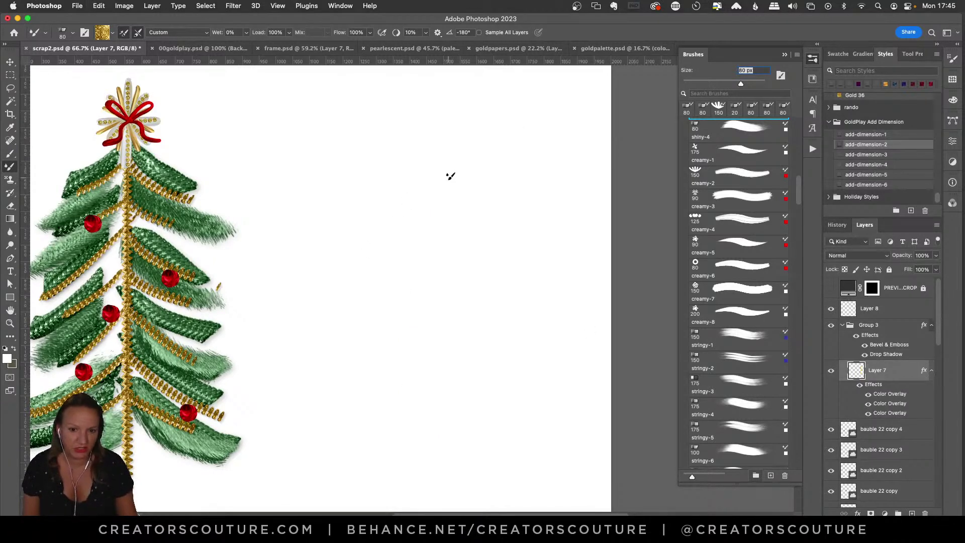
pyautogui.moveTo(800, 191); pyautogui.dragTo(800, 183)
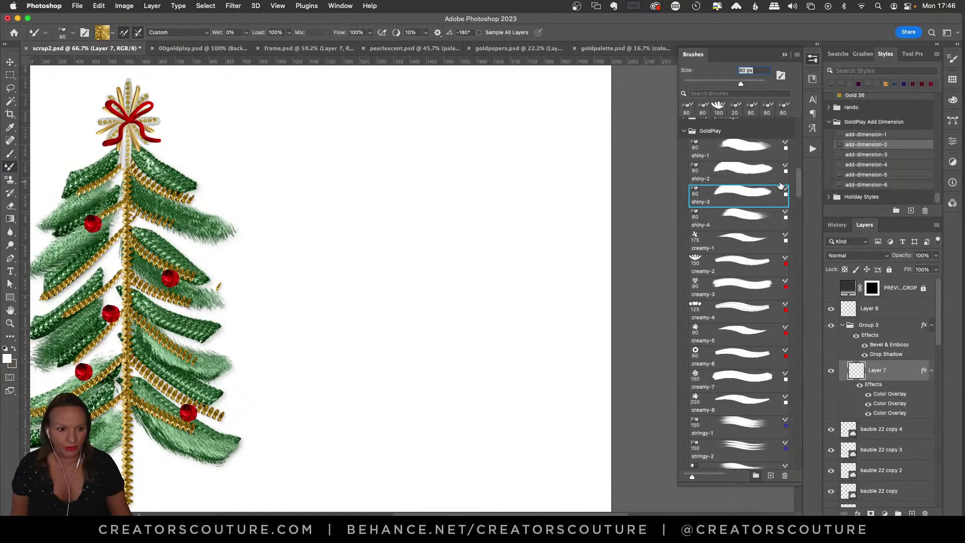
pyautogui.click(731, 246)
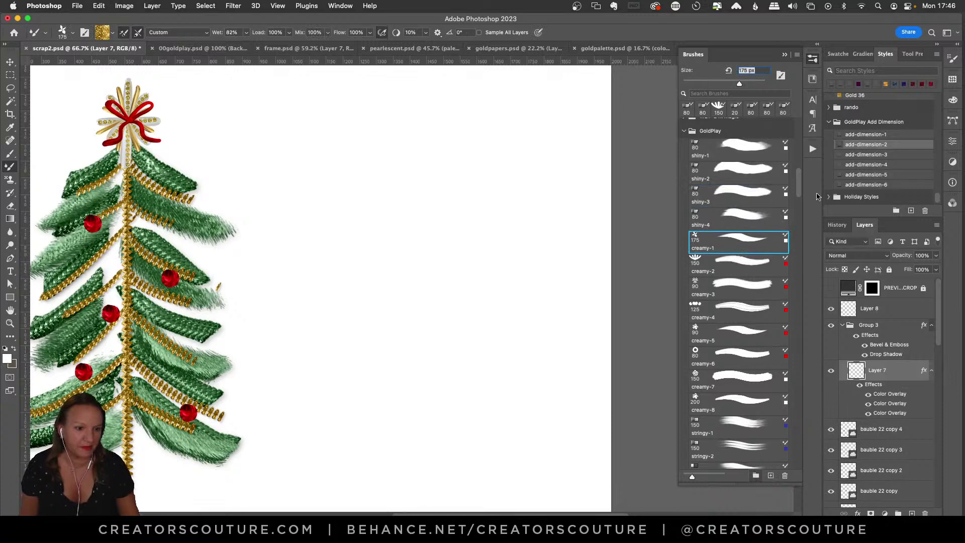
# Step: Paint a test stroke with the creamy-7 brush on Layer 7 inside the styled group, and undo it
pyautogui.moveTo(799, 183); pyautogui.dragTo(798, 198)
pyautogui.click(728, 239)
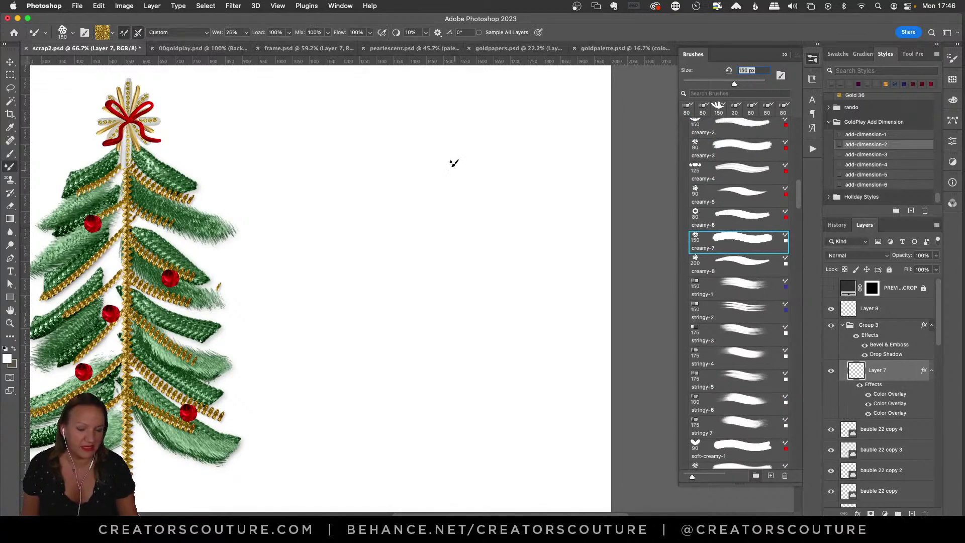
pyautogui.moveTo(451, 159); pyautogui.dragTo(381, 254)
pyautogui.press('super+z')
# Step: Paint looping test strokes with the stringy-5 brush on Layer 7, and undo them
pyautogui.click(717, 293)
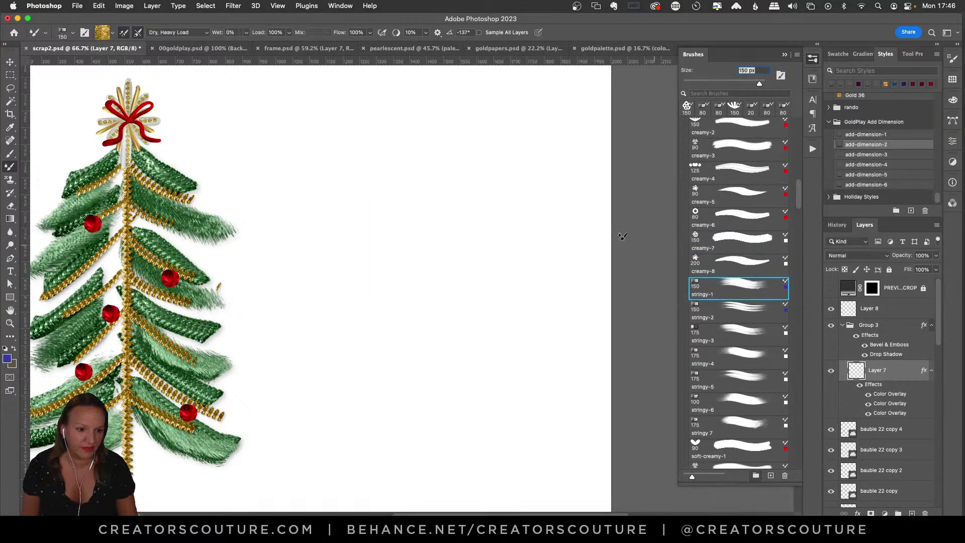
pyautogui.click(726, 382)
pyautogui.moveTo(442, 111)
pyautogui.mouseDown()
pyautogui.moveTo(372, 176)
pyautogui.moveTo(522, 309)
pyautogui.mouseUp()
pyautogui.moveTo(518, 228)
pyautogui.mouseDown()
pyautogui.moveTo(400, 285)
pyautogui.moveTo(427, 394)
pyautogui.mouseUp()
pyautogui.press('super+z')
pyautogui.moveTo(405, 141)
pyautogui.mouseDown()
pyautogui.moveTo(375, 207)
pyautogui.moveTo(459, 273)
pyautogui.moveTo(465, 208)
pyautogui.moveTo(392, 262)
pyautogui.moveTo(468, 365)
pyautogui.moveTo(481, 331)
pyautogui.mouseUp()
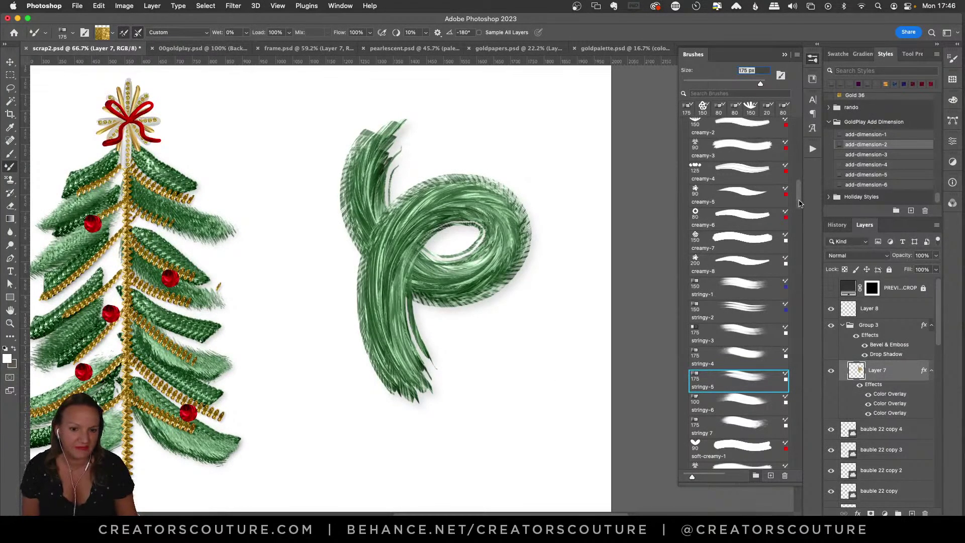
pyautogui.press('super+z')
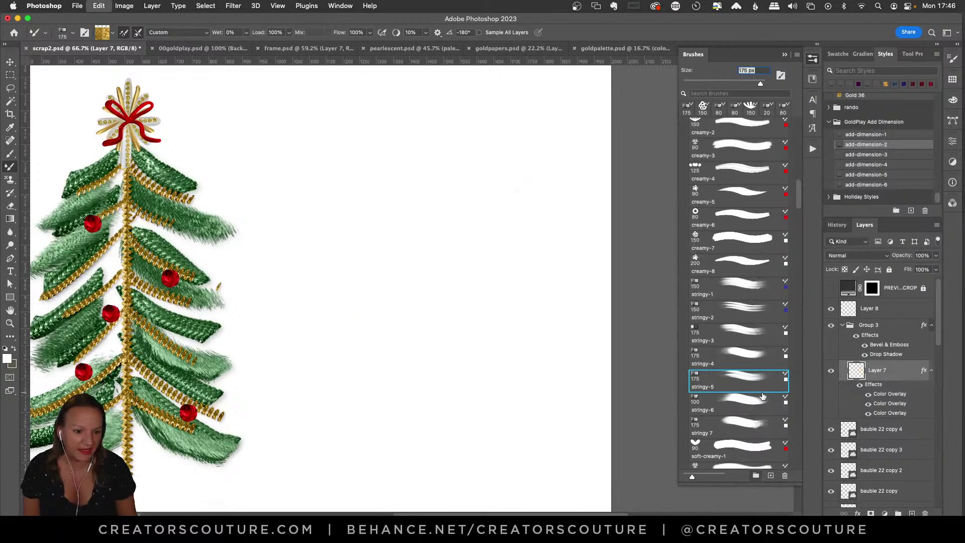
# Step: Examine the GoldPlay brush sample chart in 00goldplay.psd, from the shiny and creamy to the dry decorative brushes
pyautogui.click(192, 48)
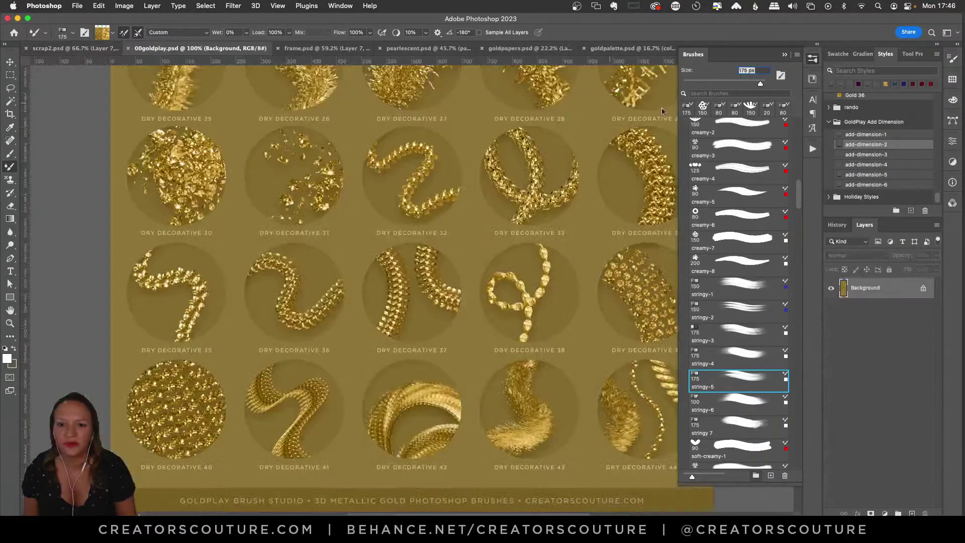
pyautogui.click(810, 63)
pyautogui.moveTo(796, 386); pyautogui.dragTo(779, 146)
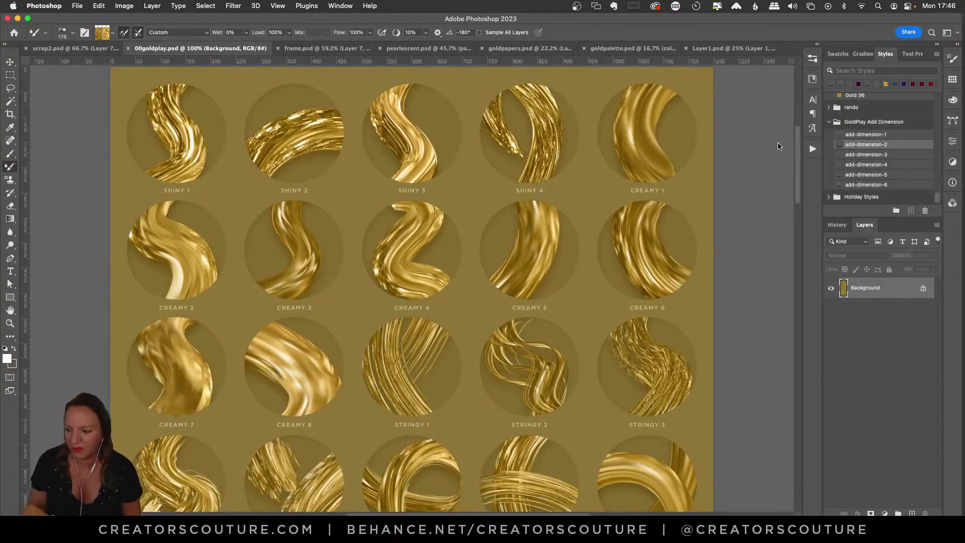
pyautogui.moveTo(777, 146); pyautogui.dragTo(731, 253)
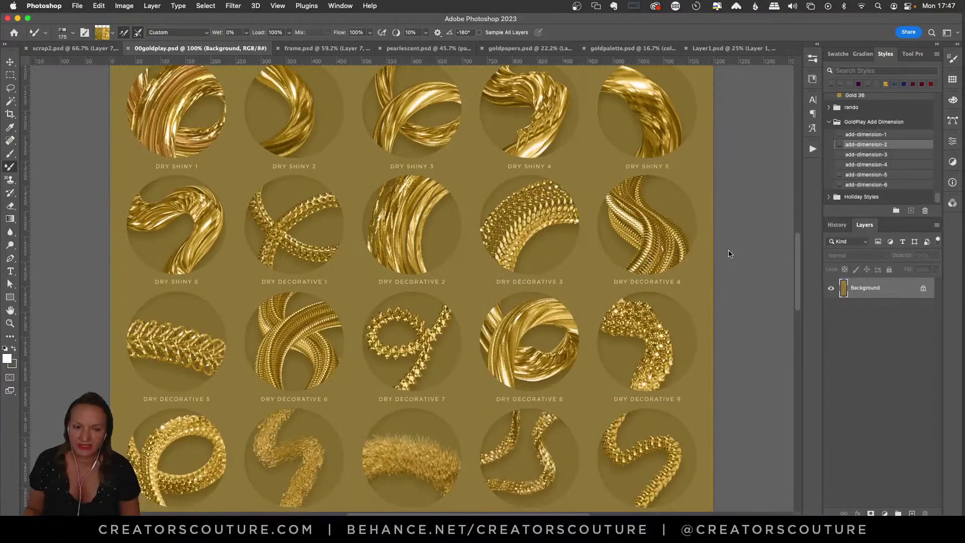
pyautogui.scroll(5, 730, 254)
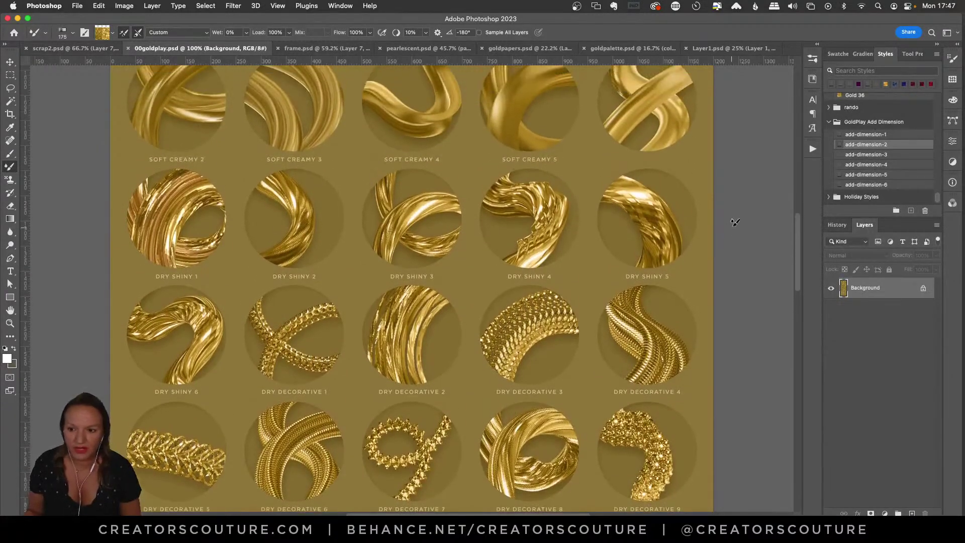
# Step: Return to scrap2.psd, select Layer 8 and choose the dry-shiny-1 brush from the GoldPlay group
pyautogui.click(101, 47)
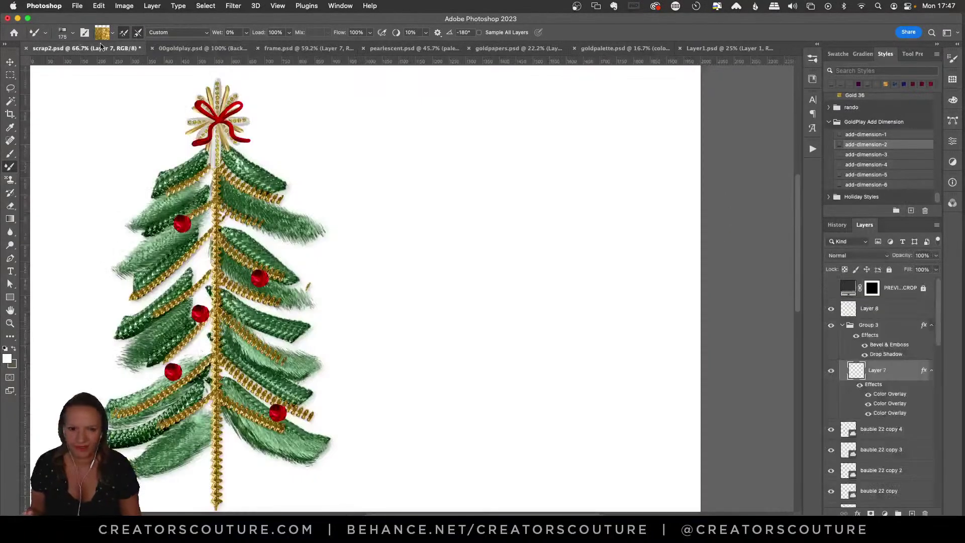
pyautogui.click(883, 313)
pyautogui.click(814, 59)
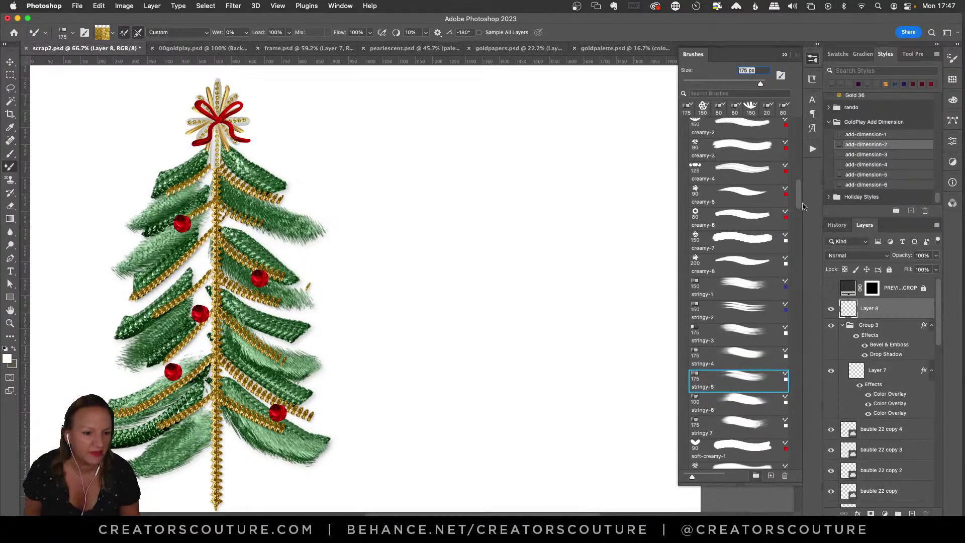
pyautogui.moveTo(798, 201); pyautogui.dragTo(796, 227)
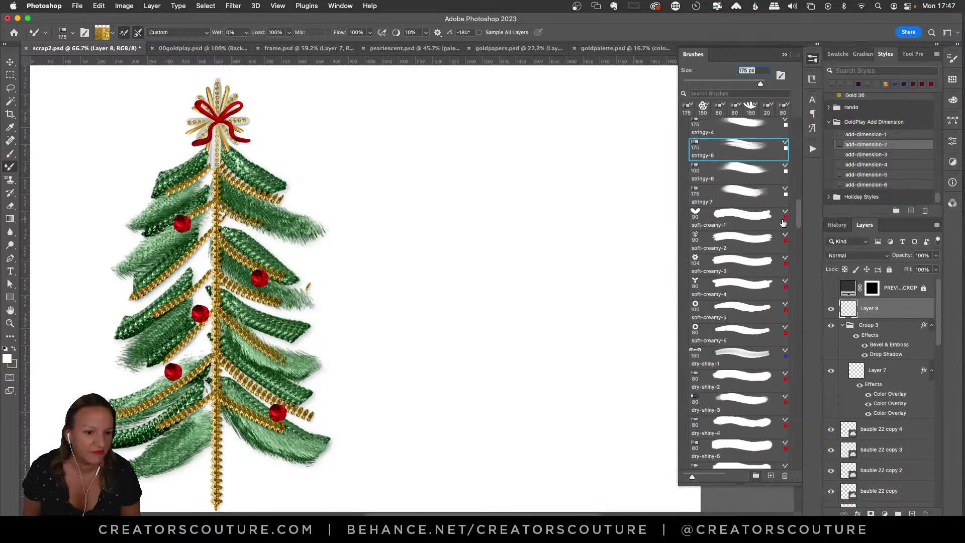
pyautogui.scroll(-2, 766, 285)
pyautogui.click(734, 322)
# Step: Try dry-shiny-1 strokes on Layer 8 before and after setting the brush smoothing to 70%, undoing each one
pyautogui.moveTo(462, 132)
pyautogui.mouseDown()
pyautogui.moveTo(444, 189)
pyautogui.moveTo(494, 262)
pyautogui.moveTo(585, 246)
pyautogui.moveTo(560, 191)
pyautogui.moveTo(497, 222)
pyautogui.moveTo(481, 307)
pyautogui.moveTo(515, 347)
pyautogui.mouseUp()
pyautogui.press('super+z')
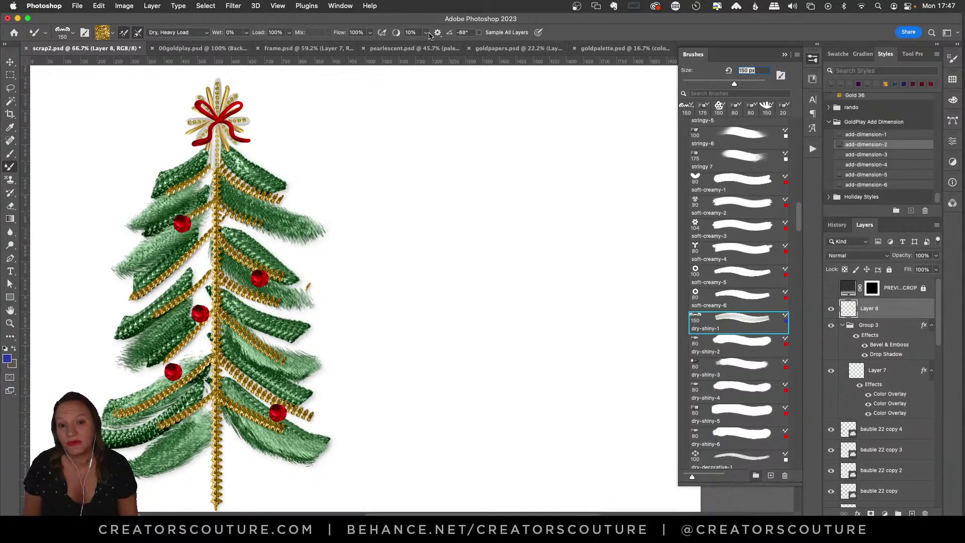
pyautogui.click(417, 31)
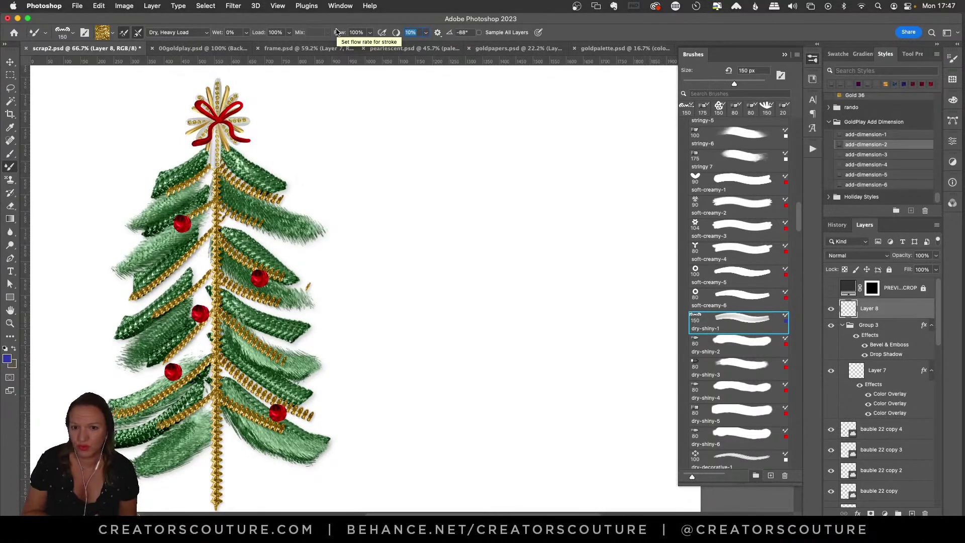
pyautogui.write('70')
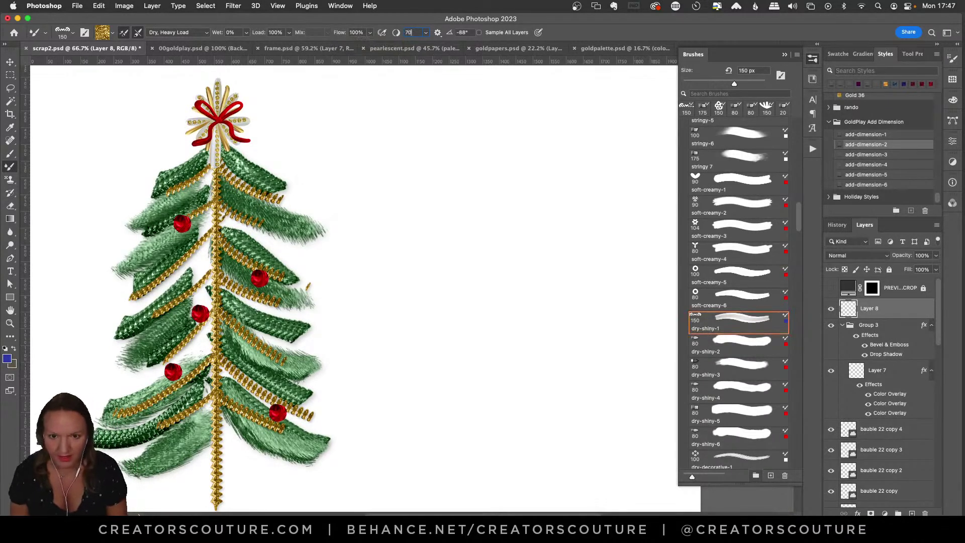
pyautogui.moveTo(428, 129)
pyautogui.mouseDown()
pyautogui.moveTo(418, 179)
pyautogui.moveTo(467, 271)
pyautogui.moveTo(558, 290)
pyautogui.moveTo(626, 218)
pyautogui.moveTo(562, 174)
pyautogui.moveTo(494, 220)
pyautogui.moveTo(479, 325)
pyautogui.moveTo(520, 415)
pyautogui.mouseUp()
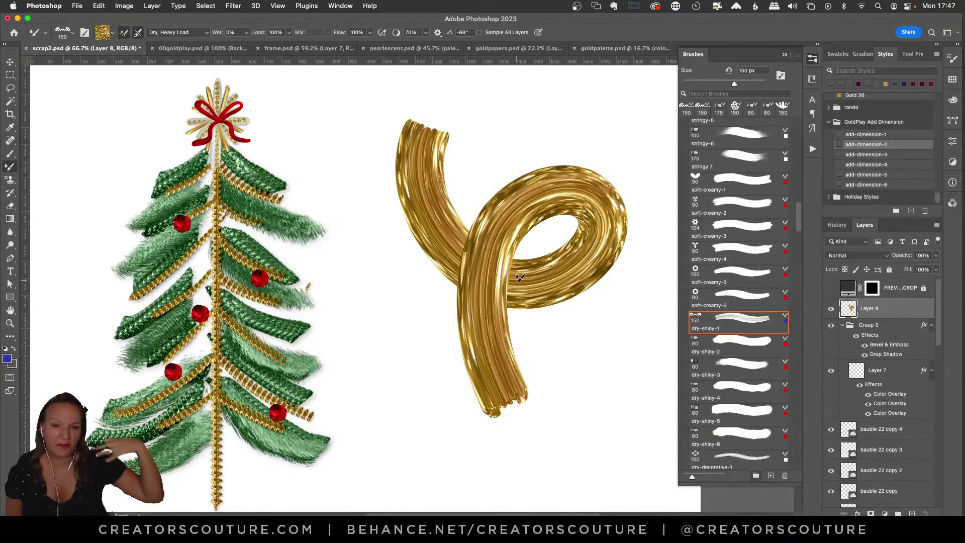
pyautogui.press('super+z')
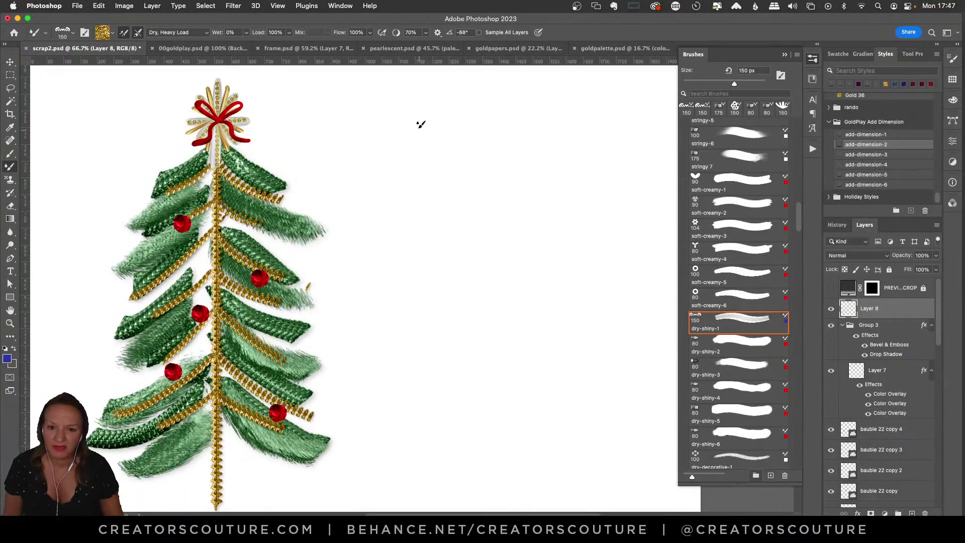
# Step: Paint a long double-looped dry-shiny-1 stroke with the 70% smoothing, and undo it
pyautogui.moveTo(421, 132); pyautogui.dragTo(420, 163)
pyautogui.moveTo(442, 236)
pyautogui.mouseDown()
pyautogui.moveTo(522, 284)
pyautogui.moveTo(622, 234)
pyautogui.moveTo(613, 169)
pyautogui.moveTo(530, 175)
pyautogui.moveTo(479, 247)
pyautogui.moveTo(479, 341)
pyautogui.moveTo(514, 440)
pyautogui.mouseUp()
pyautogui.press('super+z')
pyautogui.moveTo(424, 103)
pyautogui.mouseDown()
pyautogui.moveTo(429, 220)
pyautogui.moveTo(485, 279)
pyautogui.moveTo(573, 274)
pyautogui.moveTo(621, 213)
pyautogui.moveTo(582, 171)
pyautogui.moveTo(519, 187)
pyautogui.moveTo(482, 251)
pyautogui.moveTo(487, 326)
pyautogui.moveTo(515, 405)
pyautogui.moveTo(488, 454)
pyautogui.moveTo(403, 463)
pyautogui.moveTo(390, 388)
pyautogui.moveTo(473, 362)
pyautogui.moveTo(584, 449)
pyautogui.moveTo(659, 387)
pyautogui.mouseUp()
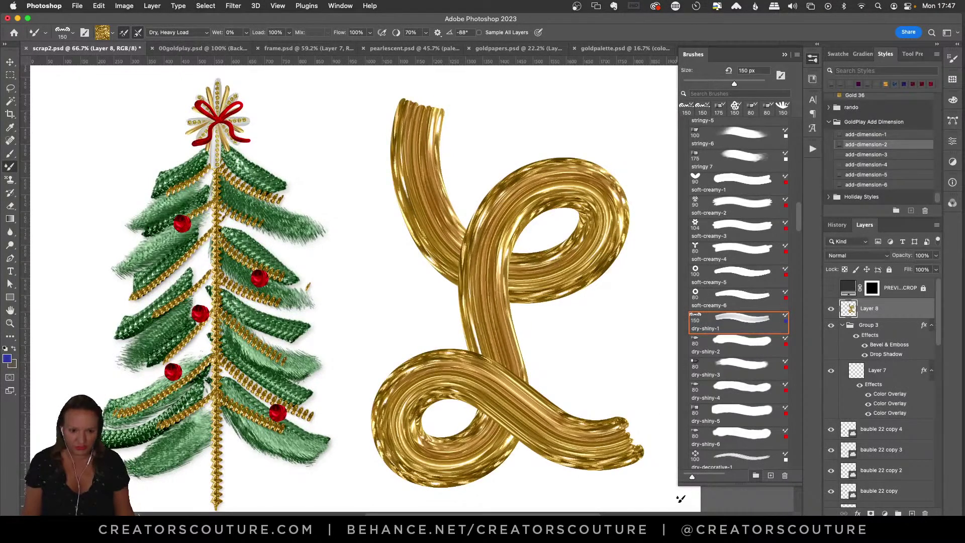
pyautogui.press('super+z')
# Step: Try curving strokes with the dry-shiny-2 and dry-shiny-3 brushes on Layer 8, and undo them
pyautogui.click(739, 344)
pyautogui.moveTo(549, 104)
pyautogui.mouseDown()
pyautogui.moveTo(502, 130)
pyautogui.moveTo(541, 211)
pyautogui.moveTo(509, 274)
pyautogui.moveTo(444, 320)
pyautogui.moveTo(481, 379)
pyautogui.moveTo(442, 452)
pyautogui.mouseUp()
pyautogui.press('super+z')
pyautogui.click(726, 372)
pyautogui.moveTo(577, 160)
pyautogui.mouseDown()
pyautogui.moveTo(534, 207)
pyautogui.moveTo(512, 289)
pyautogui.moveTo(439, 270)
pyautogui.moveTo(404, 326)
pyautogui.moveTo(479, 328)
pyautogui.moveTo(545, 362)
pyautogui.moveTo(495, 421)
pyautogui.moveTo(420, 399)
pyautogui.moveTo(471, 483)
pyautogui.moveTo(598, 393)
pyautogui.moveTo(581, 461)
pyautogui.moveTo(570, 404)
pyautogui.moveTo(651, 368)
pyautogui.moveTo(576, 264)
pyautogui.moveTo(646, 233)
pyautogui.moveTo(560, 202)
pyautogui.moveTo(463, 217)
pyautogui.moveTo(471, 141)
pyautogui.moveTo(561, 131)
pyautogui.moveTo(597, 200)
pyautogui.mouseUp()
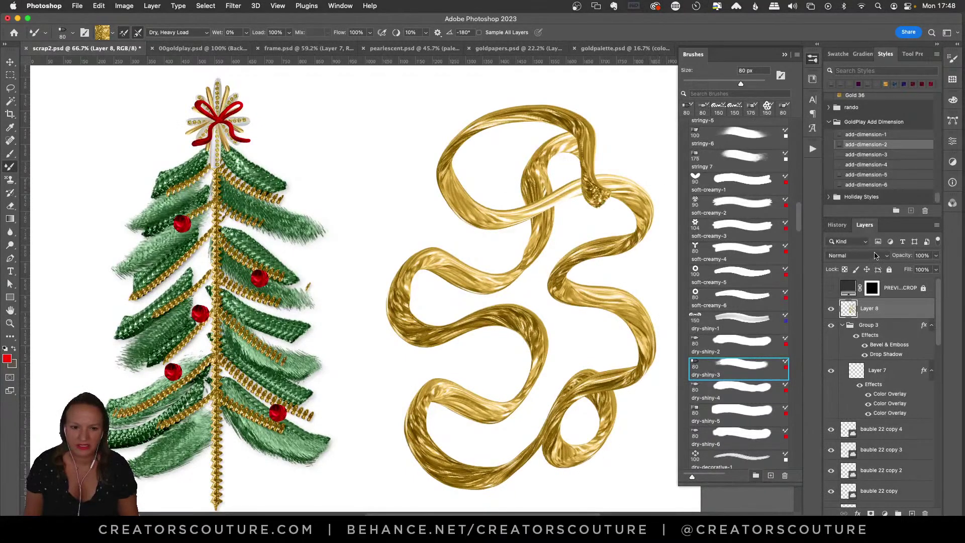
pyautogui.press('super+z')
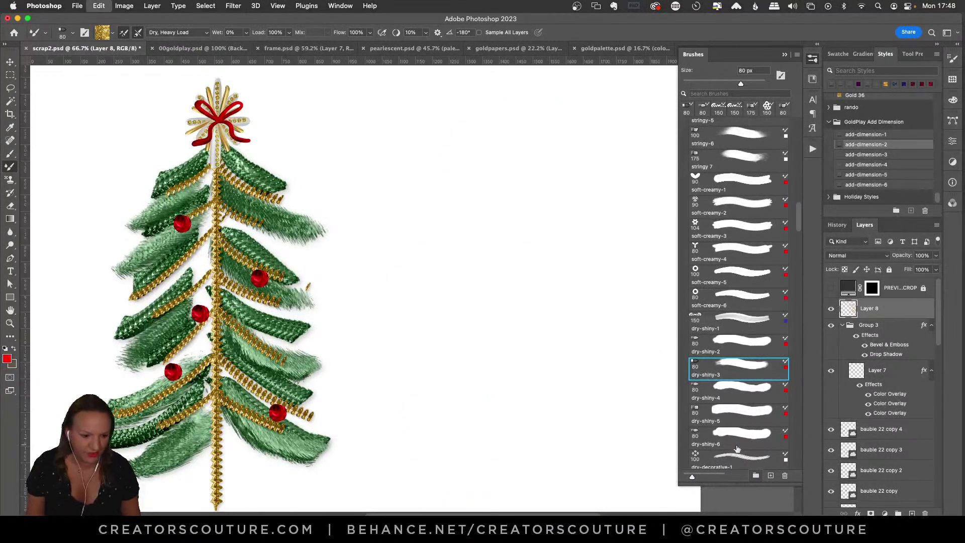
# Step: Try the dry-decorative-1 chain brush with a looping stroke and a short close-up stroke, undoing both
pyautogui.click(731, 461)
pyautogui.moveTo(495, 142)
pyautogui.mouseDown()
pyautogui.moveTo(432, 180)
pyautogui.moveTo(513, 220)
pyautogui.moveTo(490, 270)
pyautogui.moveTo(392, 347)
pyautogui.moveTo(547, 317)
pyautogui.mouseUp()
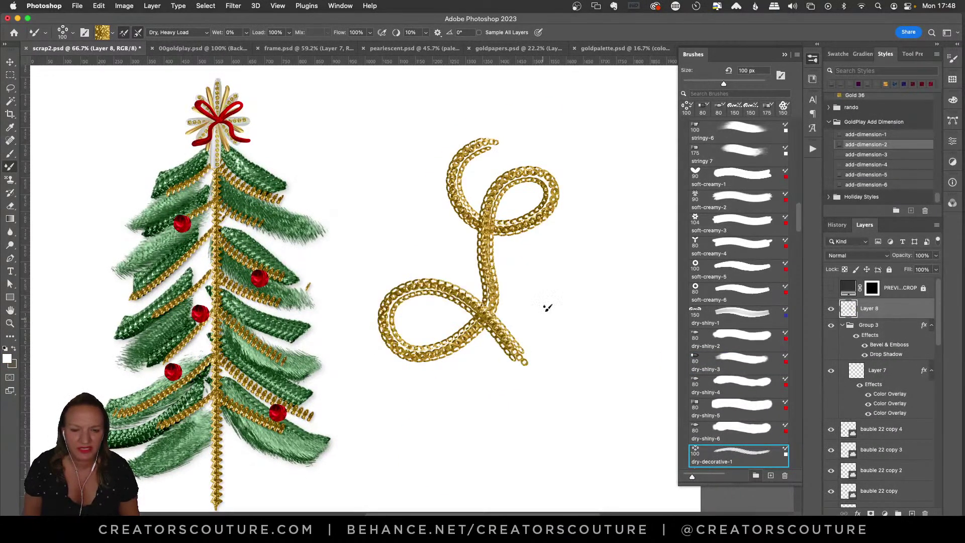
pyautogui.press('super+plus')
pyautogui.press('super+z')
pyautogui.moveTo(425, 124); pyautogui.dragTo(430, 211)
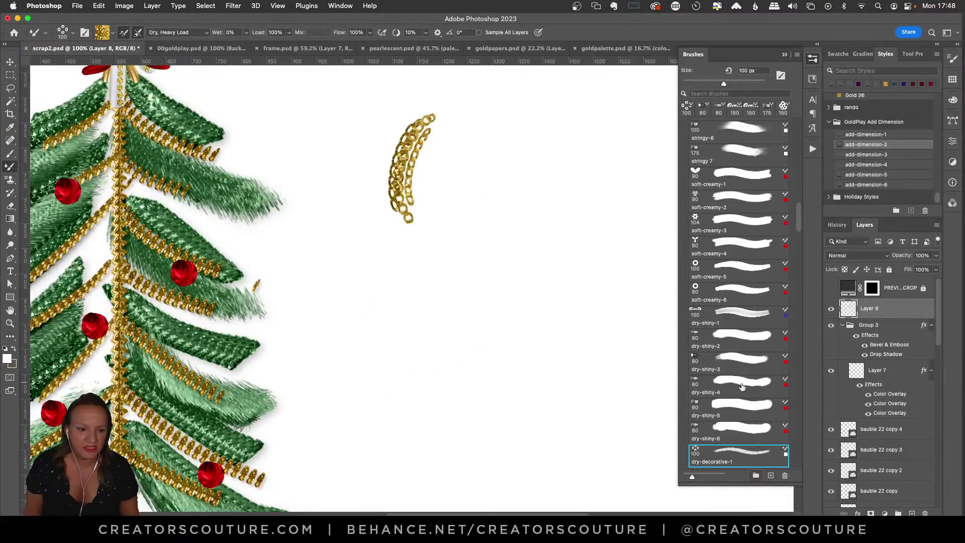
pyautogui.press('super+z')
# Step: Paint a test stroke with the dry-decorative-3 brush on Layer 8, and undo it
pyautogui.scroll(-2, 800, 226)
pyautogui.scroll(-3, 749, 314)
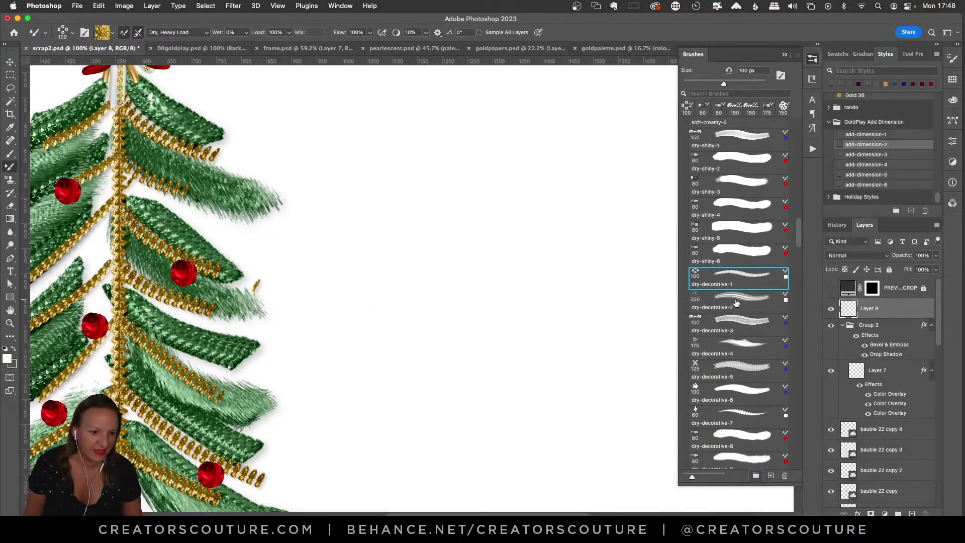
pyautogui.click(726, 320)
pyautogui.moveTo(447, 128)
pyautogui.mouseDown()
pyautogui.moveTo(456, 215)
pyautogui.moveTo(537, 282)
pyautogui.moveTo(634, 210)
pyautogui.moveTo(584, 160)
pyautogui.moveTo(514, 252)
pyautogui.moveTo(510, 381)
pyautogui.moveTo(528, 392)
pyautogui.mouseUp()
pyautogui.press('super+z')
# Step: Choose the dry-decorative-5 brush, try a double-looped lattice stroke beside the tree, and undo the stroke
pyautogui.click(712, 365)
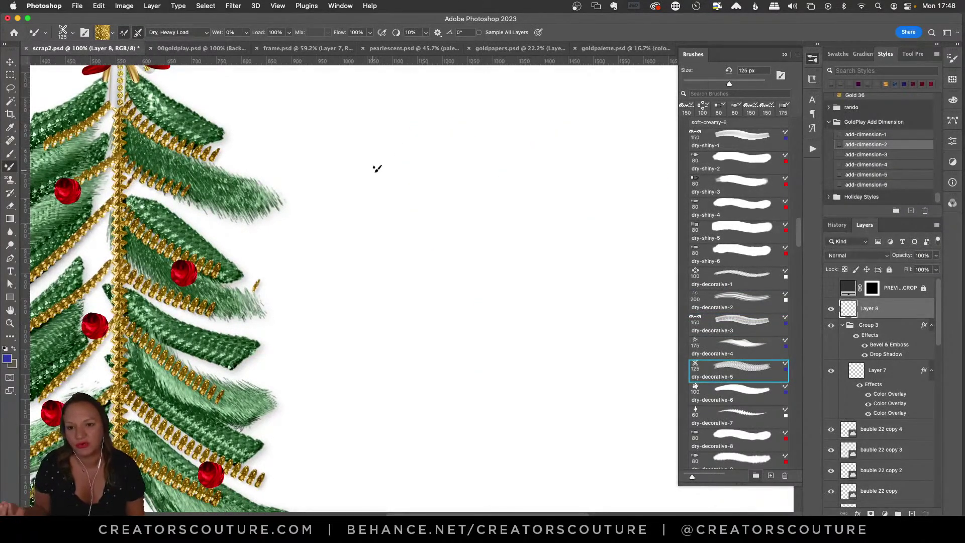
pyautogui.click(370, 129)
pyautogui.moveTo(371, 133)
pyautogui.mouseDown()
pyautogui.moveTo(405, 207)
pyautogui.moveTo(503, 256)
pyautogui.moveTo(592, 203)
pyautogui.moveTo(556, 144)
pyautogui.moveTo(487, 173)
pyautogui.moveTo(413, 387)
pyautogui.moveTo(304, 412)
pyautogui.moveTo(273, 337)
pyautogui.moveTo(393, 330)
pyautogui.moveTo(504, 396)
pyautogui.mouseUp()
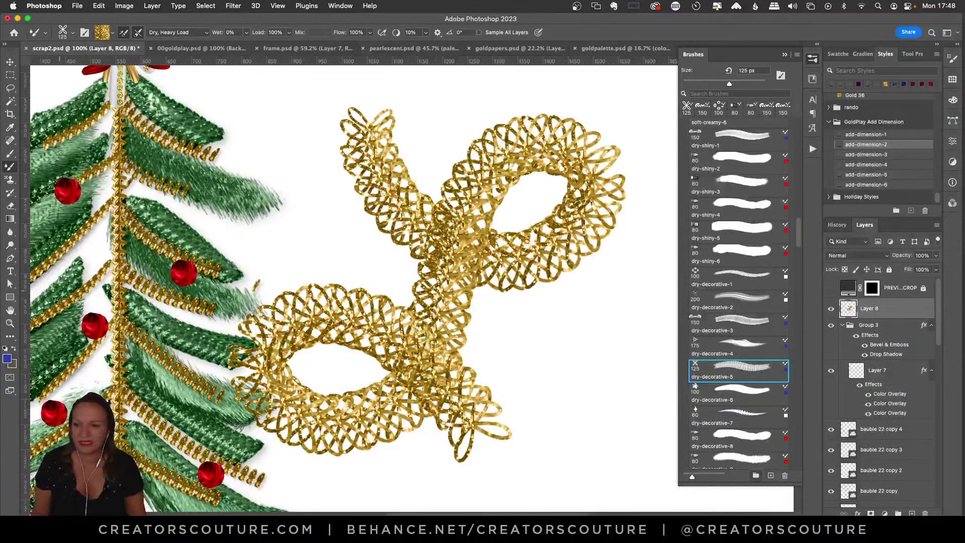
pyautogui.press('z')
pyautogui.press('super+0')
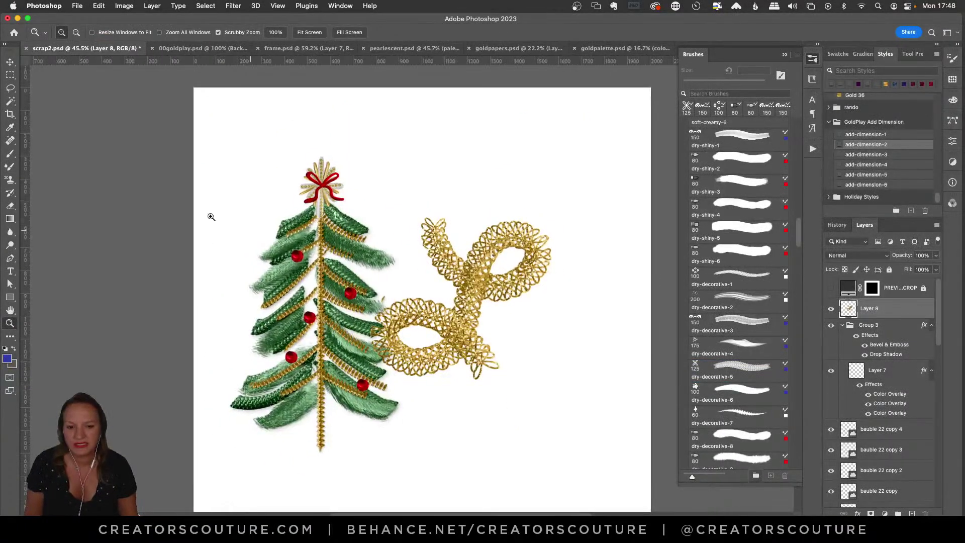
pyautogui.press('super+z')
# Step: Paint a wavy vertical dry-decorative-5 stroke beside the tree and give Layer 8 the add-dimension-1 style after trying add-dimension-2
pyautogui.click(9, 167)
pyautogui.moveTo(517, 150)
pyautogui.mouseDown()
pyautogui.moveTo(517, 223)
pyautogui.moveTo(559, 292)
pyautogui.moveTo(522, 350)
pyautogui.moveTo(501, 429)
pyautogui.moveTo(515, 450)
pyautogui.mouseUp()
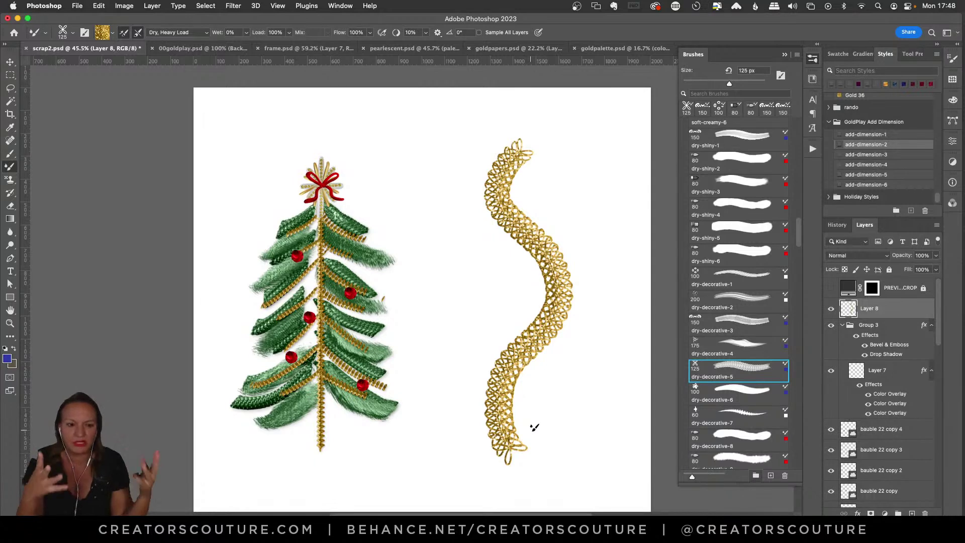
pyautogui.click(866, 135)
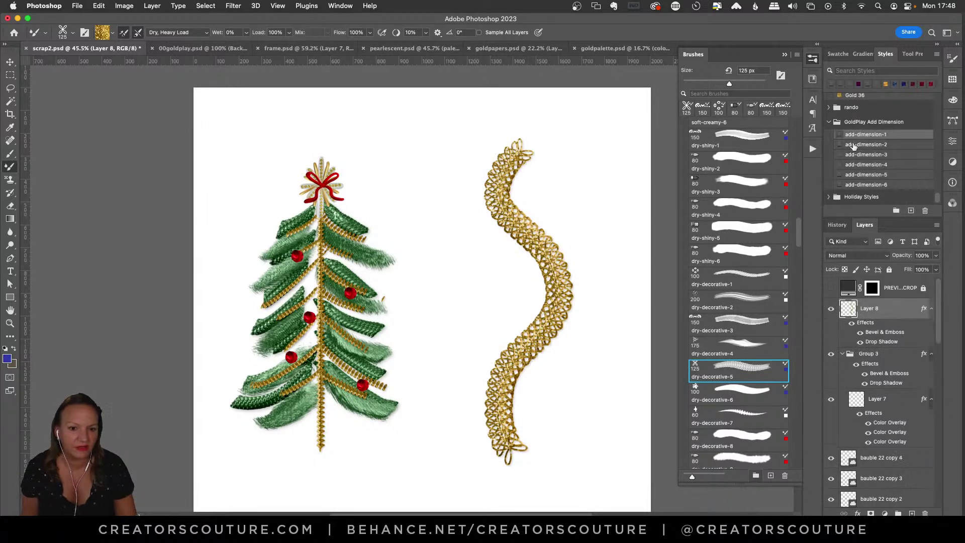
pyautogui.click(866, 146)
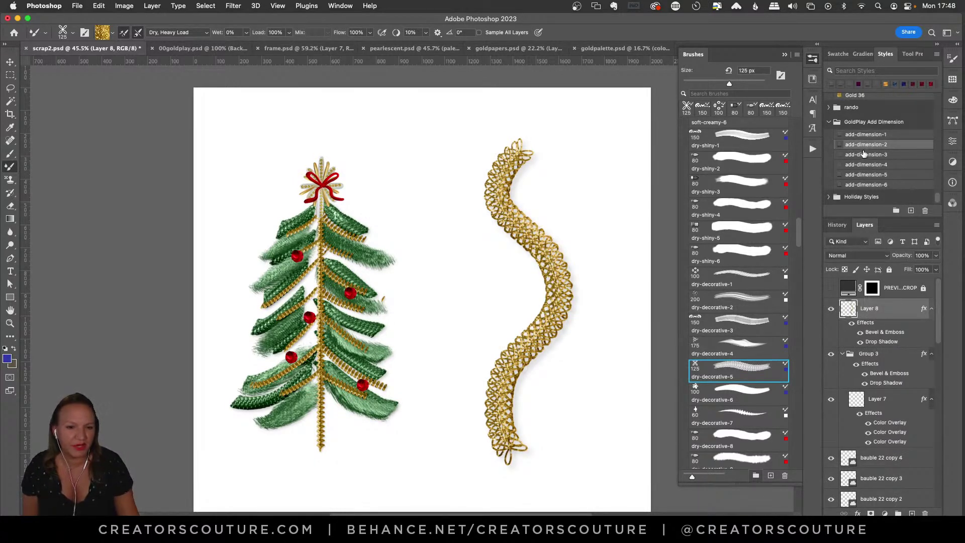
pyautogui.click(865, 137)
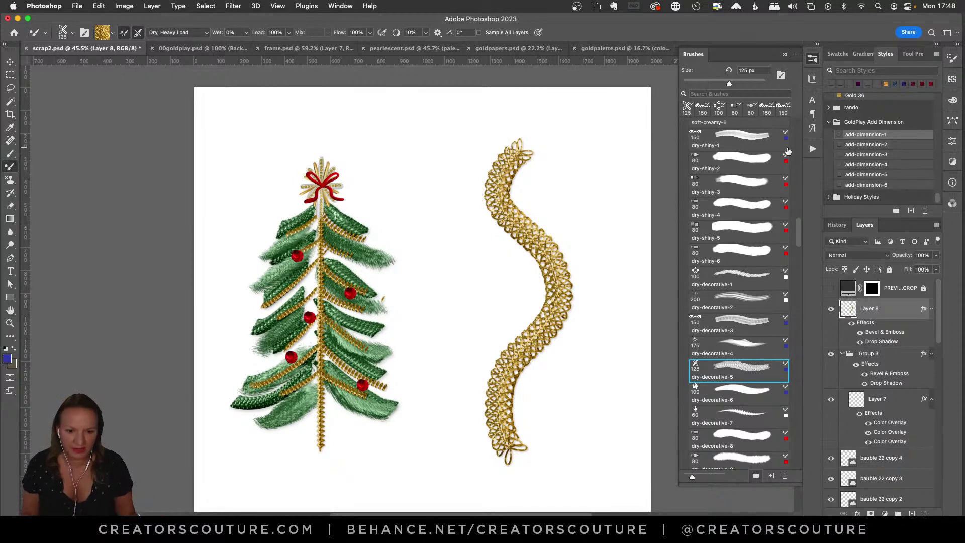
# Step: Clear the wavy stroke from Layer 8, keeping the layer's add-dimension-1 style and the dry-decorative-5 brush
pyautogui.click(788, 152)
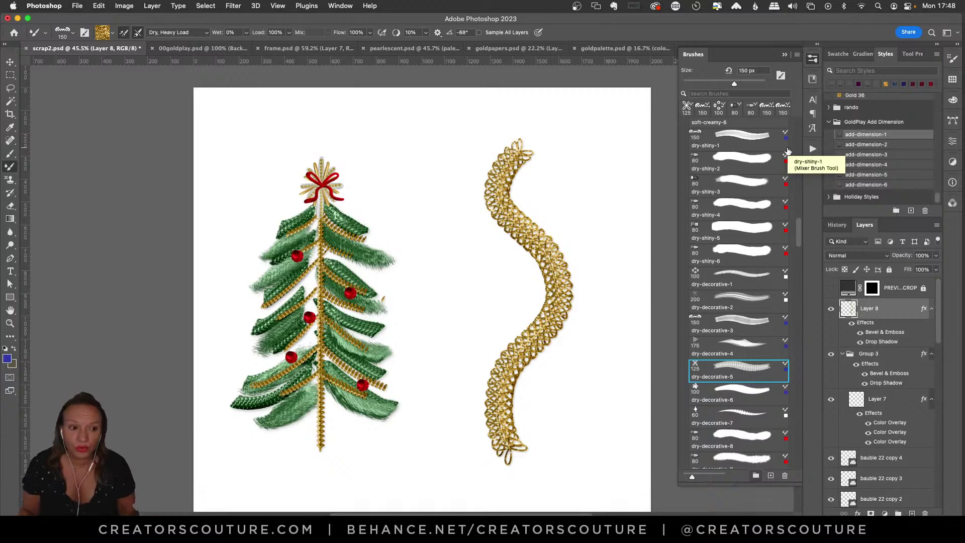
pyautogui.click(788, 151)
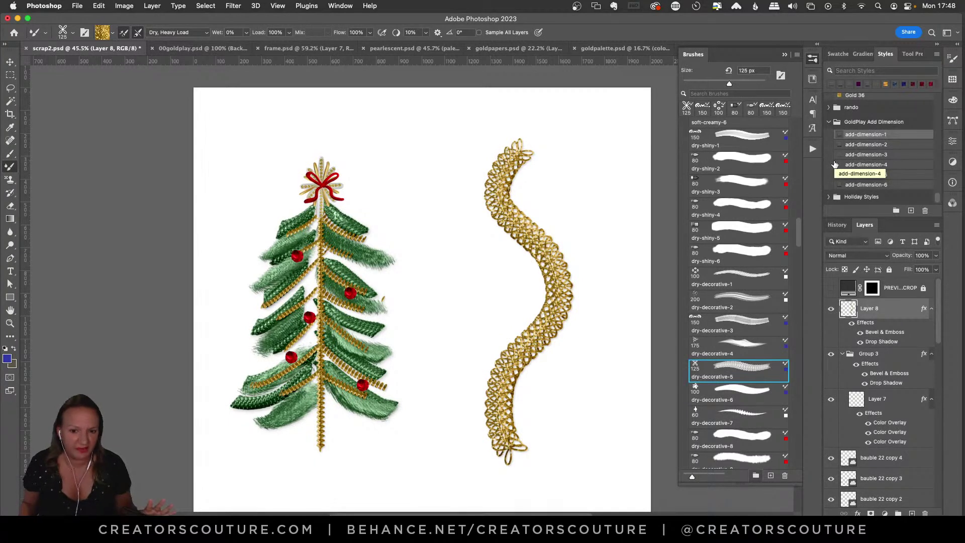
pyautogui.press('super+z')
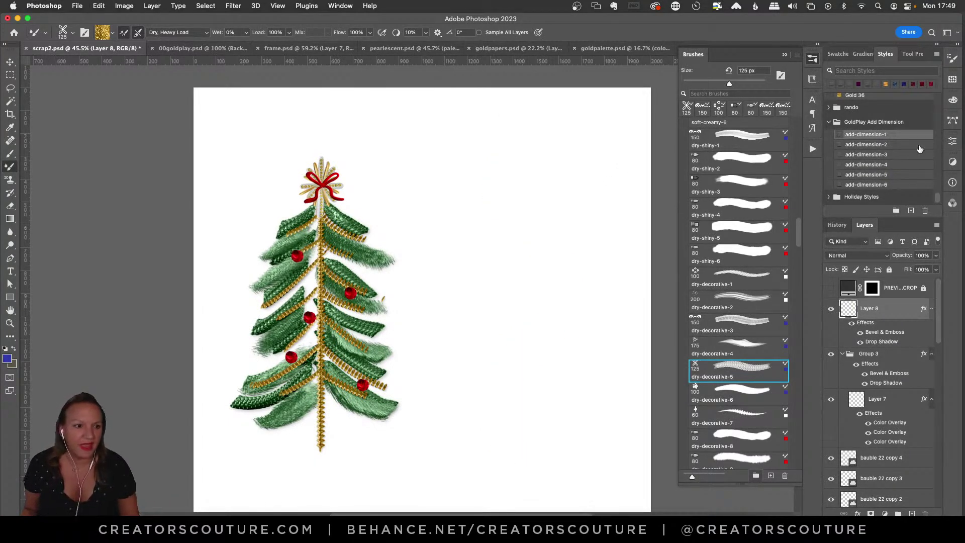
# Step: Show the GoldPlay tool presets, view the gold-framed portrait in frame.psd, and return to scrap2.psd
pyautogui.click(910, 54)
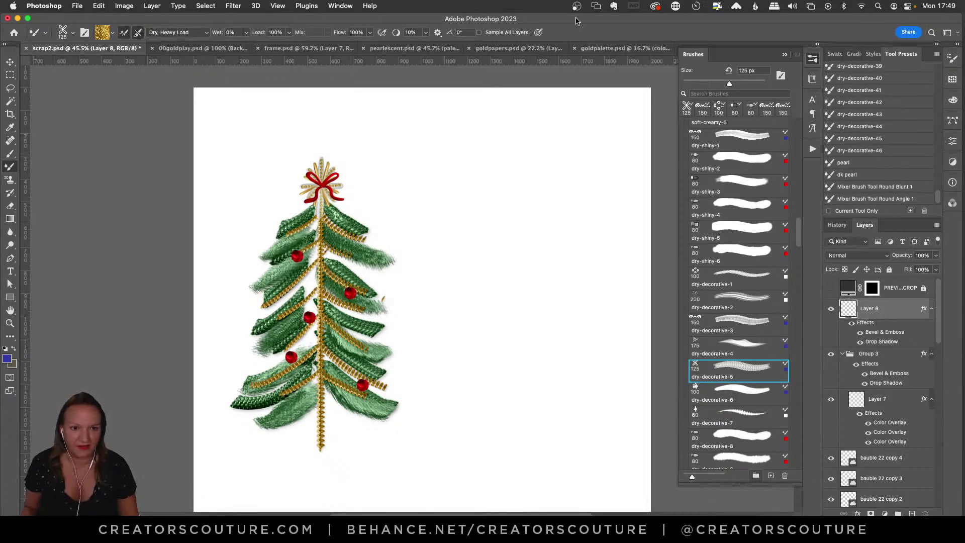
pyautogui.click(293, 48)
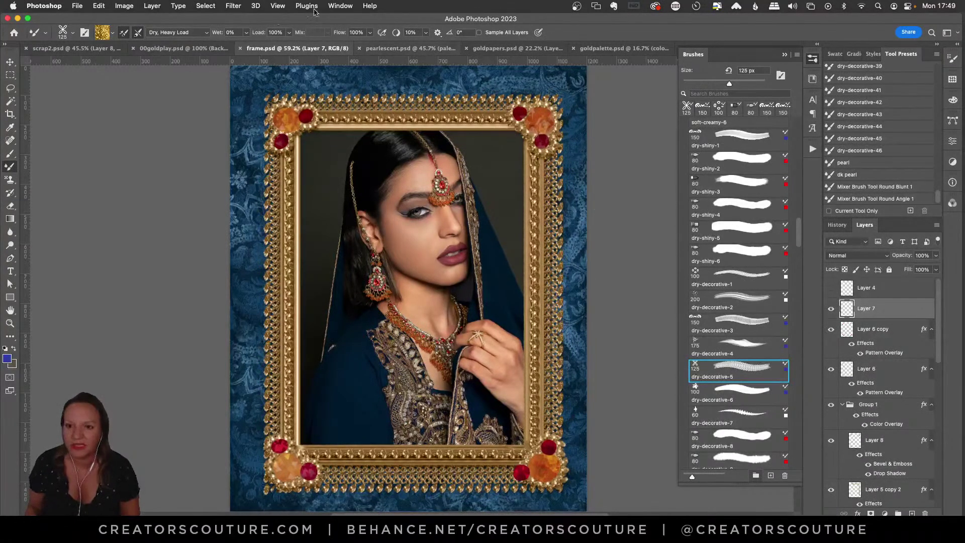
pyautogui.click(75, 48)
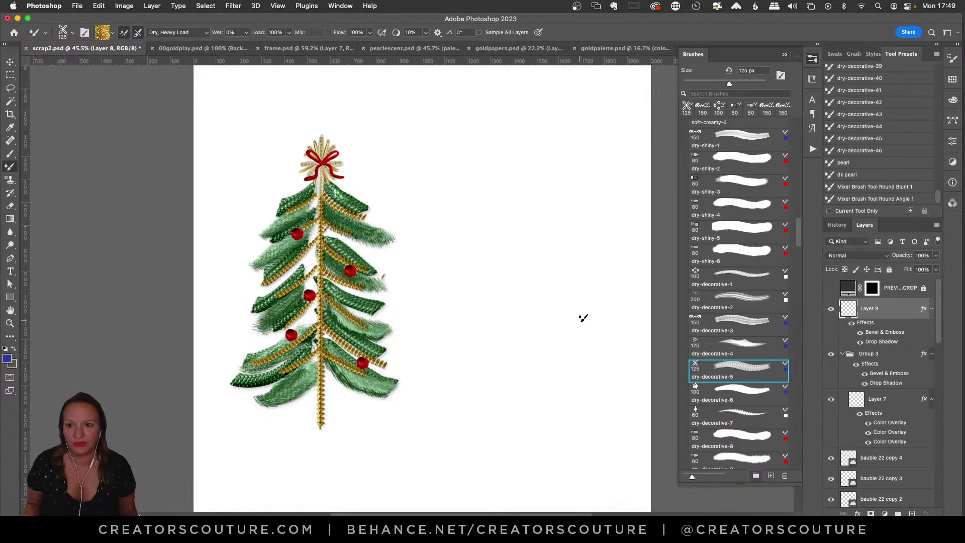
# Step: View the brush samples in 00goldplay.psd, return to scrap2.psd, and try a pearl-preset stroke beside the tree, undoing it
pyautogui.click(201, 47)
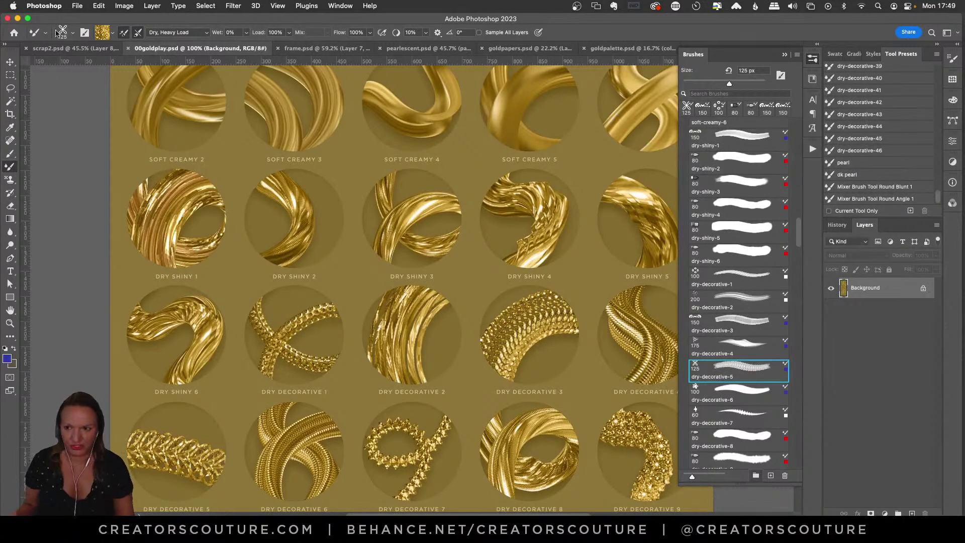
pyautogui.click(72, 48)
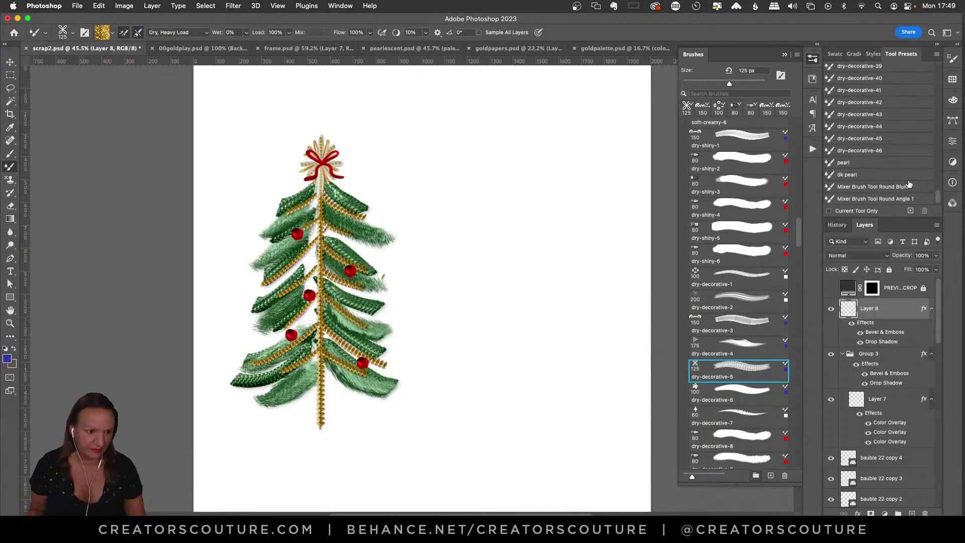
pyautogui.click(865, 164)
pyautogui.moveTo(480, 144)
pyautogui.mouseDown()
pyautogui.moveTo(512, 197)
pyautogui.moveTo(577, 153)
pyautogui.mouseUp()
pyautogui.press('super+z')
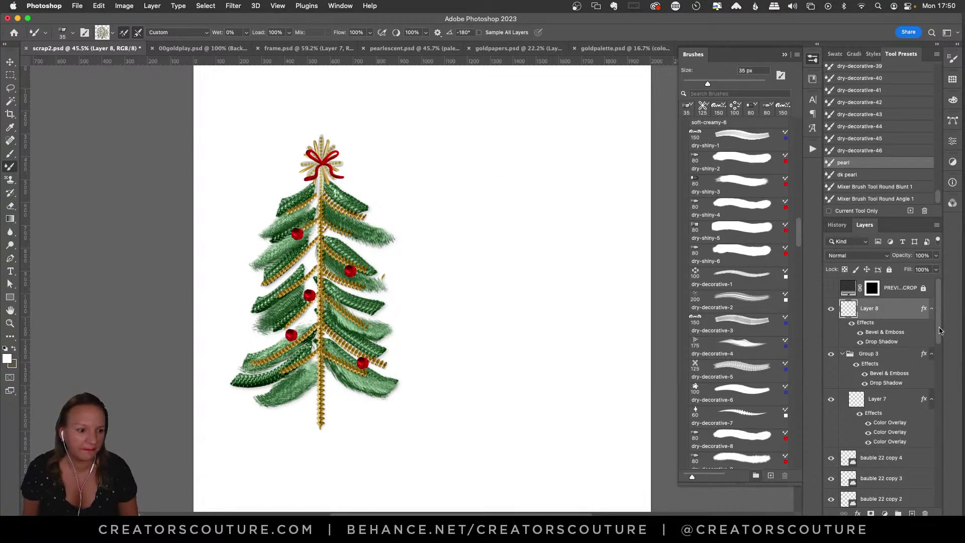
# Step: Duplicate the Color Fill 1 and Background layers of scrap2.psd into a new document
pyautogui.moveTo(940, 330); pyautogui.dragTo(910, 478)
pyautogui.scroll(-3, 936, 455)
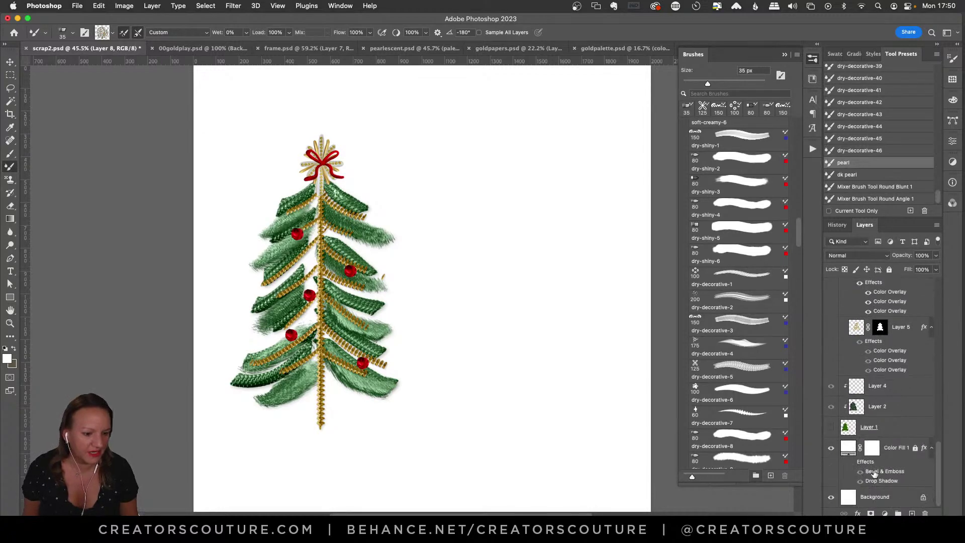
pyautogui.click(892, 452)
pyautogui.keyDown('shift'); pyautogui.click(887, 497); pyautogui.keyUp('shift')
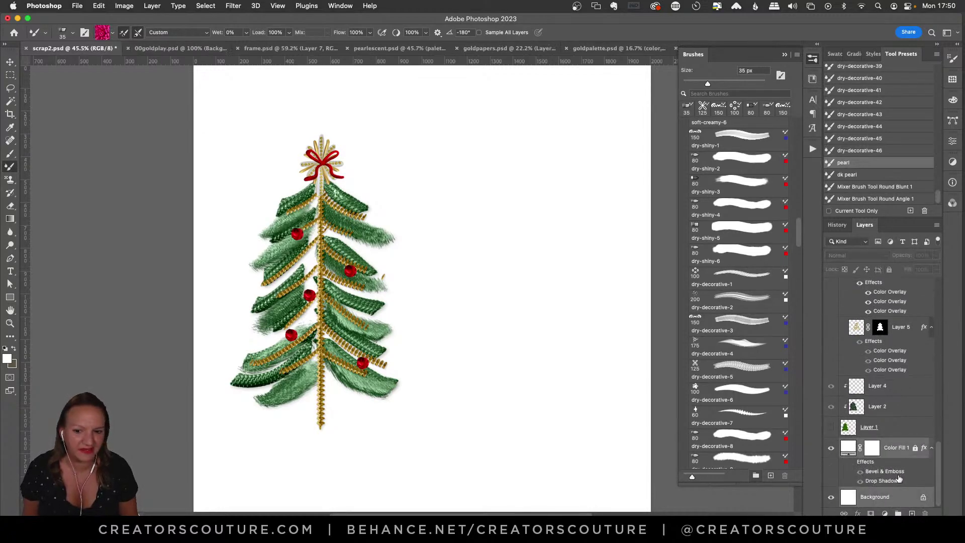
pyautogui.rightClick(900, 449)
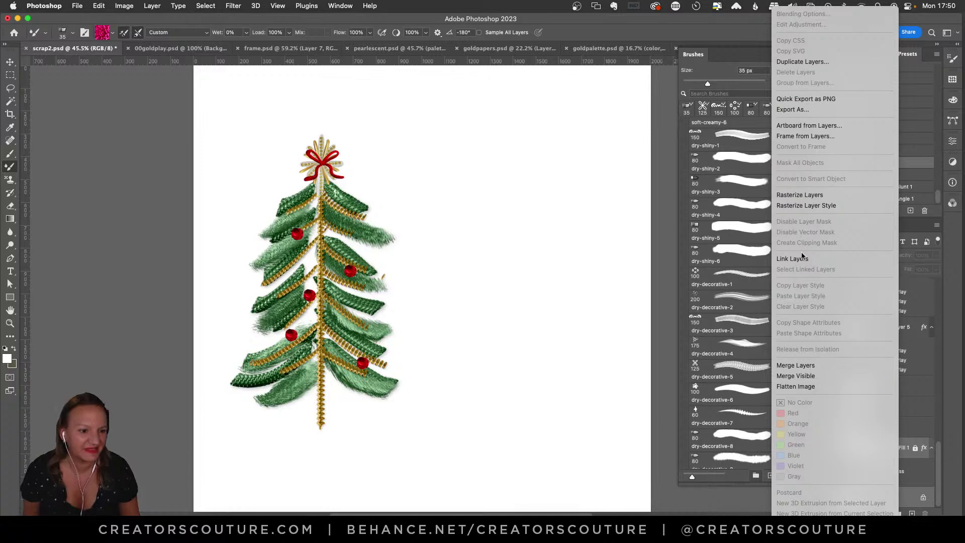
pyautogui.click(802, 62)
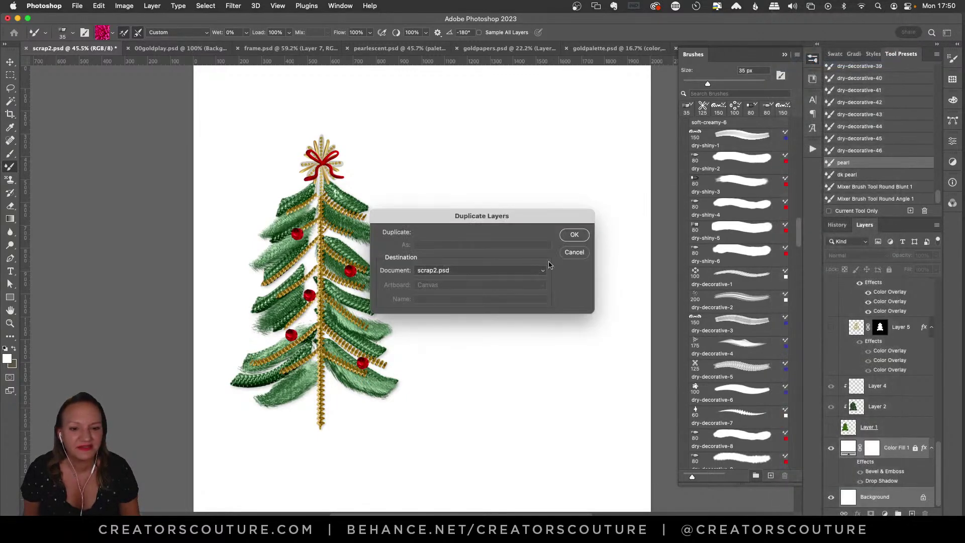
pyautogui.click(493, 271)
pyautogui.click(485, 302)
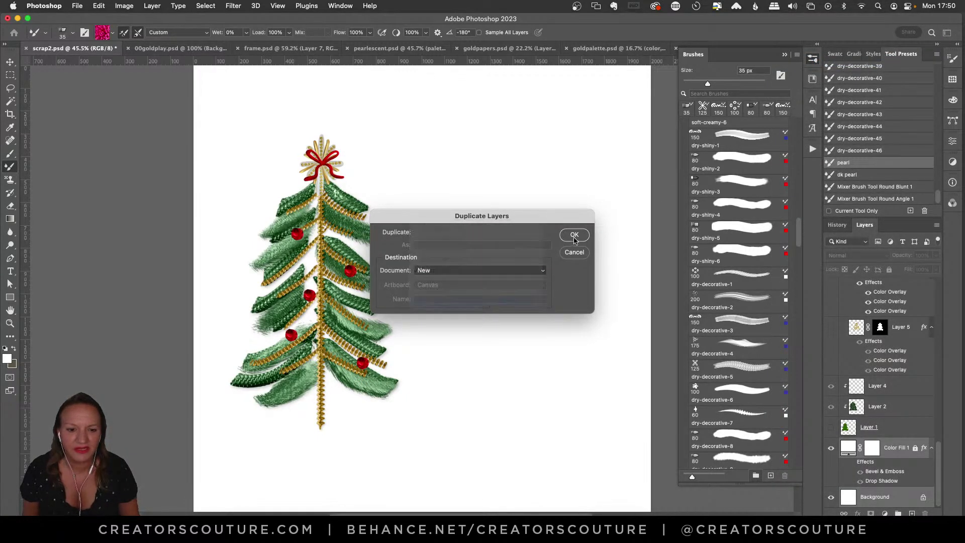
pyautogui.click(574, 235)
pyautogui.click(812, 59)
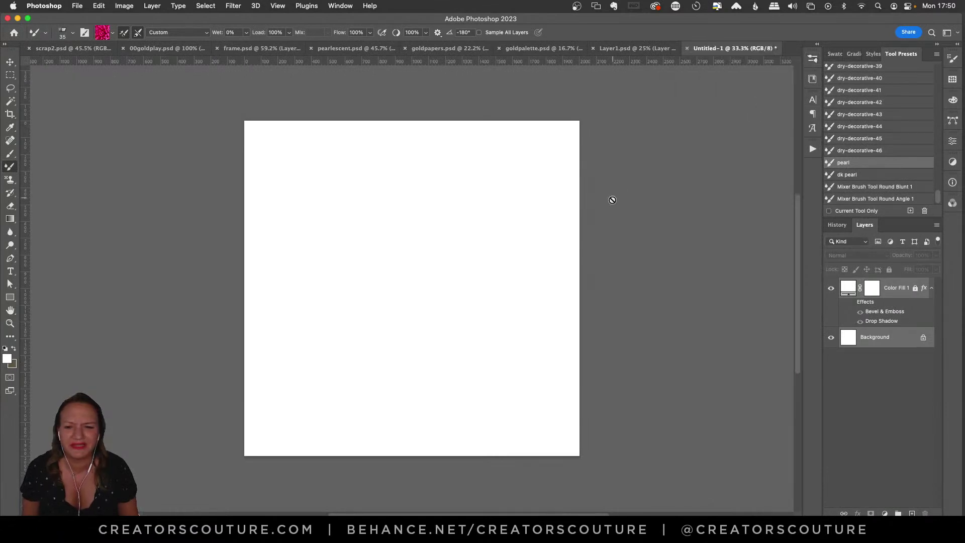
# Step: Add an empty layer above Color Fill 1 in the new document
pyautogui.press('super+0')
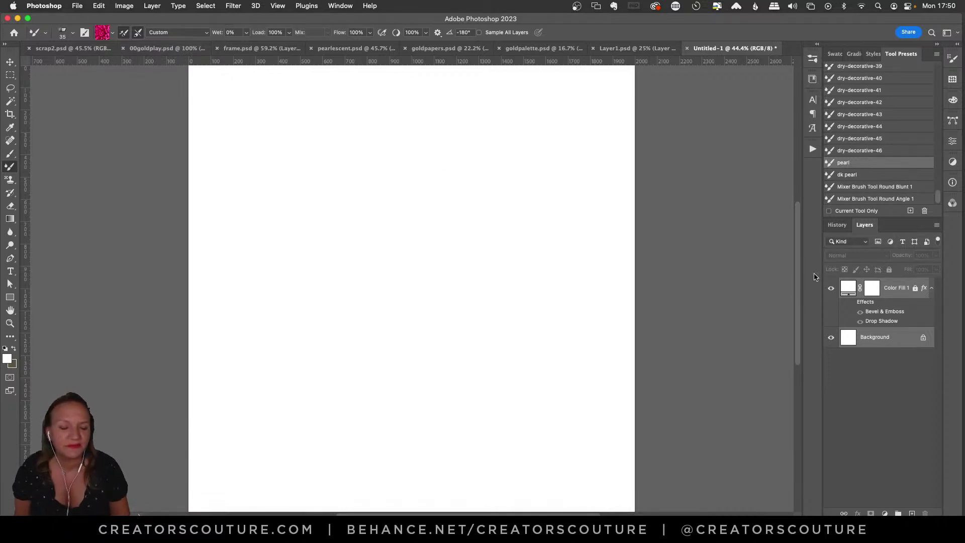
pyautogui.click(302, 164)
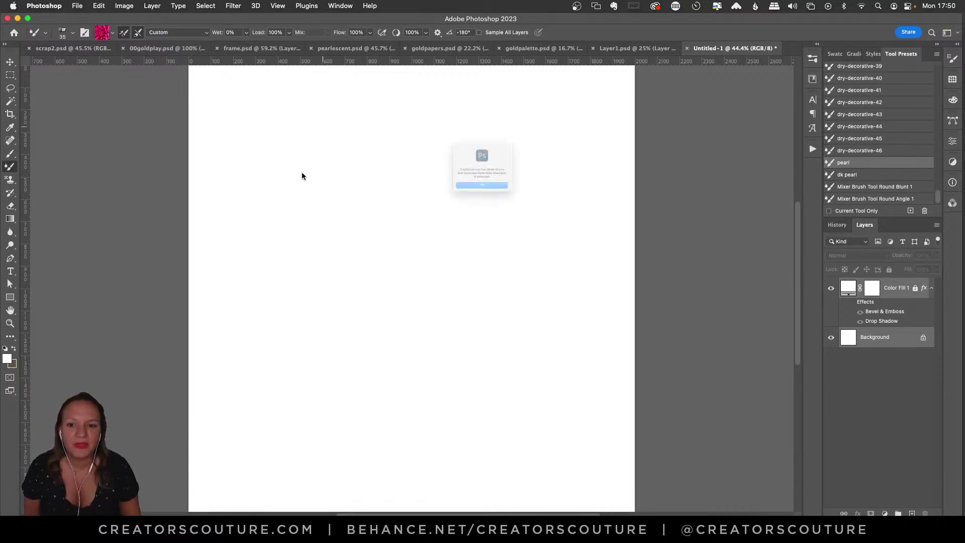
pyautogui.click(469, 199)
pyautogui.click(901, 294)
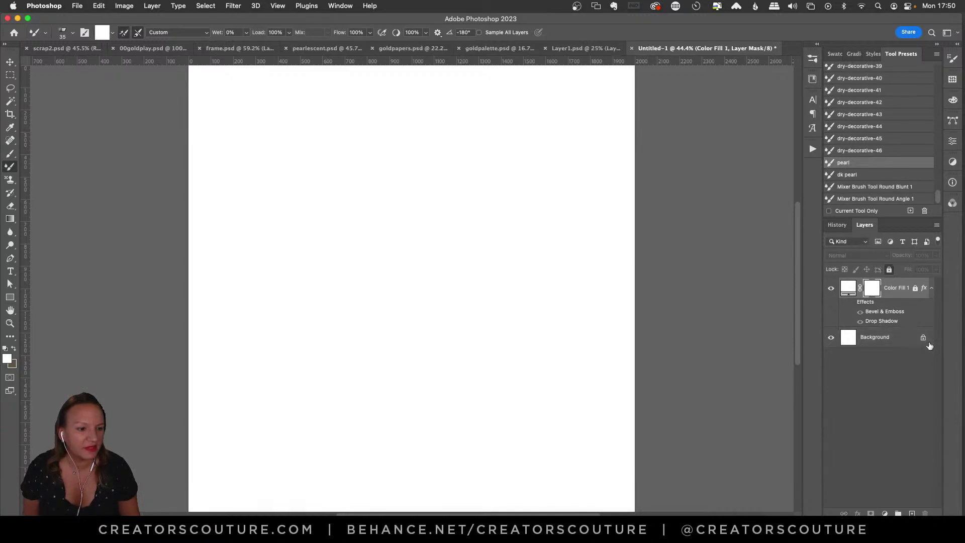
pyautogui.click(912, 512)
# Step: Reload the pearl tool preset, discard the test strokes, and paint a large looped letter L with the 35 px brush on Layer 1
pyautogui.moveTo(309, 150)
pyautogui.mouseDown()
pyautogui.moveTo(397, 213)
pyautogui.moveTo(459, 136)
pyautogui.mouseUp()
pyautogui.press('super+z')
pyautogui.click(851, 161)
pyautogui.moveTo(358, 134)
pyautogui.mouseDown()
pyautogui.moveTo(391, 207)
pyautogui.moveTo(470, 163)
pyautogui.moveTo(422, 149)
pyautogui.moveTo(442, 168)
pyautogui.mouseUp()
pyautogui.press('super+1')
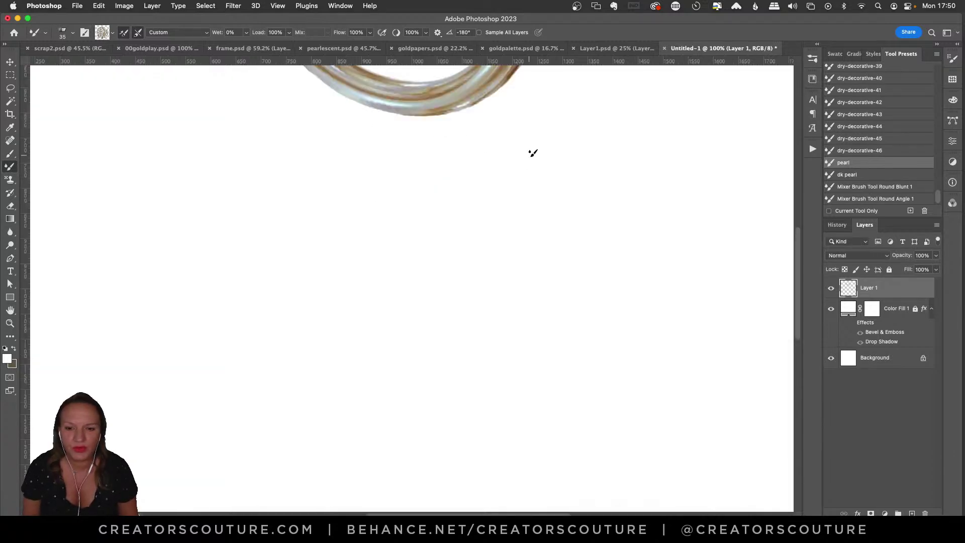
pyautogui.press('super+z')
pyautogui.moveTo(270, 153)
pyautogui.mouseDown()
pyautogui.moveTo(291, 188)
pyautogui.moveTo(418, 242)
pyautogui.moveTo(505, 203)
pyautogui.moveTo(515, 130)
pyautogui.moveTo(452, 132)
pyautogui.moveTo(331, 392)
pyautogui.moveTo(276, 435)
pyautogui.moveTo(195, 426)
pyautogui.moveTo(186, 359)
pyautogui.moveTo(291, 324)
pyautogui.moveTo(406, 432)
pyautogui.moveTo(506, 442)
pyautogui.moveTo(603, 381)
pyautogui.mouseUp()
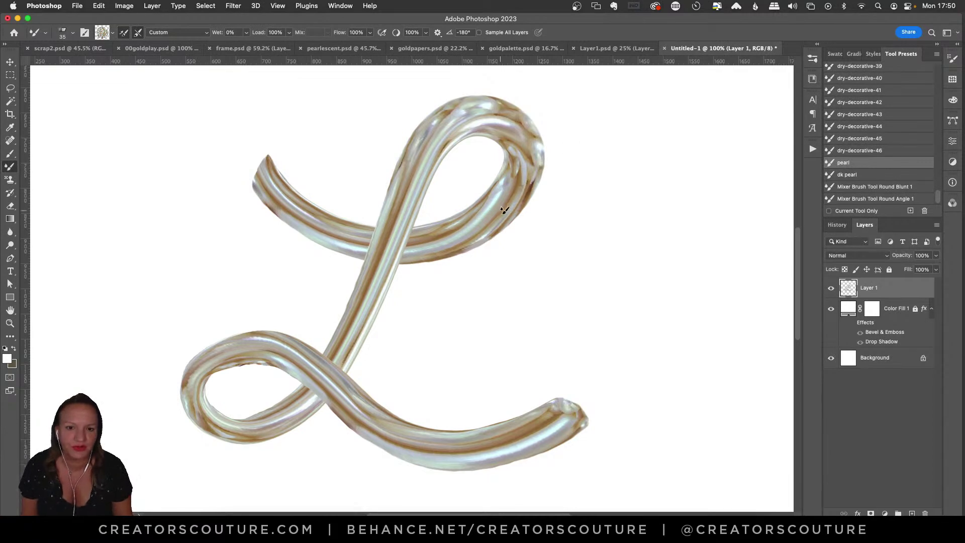
# Step: Load the Mixer Brush with the PALETTE 15 pearl sample from pearlescent.psd, reduce the brush to 25 px, and return to Untitled-1
pyautogui.click(520, 48)
pyautogui.click(344, 48)
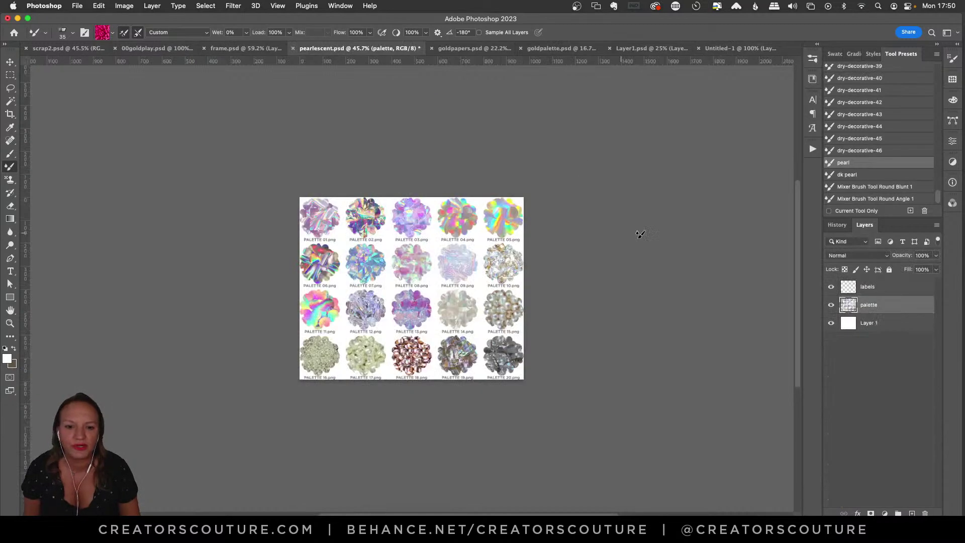
pyautogui.click(10, 323)
pyautogui.click(455, 312)
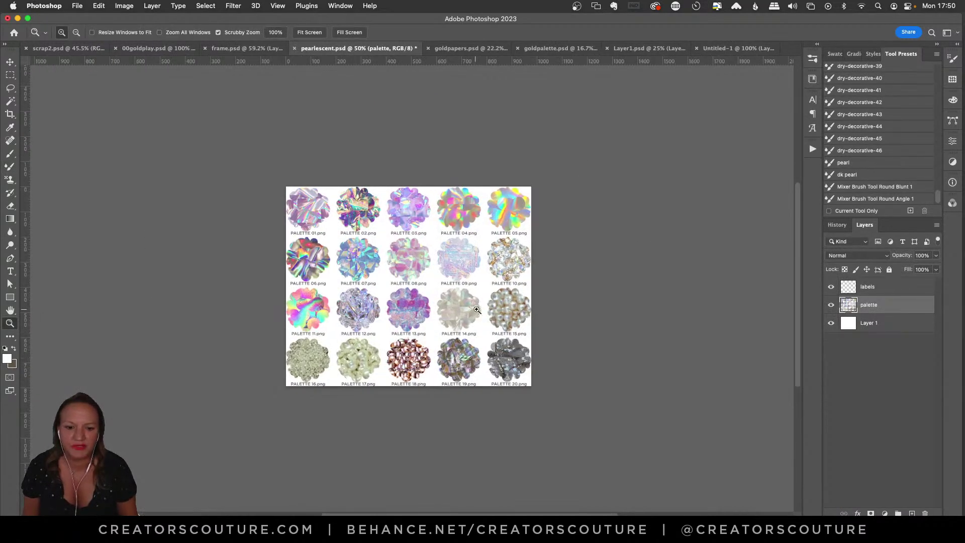
pyautogui.click(475, 312)
pyautogui.click(11, 168)
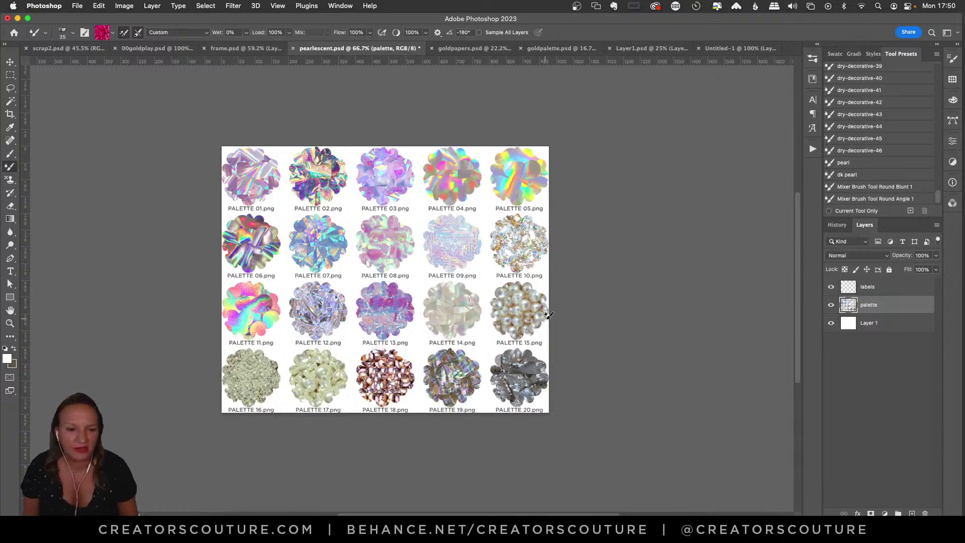
pyautogui.keyDown('alt'); pyautogui.click(519, 308); pyautogui.keyUp('alt')
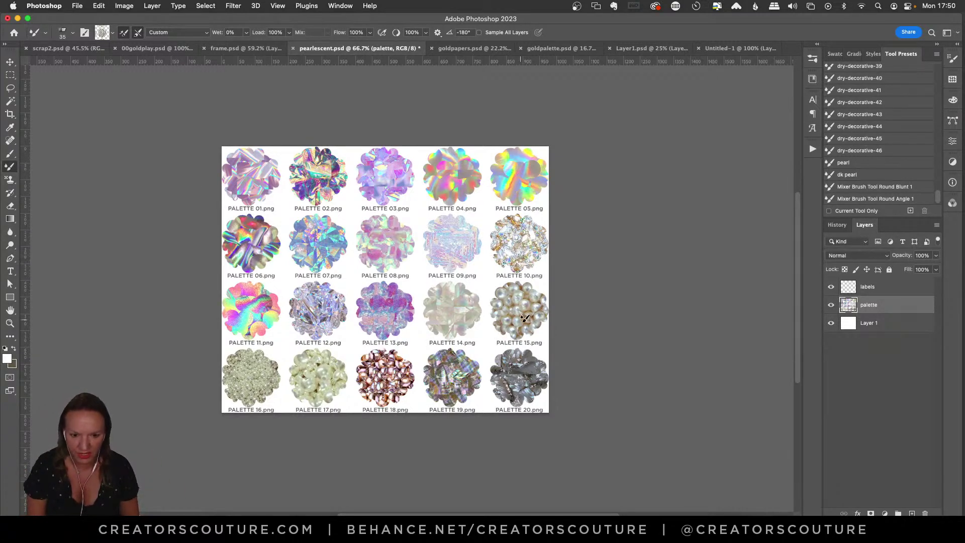
pyautogui.press('[')
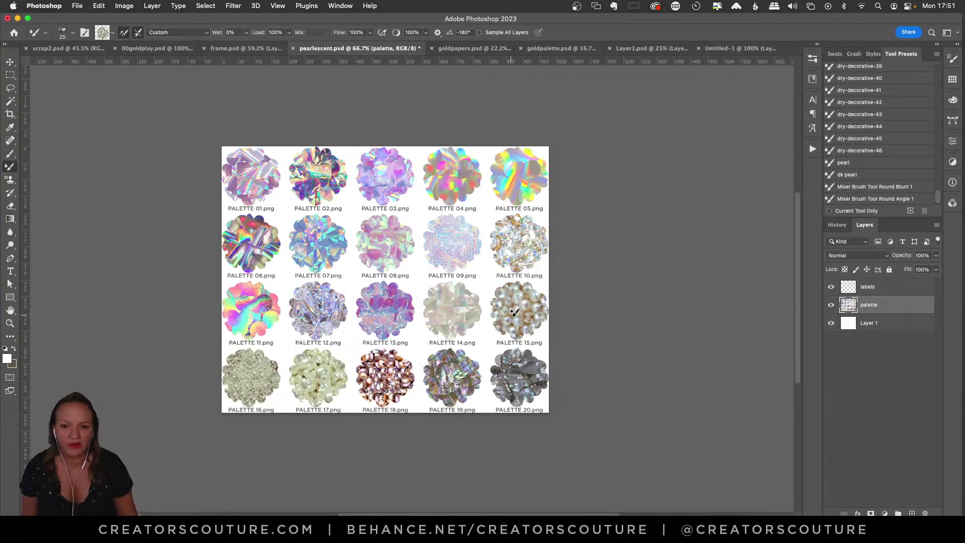
pyautogui.click(704, 51)
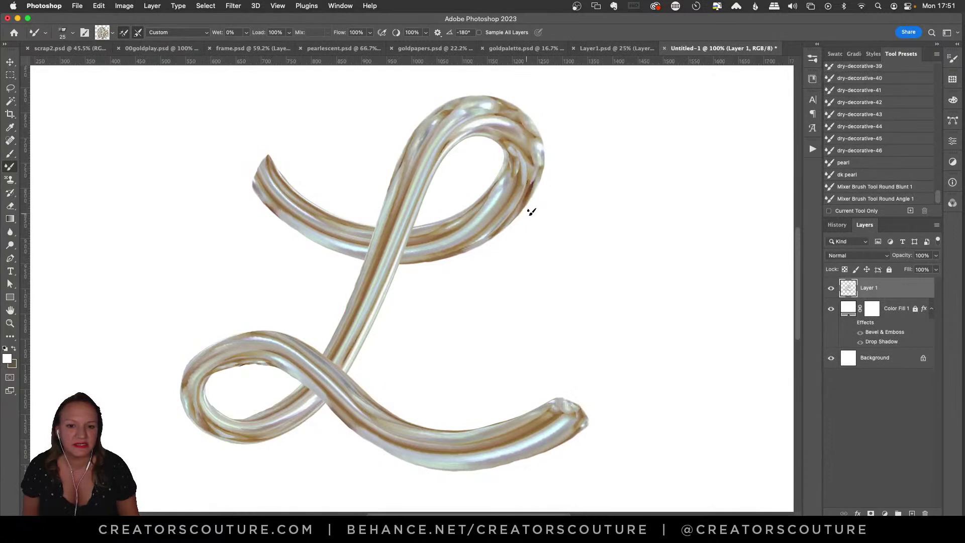
# Step: Undo the large letter L, try a 25 px pearl stroke on Layer 1, and undo it
pyautogui.press('super+z')
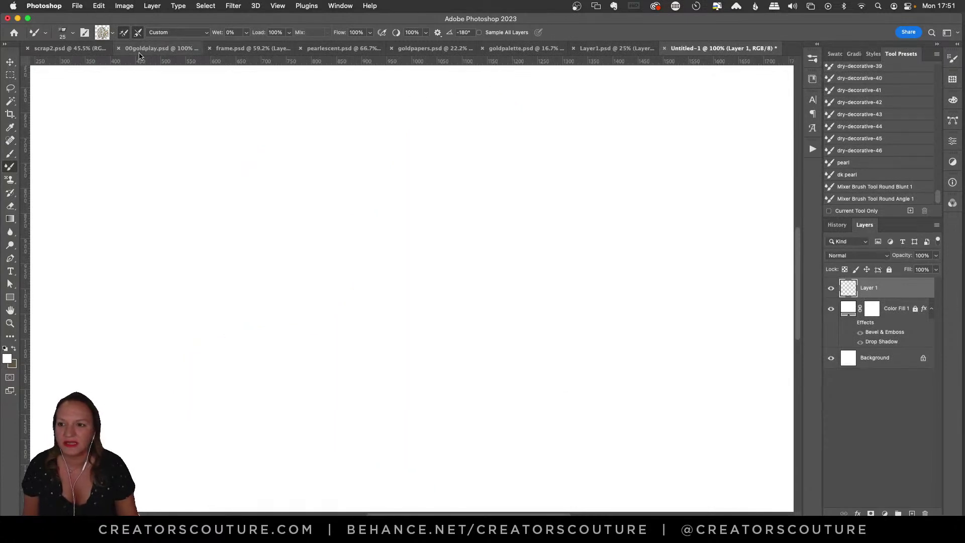
pyautogui.moveTo(294, 145)
pyautogui.mouseDown()
pyautogui.moveTo(346, 209)
pyautogui.moveTo(465, 245)
pyautogui.mouseUp()
pyautogui.press('super+z')
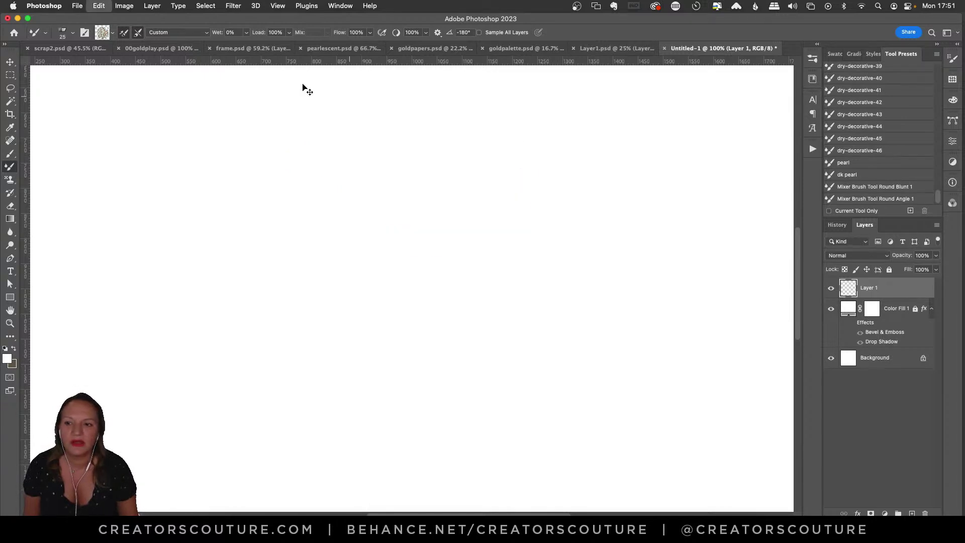
# Step: Revisit scrap2.psd and the pearlescent palettes, and paint a smaller looped letter L with the 25 px pearl brush in Untitled-1
pyautogui.click(71, 48)
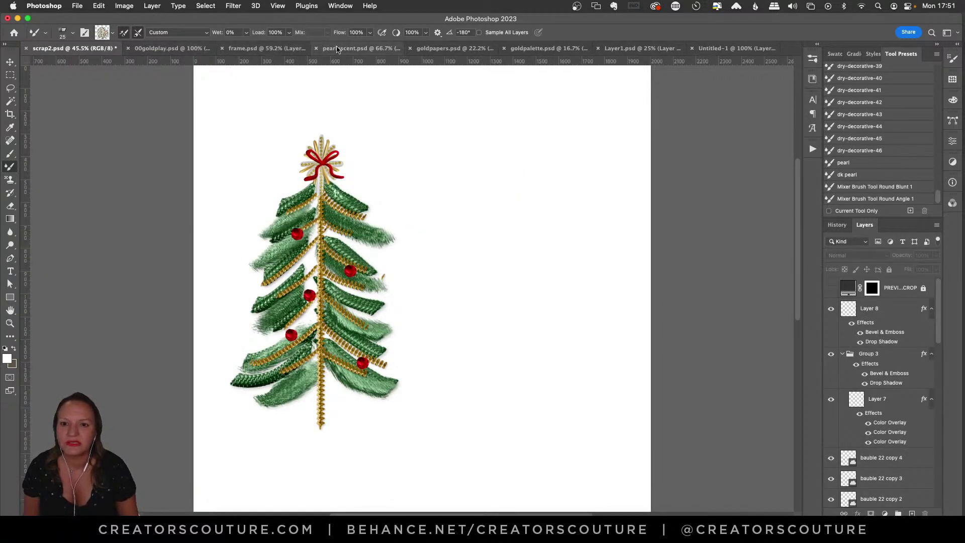
pyautogui.click(352, 49)
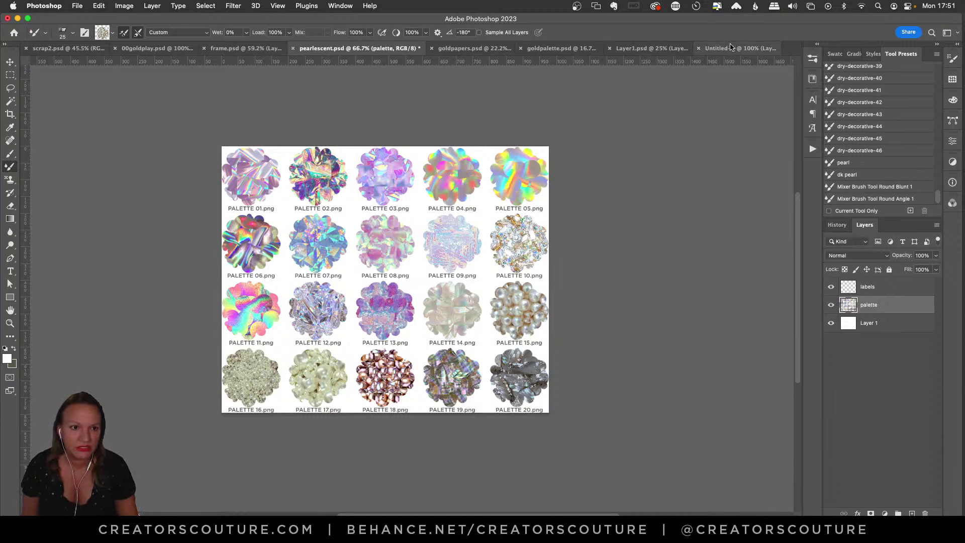
pyautogui.click(720, 49)
pyautogui.moveTo(378, 151)
pyautogui.mouseDown()
pyautogui.moveTo(385, 187)
pyautogui.moveTo(452, 247)
pyautogui.moveTo(543, 252)
pyautogui.moveTo(586, 196)
pyautogui.moveTo(535, 167)
pyautogui.moveTo(457, 341)
pyautogui.moveTo(386, 378)
pyautogui.moveTo(352, 309)
pyautogui.moveTo(427, 297)
pyautogui.moveTo(480, 350)
pyautogui.moveTo(562, 355)
pyautogui.mouseUp()
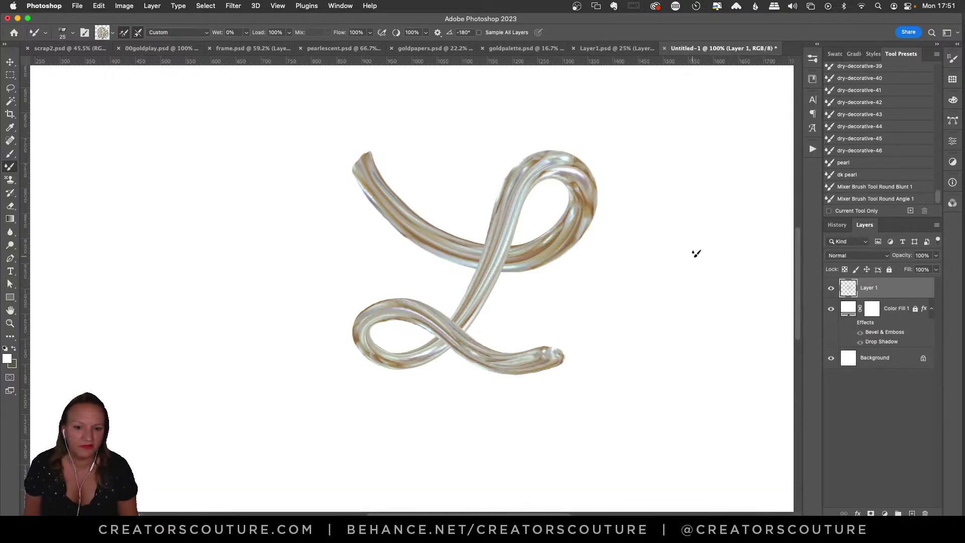
pyautogui.moveTo(709, 124)
pyautogui.mouseDown()
pyautogui.moveTo(719, 153)
pyautogui.moveTo(703, 124)
pyautogui.moveTo(679, 141)
pyautogui.moveTo(707, 162)
pyautogui.moveTo(702, 135)
pyautogui.moveTo(714, 166)
pyautogui.mouseUp()
pyautogui.press('super+z')
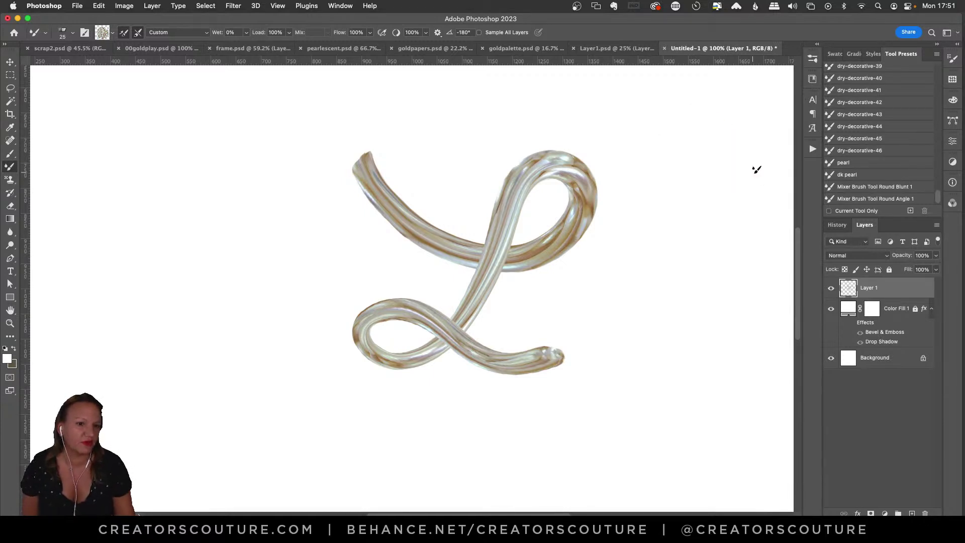
# Step: Undo the small letter L, choose the stringy-5 brush, and reduce its size to 125 px after a test stroke
pyautogui.click(813, 78)
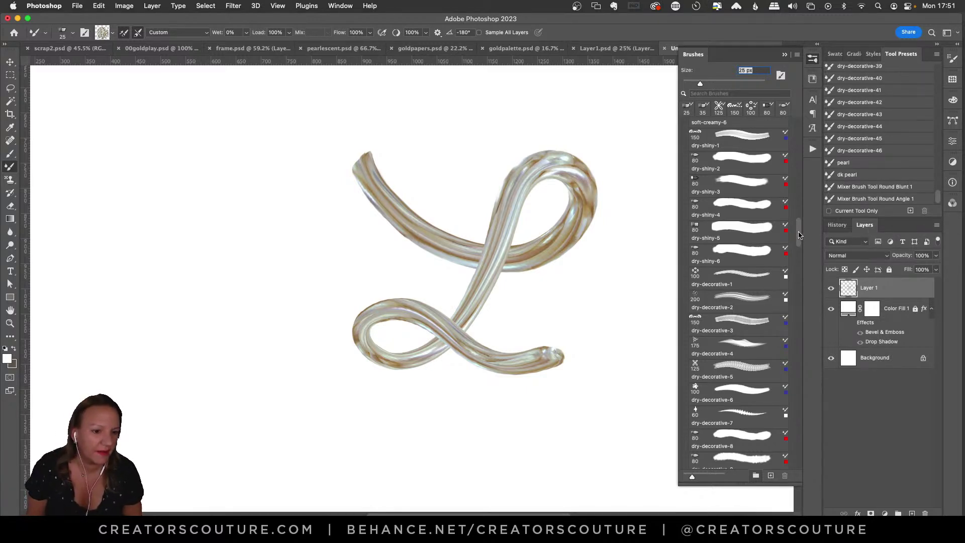
pyautogui.press('super+z')
pyautogui.scroll(5, 748, 201)
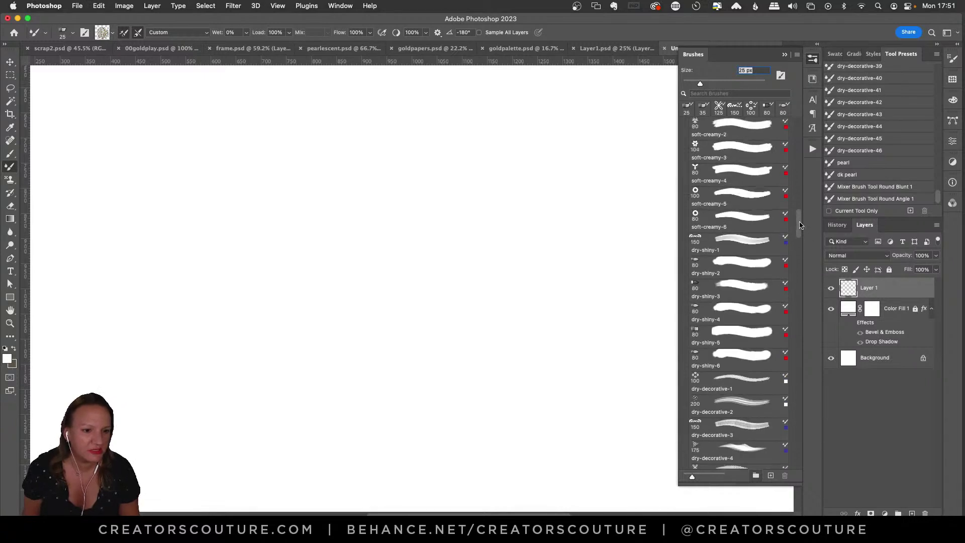
pyautogui.click(732, 172)
pyautogui.moveTo(409, 202)
pyautogui.mouseDown()
pyautogui.moveTo(466, 187)
pyautogui.moveTo(502, 276)
pyautogui.mouseUp()
pyautogui.press('super+z')
pyautogui.press('[')
pyautogui.press('[')
# Step: Try several curved pearl strokes with the 125 px stringy-5 brush, including a large swirl, and undo each one
pyautogui.moveTo(439, 201)
pyautogui.mouseDown()
pyautogui.moveTo(453, 274)
pyautogui.moveTo(352, 176)
pyautogui.moveTo(422, 367)
pyautogui.mouseUp()
pyautogui.press('super+z')
pyautogui.moveTo(221, 138)
pyautogui.mouseDown()
pyautogui.moveTo(176, 191)
pyautogui.moveTo(333, 355)
pyautogui.moveTo(284, 264)
pyautogui.moveTo(379, 380)
pyautogui.mouseUp()
pyautogui.press('super+z')
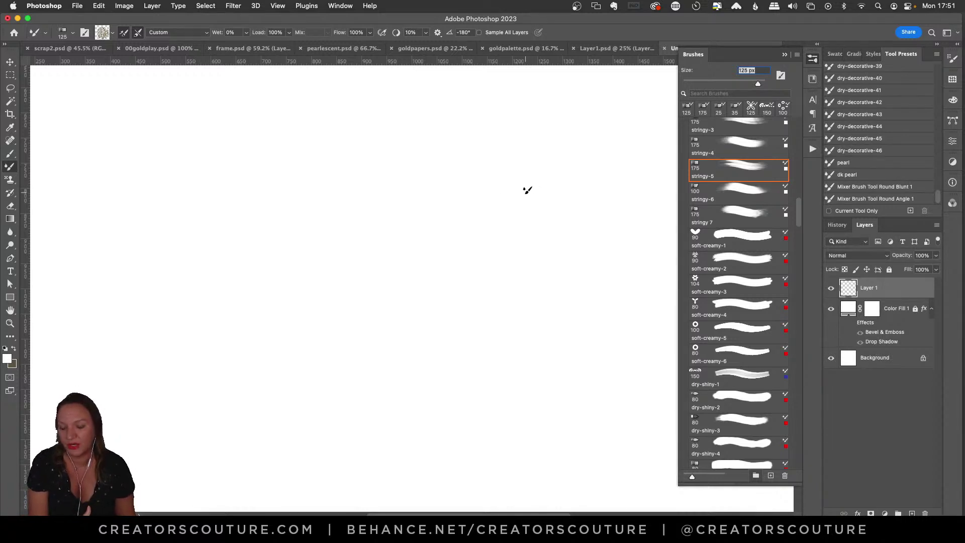
pyautogui.moveTo(344, 206)
pyautogui.mouseDown()
pyautogui.moveTo(439, 200)
pyautogui.moveTo(306, 347)
pyautogui.moveTo(385, 420)
pyautogui.mouseUp()
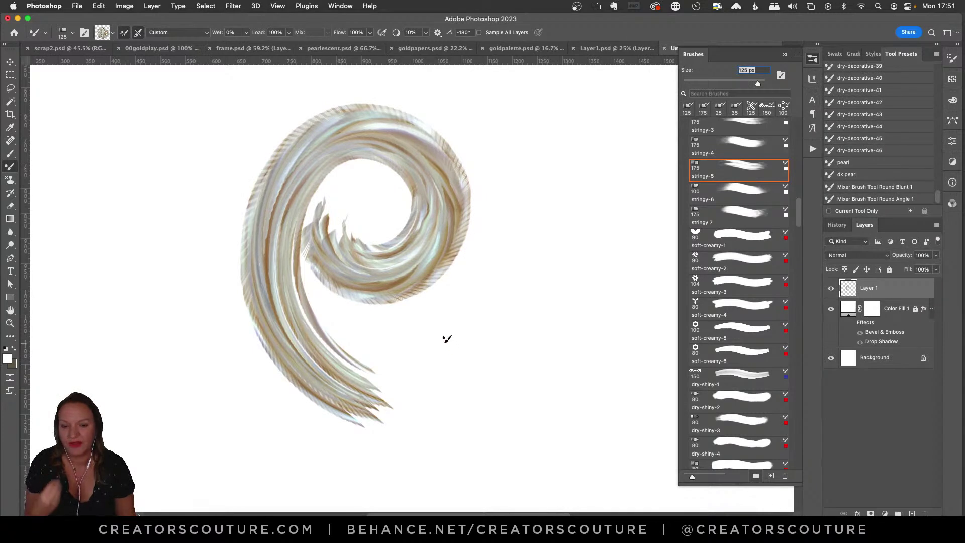
pyautogui.hotkey('ctrl', 'z')
pyautogui.moveTo(444, 142)
pyautogui.mouseDown()
pyautogui.moveTo(421, 161)
pyautogui.moveTo(471, 227)
pyautogui.moveTo(491, 307)
pyautogui.moveTo(352, 391)
pyautogui.moveTo(408, 461)
pyautogui.mouseUp()
pyautogui.hotkey('ctrl', 'z')
pyautogui.moveTo(375, 150)
pyautogui.mouseDown()
pyautogui.moveTo(309, 200)
pyautogui.moveTo(306, 344)
pyautogui.moveTo(440, 398)
pyautogui.moveTo(588, 273)
pyautogui.moveTo(596, 241)
pyautogui.moveTo(665, 241)
pyautogui.mouseUp()
pyautogui.hotkey('ctrl', 'z')
# Step: Choose the stringy 7 brush at 175 px, try sweeping gold strokes on Layer 1, and undo each one
pyautogui.click(727, 216)
pyautogui.moveTo(502, 118)
pyautogui.mouseDown()
pyautogui.moveTo(517, 259)
pyautogui.moveTo(504, 307)
pyautogui.mouseUp()
pyautogui.hotkey('ctrl', 'z')
pyautogui.moveTo(347, 141); pyautogui.dragTo(397, 483)
pyautogui.hotkey('ctrl', 'z')
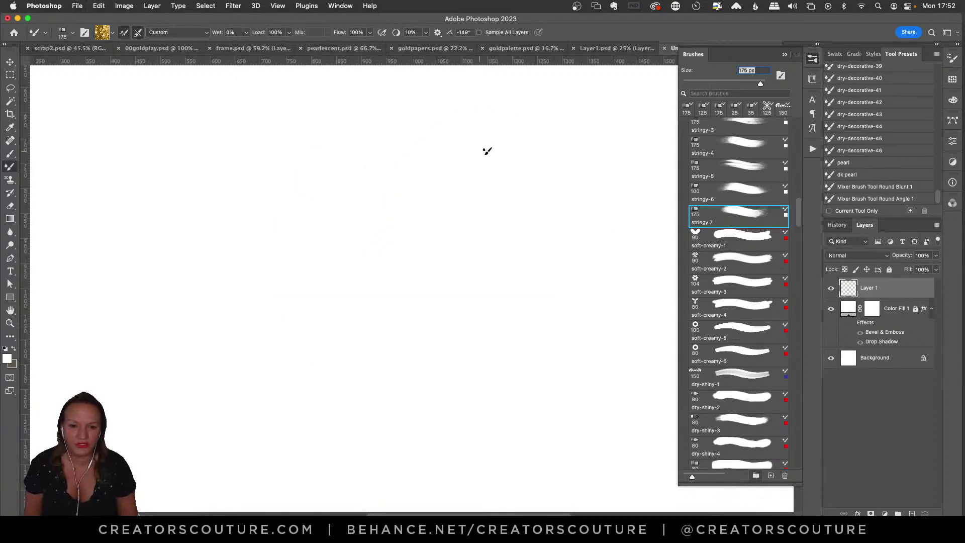
pyautogui.moveTo(481, 147); pyautogui.dragTo(354, 357)
pyautogui.hotkey('ctrl', 'z')
pyautogui.moveTo(309, 118)
pyautogui.mouseDown()
pyautogui.moveTo(261, 239)
pyautogui.moveTo(369, 347)
pyautogui.mouseUp()
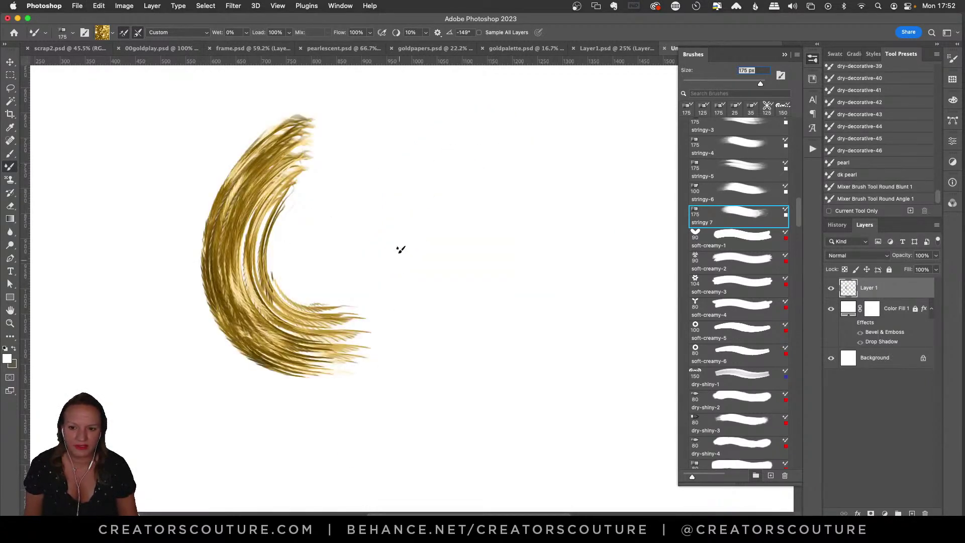
pyautogui.hotkey('ctrl', 'z')
# Step: Choose the stringy-6 brush at 100 px, try a C-shaped gold stroke, and undo it
pyautogui.click(733, 199)
pyautogui.moveTo(505, 143); pyautogui.dragTo(549, 334)
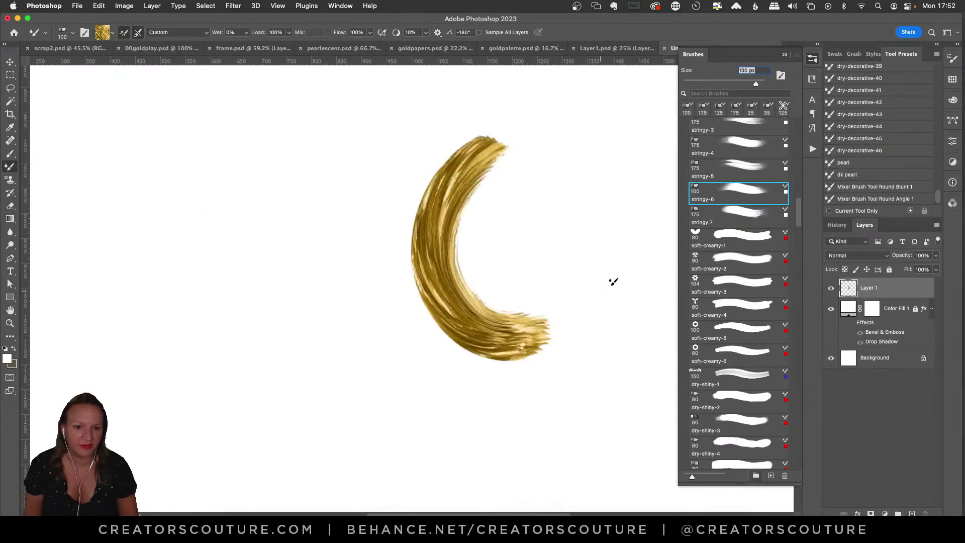
pyautogui.hotkey('ctrl', 'z')
# Step: Switch to the stringy 7 brush with the pearl load and paint a looping 175 px swirl on Layer 1
pyautogui.click(724, 223)
pyautogui.moveTo(412, 190); pyautogui.dragTo(411, 188)
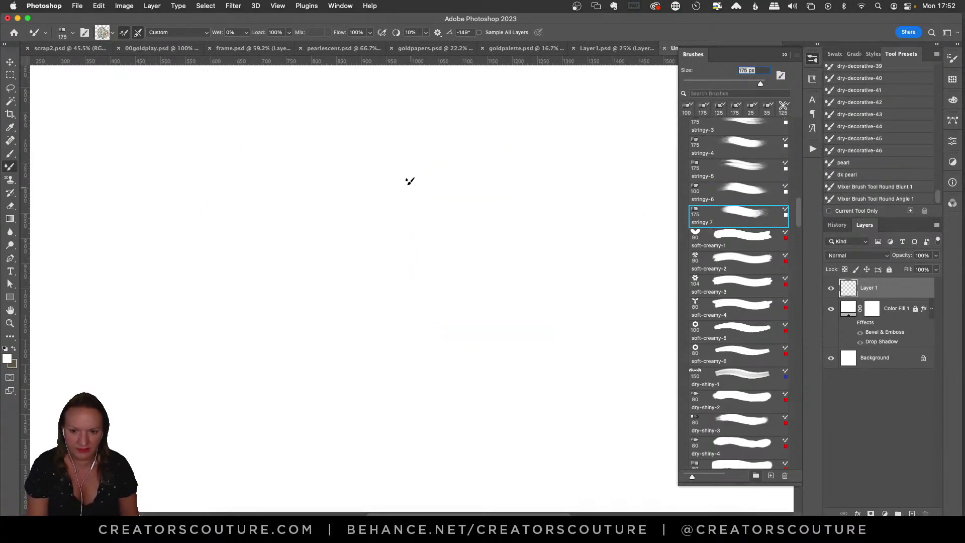
pyautogui.moveTo(403, 144)
pyautogui.mouseDown()
pyautogui.moveTo(413, 251)
pyautogui.moveTo(291, 448)
pyautogui.mouseUp()
pyautogui.hotkey('ctrl', 'z')
pyautogui.moveTo(325, 162)
pyautogui.mouseDown()
pyautogui.moveTo(347, 288)
pyautogui.moveTo(398, 200)
pyautogui.moveTo(374, 333)
pyautogui.mouseUp()
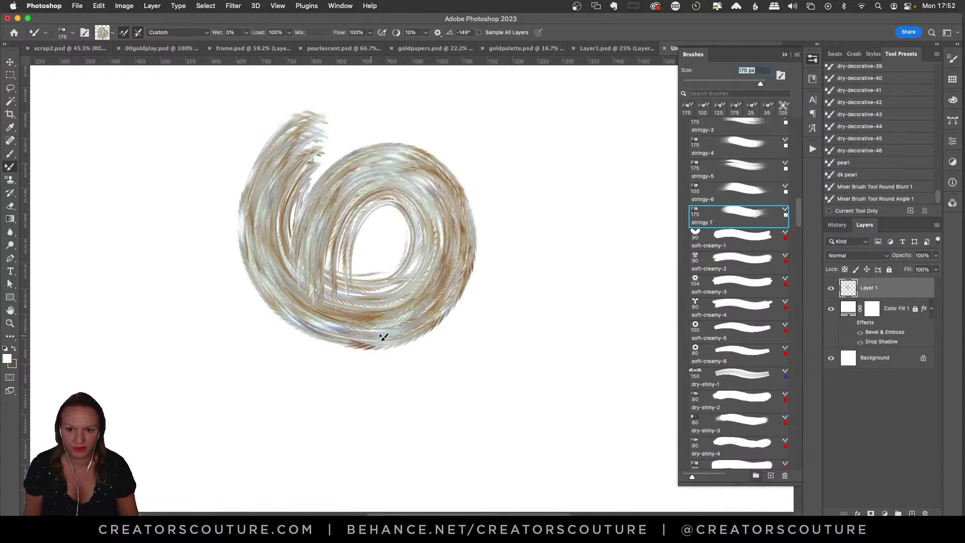
# Step: Undo the swirl and try wavy vertical pearl strokes on Layer 1 with the 175 px stringy 7 brush
pyautogui.hotkey('ctrl', 'z')
pyautogui.moveTo(407, 139)
pyautogui.mouseDown()
pyautogui.moveTo(384, 217)
pyautogui.moveTo(447, 303)
pyautogui.moveTo(371, 410)
pyautogui.moveTo(435, 468)
pyautogui.mouseUp()
pyautogui.hotkey('ctrl', 'z')
pyautogui.moveTo(388, 131)
pyautogui.mouseDown()
pyautogui.moveTo(388, 301)
pyautogui.moveTo(318, 344)
pyautogui.moveTo(361, 423)
pyautogui.moveTo(345, 447)
pyautogui.mouseUp()
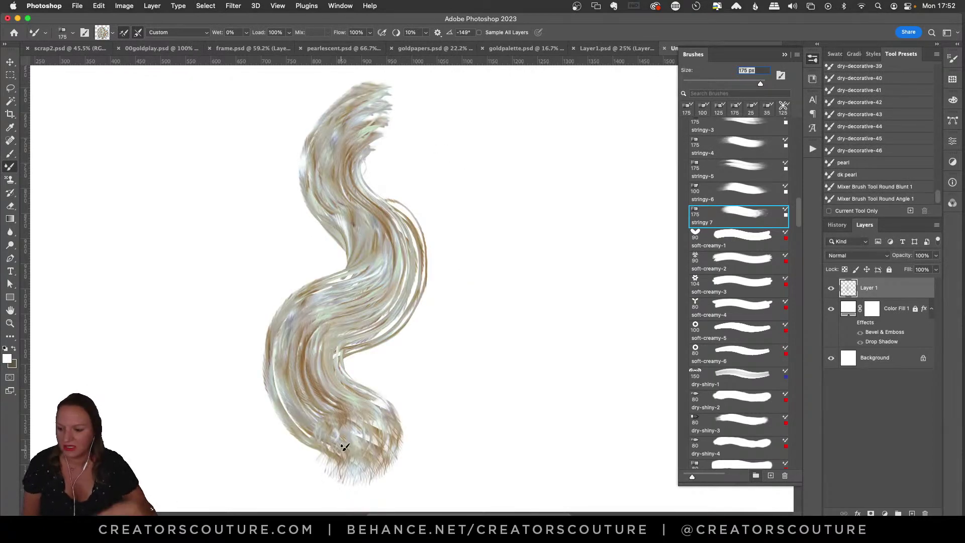
# Step: Choose the dk pearl preset at 60 px, try short strokes, and undo them together with the wavy pearl stroke
pyautogui.click(855, 176)
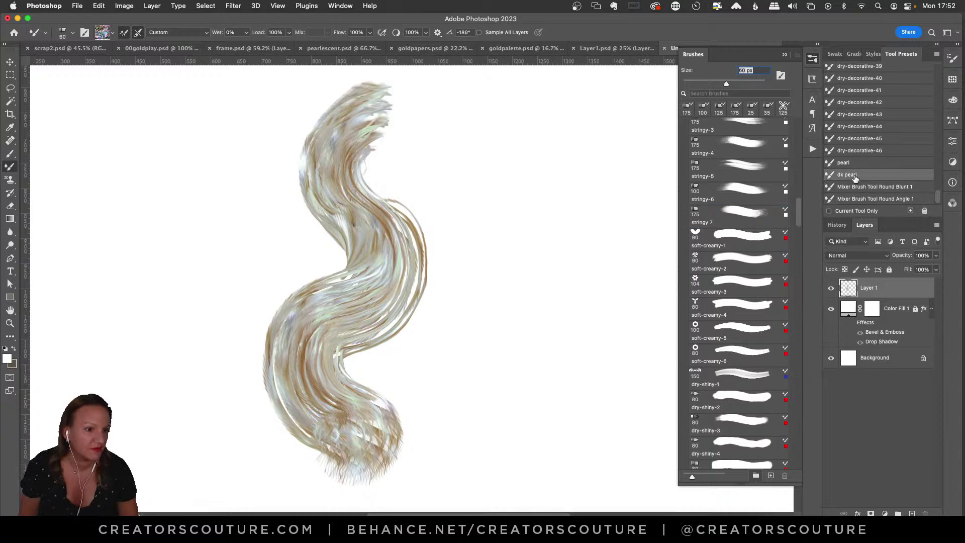
pyautogui.moveTo(653, 164); pyautogui.dragTo(606, 213)
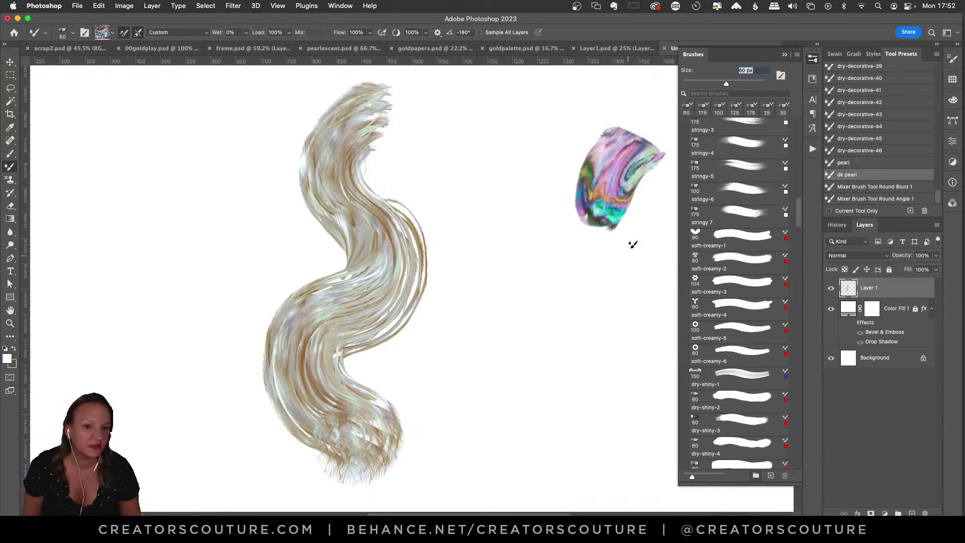
pyautogui.press('super+z')
pyautogui.press('super+z')
pyautogui.press('super+minus')
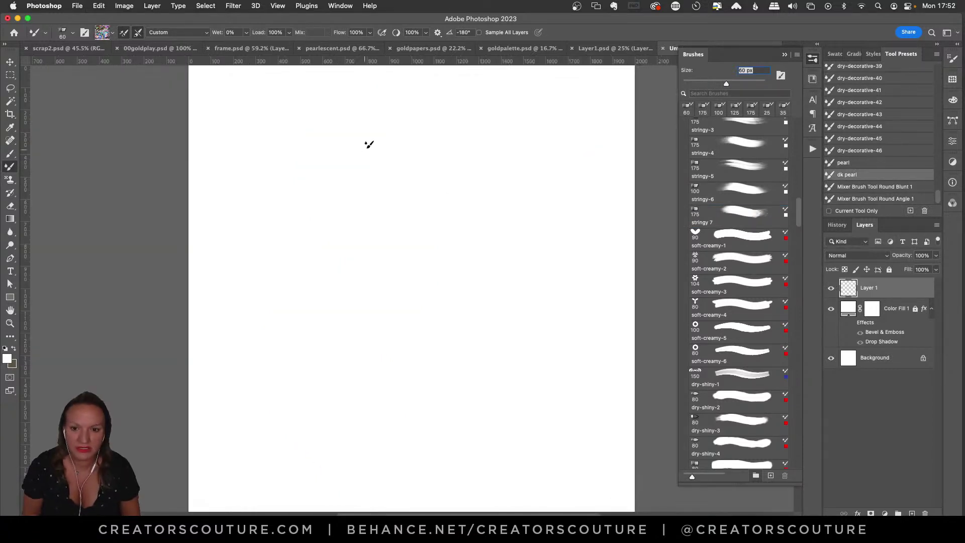
pyautogui.moveTo(378, 144); pyautogui.dragTo(385, 219)
pyautogui.press('super+z')
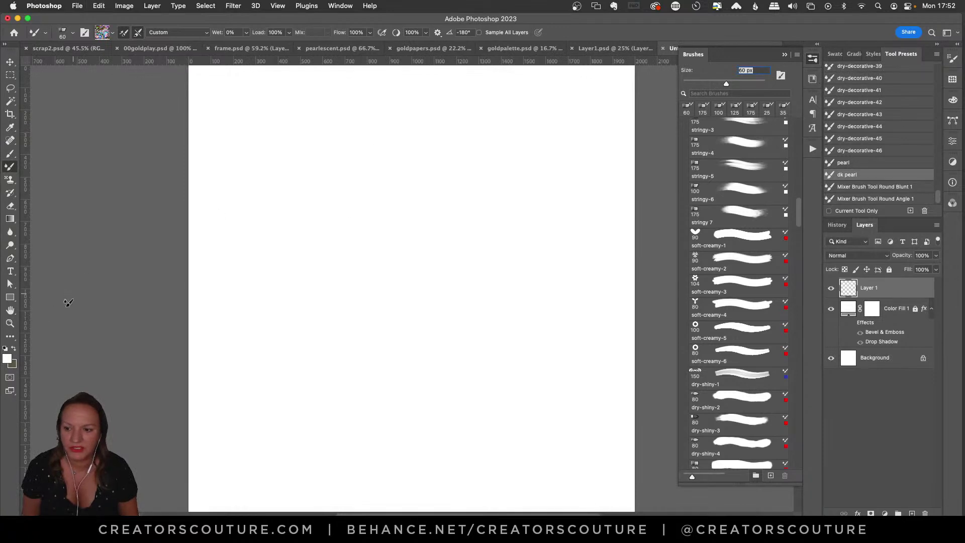
# Step: Try long looping dk pearl strokes across the canvas on Layer 1 at 60 px, and undo them
pyautogui.click(10, 323)
pyautogui.click(431, 219)
pyautogui.press('b')
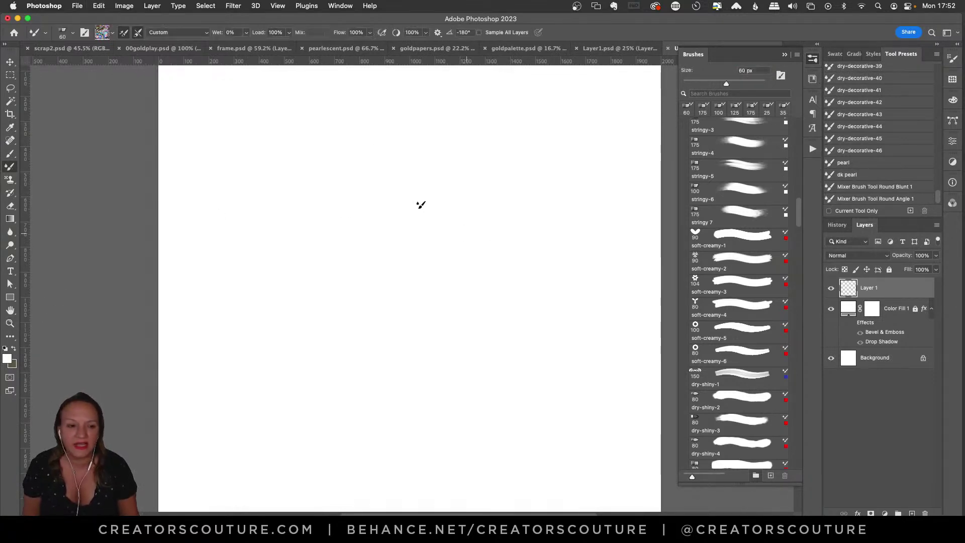
pyautogui.moveTo(372, 132)
pyautogui.mouseDown()
pyautogui.moveTo(408, 216)
pyautogui.moveTo(490, 152)
pyautogui.moveTo(426, 187)
pyautogui.moveTo(396, 305)
pyautogui.moveTo(312, 381)
pyautogui.moveTo(326, 302)
pyautogui.moveTo(407, 369)
pyautogui.moveTo(479, 407)
pyautogui.moveTo(550, 362)
pyautogui.moveTo(508, 308)
pyautogui.moveTo(557, 374)
pyautogui.moveTo(424, 488)
pyautogui.moveTo(308, 465)
pyautogui.moveTo(230, 431)
pyautogui.moveTo(318, 397)
pyautogui.moveTo(221, 395)
pyautogui.moveTo(255, 308)
pyautogui.moveTo(176, 276)
pyautogui.moveTo(186, 198)
pyautogui.moveTo(308, 224)
pyautogui.moveTo(217, 141)
pyautogui.moveTo(196, 93)
pyautogui.moveTo(313, 107)
pyautogui.moveTo(397, 83)
pyautogui.moveTo(319, 155)
pyautogui.moveTo(338, 282)
pyautogui.moveTo(421, 330)
pyautogui.mouseUp()
pyautogui.moveTo(454, 294)
pyautogui.mouseDown()
pyautogui.moveTo(597, 309)
pyautogui.moveTo(621, 301)
pyautogui.moveTo(637, 198)
pyautogui.moveTo(558, 131)
pyautogui.moveTo(644, 66)
pyautogui.moveTo(662, 81)
pyautogui.mouseUp()
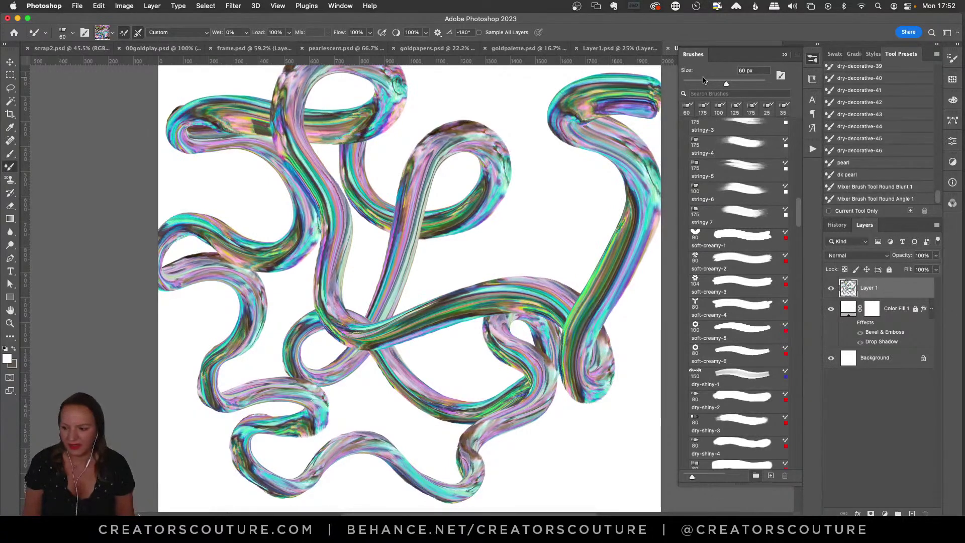
pyautogui.press('super+z')
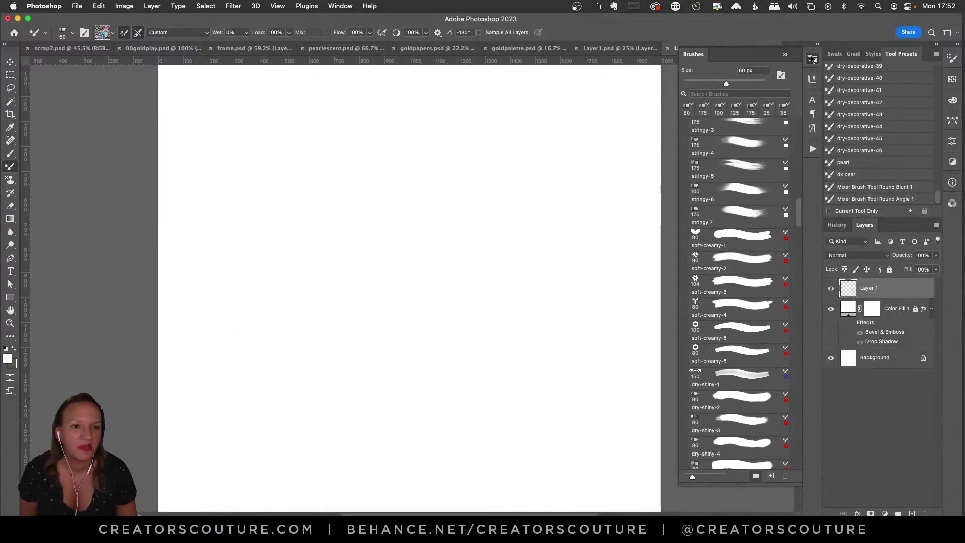
# Step: Load the 60 px Mixer Brush with the dark abalone swatch in Layer1.psd and hide the Brushes panel
pyautogui.click(623, 50)
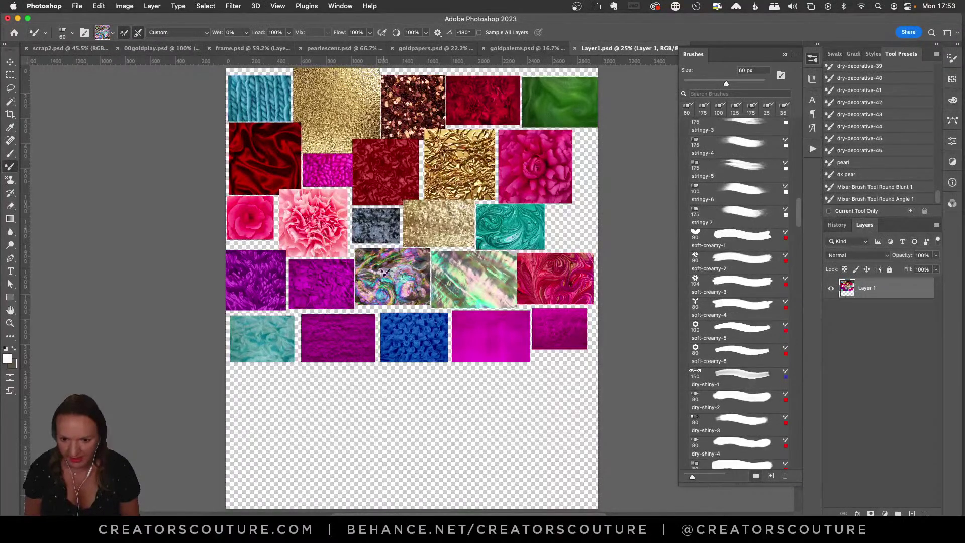
pyautogui.click(10, 324)
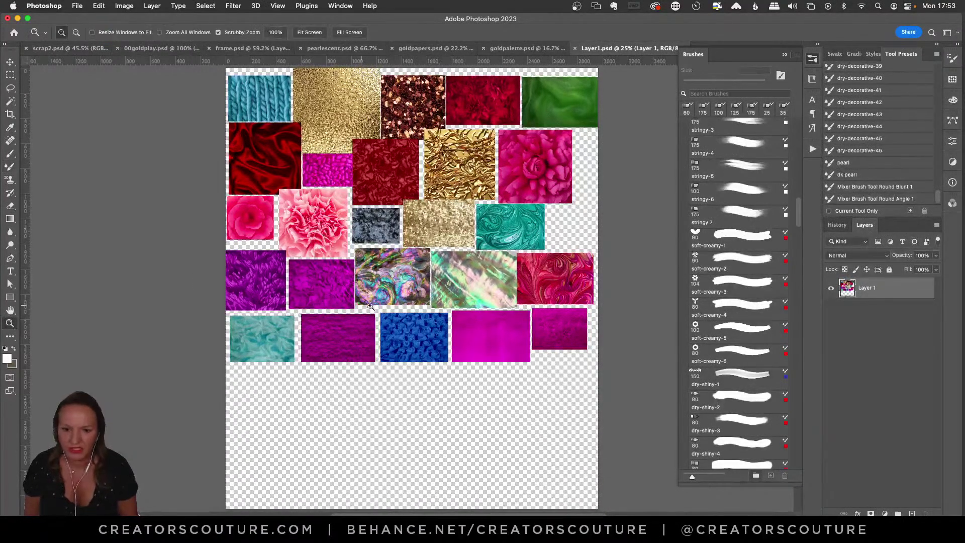
pyautogui.moveTo(401, 272); pyautogui.dragTo(414, 261)
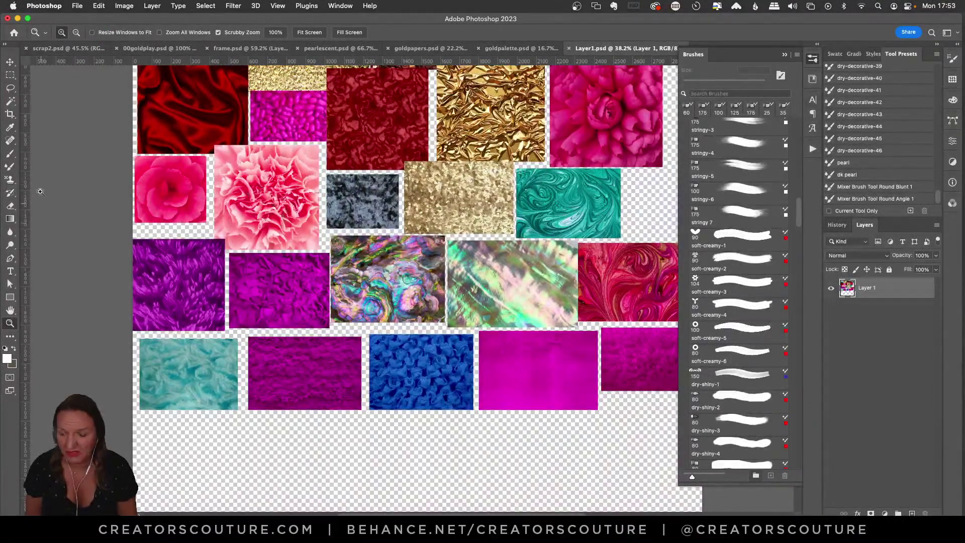
pyautogui.click(11, 167)
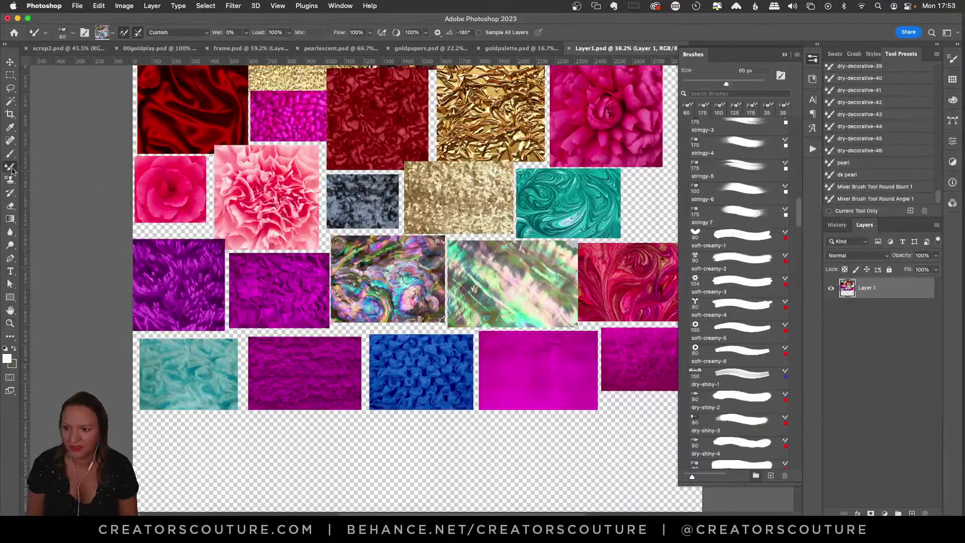
pyautogui.keyDown('alt'); pyautogui.click(386, 271); pyautogui.keyUp('alt')
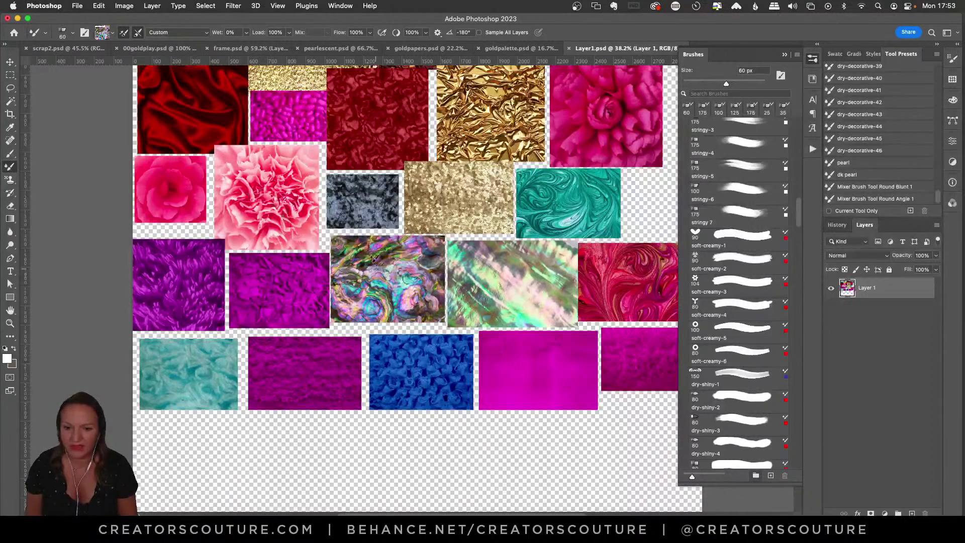
pyautogui.keyDown('alt'); pyautogui.click(381, 282); pyautogui.keyUp('alt')
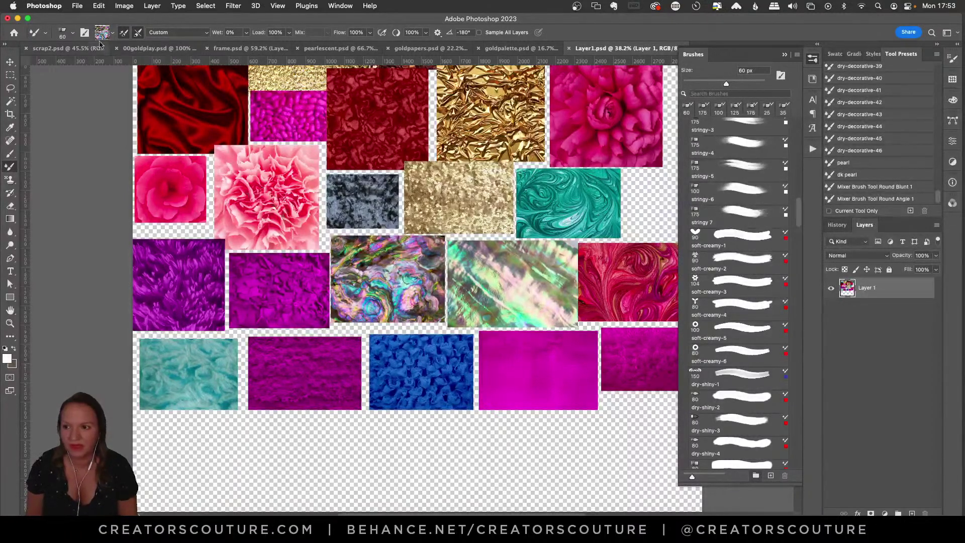
pyautogui.click(806, 57)
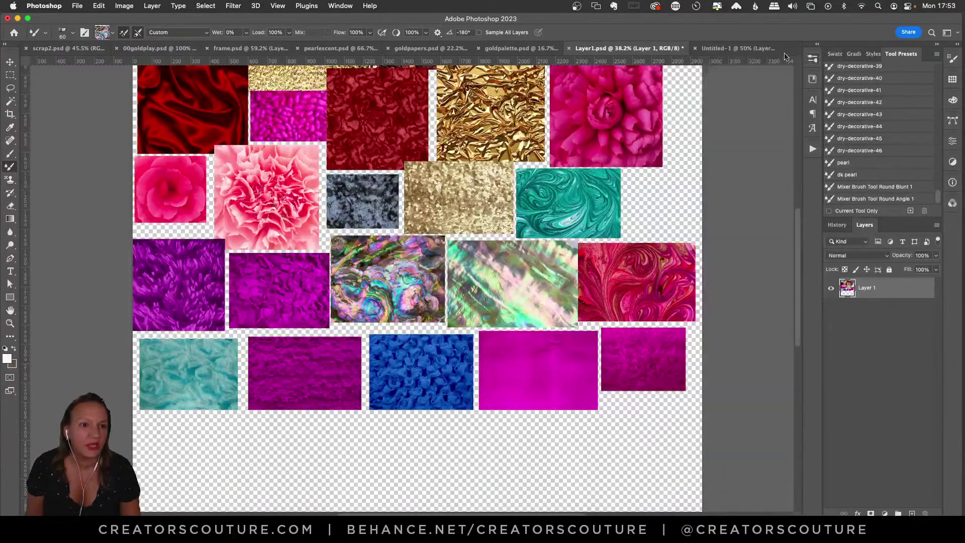
# Step: Return to Untitled-1, try two curved strokes with the sampled abalone load, and undo each one
pyautogui.click(715, 51)
pyautogui.moveTo(353, 143)
pyautogui.mouseDown()
pyautogui.moveTo(379, 217)
pyautogui.moveTo(461, 238)
pyautogui.moveTo(510, 178)
pyautogui.moveTo(472, 150)
pyautogui.moveTo(426, 194)
pyautogui.moveTo(380, 314)
pyautogui.moveTo(332, 371)
pyautogui.moveTo(266, 382)
pyautogui.moveTo(288, 323)
pyautogui.moveTo(361, 343)
pyautogui.moveTo(413, 406)
pyautogui.mouseUp()
pyautogui.press('super+z')
pyautogui.moveTo(570, 166)
pyautogui.mouseDown()
pyautogui.moveTo(551, 247)
pyautogui.moveTo(504, 309)
pyautogui.moveTo(435, 332)
pyautogui.moveTo(480, 383)
pyautogui.moveTo(457, 435)
pyautogui.moveTo(300, 423)
pyautogui.mouseUp()
pyautogui.press('super+z')
# Step: Check the stroke smoothing, try long winding abalone strokes with loops across Layer 1, and undo each one
pyautogui.click(426, 33)
pyautogui.moveTo(397, 93)
pyautogui.mouseDown()
pyautogui.moveTo(367, 115)
pyautogui.moveTo(306, 242)
pyautogui.moveTo(257, 249)
pyautogui.moveTo(236, 281)
pyautogui.moveTo(318, 367)
pyautogui.moveTo(348, 415)
pyautogui.moveTo(396, 352)
pyautogui.moveTo(340, 306)
pyautogui.moveTo(328, 270)
pyautogui.moveTo(389, 261)
pyautogui.moveTo(451, 296)
pyautogui.moveTo(475, 242)
pyautogui.moveTo(407, 195)
pyautogui.moveTo(419, 159)
pyautogui.moveTo(544, 198)
pyautogui.moveTo(580, 138)
pyautogui.moveTo(531, 110)
pyautogui.moveTo(526, 196)
pyautogui.moveTo(562, 249)
pyautogui.moveTo(538, 335)
pyautogui.moveTo(555, 355)
pyautogui.mouseUp()
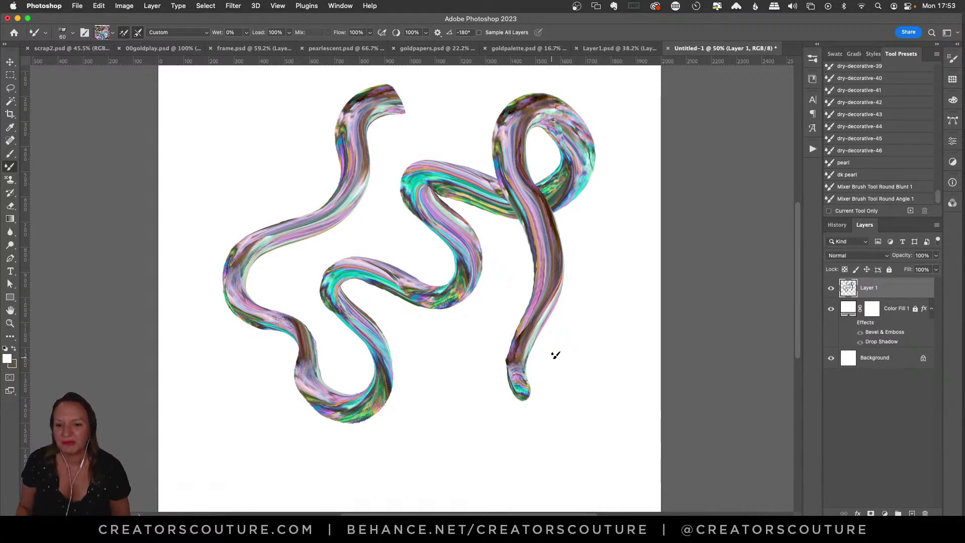
pyautogui.press('super+z')
pyautogui.moveTo(375, 112)
pyautogui.mouseDown()
pyautogui.moveTo(369, 158)
pyautogui.moveTo(300, 169)
pyautogui.moveTo(272, 216)
pyautogui.moveTo(316, 271)
pyautogui.moveTo(227, 336)
pyautogui.moveTo(259, 379)
pyautogui.moveTo(319, 332)
pyautogui.moveTo(374, 343)
pyautogui.moveTo(385, 410)
pyautogui.moveTo(322, 438)
pyautogui.moveTo(308, 385)
pyautogui.moveTo(465, 357)
pyautogui.moveTo(473, 268)
pyautogui.moveTo(398, 243)
pyautogui.moveTo(383, 299)
pyautogui.moveTo(442, 336)
pyautogui.moveTo(563, 302)
pyautogui.moveTo(595, 340)
pyautogui.moveTo(569, 418)
pyautogui.moveTo(510, 441)
pyautogui.moveTo(504, 374)
pyautogui.moveTo(560, 314)
pyautogui.moveTo(589, 246)
pyautogui.moveTo(585, 177)
pyautogui.moveTo(540, 124)
pyautogui.moveTo(494, 132)
pyautogui.moveTo(507, 191)
pyautogui.moveTo(664, 158)
pyautogui.moveTo(753, 207)
pyautogui.mouseUp()
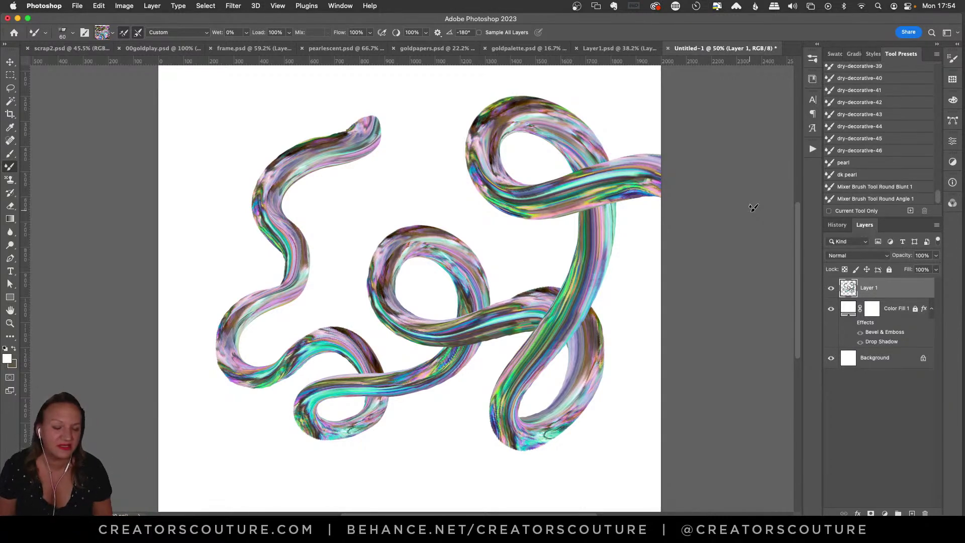
pyautogui.press('super+z')
# Step: Choose the Mixer Brush Tool Round Blunt 1 preset, try thick 125 px abalone strokes, and clear Layer 1
pyautogui.click(874, 187)
pyautogui.moveTo(415, 170); pyautogui.dragTo(350, 208)
pyautogui.moveTo(436, 267); pyautogui.dragTo(352, 251)
pyautogui.press('super+z')
pyautogui.moveTo(399, 123)
pyautogui.mouseDown()
pyautogui.moveTo(392, 179)
pyautogui.moveTo(422, 217)
pyautogui.moveTo(377, 244)
pyautogui.moveTo(349, 215)
pyautogui.moveTo(376, 194)
pyautogui.moveTo(429, 201)
pyautogui.moveTo(477, 181)
pyautogui.moveTo(490, 147)
pyautogui.moveTo(464, 152)
pyautogui.moveTo(502, 295)
pyautogui.moveTo(515, 401)
pyautogui.moveTo(503, 426)
pyautogui.moveTo(443, 428)
pyautogui.moveTo(351, 403)
pyautogui.moveTo(346, 391)
pyautogui.moveTo(395, 366)
pyautogui.moveTo(403, 338)
pyautogui.moveTo(312, 333)
pyautogui.moveTo(282, 310)
pyautogui.moveTo(284, 248)
pyautogui.moveTo(319, 217)
pyautogui.moveTo(268, 183)
pyautogui.moveTo(222, 183)
pyautogui.moveTo(224, 155)
pyautogui.moveTo(282, 101)
pyautogui.mouseUp()
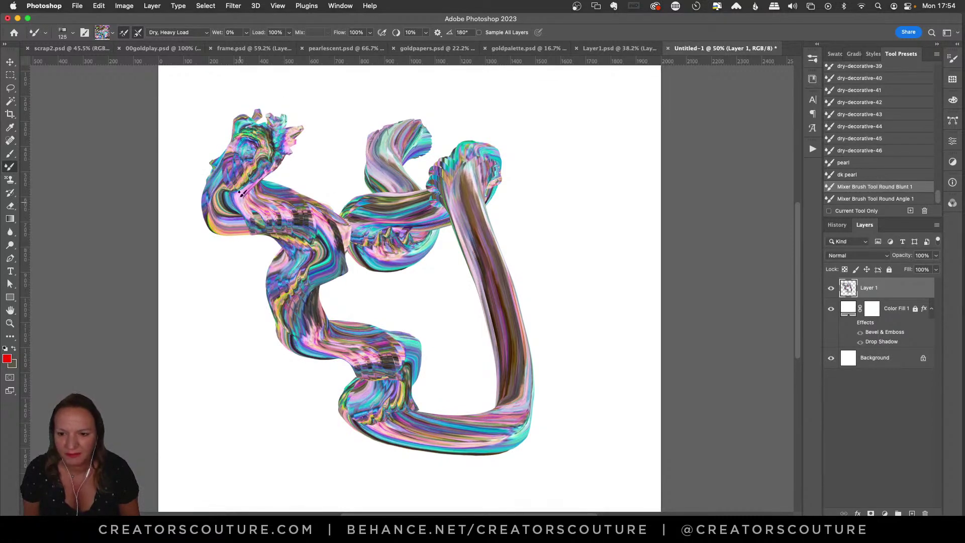
pyautogui.press('super+a')
pyautogui.press('BackSpace')
# Step: Try more looping 125 px strokes with the Round Blunt preset on Layer 1, and undo them
pyautogui.moveTo(454, 403)
pyautogui.mouseDown()
pyautogui.moveTo(383, 406)
pyautogui.moveTo(375, 361)
pyautogui.moveTo(425, 333)
pyautogui.moveTo(479, 401)
pyautogui.moveTo(437, 460)
pyautogui.moveTo(315, 466)
pyautogui.moveTo(299, 457)
pyautogui.moveTo(288, 422)
pyautogui.moveTo(341, 401)
pyautogui.moveTo(315, 377)
pyautogui.moveTo(261, 374)
pyautogui.moveTo(241, 341)
pyautogui.moveTo(374, 277)
pyautogui.moveTo(346, 242)
pyautogui.moveTo(328, 273)
pyautogui.moveTo(365, 330)
pyautogui.moveTo(422, 325)
pyautogui.moveTo(492, 271)
pyautogui.moveTo(541, 287)
pyautogui.moveTo(556, 331)
pyautogui.mouseUp()
pyautogui.moveTo(483, 313)
pyautogui.mouseDown()
pyautogui.moveTo(488, 273)
pyautogui.moveTo(585, 225)
pyautogui.moveTo(583, 193)
pyautogui.mouseUp()
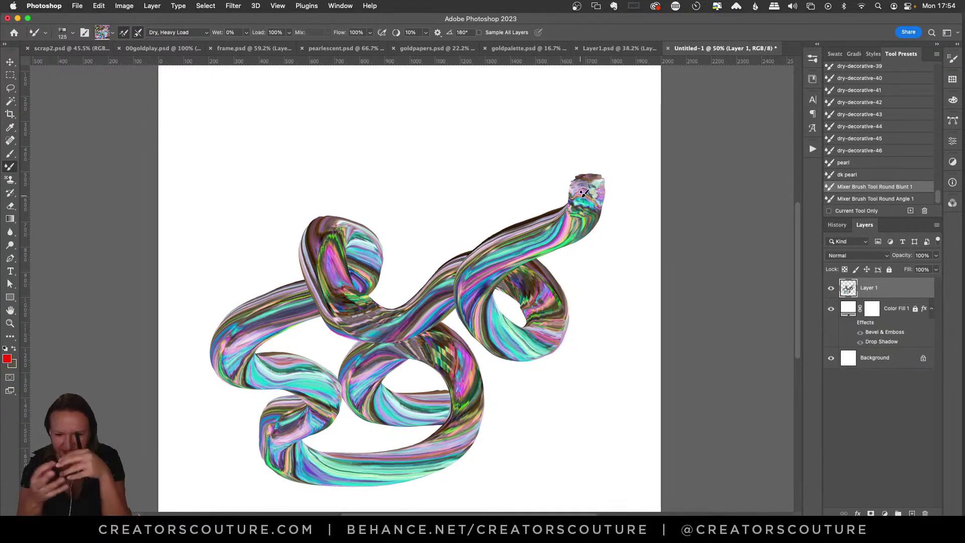
pyautogui.press('super+z')
pyautogui.moveTo(420, 243)
pyautogui.mouseDown()
pyautogui.moveTo(441, 344)
pyautogui.moveTo(349, 400)
pyautogui.moveTo(382, 436)
pyautogui.moveTo(379, 483)
pyautogui.mouseUp()
pyautogui.press('super+z')
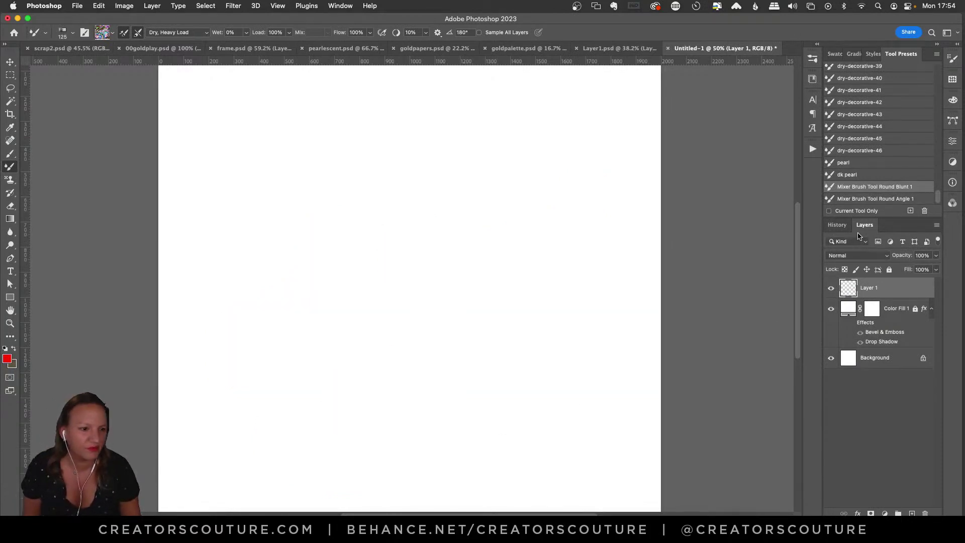
# Step: Choose the Mixer Brush Tool Round Angle 1 preset, try curved 100 px strokes on Layer 1, and undo each one
pyautogui.click(869, 198)
pyautogui.moveTo(406, 151)
pyautogui.mouseDown()
pyautogui.moveTo(362, 207)
pyautogui.moveTo(398, 332)
pyautogui.mouseUp()
pyautogui.press('super+z')
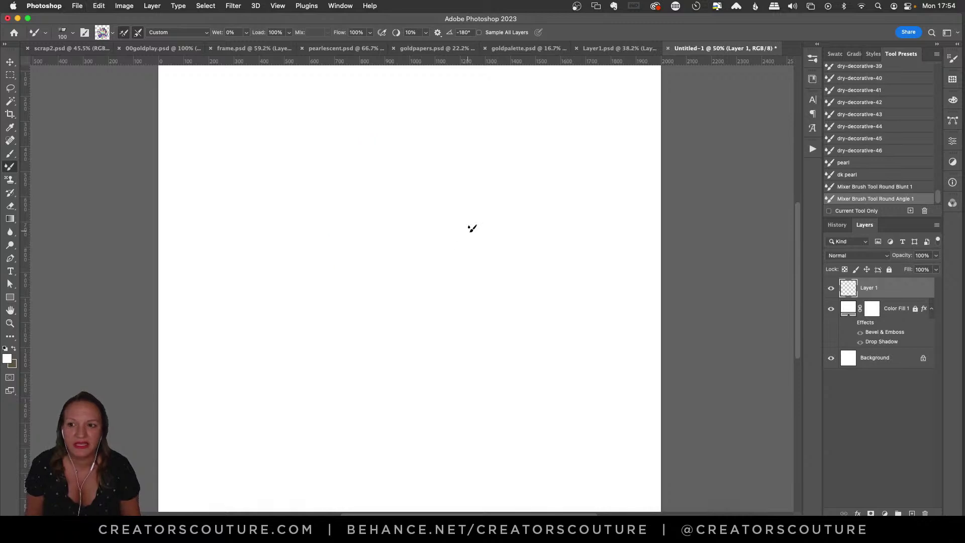
pyautogui.press('super+1')
pyautogui.moveTo(425, 132)
pyautogui.mouseDown()
pyautogui.moveTo(401, 224)
pyautogui.moveTo(533, 233)
pyautogui.moveTo(366, 399)
pyautogui.mouseUp()
pyautogui.press('super+z')
pyautogui.press('z')
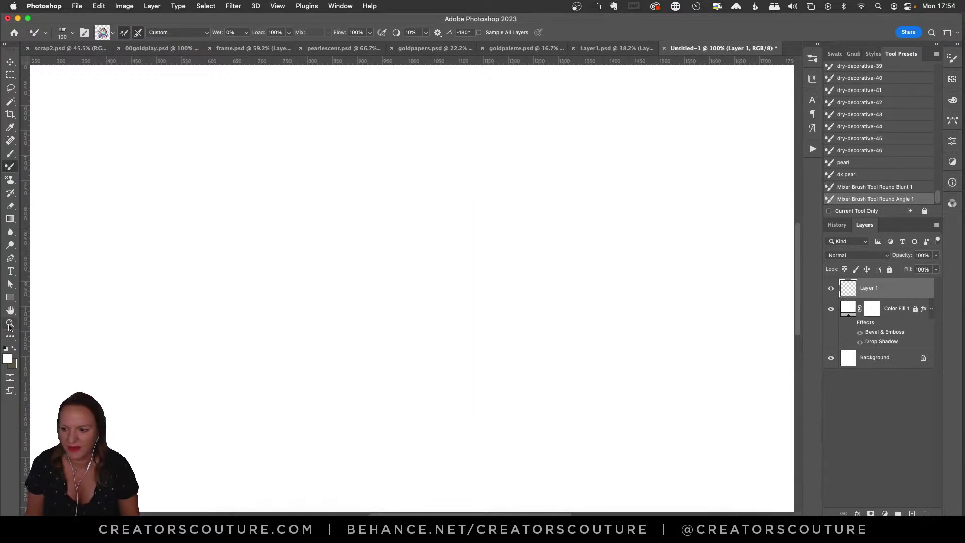
pyautogui.keyDown('alt'); pyautogui.click(260, 257); pyautogui.keyUp('alt')
pyautogui.press('b')
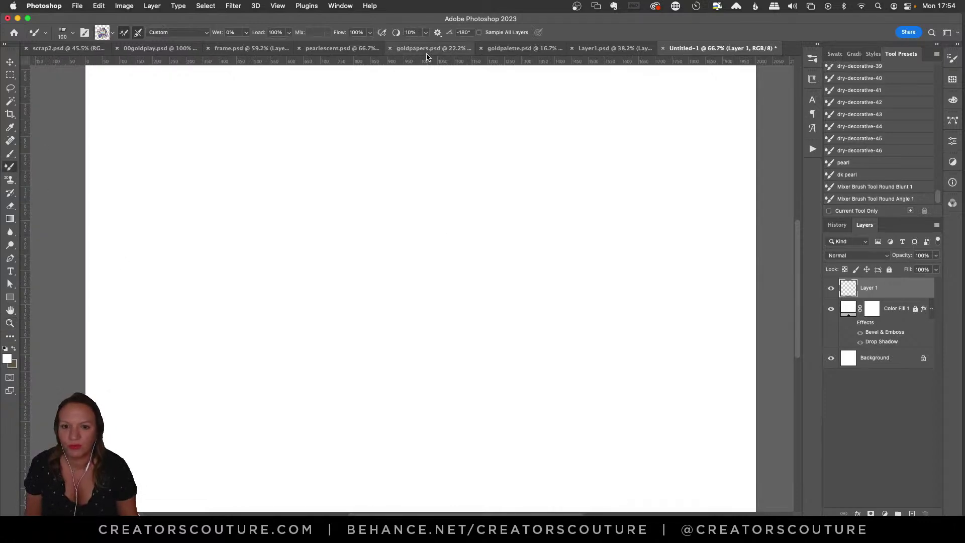
# Step: Switch to pearlescent.psd and sample the PALETTE 02 swatch with the 100 px Mixer Brush
pyautogui.click(603, 48)
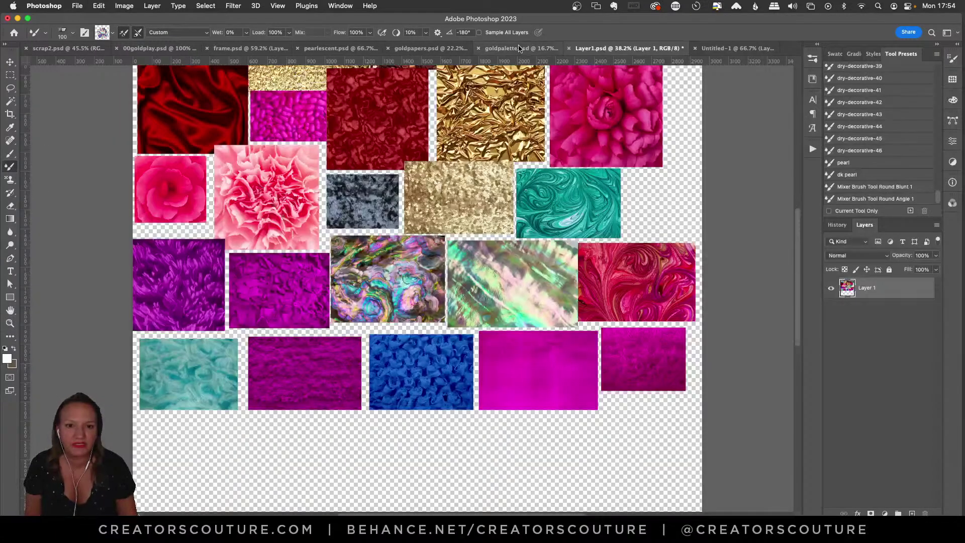
pyautogui.hotkey('ctrl', 'shift', 'Tab')
pyautogui.click(392, 46)
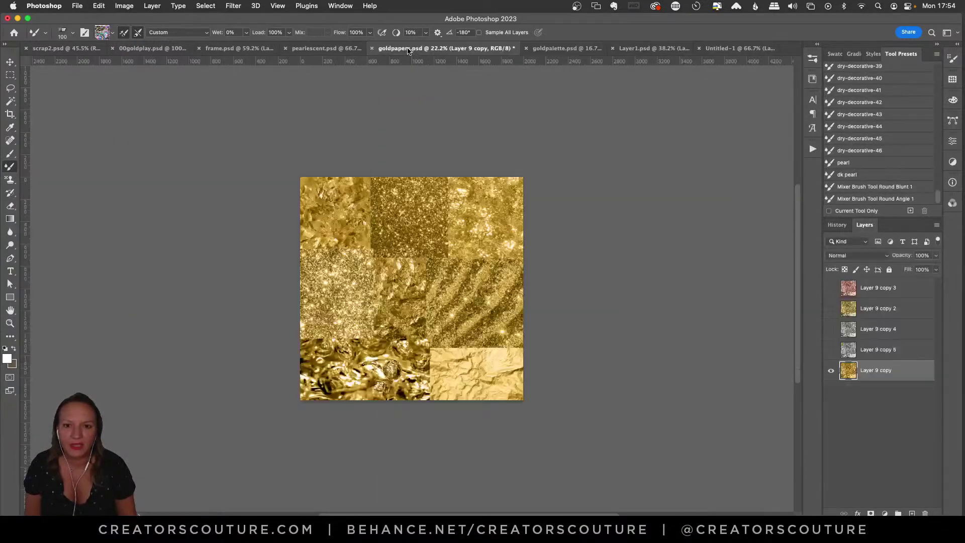
pyautogui.click(326, 49)
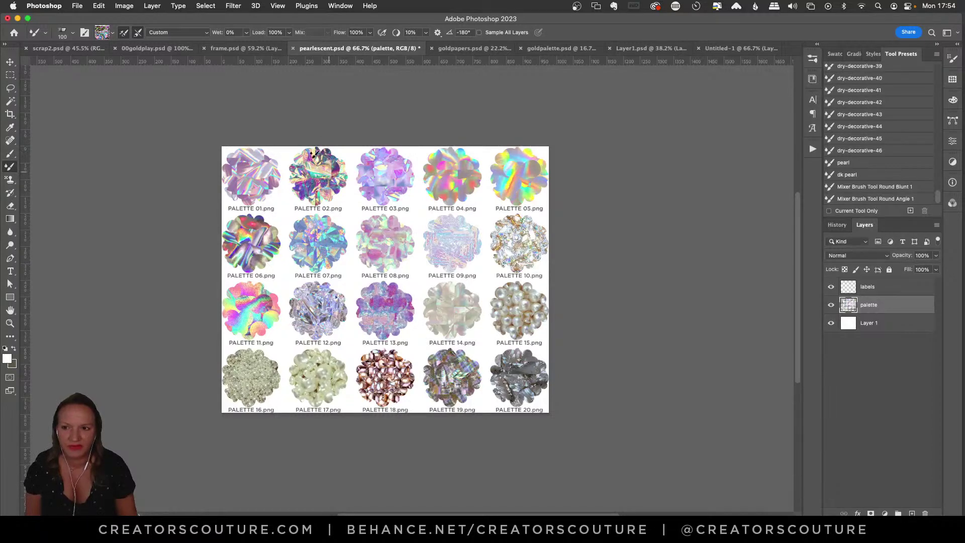
pyautogui.keyDown('alt'); pyautogui.click(314, 173); pyautogui.keyUp('alt')
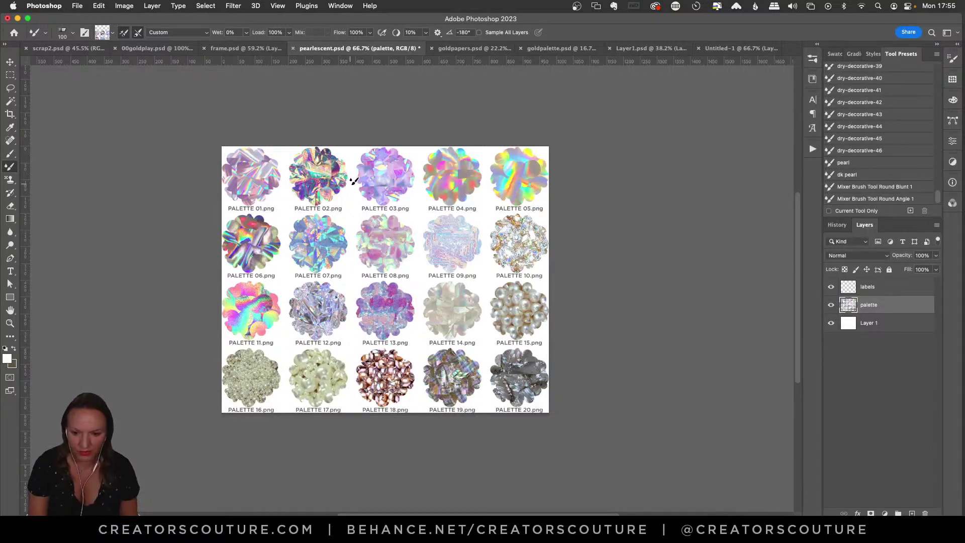
# Step: Reduce the Mixer Brush size and resample the PALETTE 02 swatch so the load stays within its texture
pyautogui.press('[')
pyautogui.press('[')
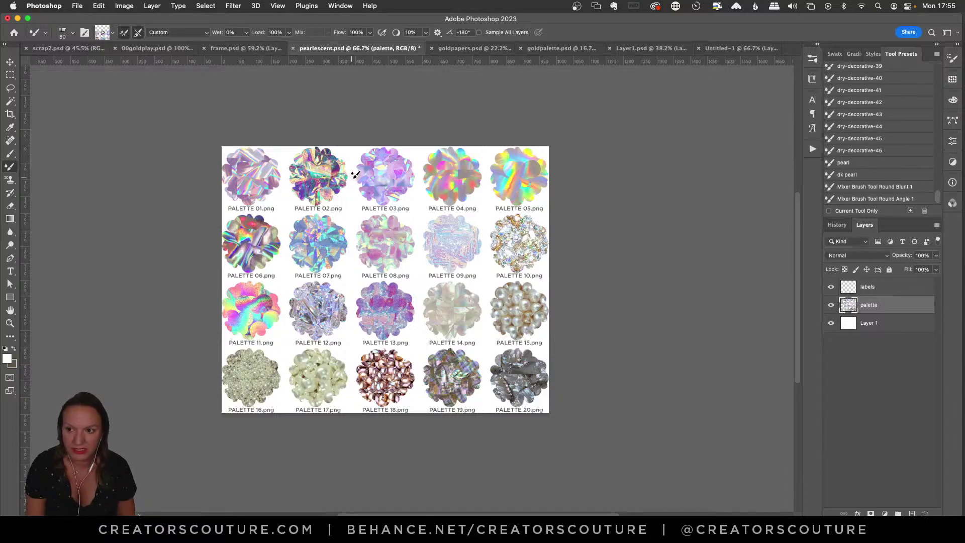
pyautogui.press('[')
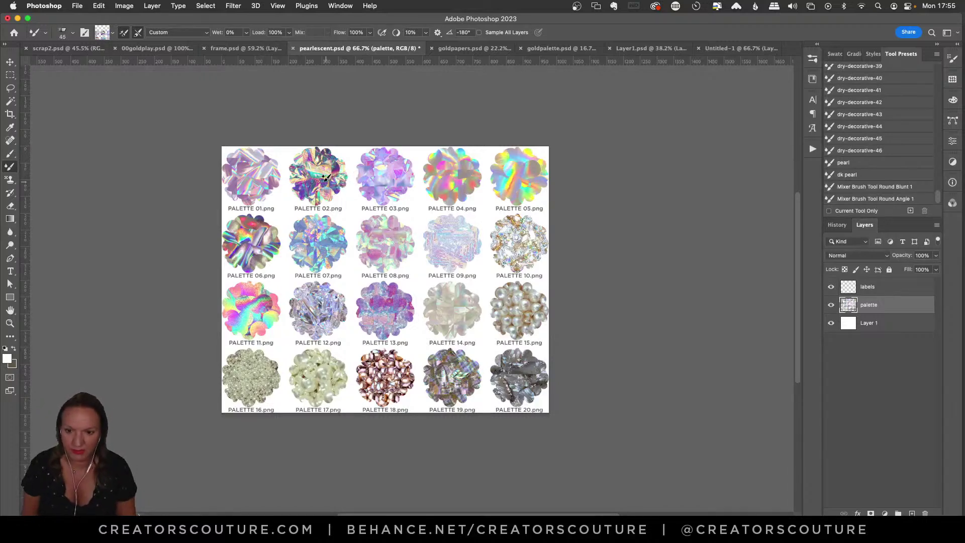
pyautogui.keyDown('alt'); pyautogui.click(316, 177); pyautogui.keyUp('alt')
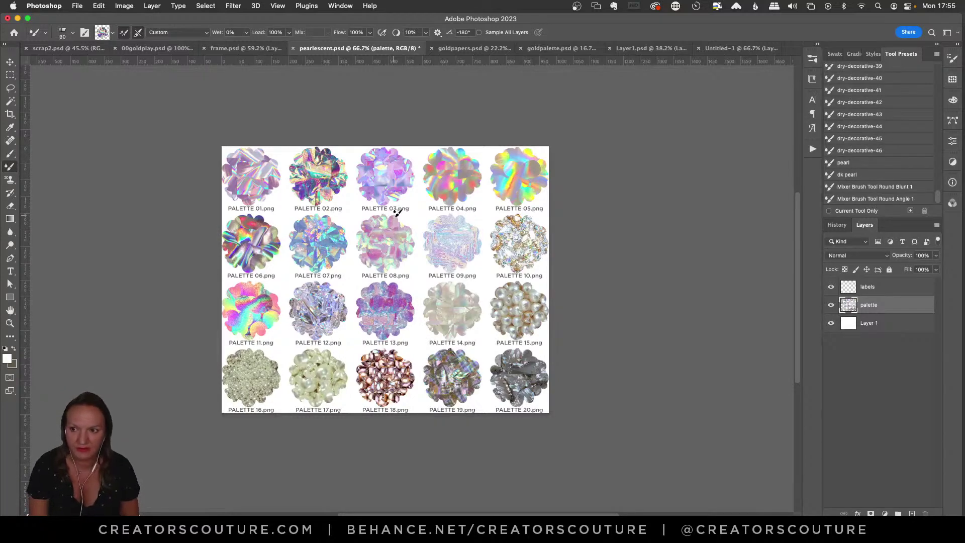
# Step: Return to Untitled-1, try several curved strokes on Layer 1 with the PALETTE 02 load, and undo each one
pyautogui.click(736, 48)
pyautogui.moveTo(463, 113)
pyautogui.mouseDown()
pyautogui.moveTo(409, 179)
pyautogui.moveTo(438, 349)
pyautogui.moveTo(404, 447)
pyautogui.mouseUp()
pyautogui.hotkey('ctrl', 'z')
pyautogui.moveTo(296, 166)
pyautogui.mouseDown()
pyautogui.moveTo(301, 216)
pyautogui.moveTo(332, 221)
pyautogui.moveTo(259, 369)
pyautogui.moveTo(556, 372)
pyautogui.moveTo(545, 422)
pyautogui.moveTo(605, 170)
pyautogui.moveTo(644, 191)
pyautogui.moveTo(743, 282)
pyautogui.moveTo(710, 374)
pyautogui.mouseUp()
pyautogui.hotkey('ctrl', 'z')
pyautogui.moveTo(279, 113)
pyautogui.mouseDown()
pyautogui.moveTo(278, 211)
pyautogui.moveTo(207, 320)
pyautogui.moveTo(307, 467)
pyautogui.moveTo(394, 330)
pyautogui.moveTo(429, 340)
pyautogui.moveTo(412, 437)
pyautogui.mouseUp()
pyautogui.press('super+z')
# Step: Set the brush smoothing to 100%, try a long looping 90 px PALETTE 02 stroke, and undo it
pyautogui.click(426, 33)
pyautogui.moveTo(424, 45); pyautogui.dragTo(483, 44)
pyautogui.moveTo(349, 107)
pyautogui.mouseDown()
pyautogui.moveTo(316, 193)
pyautogui.moveTo(409, 233)
pyautogui.moveTo(398, 155)
pyautogui.moveTo(336, 236)
pyautogui.moveTo(290, 375)
pyautogui.moveTo(191, 338)
pyautogui.moveTo(333, 281)
pyautogui.moveTo(433, 403)
pyautogui.moveTo(568, 338)
pyautogui.moveTo(475, 302)
pyautogui.moveTo(410, 464)
pyautogui.moveTo(297, 479)
pyautogui.moveTo(328, 416)
pyautogui.moveTo(499, 501)
pyautogui.mouseUp()
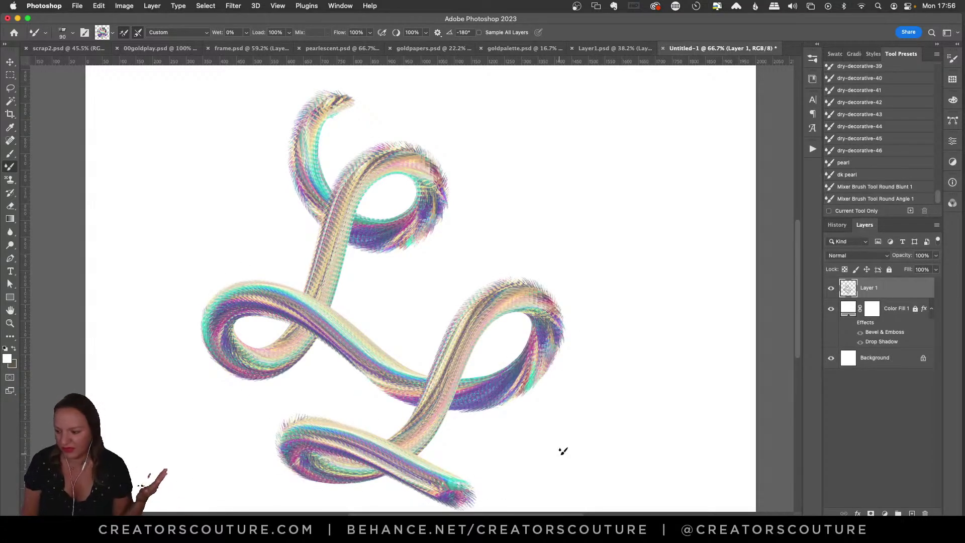
pyautogui.press('super+z')
pyautogui.press('super+z')
pyautogui.press('super+z')
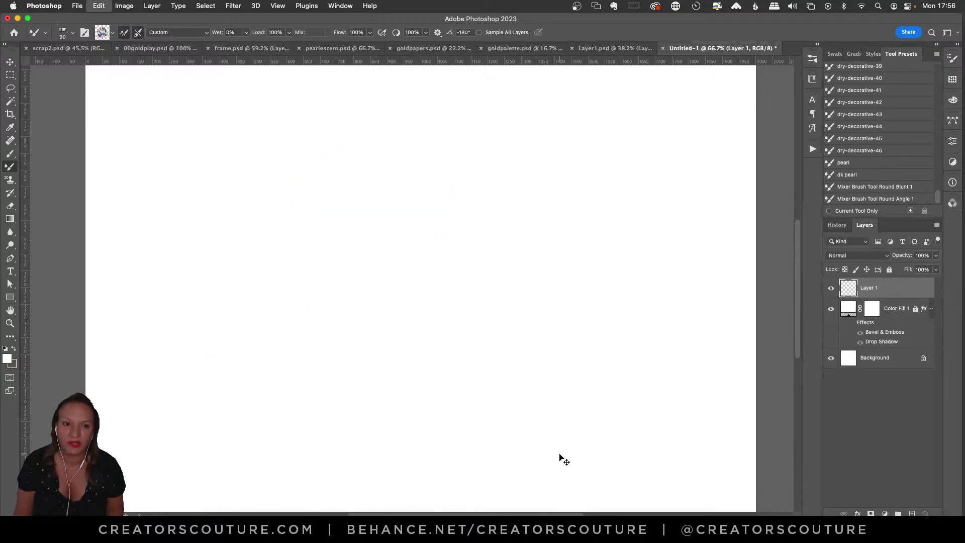
# Step: Arrange the open documents in a 2-up vertical layout, with 00goldplay.psd on one side and frame.psd on the other
pyautogui.click(150, 48)
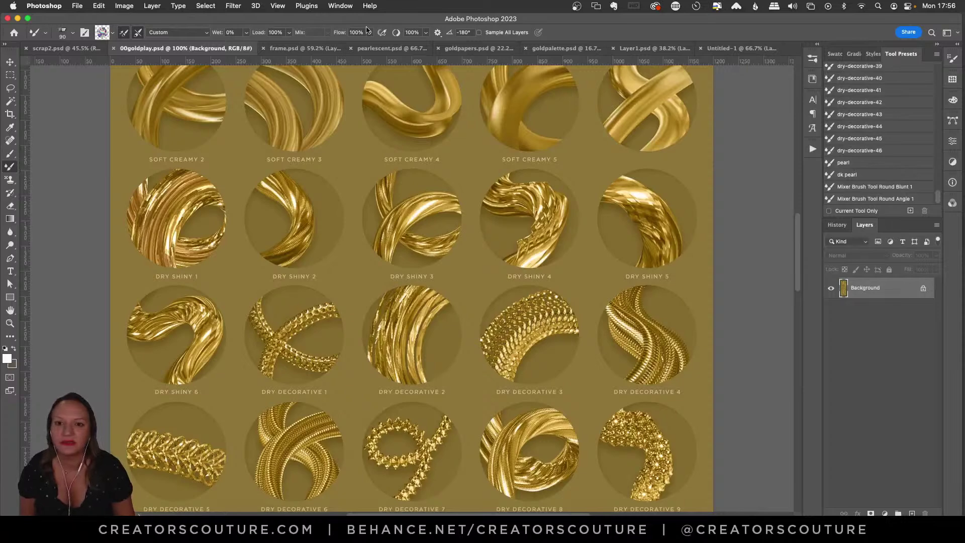
pyautogui.click(304, 48)
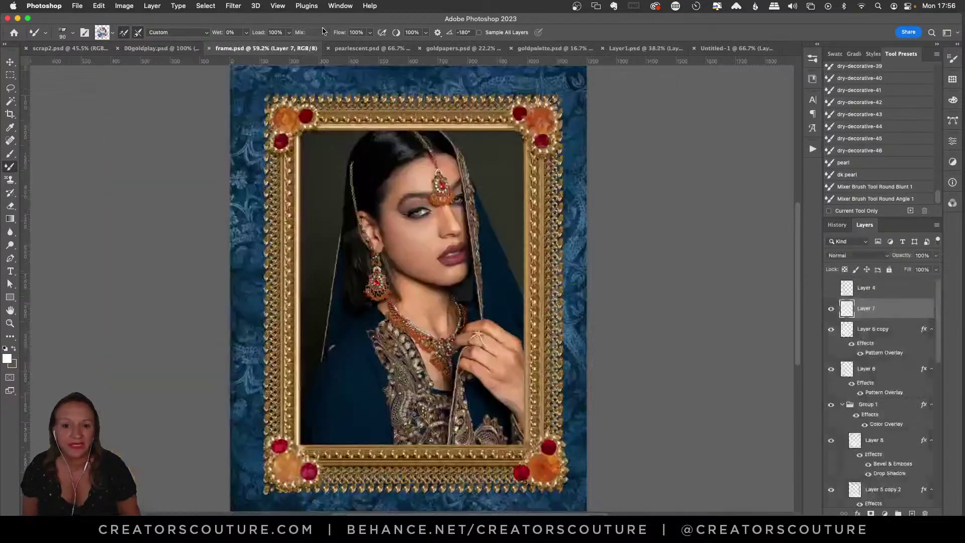
pyautogui.click(341, 6)
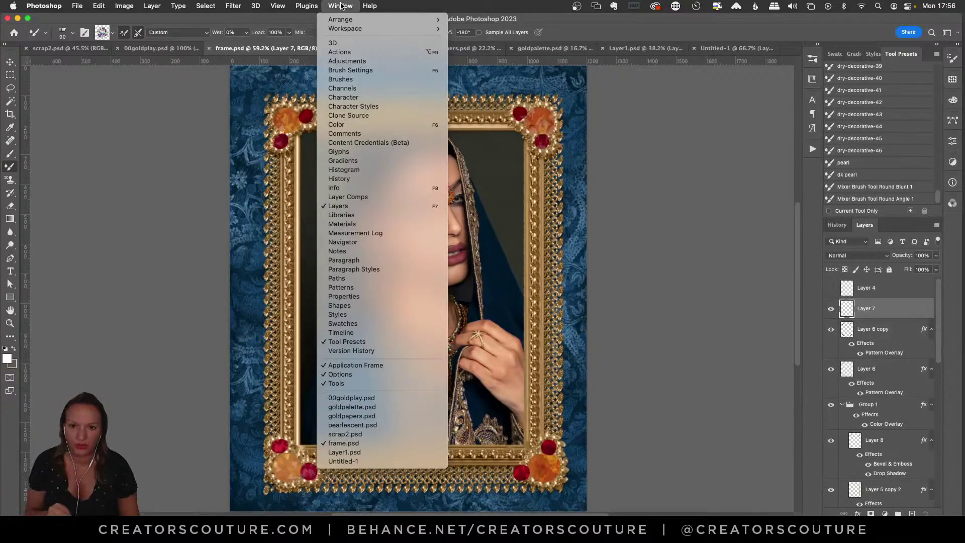
pyautogui.moveTo(342, 19)
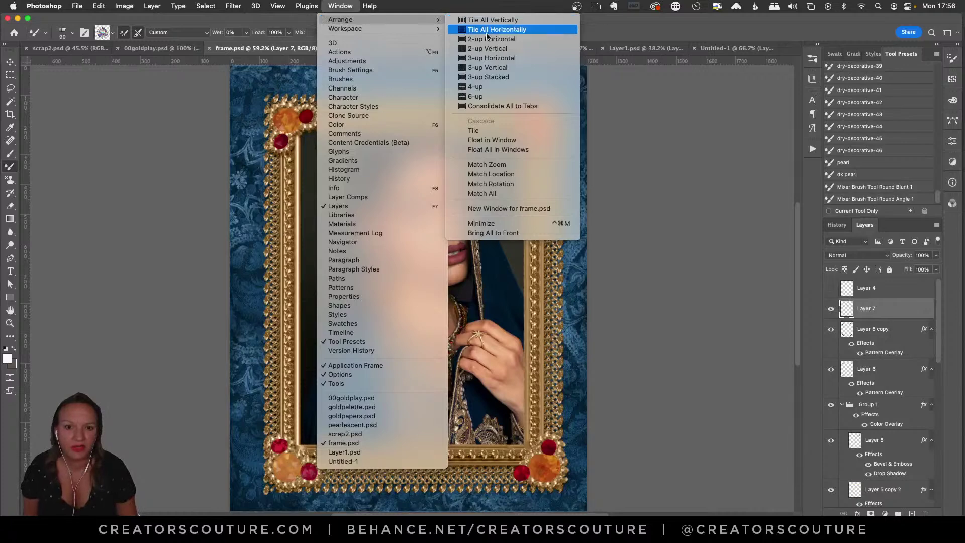
pyautogui.click(487, 49)
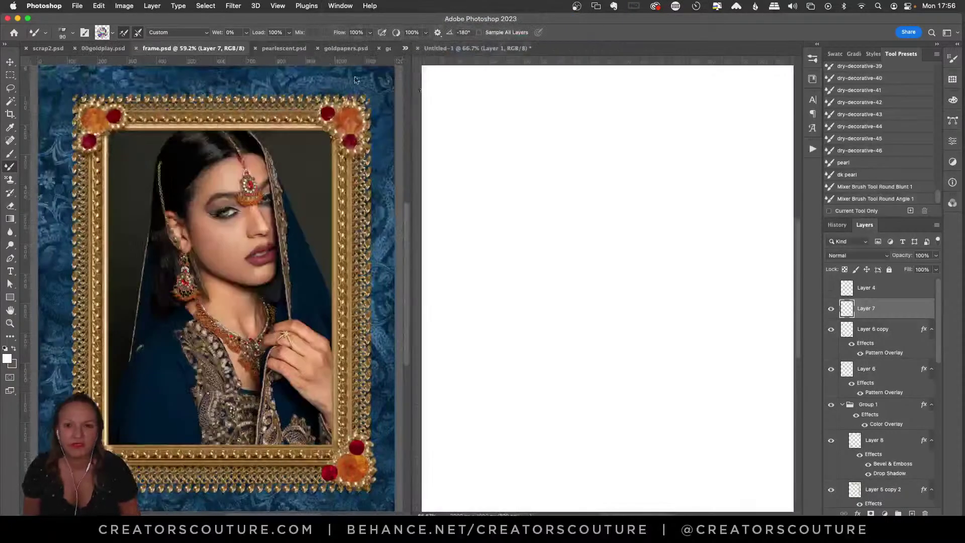
pyautogui.moveTo(188, 48); pyautogui.dragTo(275, 139)
# Step: Examine the rows of brush samples in 00goldplay.psd, zoomed out far enough to compare the soft, shiny and decorative presets
pyautogui.click(10, 324)
pyautogui.keyDown('alt'); pyautogui.click(191, 241); pyautogui.keyUp('alt')
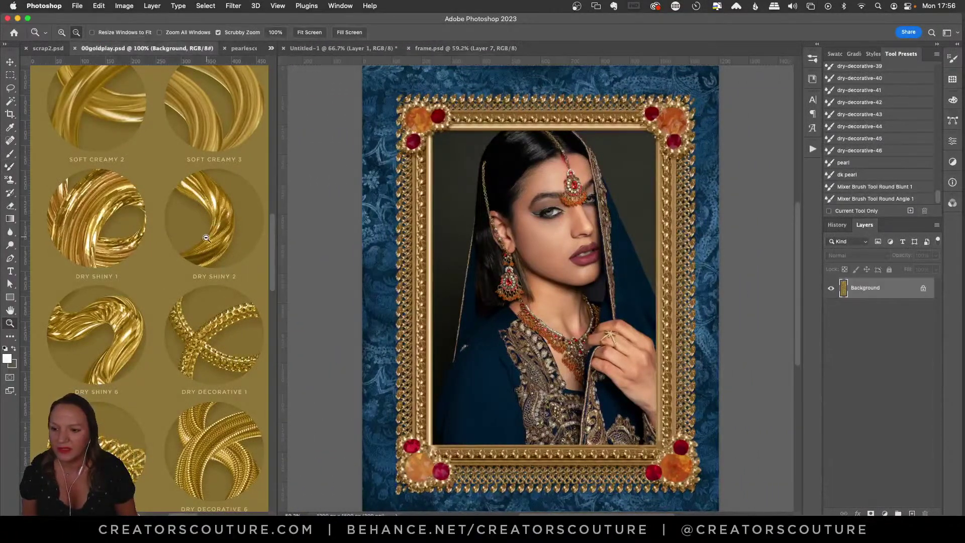
pyautogui.keyDown('alt'); pyautogui.click(218, 243); pyautogui.keyUp('alt')
pyautogui.moveTo(191, 512); pyautogui.dragTo(214, 514)
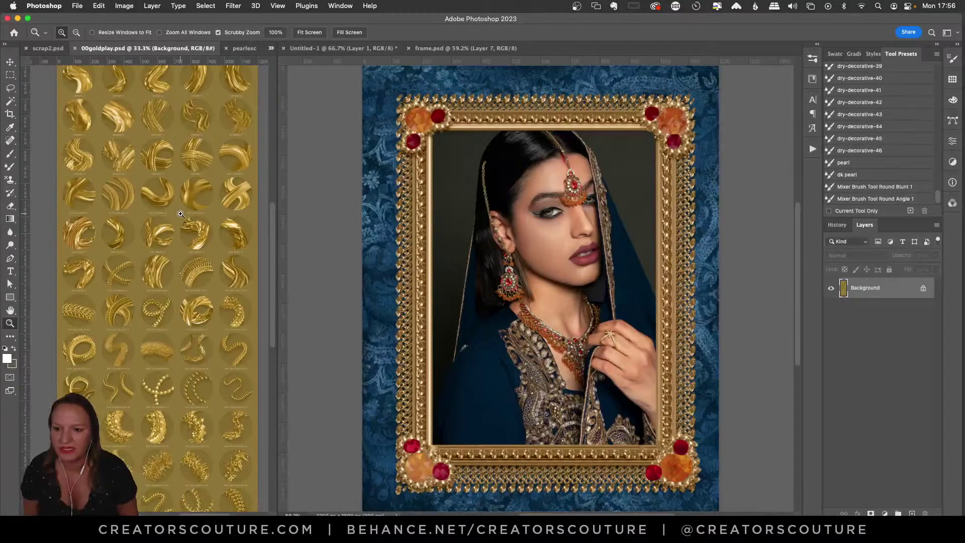
pyautogui.keyDown('alt'); pyautogui.click(197, 208); pyautogui.keyUp('alt')
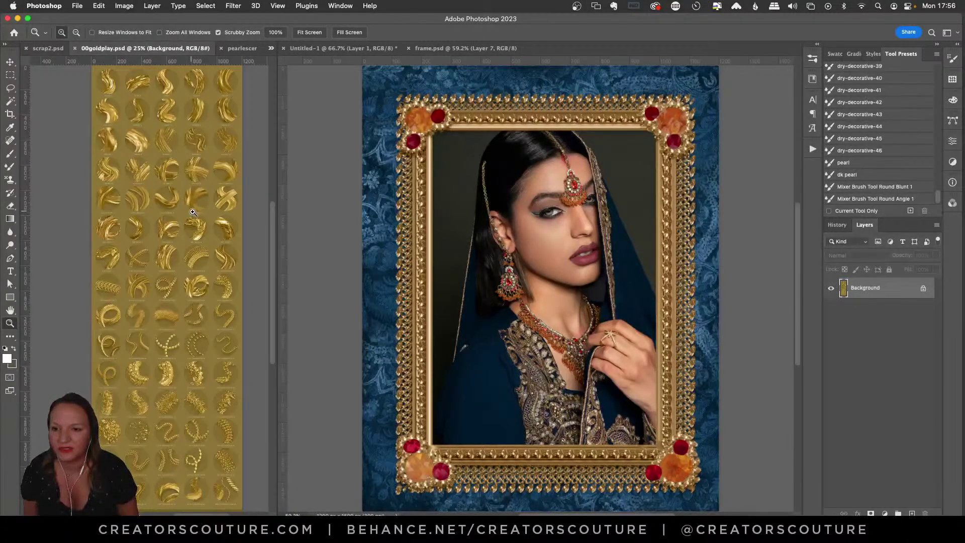
pyautogui.scroll(2, 196, 205)
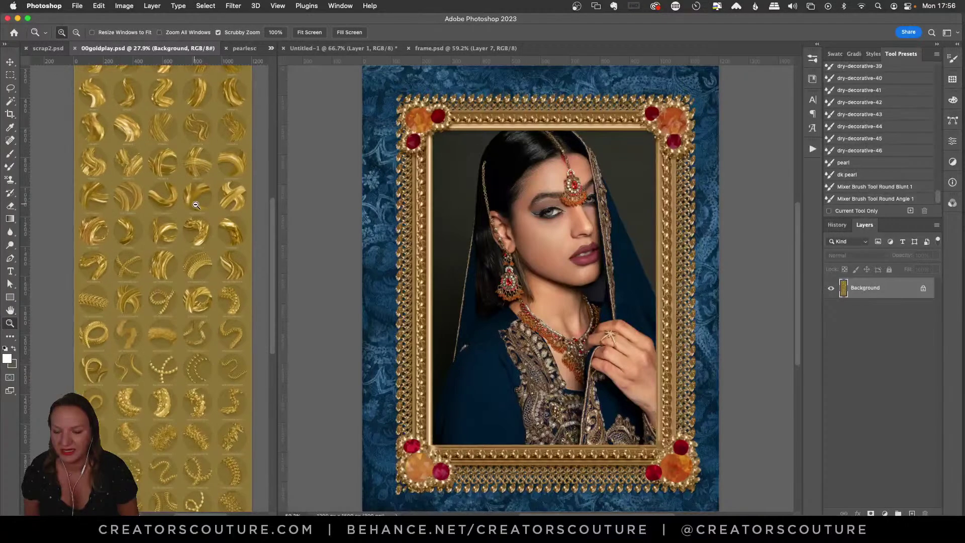
pyautogui.scroll(2, 196, 205)
pyautogui.hscroll(2, 199, 513)
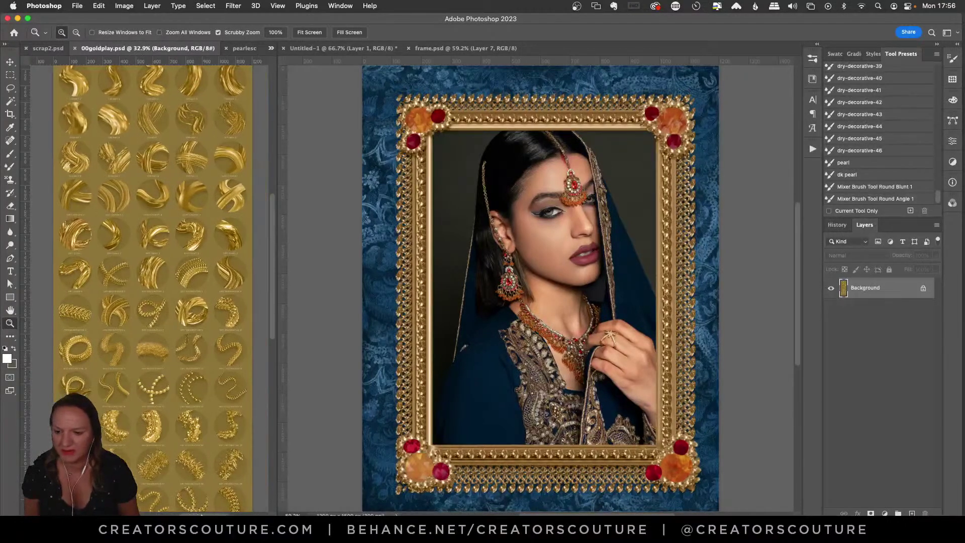
pyautogui.scroll(1, 171, 349)
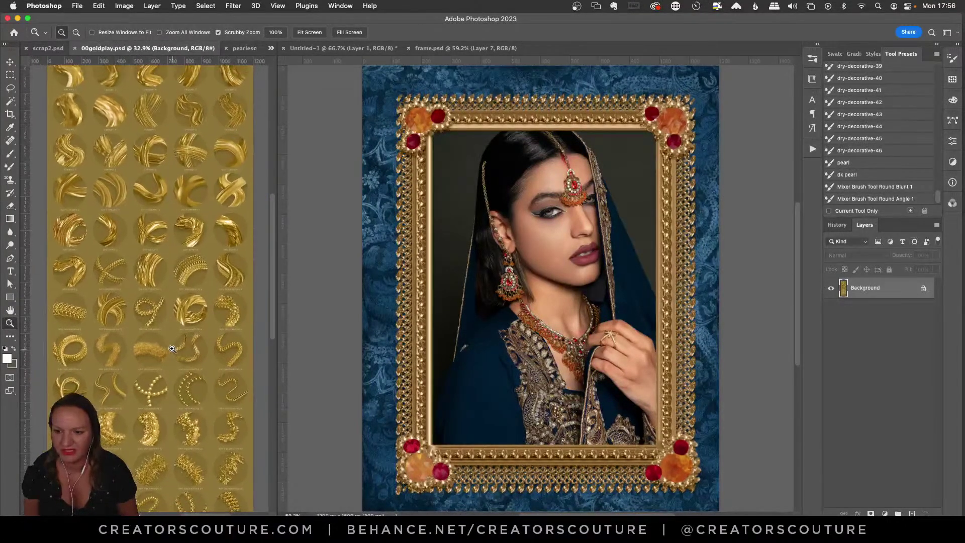
pyautogui.scroll(-5, 265, 275)
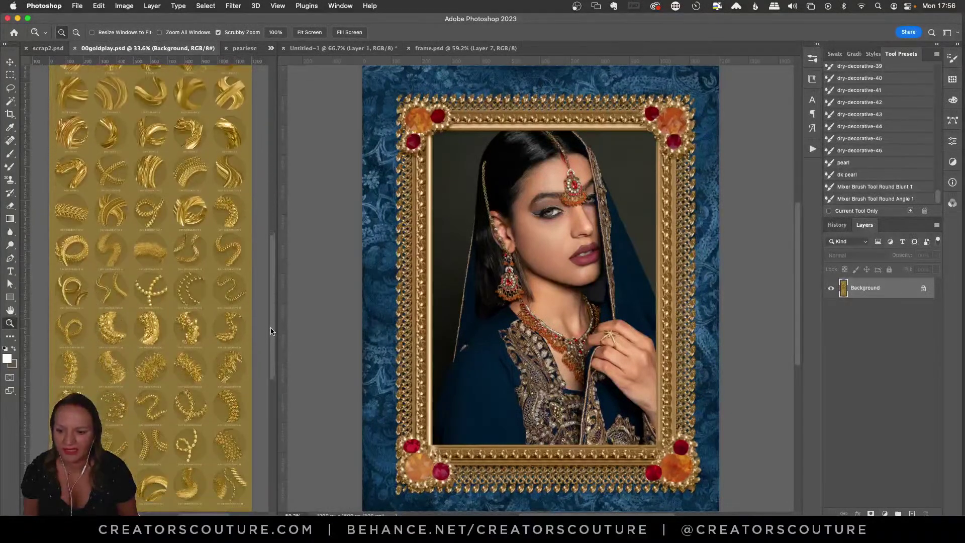
pyautogui.scroll(8, 271, 346)
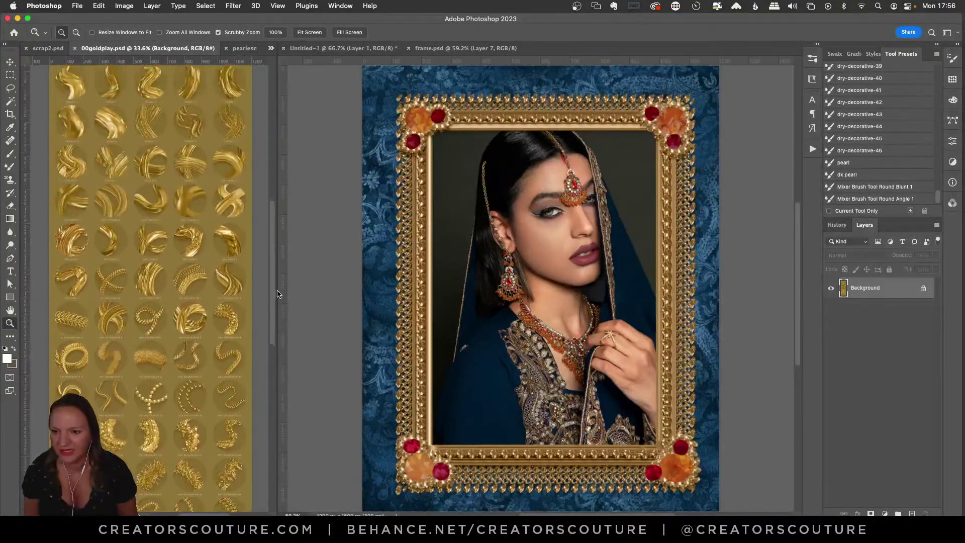
pyautogui.scroll(-1, 274, 262)
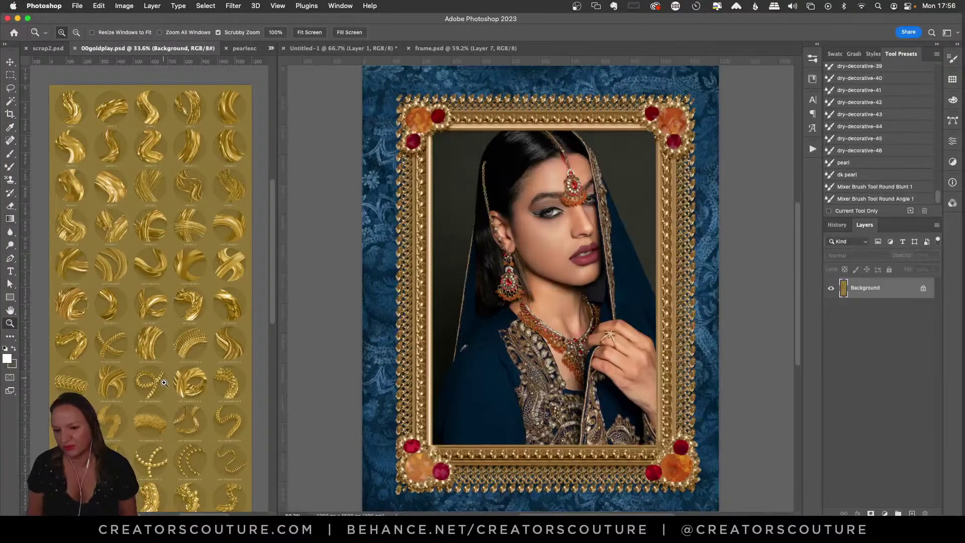
pyautogui.moveTo(123, 94)
pyautogui.mouseDown()
pyautogui.moveTo(162, 94)
pyautogui.moveTo(132, 126)
pyautogui.moveTo(121, 125)
pyautogui.mouseUp()
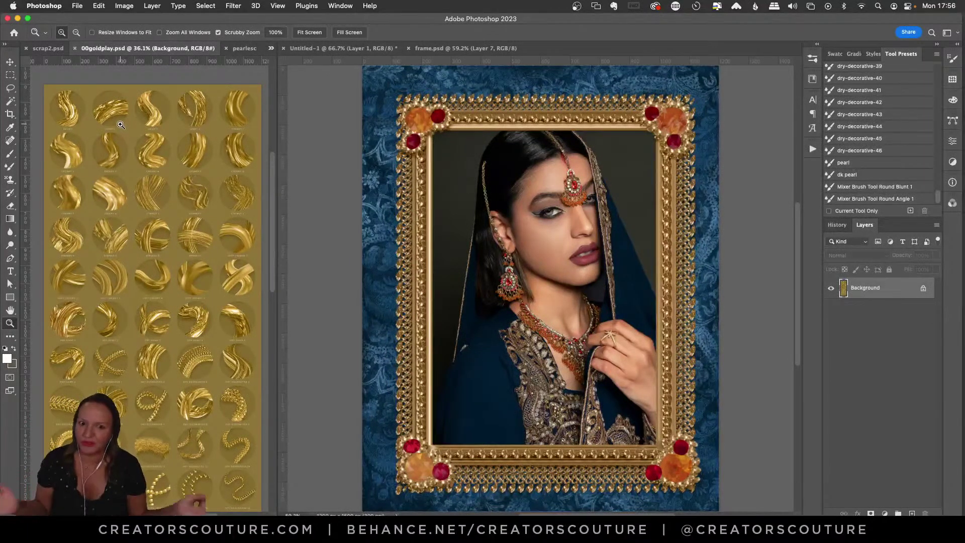
# Step: Examine the ornate gold frame and its jewelled corners around the portrait in frame.psd
pyautogui.click(463, 47)
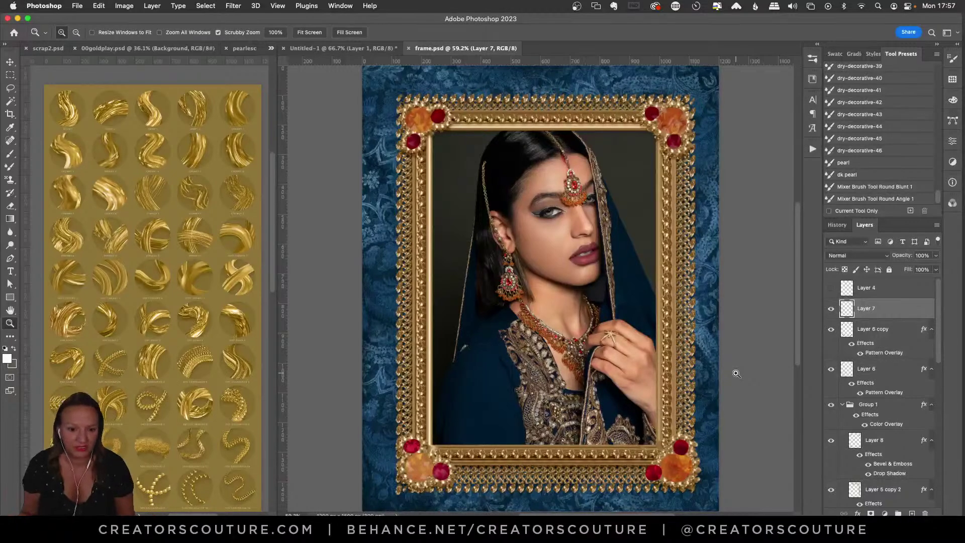
pyautogui.moveTo(548, 397); pyautogui.dragTo(379, 302)
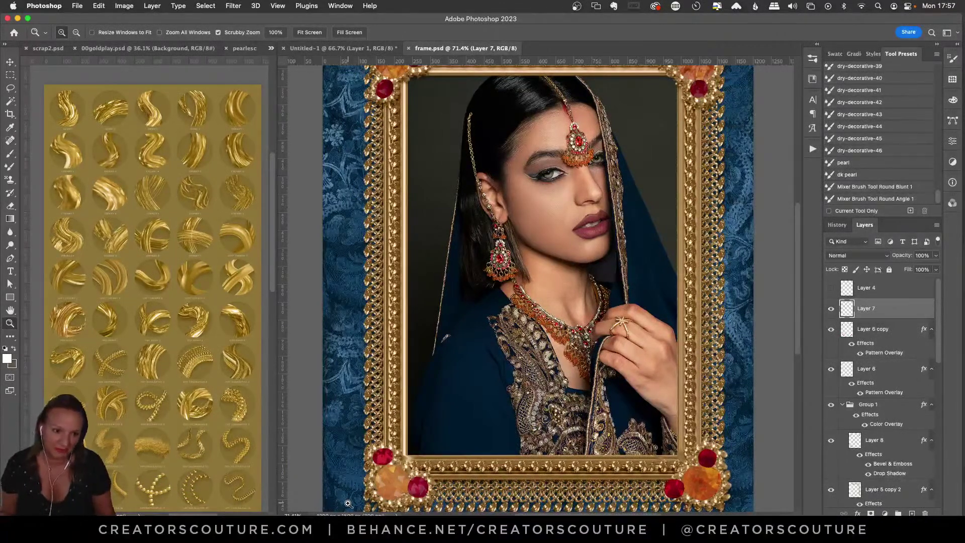
pyautogui.scroll(-3, 625, 288)
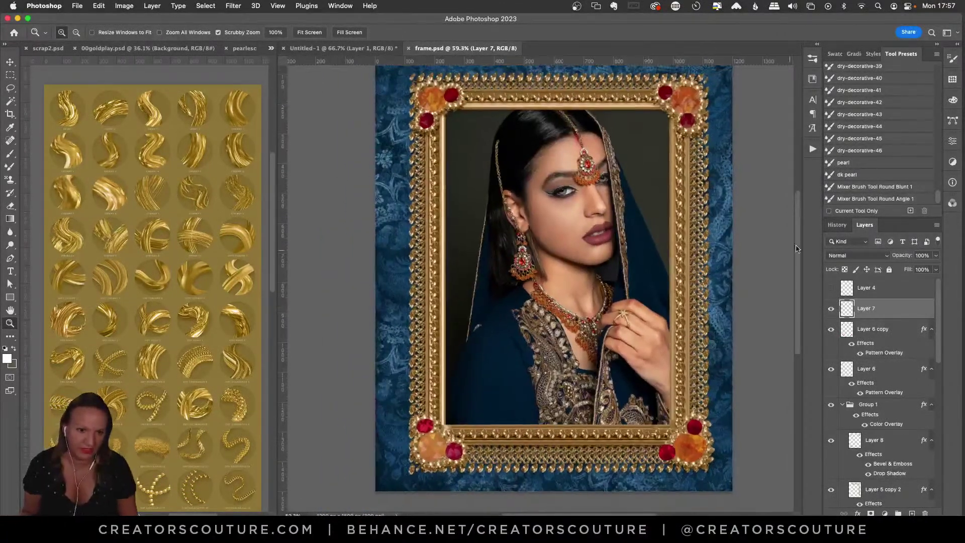
pyautogui.scroll(3, 799, 236)
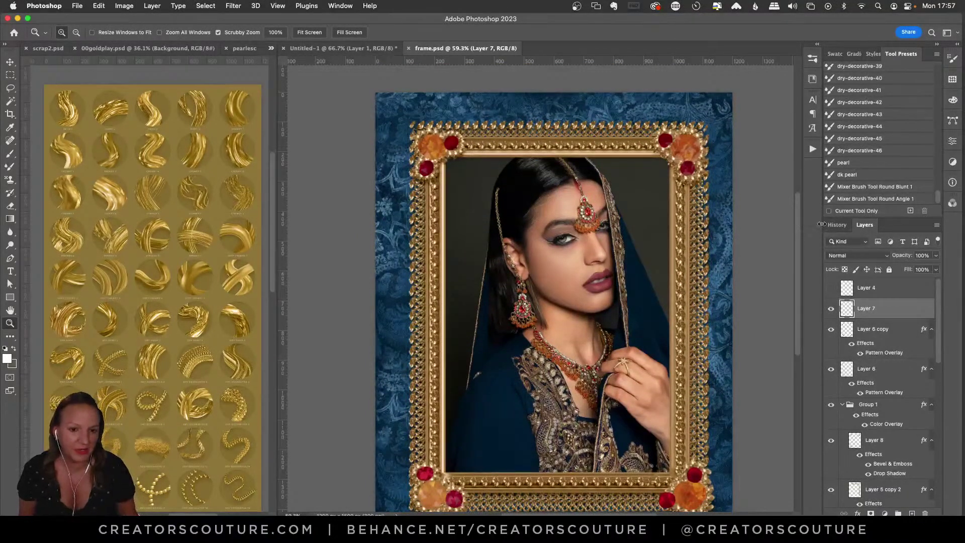
pyautogui.hscroll(3, 744, 307)
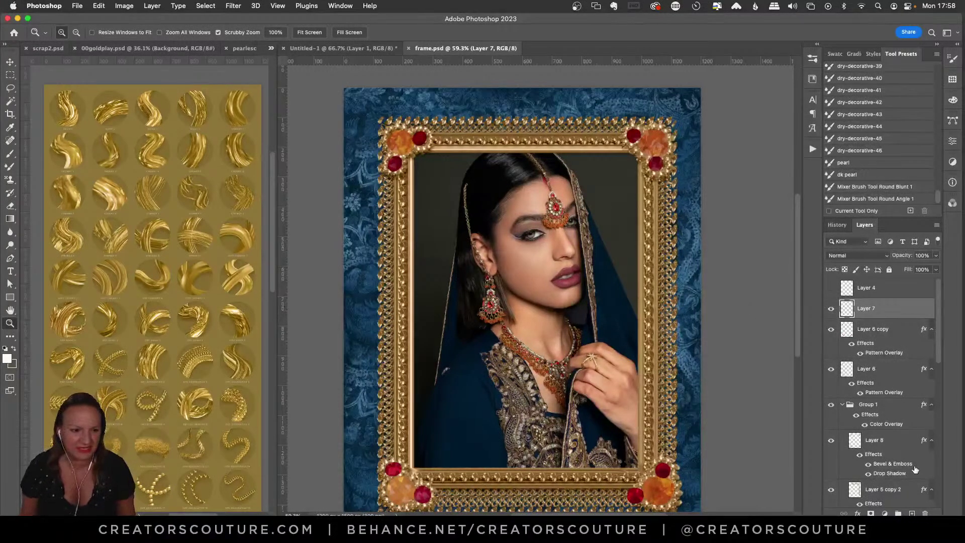
# Step: Duplicate Layer 1, Rectangle 1, Color Fill 1 and Background from frame.psd into a new document
pyautogui.scroll(-10, 914, 491)
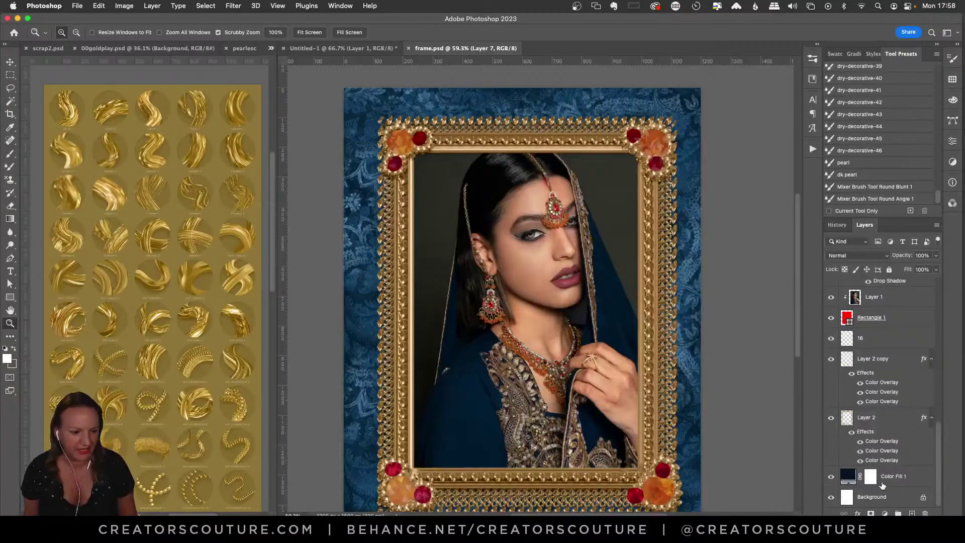
pyautogui.click(894, 476)
pyautogui.keyDown('shift'); pyautogui.click(877, 498); pyautogui.keyUp('shift')
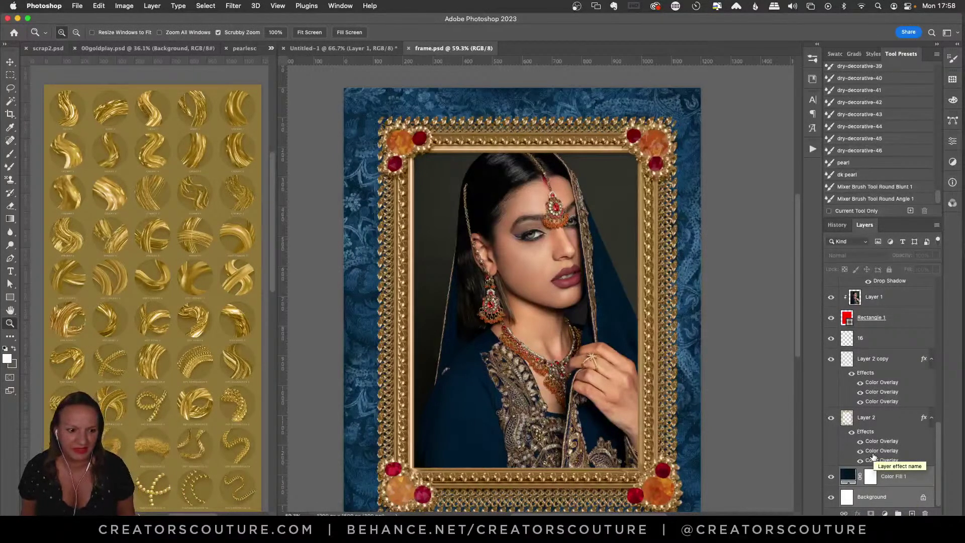
pyautogui.keyDown('super'); pyautogui.click(891, 324); pyautogui.keyUp('super')
pyautogui.keyDown('super'); pyautogui.click(892, 298); pyautogui.keyUp('super')
pyautogui.scroll(2, 892, 378)
pyautogui.rightClick(890, 362)
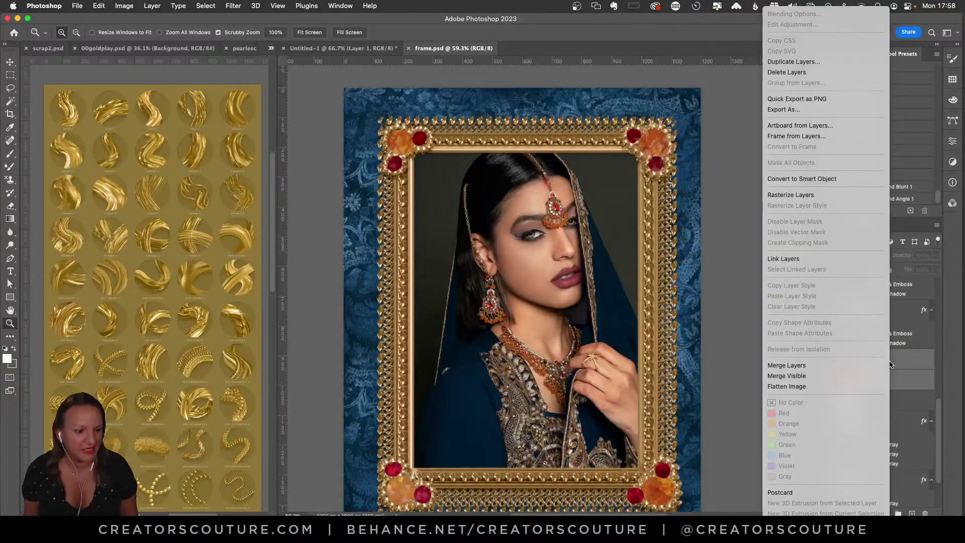
pyautogui.rightClick(917, 363)
pyautogui.rightClick(901, 362)
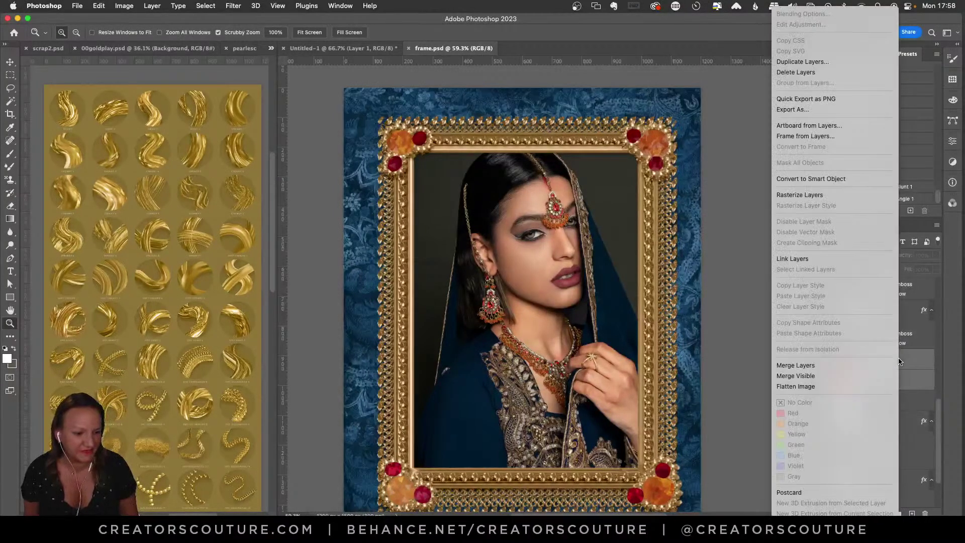
pyautogui.click(801, 61)
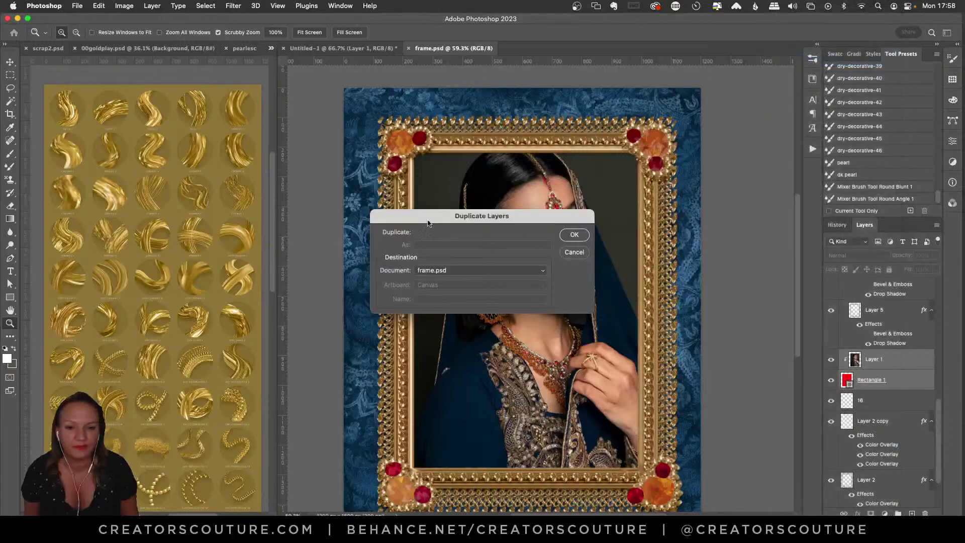
pyautogui.click(472, 266)
pyautogui.click(480, 300)
pyautogui.click(574, 235)
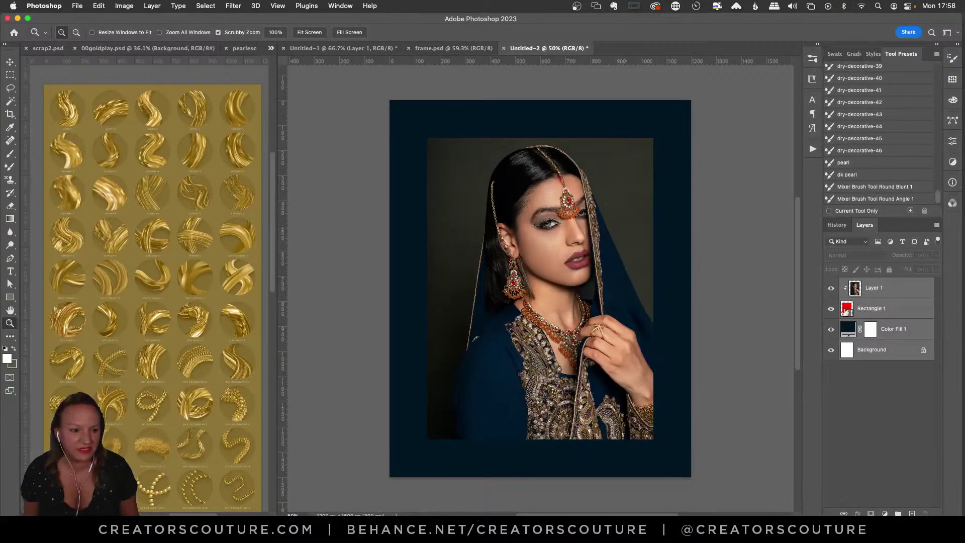
# Step: Inspect Color Fill 1 and Rectangle 1 in Untitled-2, briefly hiding the clipped portrait on Layer 1 and showing it again
pyautogui.click(892, 332)
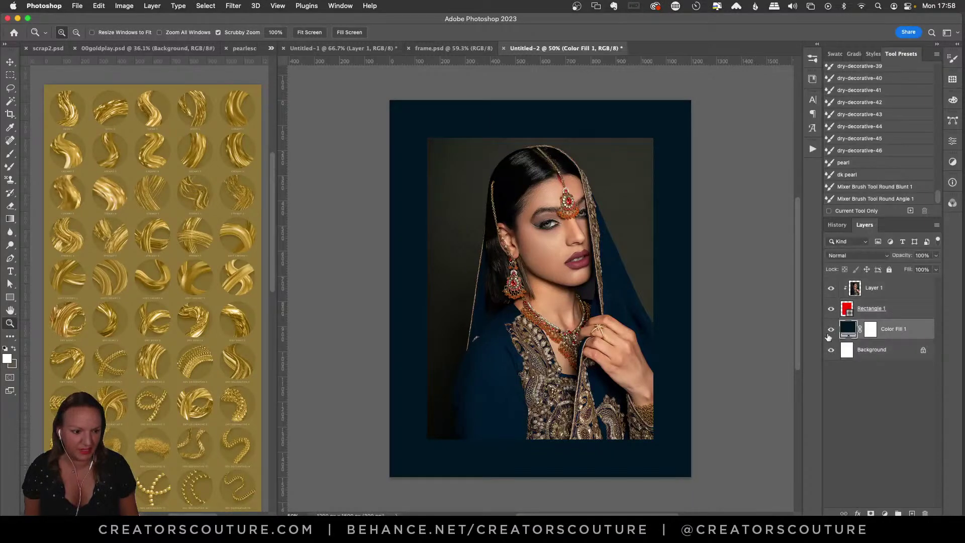
pyautogui.moveTo(591, 200); pyautogui.dragTo(604, 214)
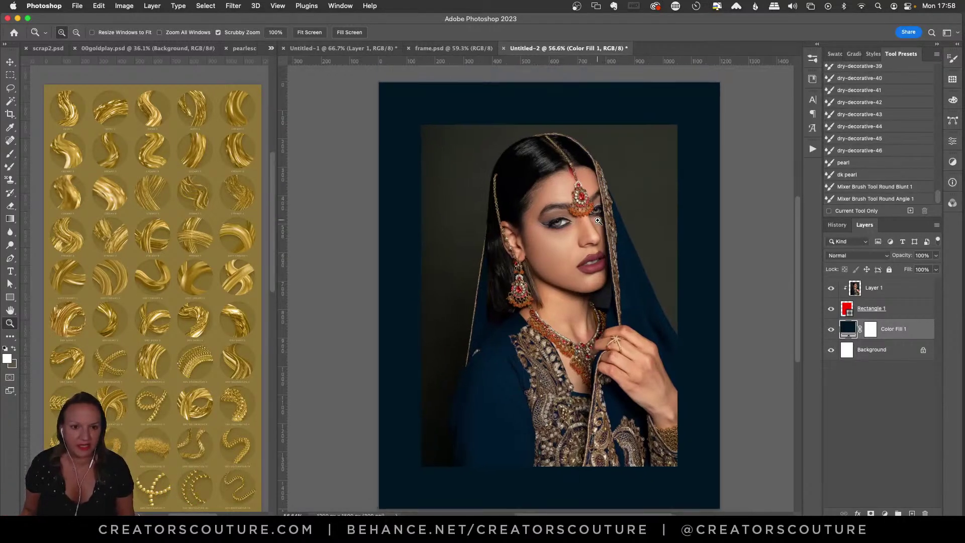
pyautogui.click(874, 310)
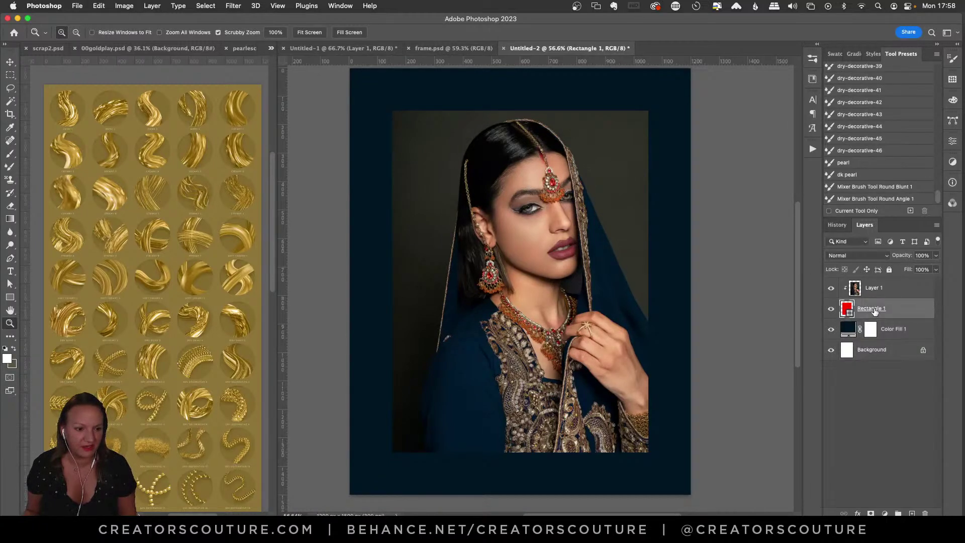
pyautogui.click(831, 289)
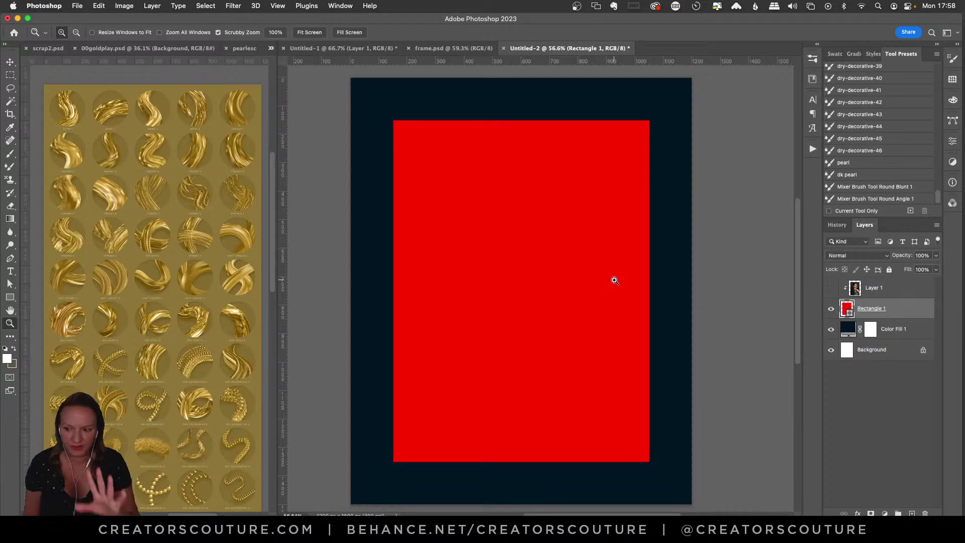
pyautogui.click(830, 290)
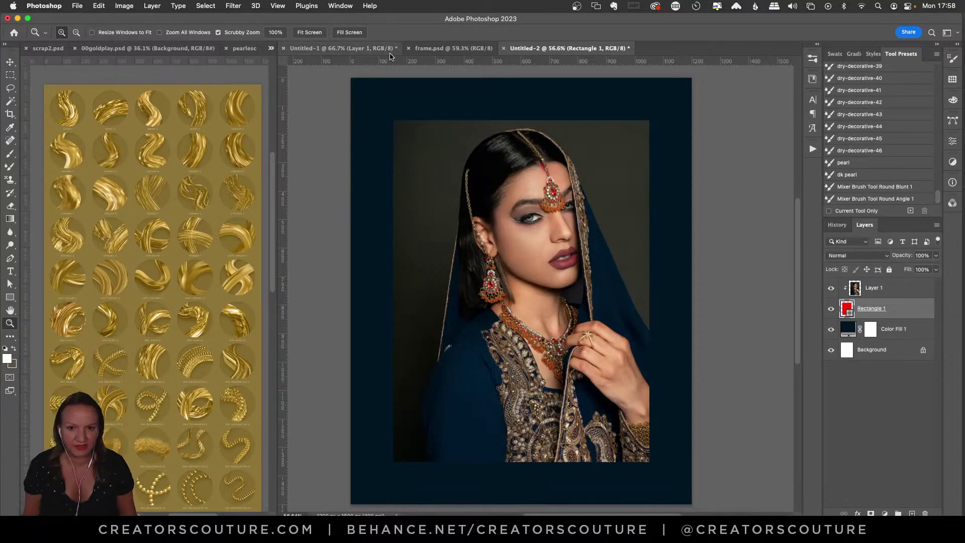
# Step: Move frame.psd into the brush chart's pane, widen that pane slightly, and make Untitled-2 the active document
pyautogui.click(423, 48)
pyautogui.moveTo(424, 48); pyautogui.dragTo(161, 190)
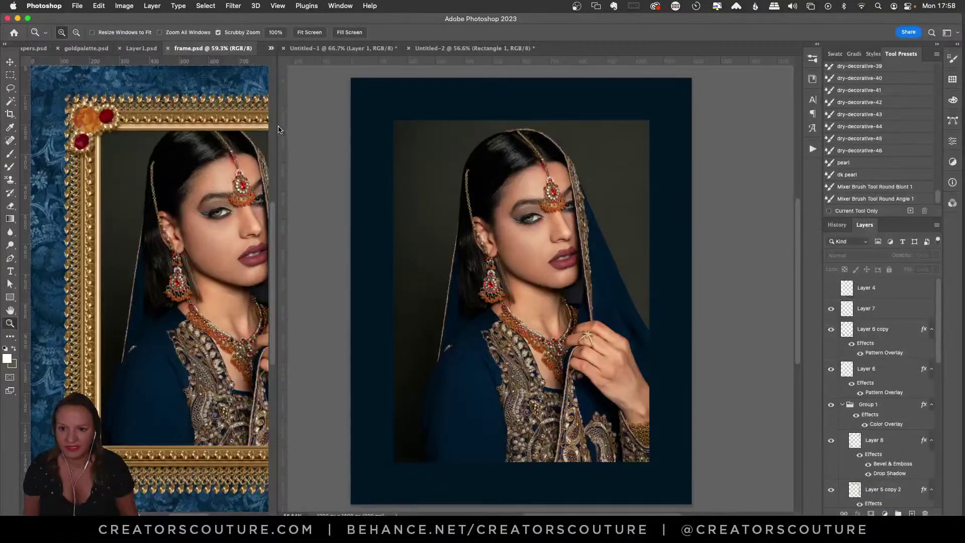
pyautogui.moveTo(277, 130); pyautogui.dragTo(288, 132)
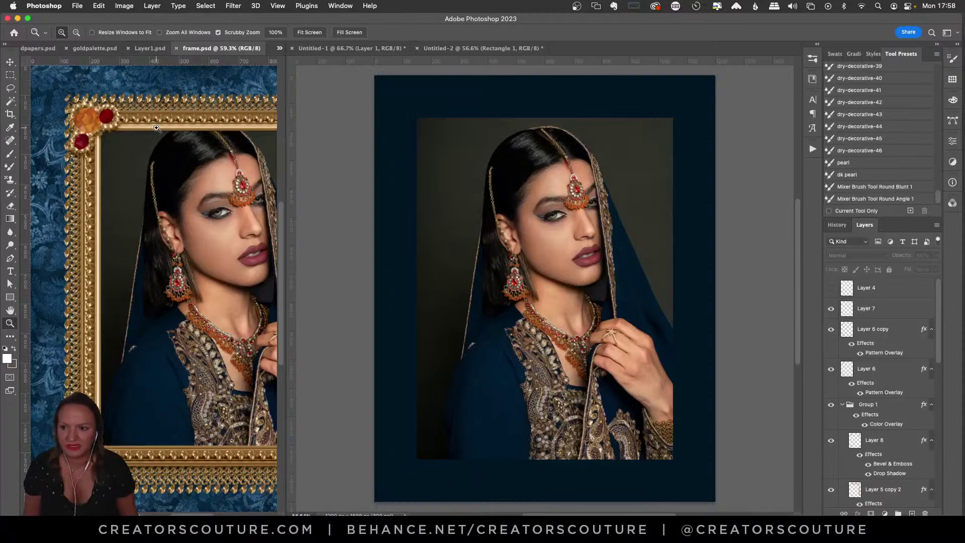
pyautogui.hscroll(2, 158, 128)
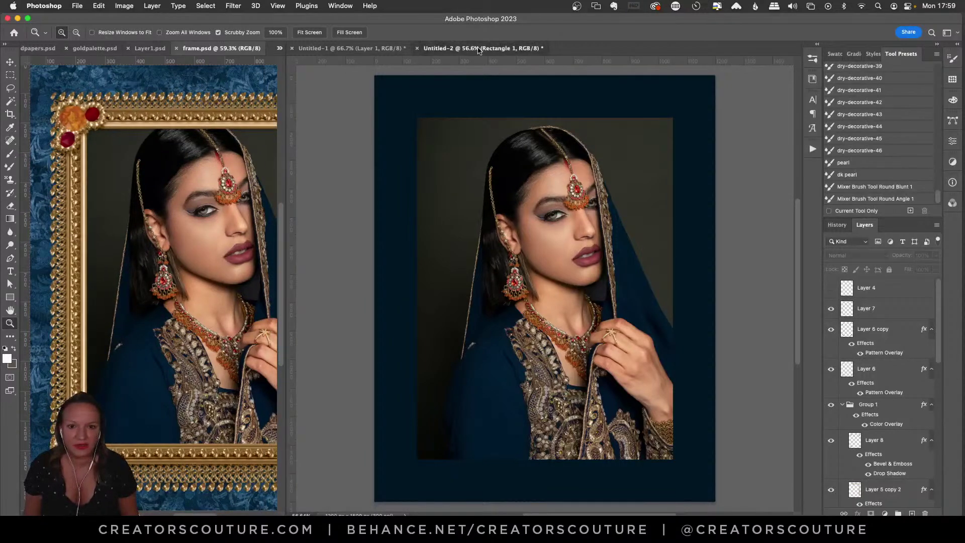
pyautogui.click(475, 48)
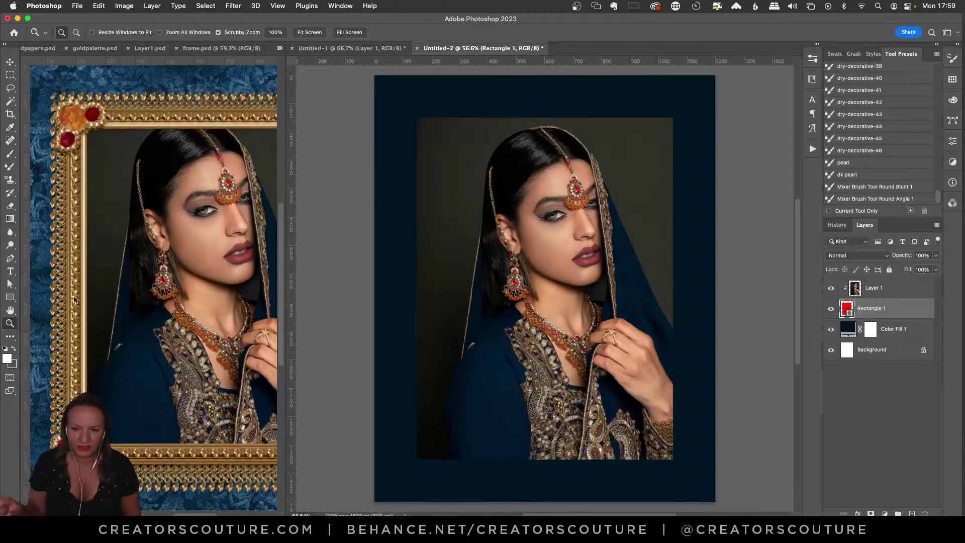
pyautogui.hscroll(-5, 106, 272)
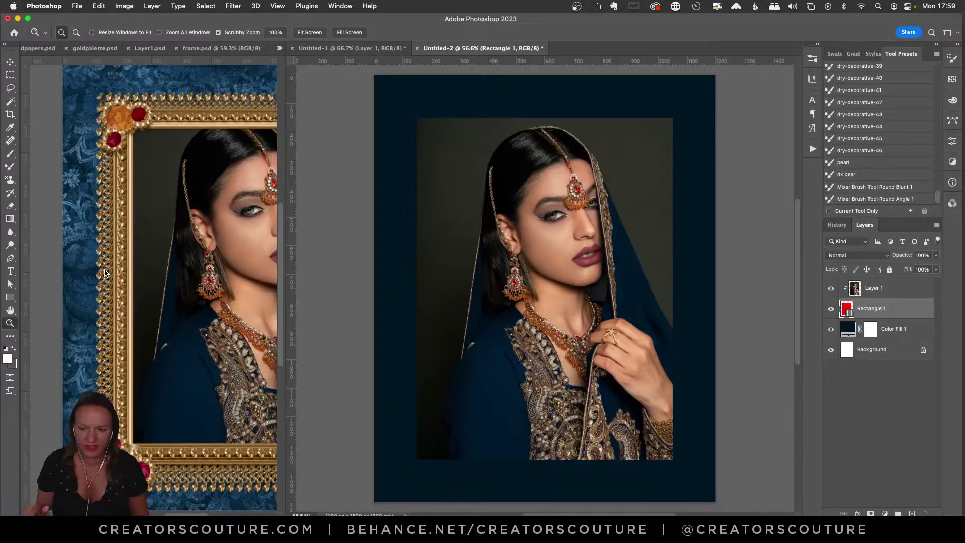
pyautogui.doubleClick(848, 329)
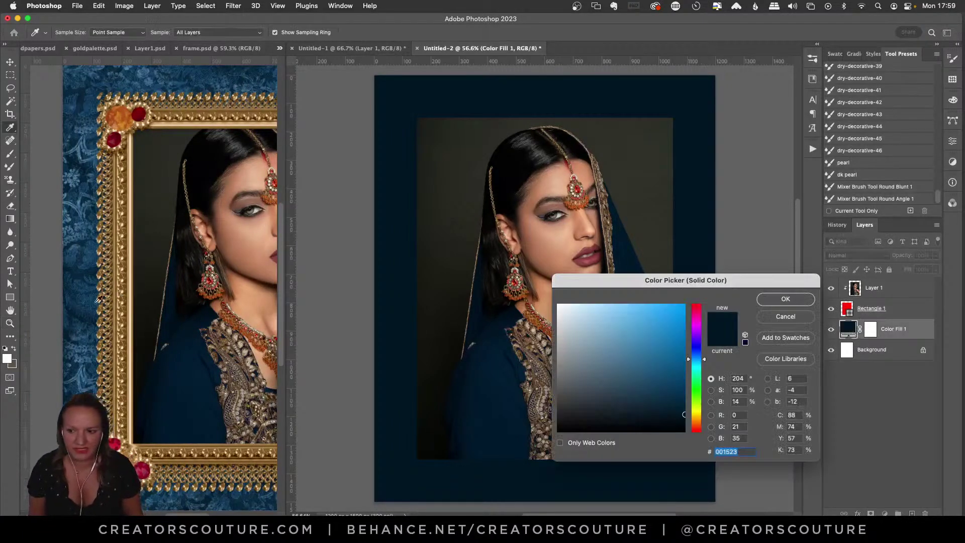
pyautogui.moveTo(667, 414); pyautogui.dragTo(713, 404)
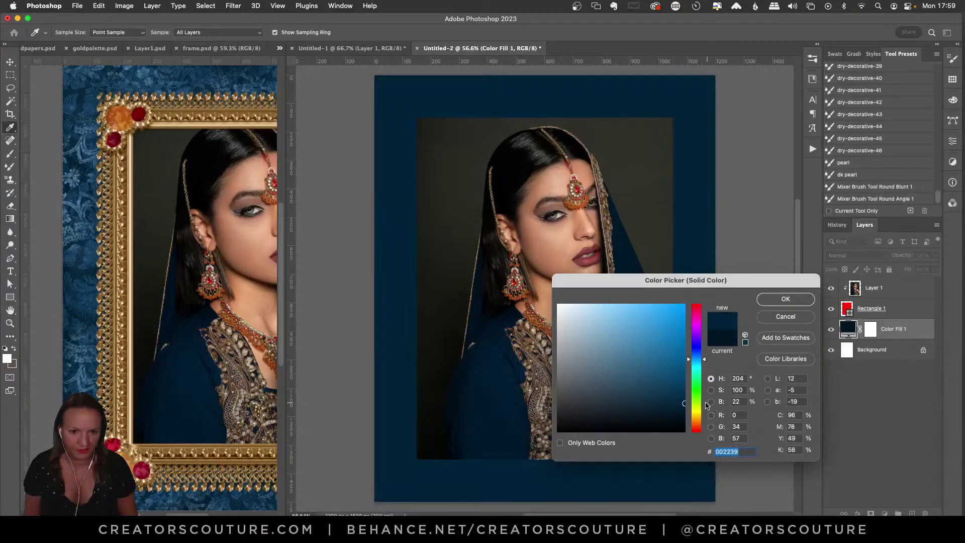
pyautogui.click(81, 233)
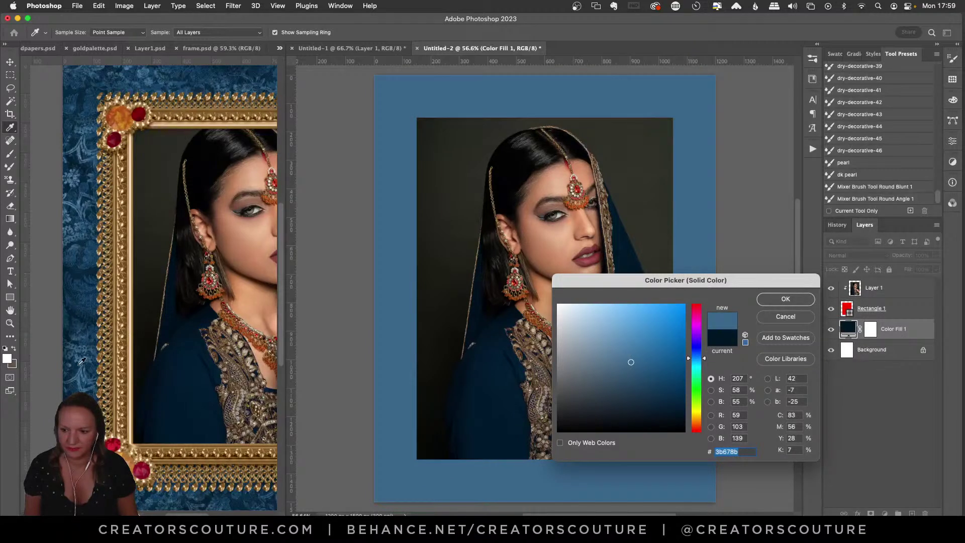
pyautogui.click(779, 317)
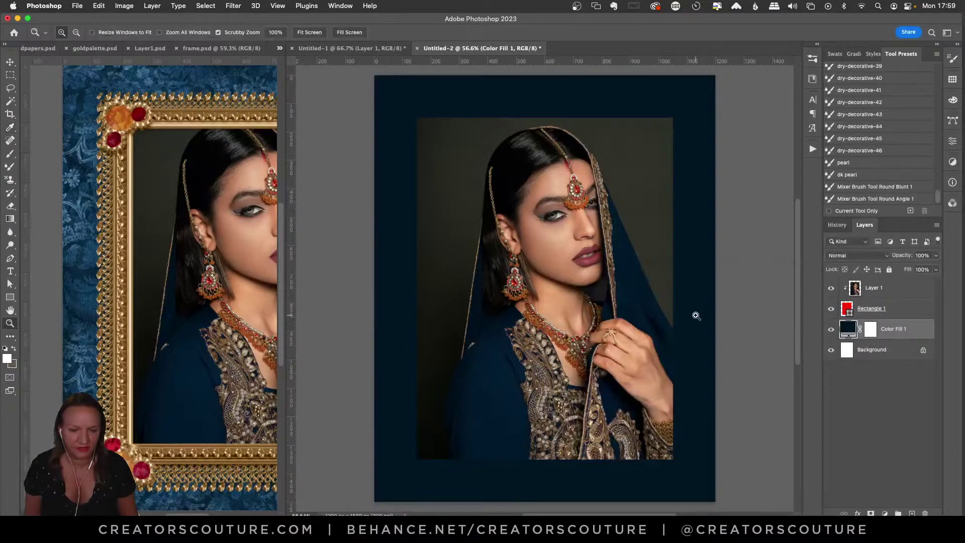
# Step: Change the Color Fill 1 background to the lighter navy 00233a
pyautogui.doubleClick(848, 329)
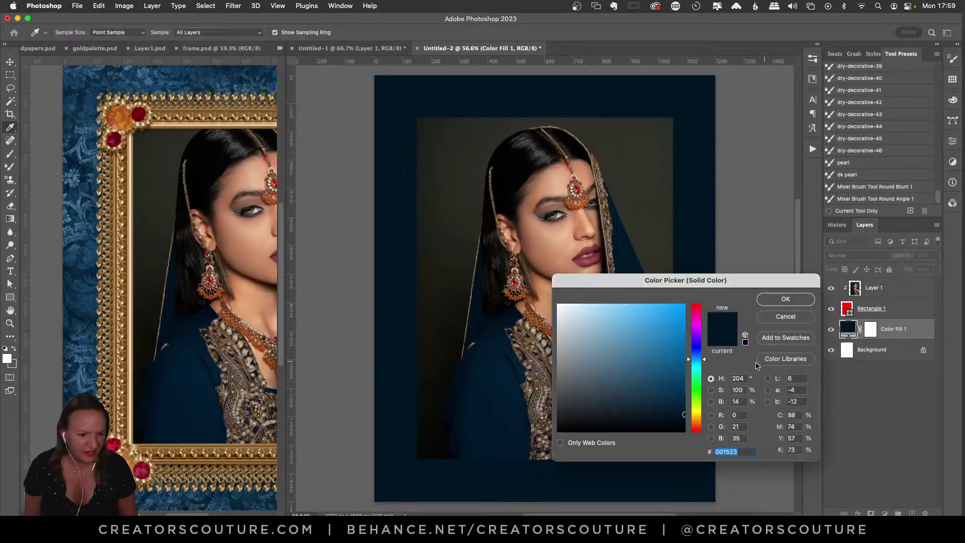
pyautogui.click(684, 403)
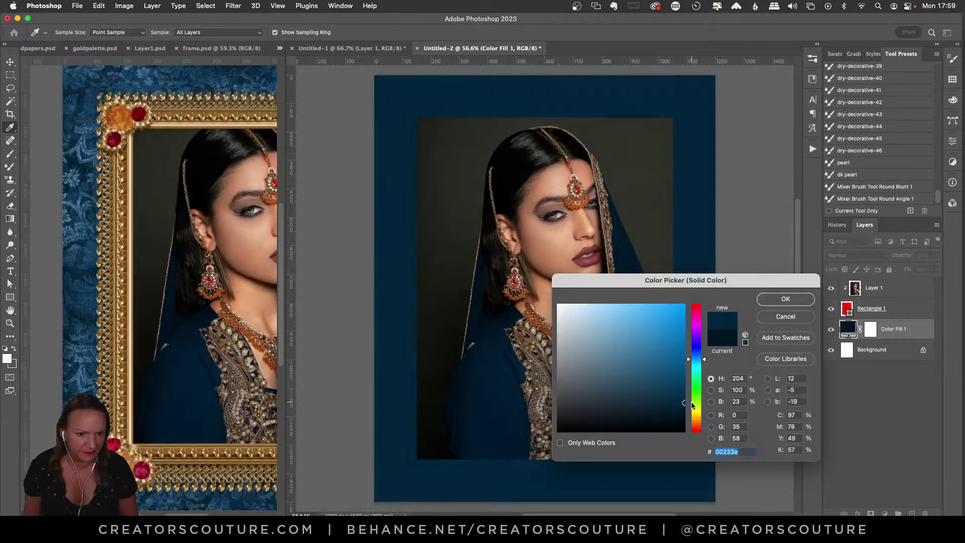
pyautogui.click(789, 300)
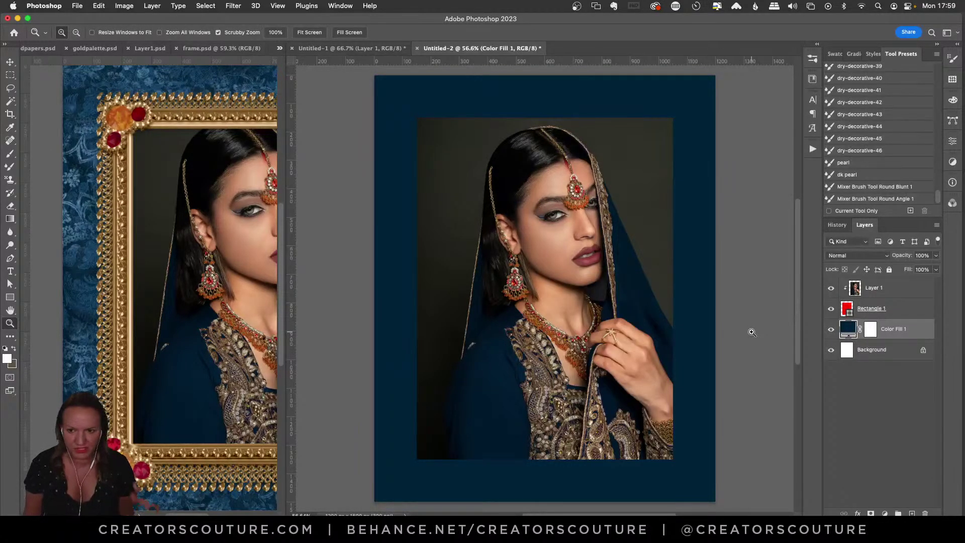
# Step: Add two blank layers above Color Fill 1, group them, and expand the group to reach its layers
pyautogui.click(10, 62)
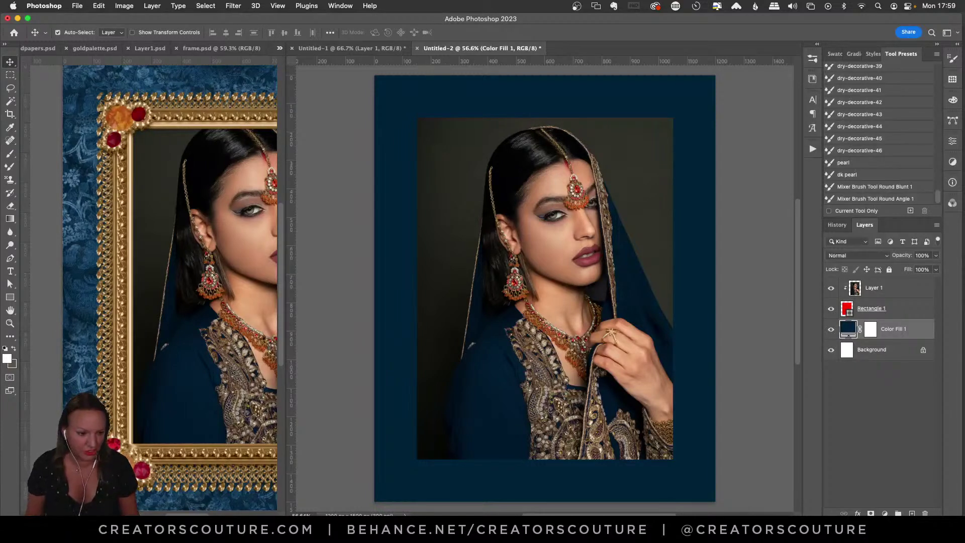
pyautogui.click(911, 513)
pyautogui.click(911, 513)
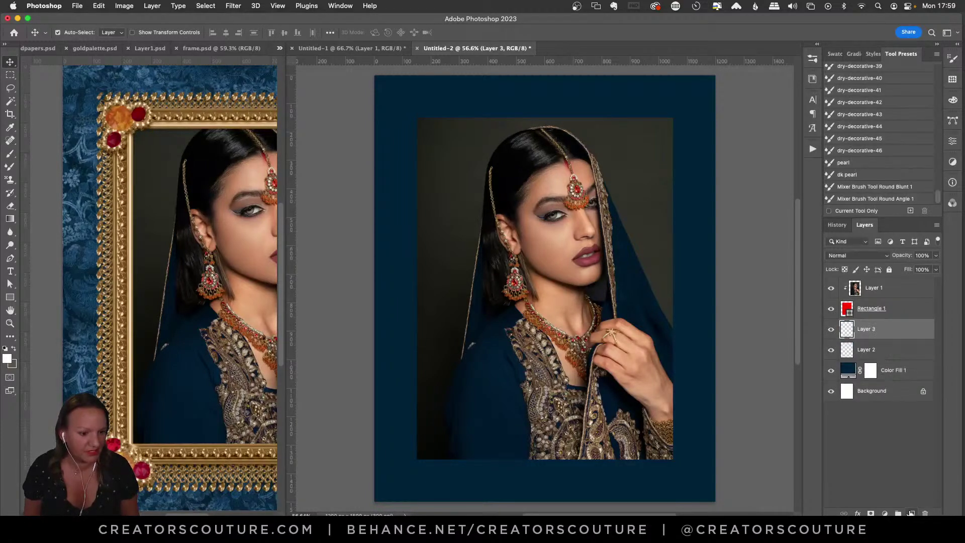
pyautogui.keyDown('shift'); pyautogui.click(874, 346); pyautogui.keyUp('shift')
pyautogui.moveTo(875, 347); pyautogui.dragTo(898, 513)
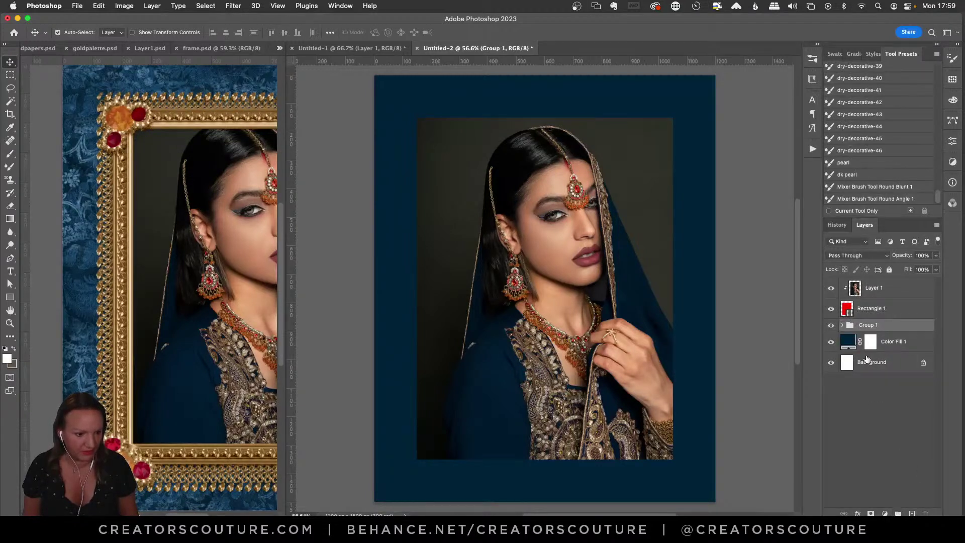
pyautogui.click(842, 325)
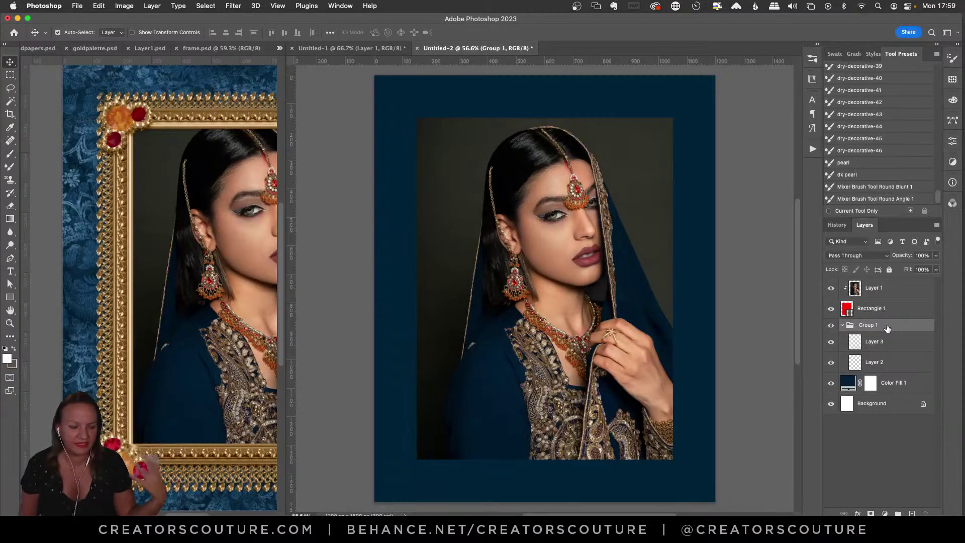
pyautogui.click(875, 342)
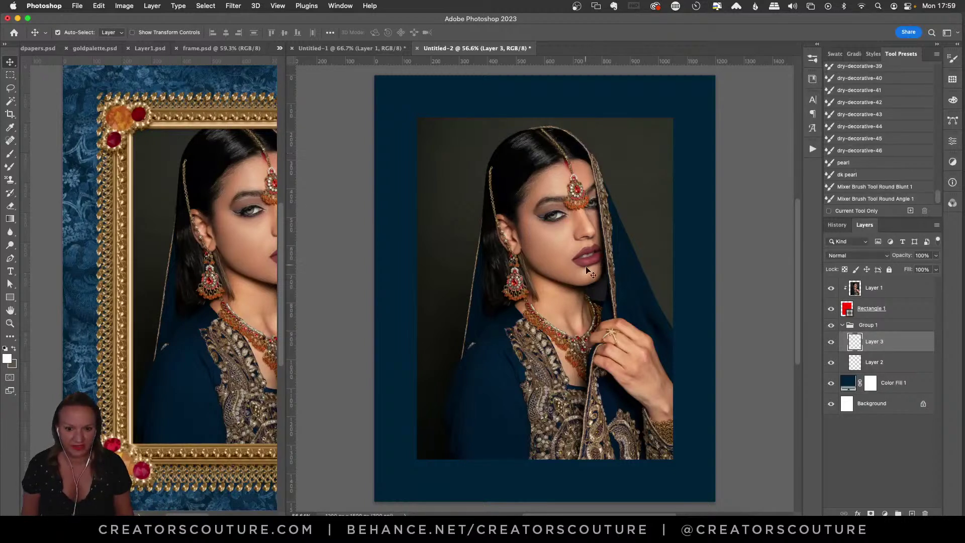
# Step: Apply the Copper style from Color Add On Styles to Group 1 and switch off the group's effects
pyautogui.click(880, 325)
pyautogui.scroll(5, 896, 151)
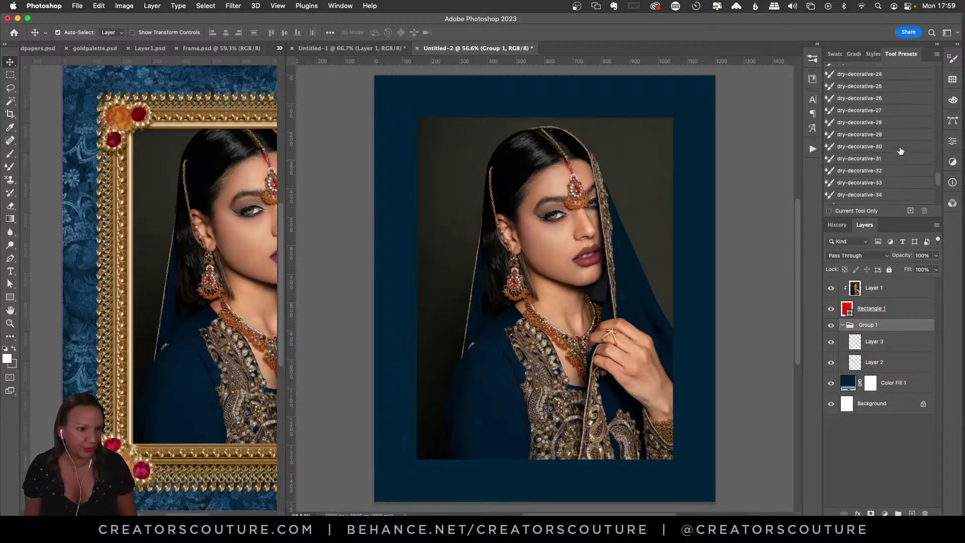
pyautogui.click(872, 54)
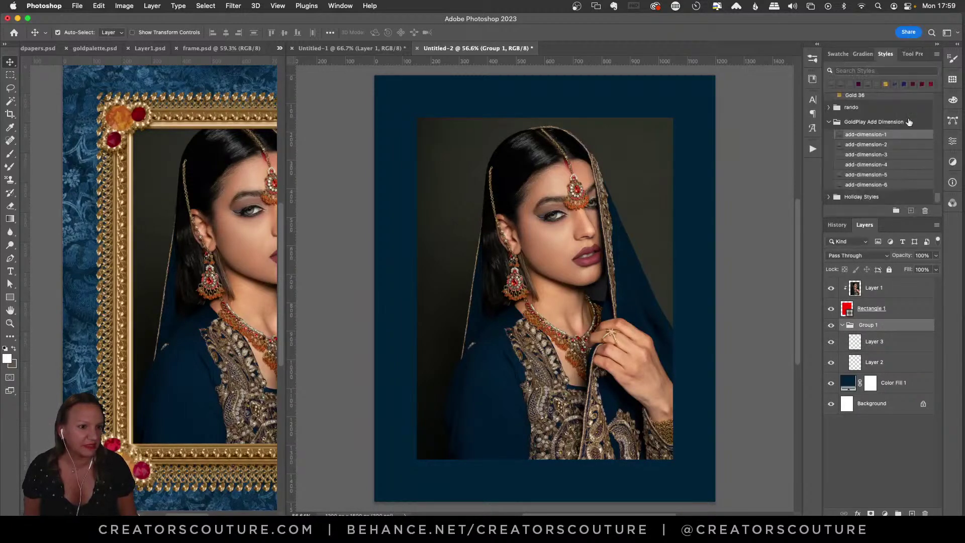
pyautogui.scroll(15, 907, 142)
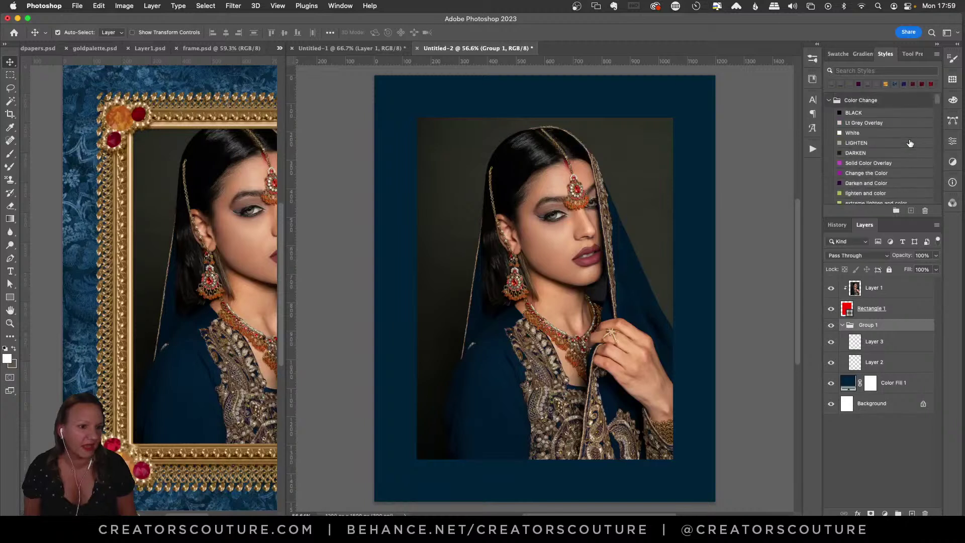
pyautogui.scroll(-3, 909, 143)
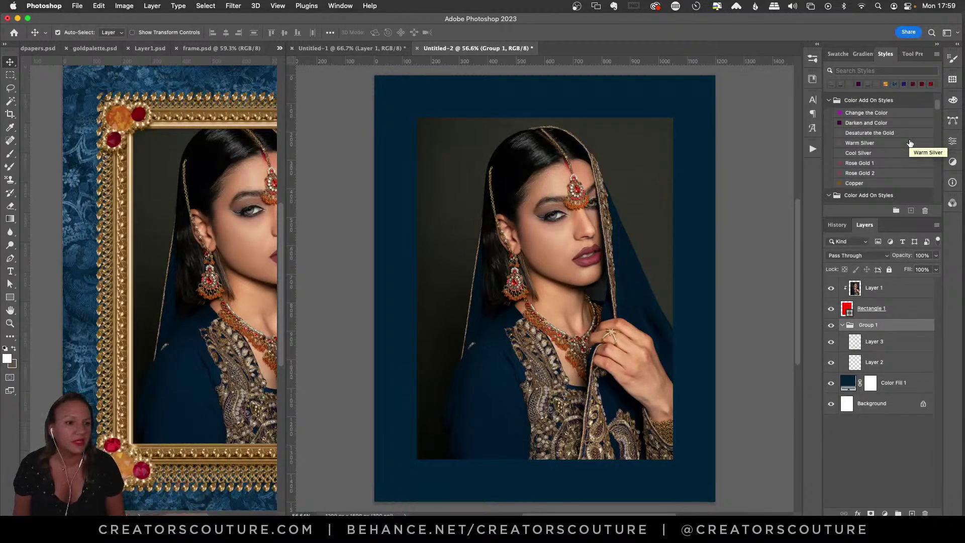
pyautogui.click(858, 184)
pyautogui.doubleClick(878, 346)
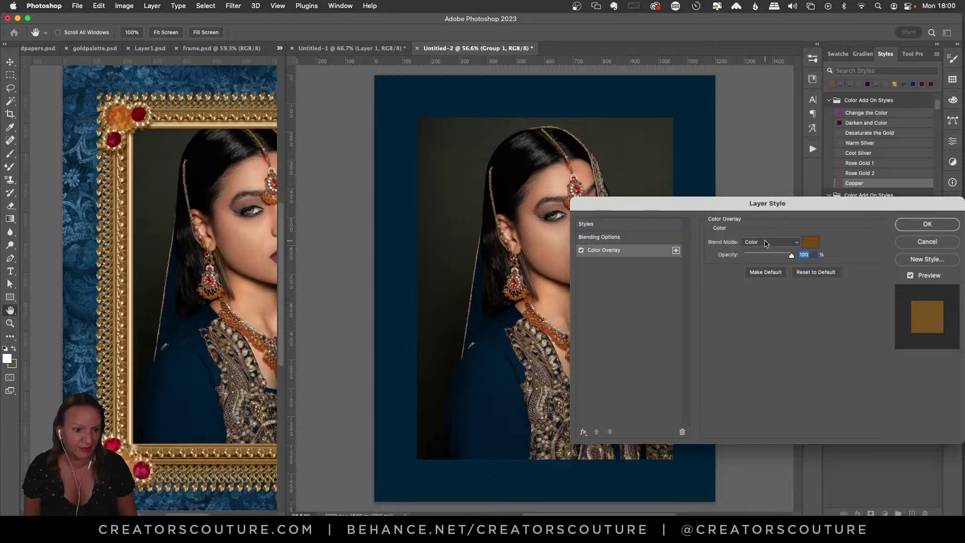
pyautogui.click(912, 227)
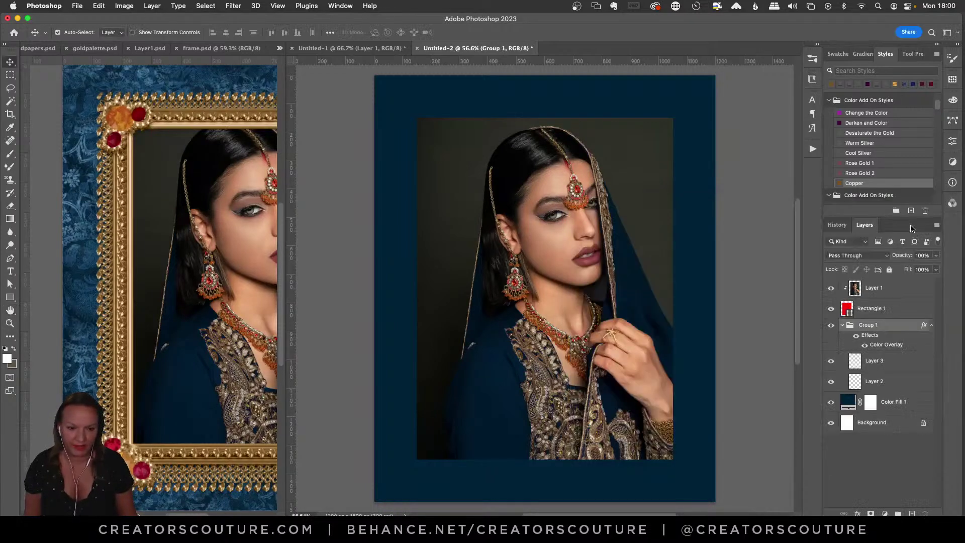
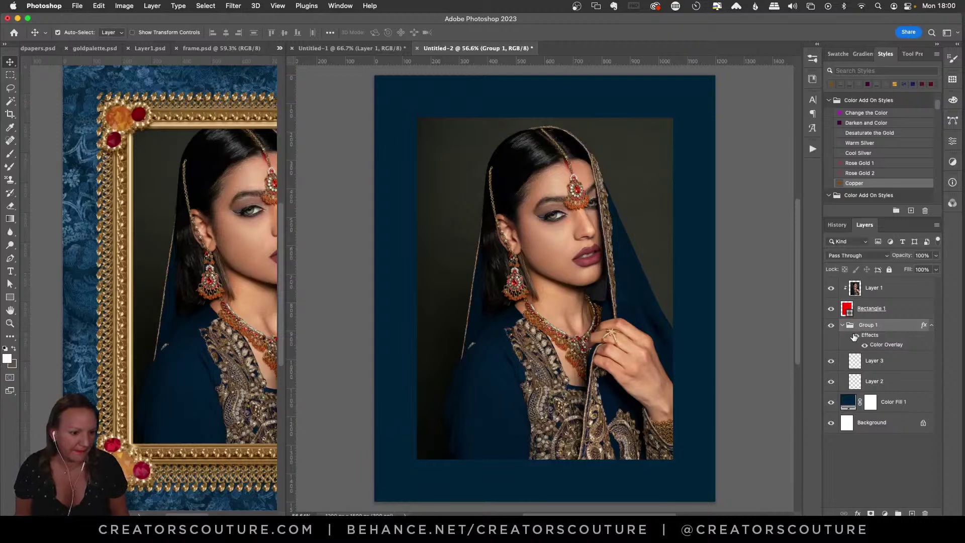
# Step: Make Layer 3 active and choose the dry-decorative-5 mixer brush at 125 px
pyautogui.click(885, 367)
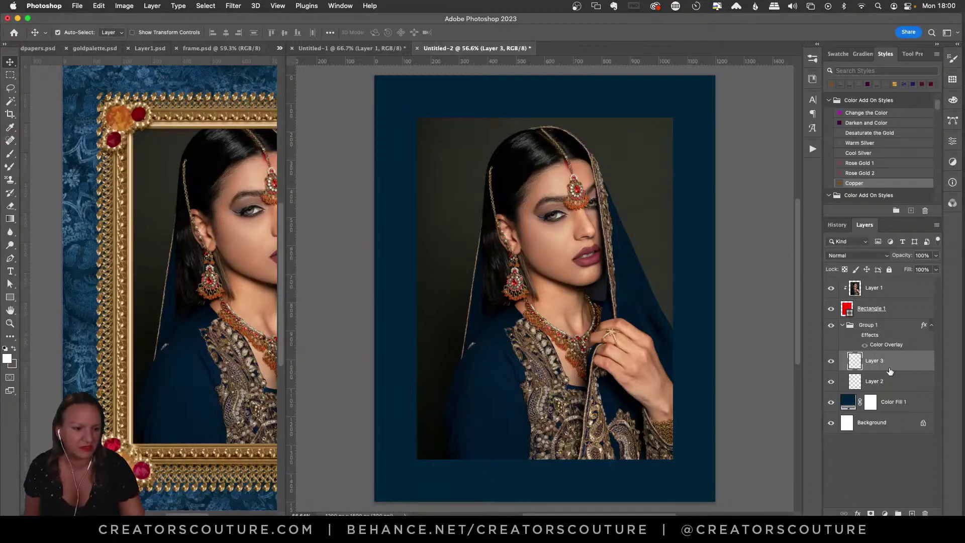
pyautogui.click(810, 79)
pyautogui.scroll(-10, 787, 241)
pyautogui.scroll(-1, 787, 241)
pyautogui.click(730, 312)
# Step: Try a vertical gold dry-decorative-5 stroke on Layer 3 along the portrait's left edge, and undo it
pyautogui.moveTo(439, 117)
pyautogui.mouseDown()
pyautogui.moveTo(414, 180)
pyautogui.moveTo(433, 277)
pyautogui.mouseUp()
pyautogui.press('super+z')
pyautogui.press('super+z')
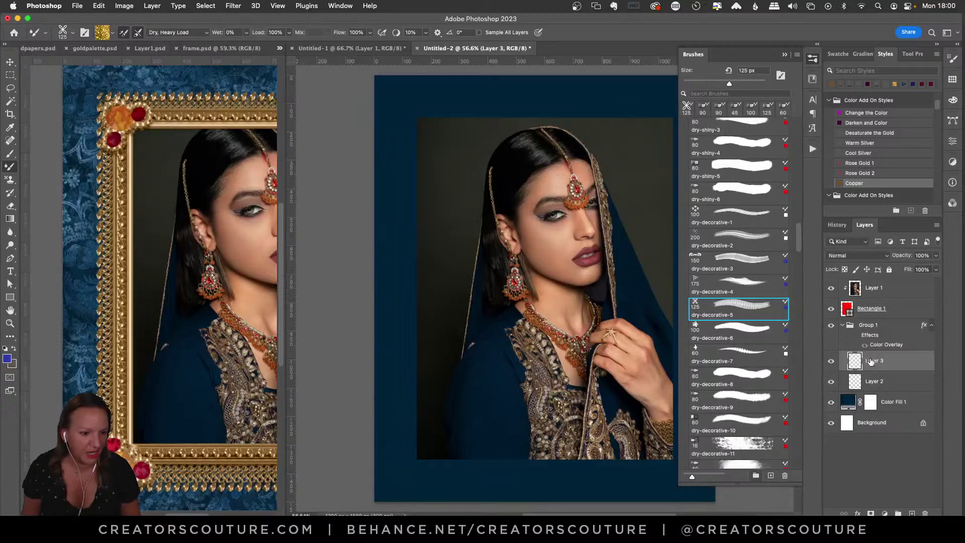
# Step: Move Layer 1 and Rectangle 1 together into Group 1, beneath Layer 2
pyautogui.click(874, 311)
pyautogui.keyDown('shift'); pyautogui.click(874, 289); pyautogui.keyUp('shift')
pyautogui.moveTo(872, 301); pyautogui.dragTo(862, 392)
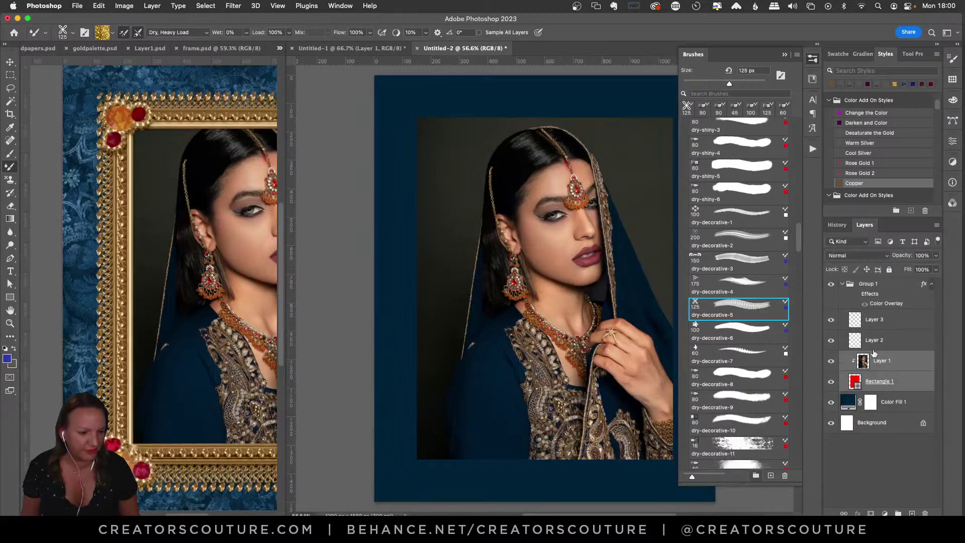
# Step: On Layer 3, test straight and wavy gold dry-decorative-5 strokes down the portrait's left side, undoing the straight one
pyautogui.click(878, 320)
pyautogui.moveTo(421, 117); pyautogui.dragTo(411, 358)
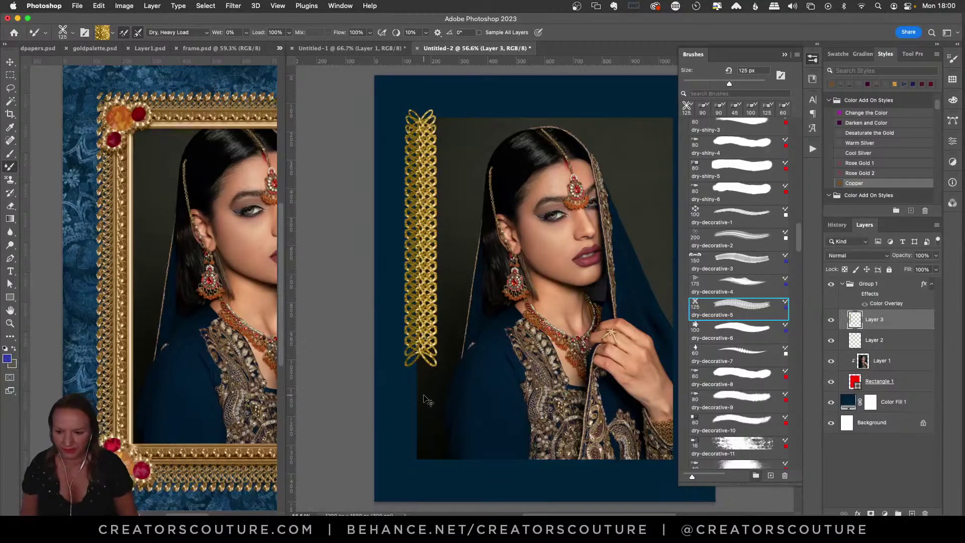
pyautogui.press('super+z')
pyautogui.moveTo(442, 126)
pyautogui.mouseDown()
pyautogui.moveTo(437, 168)
pyautogui.moveTo(452, 223)
pyautogui.moveTo(446, 288)
pyautogui.moveTo(428, 325)
pyautogui.moveTo(442, 389)
pyautogui.mouseUp()
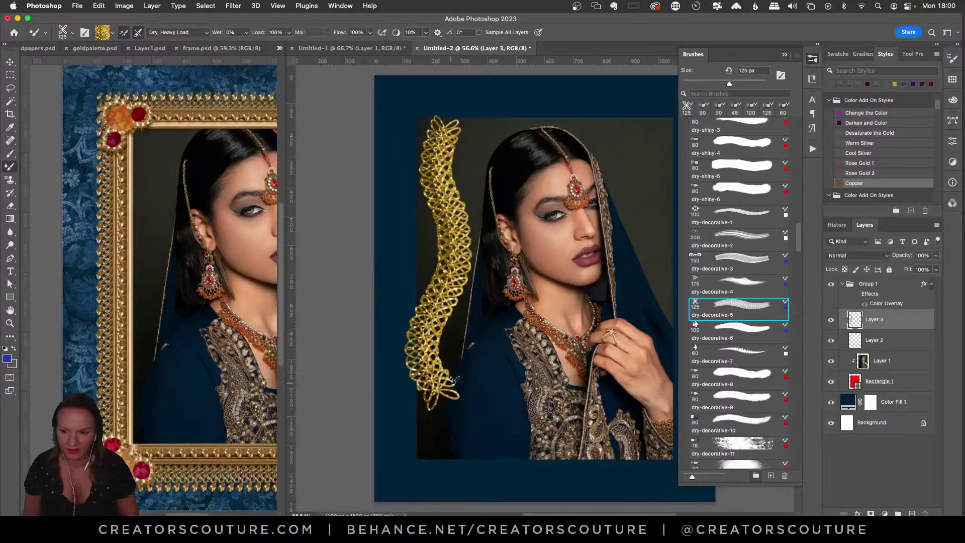
# Step: Temporarily shift the braided border on Layer 5 in frame.psd, and return to Untitled-2 to remove the wavy test stroke
pyautogui.click(190, 48)
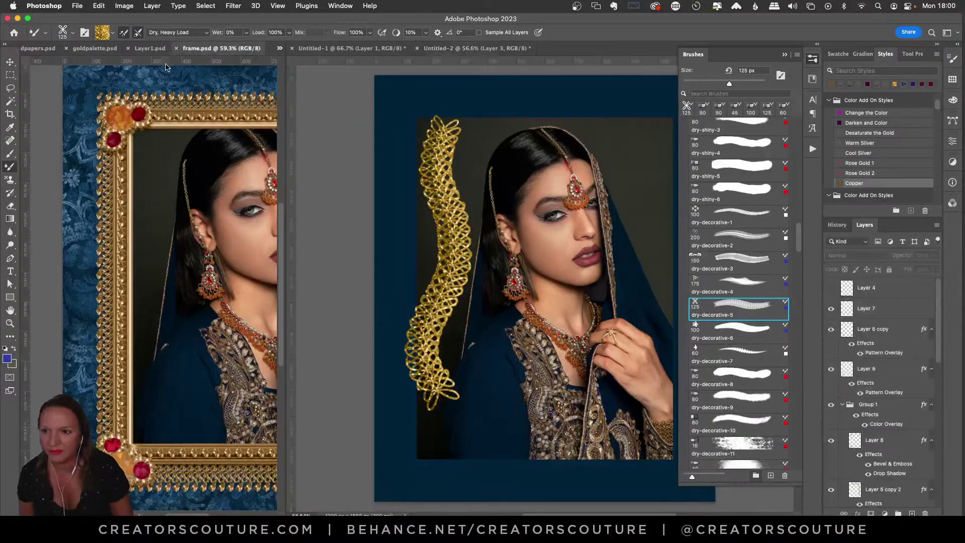
pyautogui.click(10, 61)
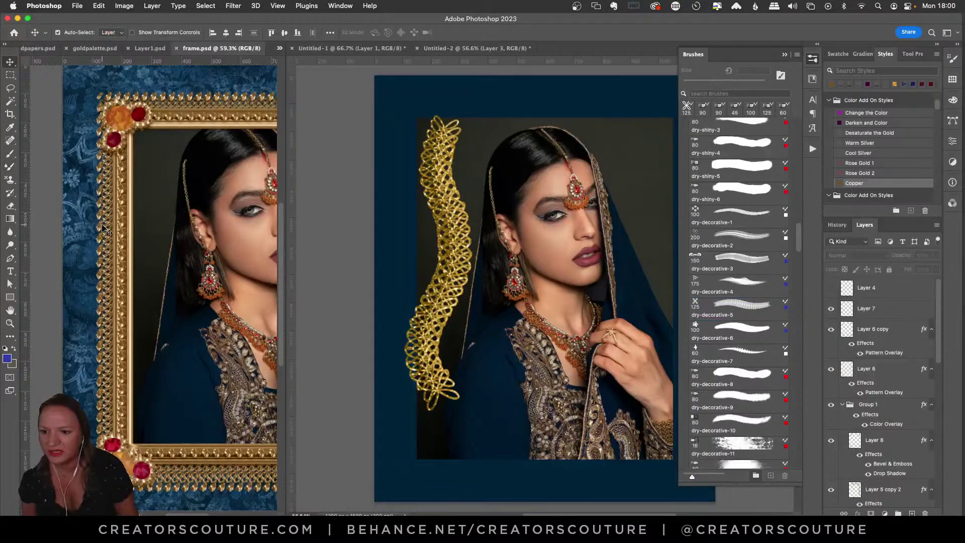
pyautogui.moveTo(109, 227); pyautogui.dragTo(76, 208)
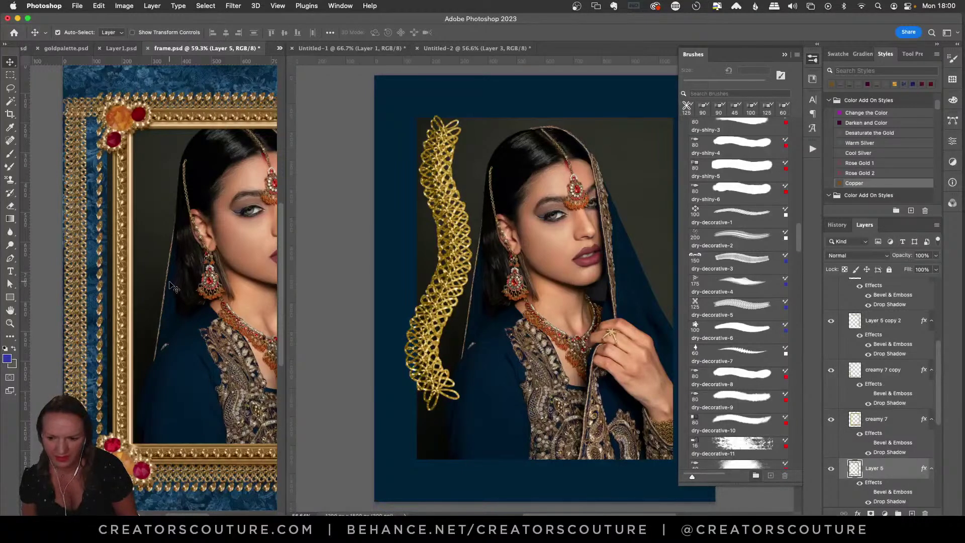
pyautogui.moveTo(171, 289); pyautogui.dragTo(98, 296)
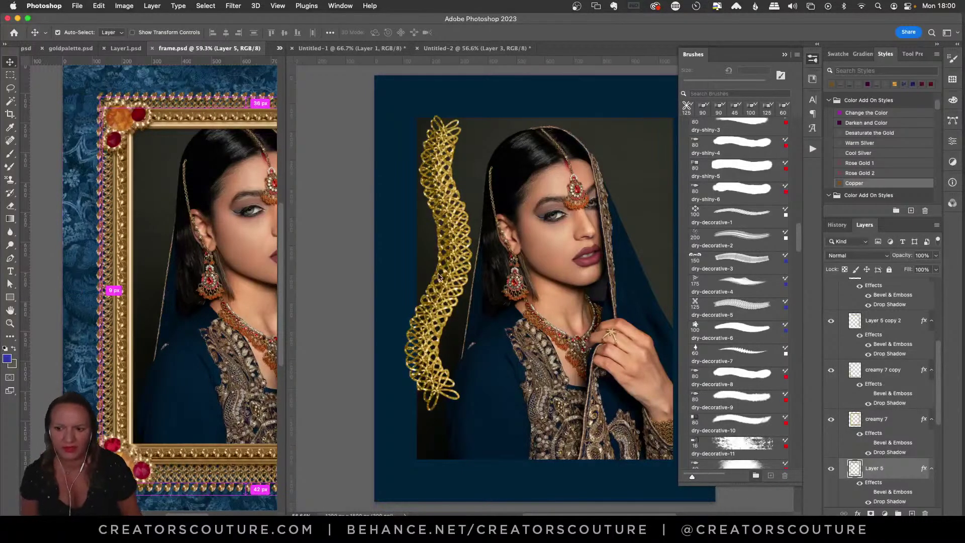
pyautogui.click(337, 135)
pyautogui.moveTo(337, 135); pyautogui.dragTo(146, 88)
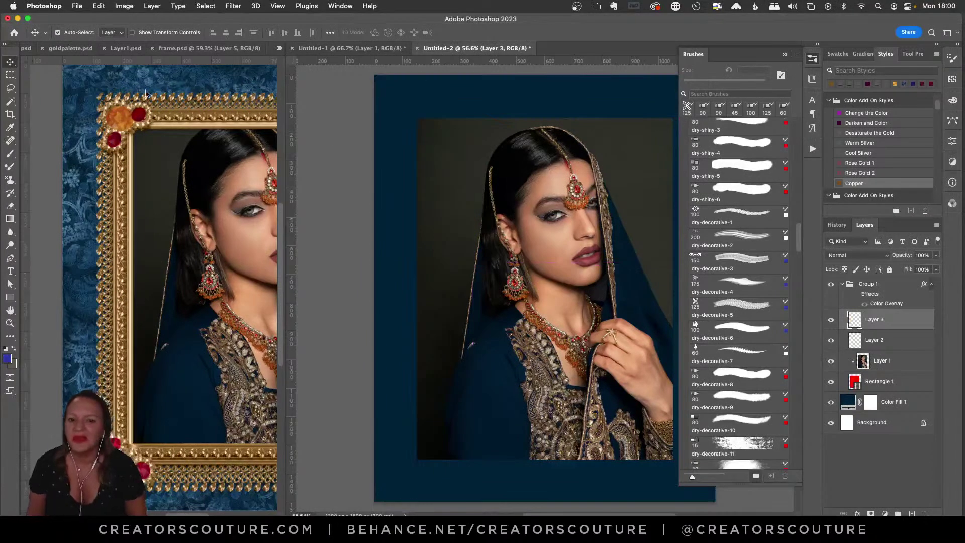
# Step: Activate the Mixer Brush, try a smaller size, and reload the dry-decorative-5 brush at 125 px
pyautogui.click(10, 166)
pyautogui.press('[')
pyautogui.press('[')
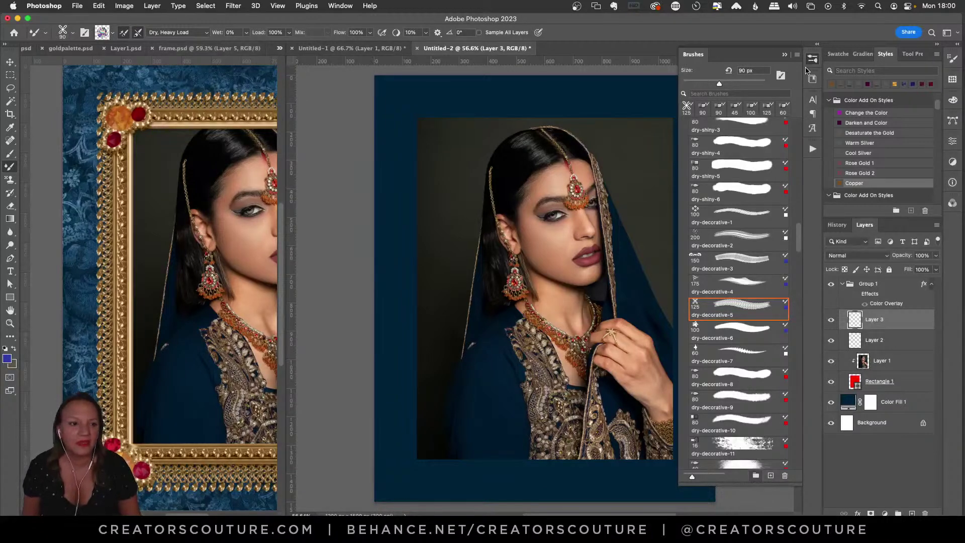
pyautogui.click(724, 305)
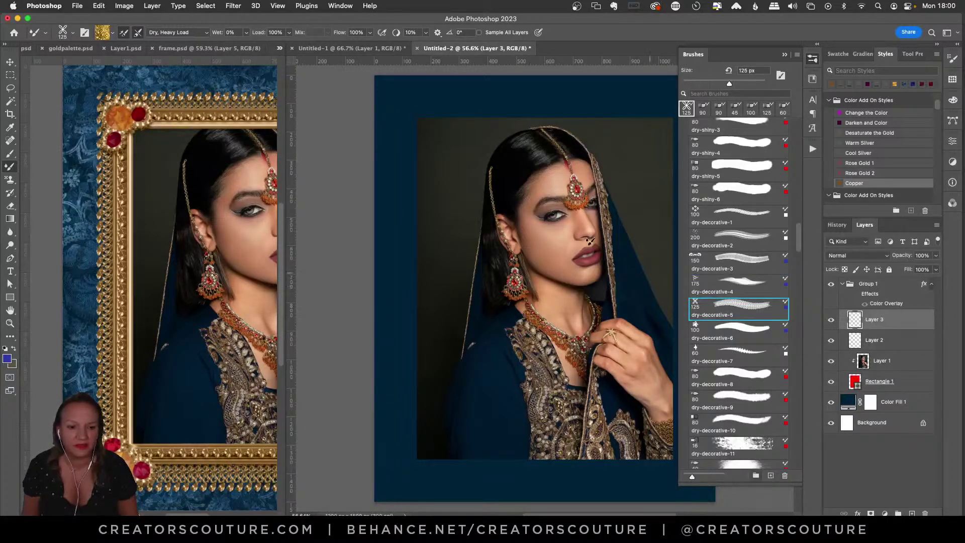
# Step: Try a straight dry-decorative-5 stroke at 125 px down the portrait's left edge and undo it
pyautogui.moveTo(420, 112)
pyautogui.mouseDown()
pyautogui.moveTo(397, 307)
pyautogui.moveTo(415, 406)
pyautogui.mouseUp()
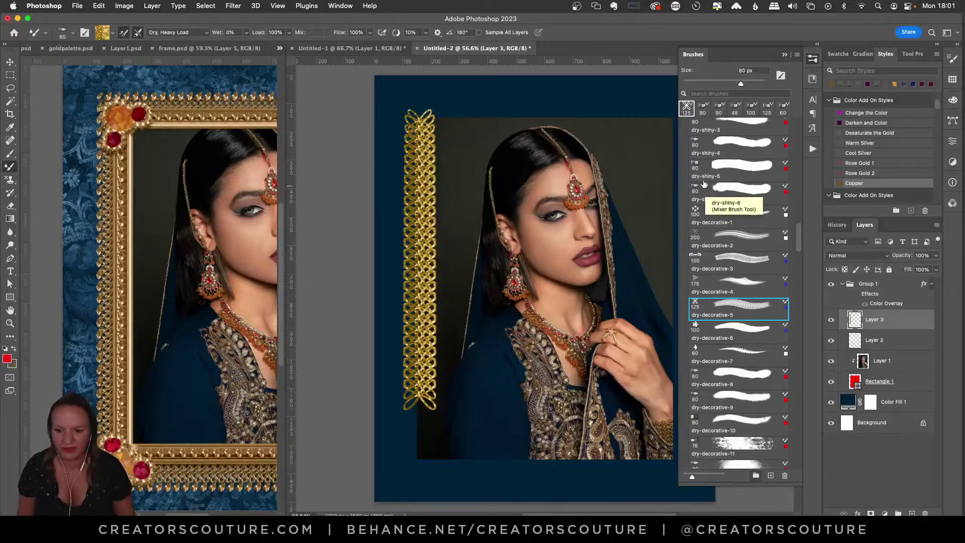
pyautogui.press('super+z')
# Step: Hide the brush list and reduce the mixer brush size to 90 px
pyautogui.click(812, 59)
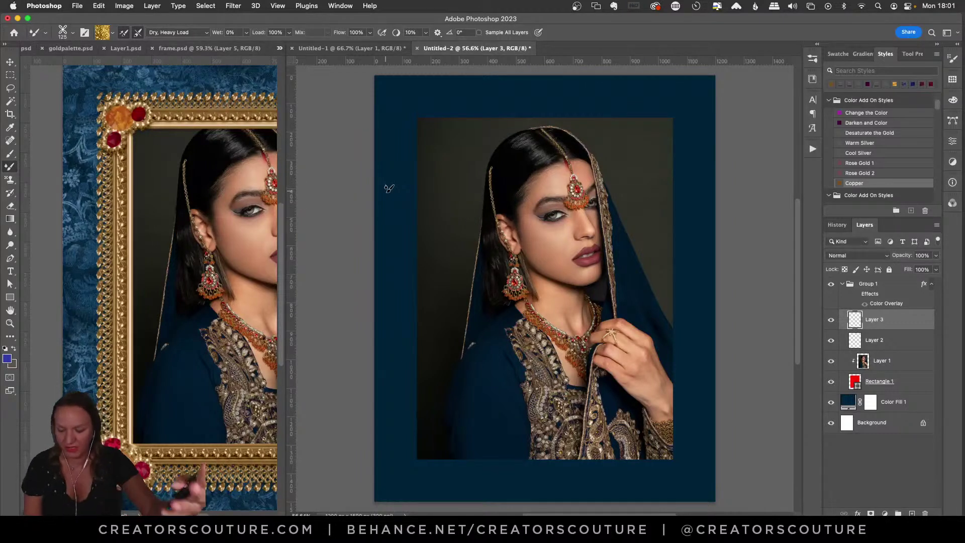
pyautogui.press('.')
pyautogui.press('[')
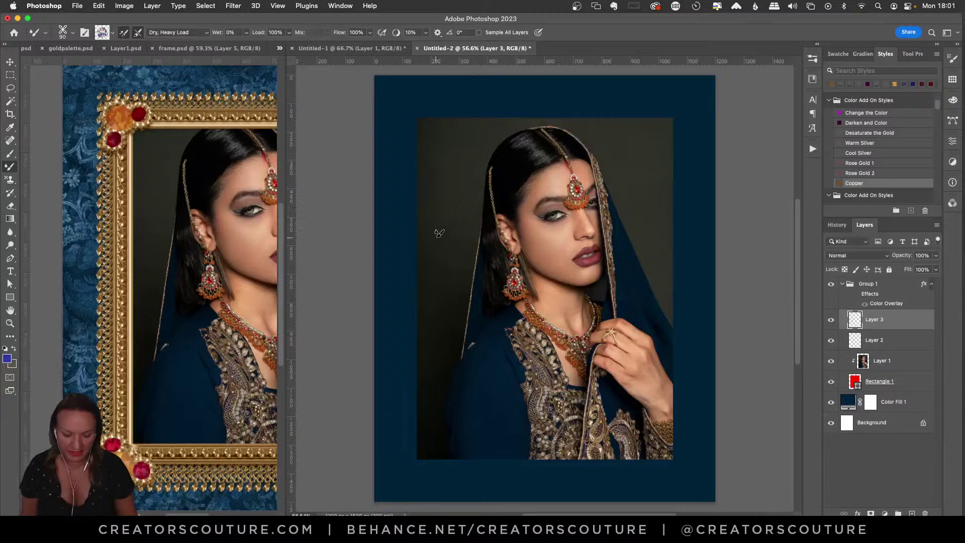
# Step: Try a slanted dry-decorative-5 stroke at 90 px beside the portrait's left edge and undo it
pyautogui.moveTo(438, 177); pyautogui.dragTo(425, 341)
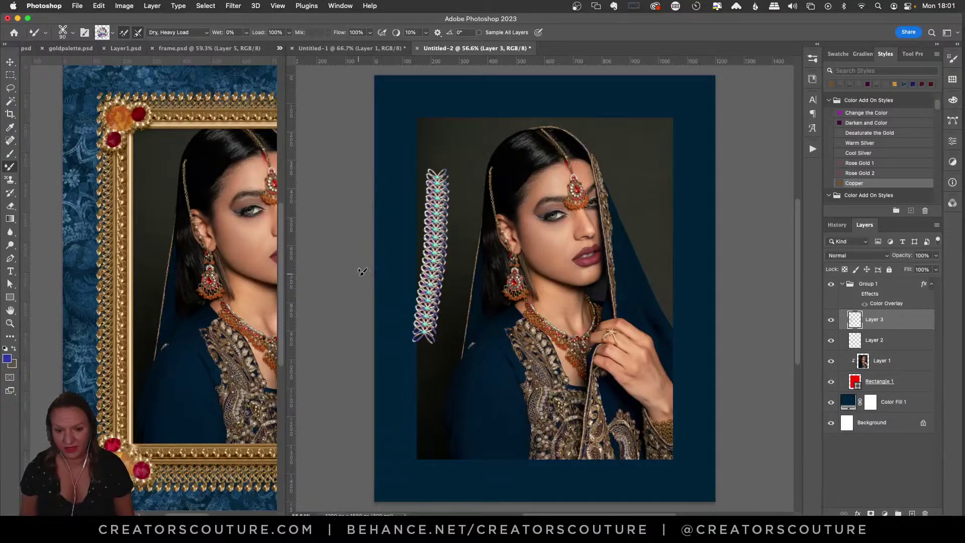
pyautogui.press('super+z')
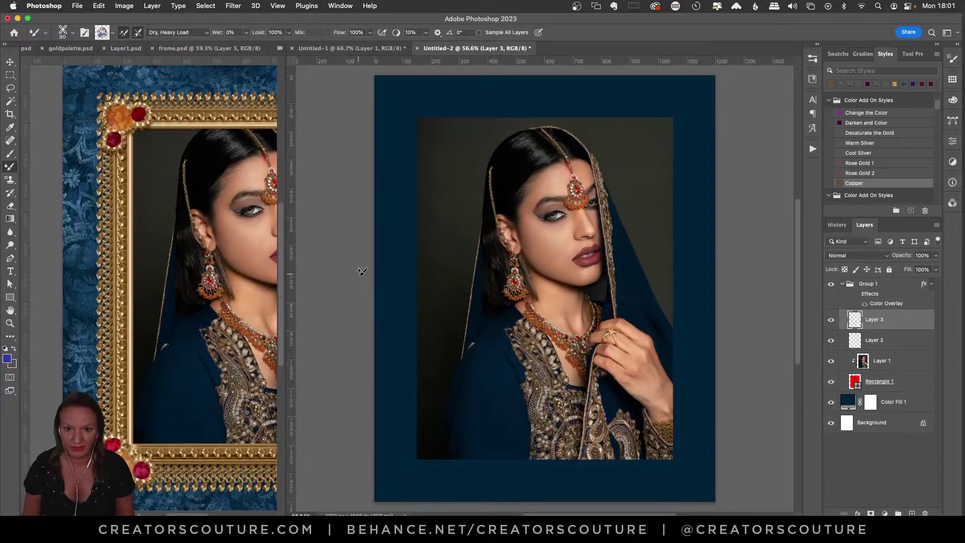
# Step: Select the original gold layer in goldpalette.psd, and load the mixer brush with gold glitter texture from goldpapers.psd
pyautogui.click(281, 48)
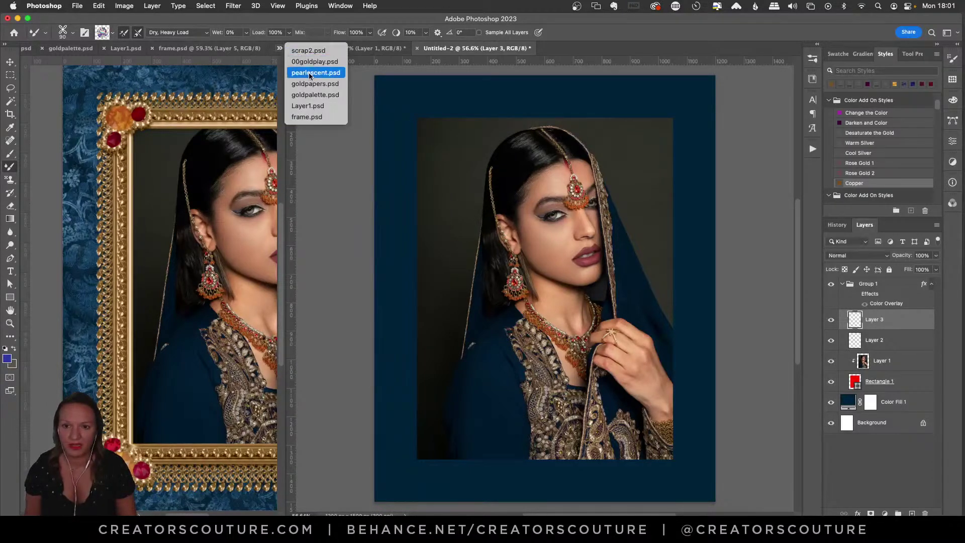
pyautogui.click(316, 94)
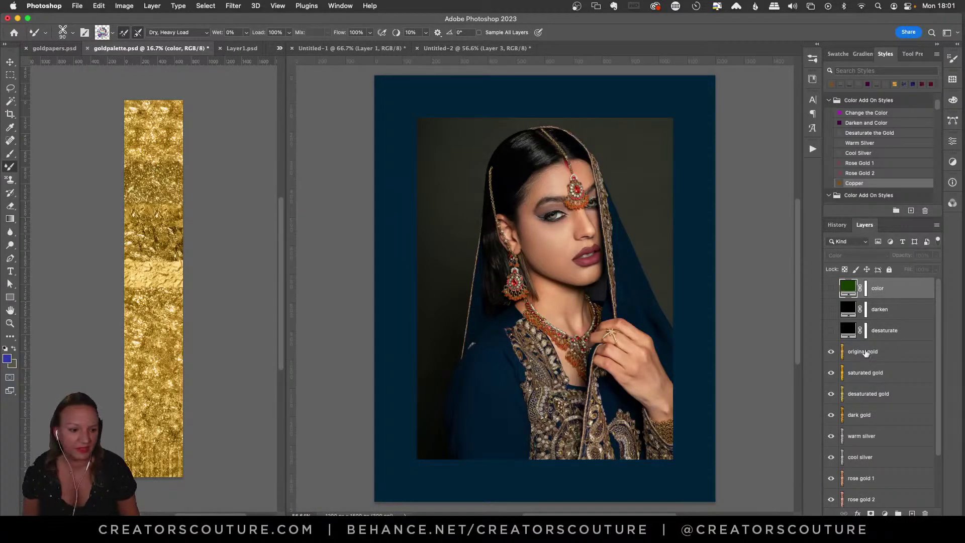
pyautogui.click(864, 351)
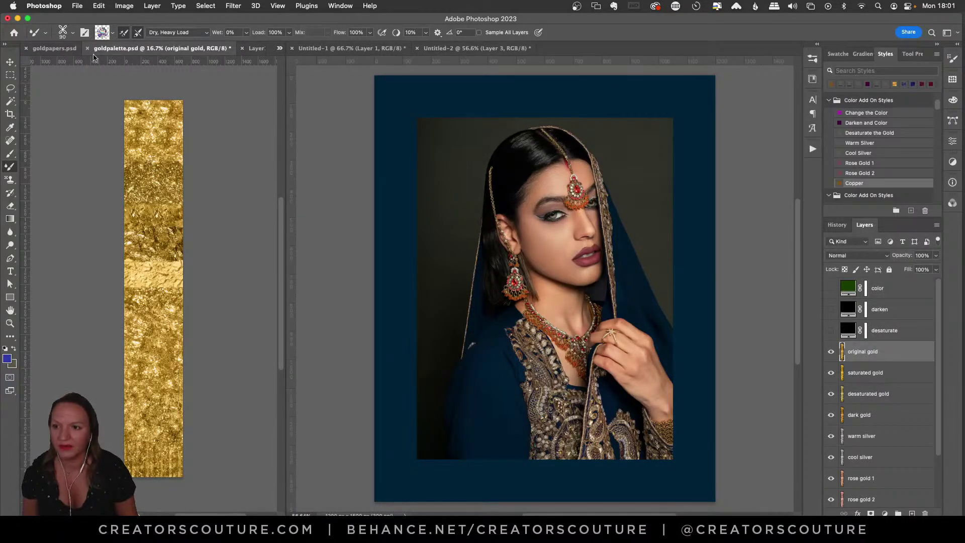
pyautogui.click(54, 48)
pyautogui.keyDown('alt'); pyautogui.click(190, 218); pyautogui.keyUp('alt')
pyautogui.keyDown('alt'); pyautogui.click(187, 224); pyautogui.keyUp('alt')
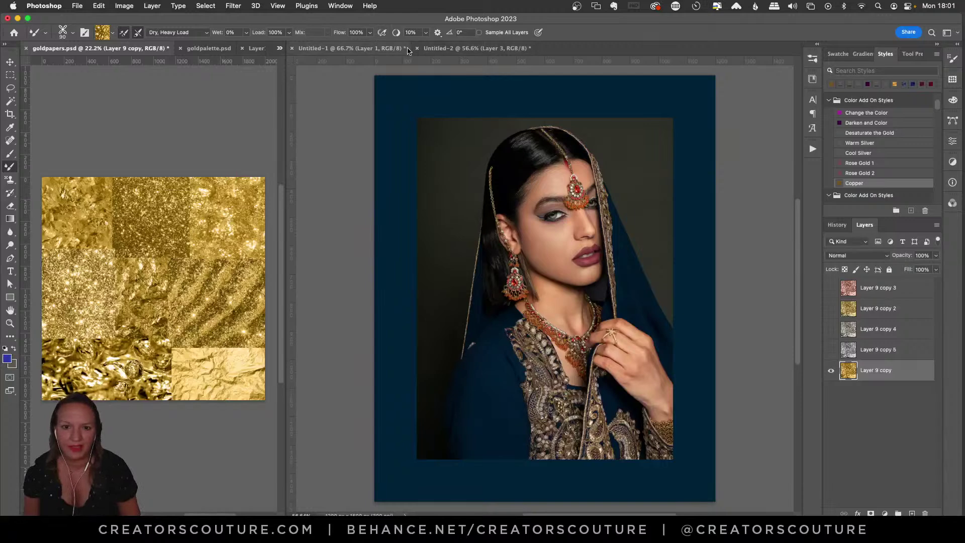
# Step: Try the loaded gold in Untitled-2 with a braided stroke down the portrait's upper left edge, and undo it
pyautogui.click(441, 49)
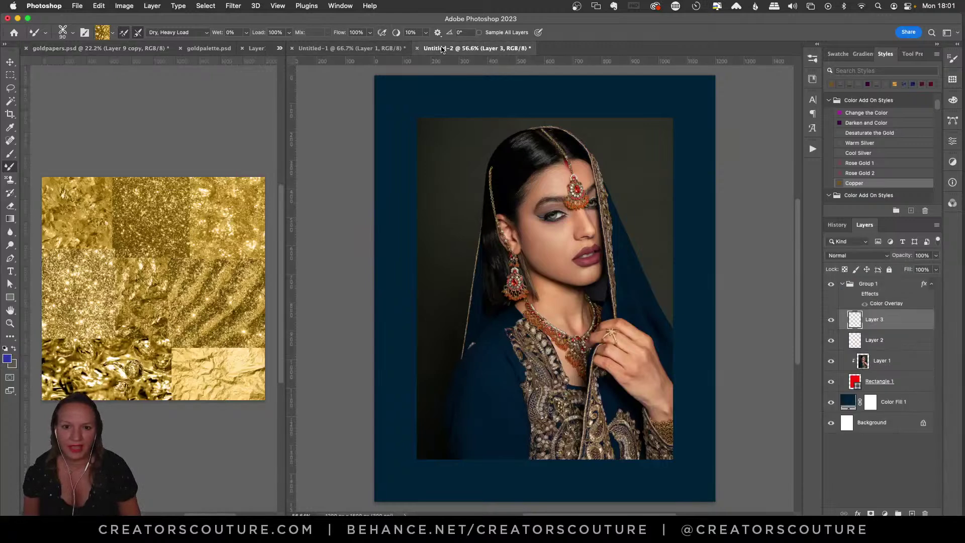
pyautogui.click(355, 48)
pyautogui.click(442, 48)
pyautogui.moveTo(426, 121); pyautogui.dragTo(413, 279)
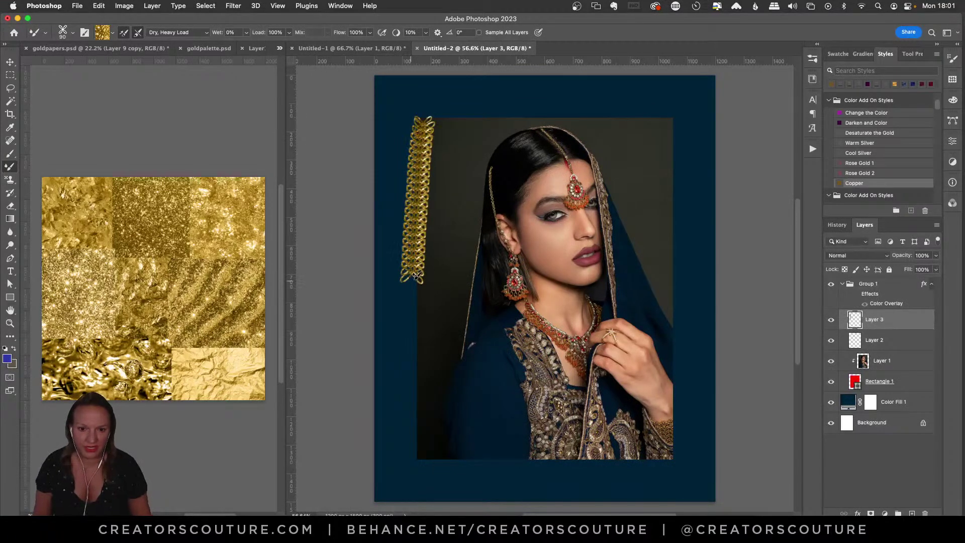
pyautogui.press('super+z')
# Step: Sample the dark gold glitter patch in goldpapers.psd, try it along the portrait's left edge, and undo the stroke
pyautogui.click(157, 212)
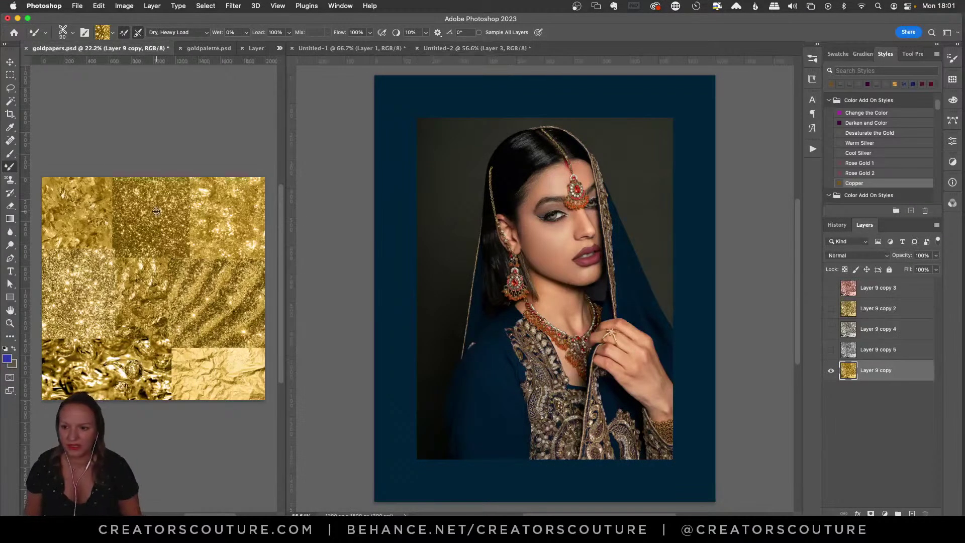
pyautogui.keyDown('alt'); pyautogui.click(151, 213); pyautogui.keyUp('alt')
pyautogui.click(365, 120)
pyautogui.moveTo(420, 115); pyautogui.dragTo(418, 317)
pyautogui.press('super+z')
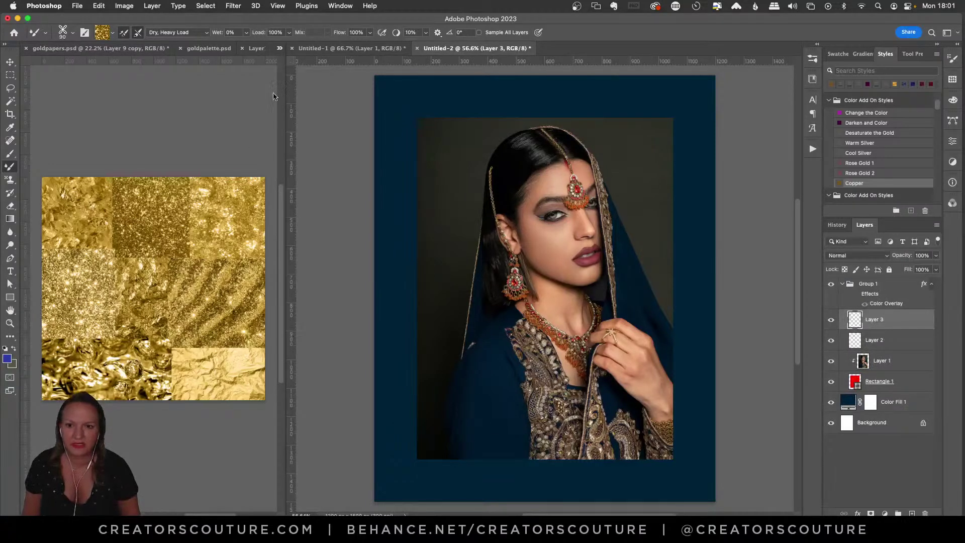
# Step: Sample the bright gold foil patch in goldpapers.psd, try it along the portrait's left edge, and undo the stroke
pyautogui.click(223, 216)
pyautogui.keyDown('alt'); pyautogui.click(226, 219); pyautogui.keyUp('alt')
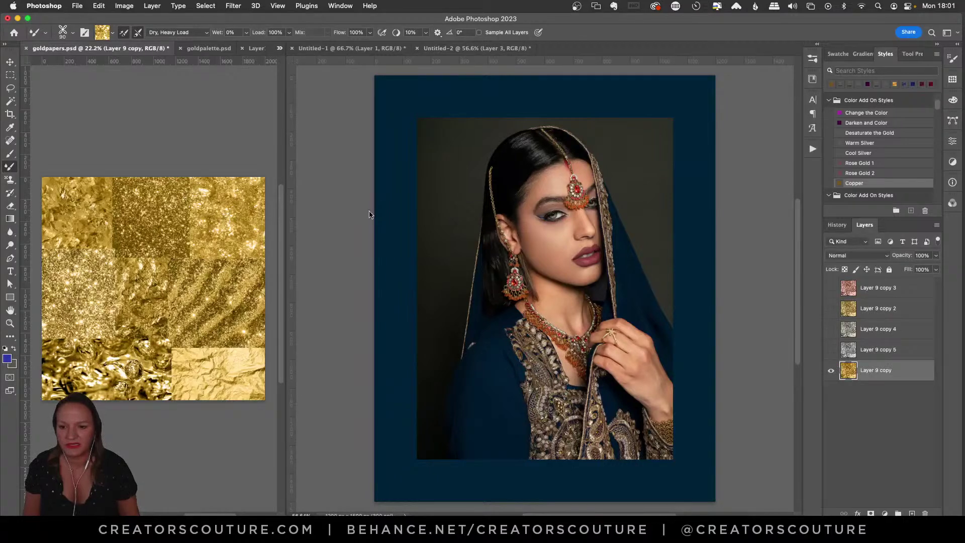
pyautogui.click(396, 200)
pyautogui.moveTo(416, 120); pyautogui.dragTo(416, 378)
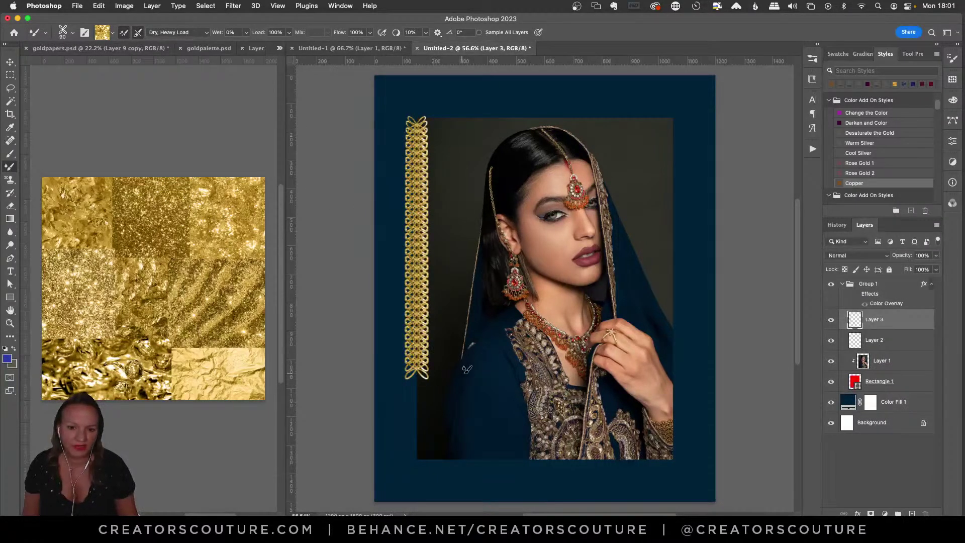
pyautogui.press('super+z')
# Step: Resample the dark gold glitter patch in goldpapers.psd, test another straight border stroke in Untitled-2, and undo it
pyautogui.click(133, 138)
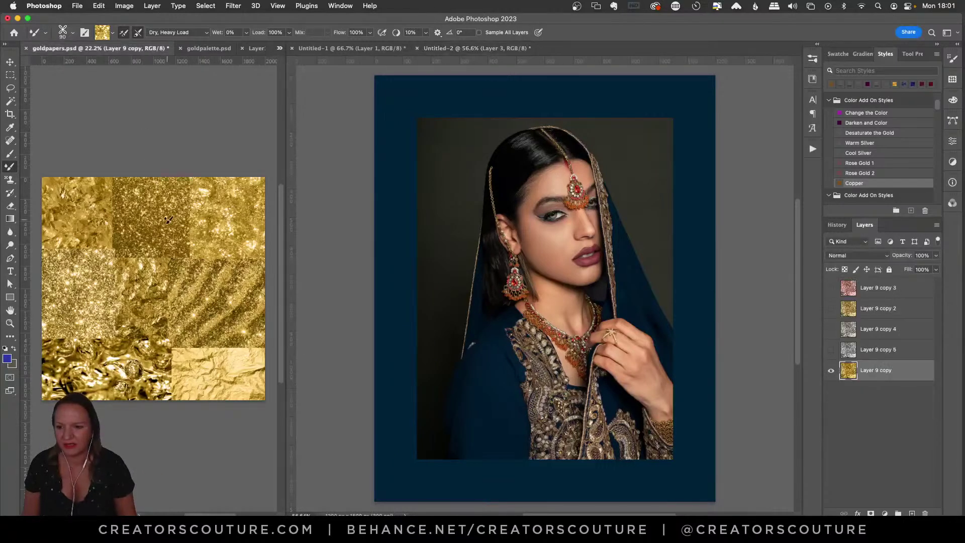
pyautogui.keyDown('alt'); pyautogui.click(145, 217); pyautogui.keyUp('alt')
pyautogui.keyDown('alt'); pyautogui.click(151, 212); pyautogui.keyUp('alt')
pyautogui.click(443, 161)
pyautogui.moveTo(418, 115); pyautogui.dragTo(419, 370)
pyautogui.hotkey('ctrl', 'z')
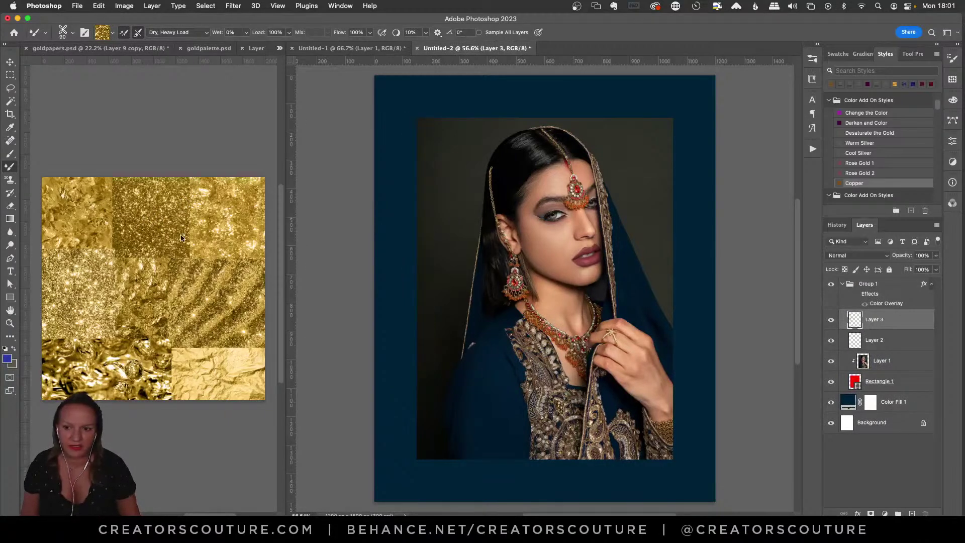
# Step: Load the brush from the seam between the dark glitter and bright foil patches in goldpapers.psd, then test and undo a stroke
pyautogui.click(190, 221)
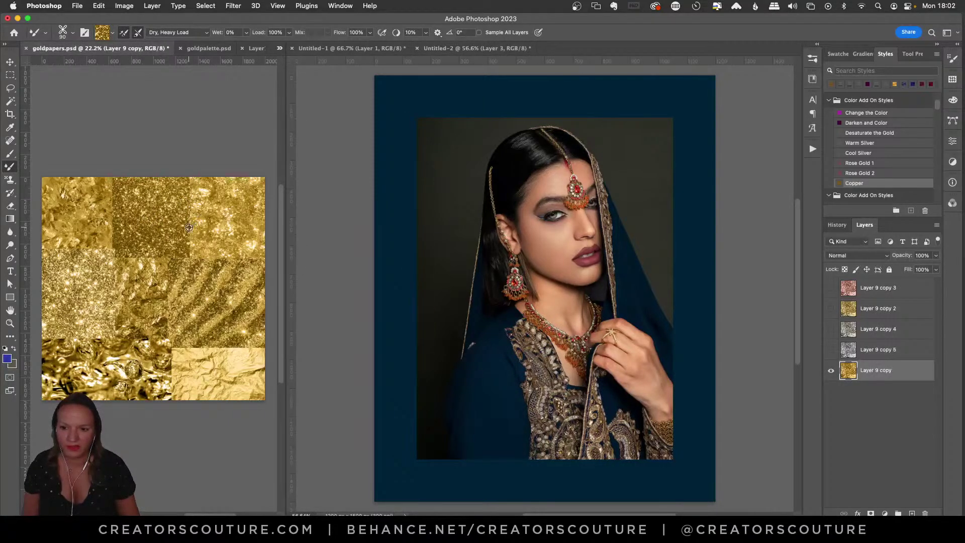
pyautogui.keyDown('alt'); pyautogui.click(189, 226); pyautogui.keyUp('alt')
pyautogui.click(404, 178)
pyautogui.moveTo(422, 116); pyautogui.dragTo(417, 381)
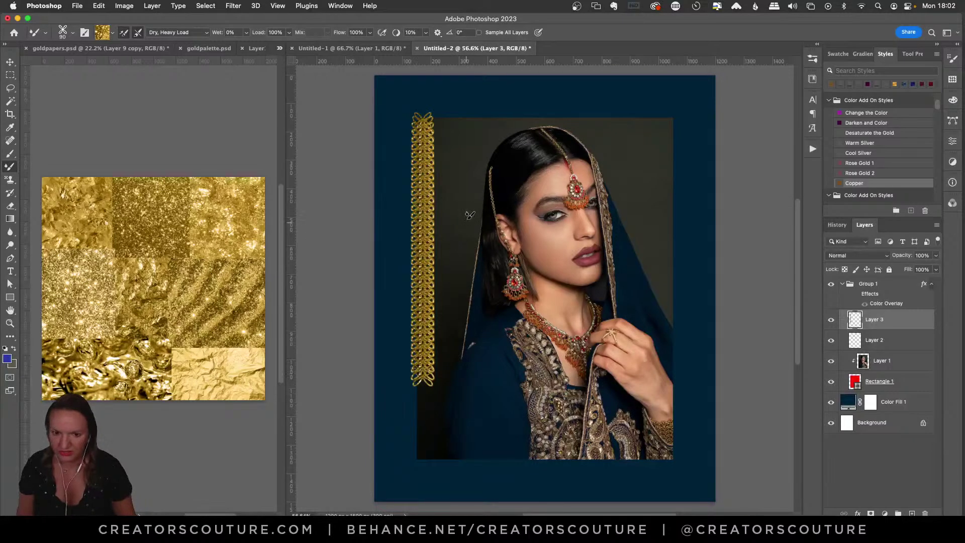
pyautogui.press('super+z')
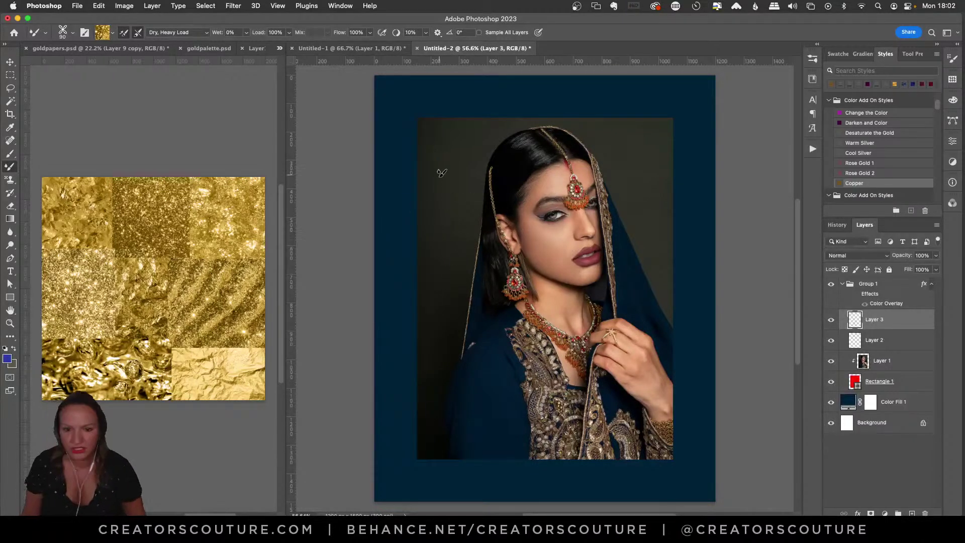
# Step: Display frame.psd as reference and paint a straight braided gold border down the portrait's full left edge in Untitled-2
pyautogui.click(278, 48)
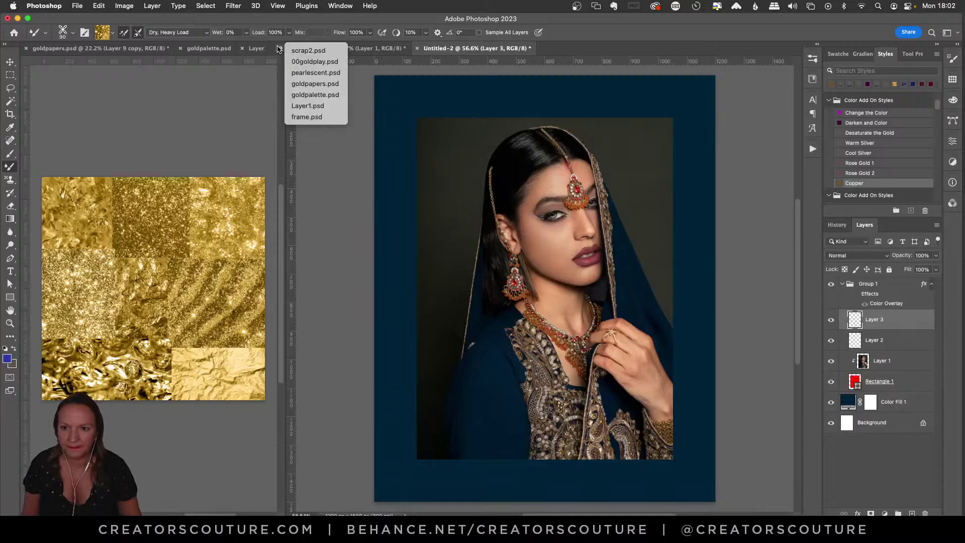
pyautogui.click(309, 117)
pyautogui.click(436, 132)
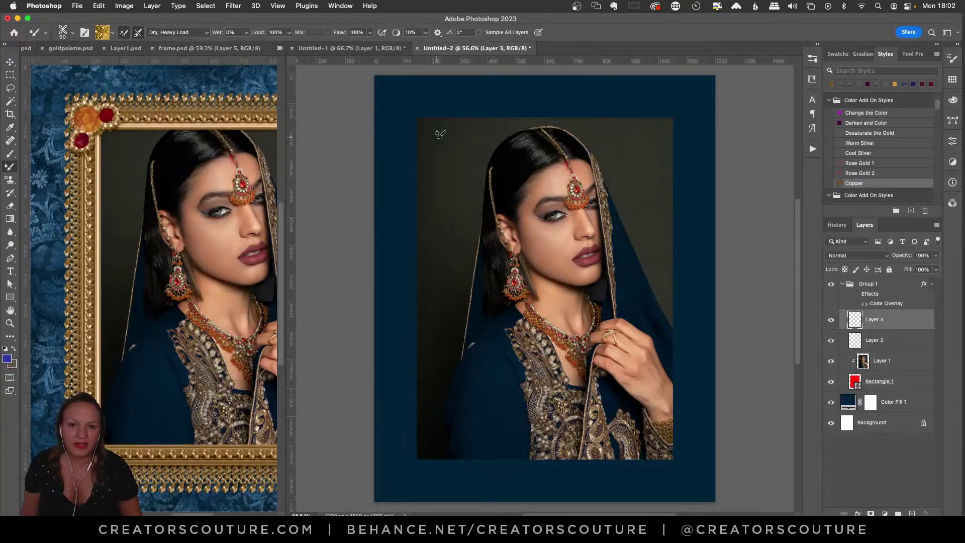
pyautogui.moveTo(422, 111)
pyautogui.mouseDown()
pyautogui.moveTo(404, 374)
pyautogui.moveTo(422, 464)
pyautogui.mouseUp()
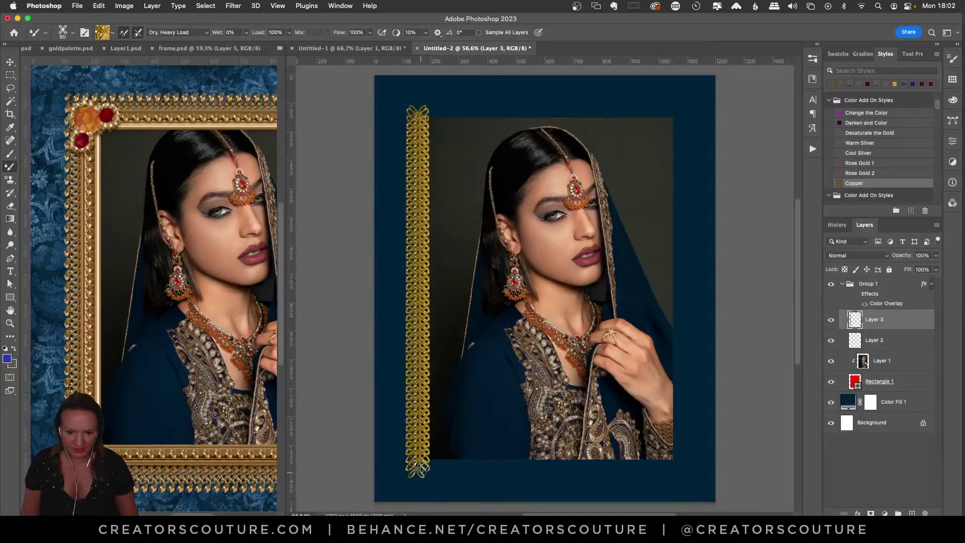
# Step: Paint the braided gold border along the portrait's bottom, right and top edges on Layer 3, redoing the bottom stroke once
pyautogui.moveTo(421, 465); pyautogui.dragTo(573, 467)
pyautogui.press('super+z')
pyautogui.moveTo(424, 461); pyautogui.dragTo(674, 461)
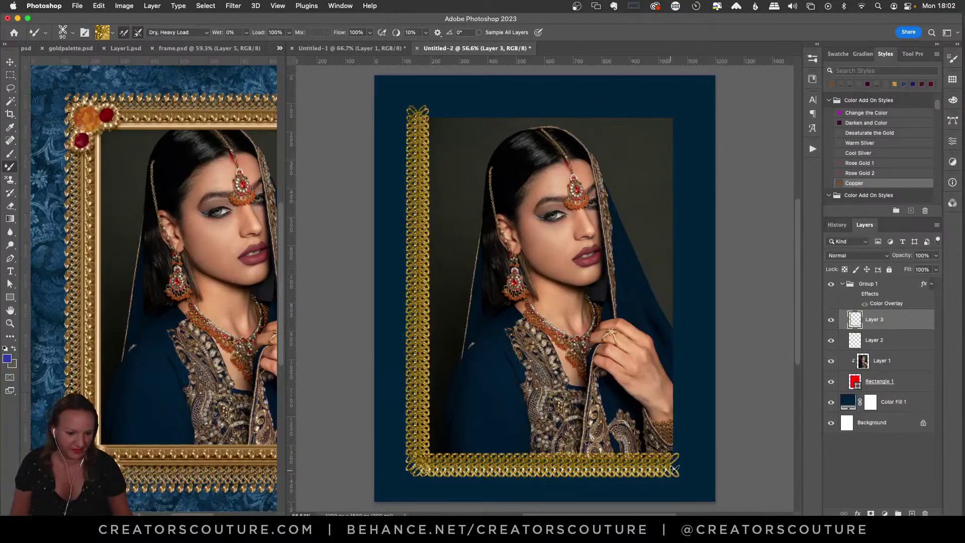
pyautogui.moveTo(676, 468); pyautogui.dragTo(685, 112)
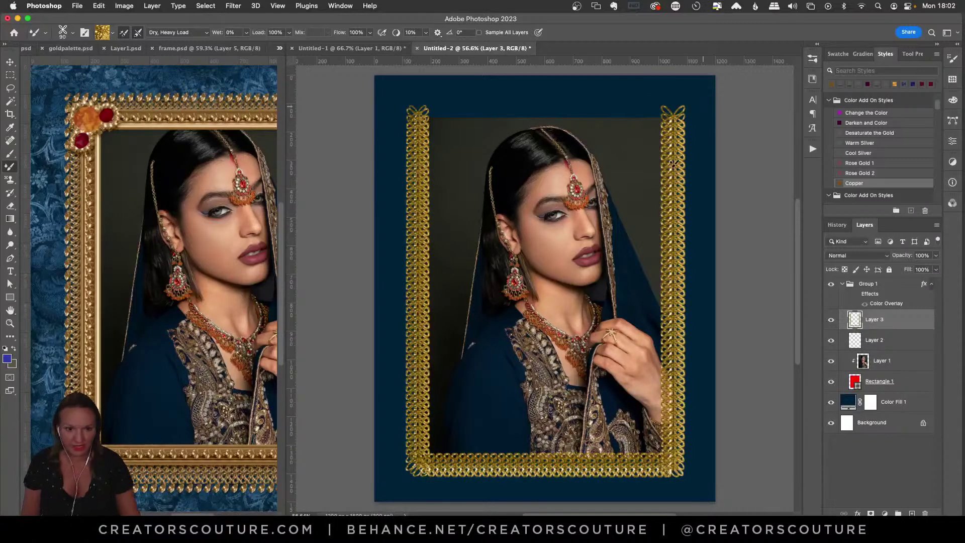
pyautogui.moveTo(674, 113); pyautogui.dragTo(422, 114)
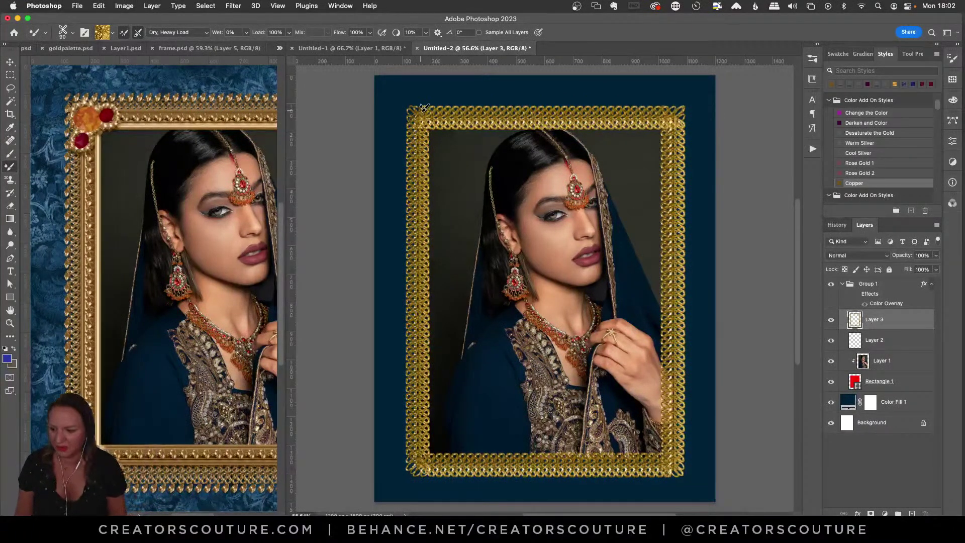
# Step: Compare the GoldPlay Add Dimension styles 1 to 5 on Layer 3 and apply add-dimension-1
pyautogui.moveTo(936, 108); pyautogui.dragTo(939, 207)
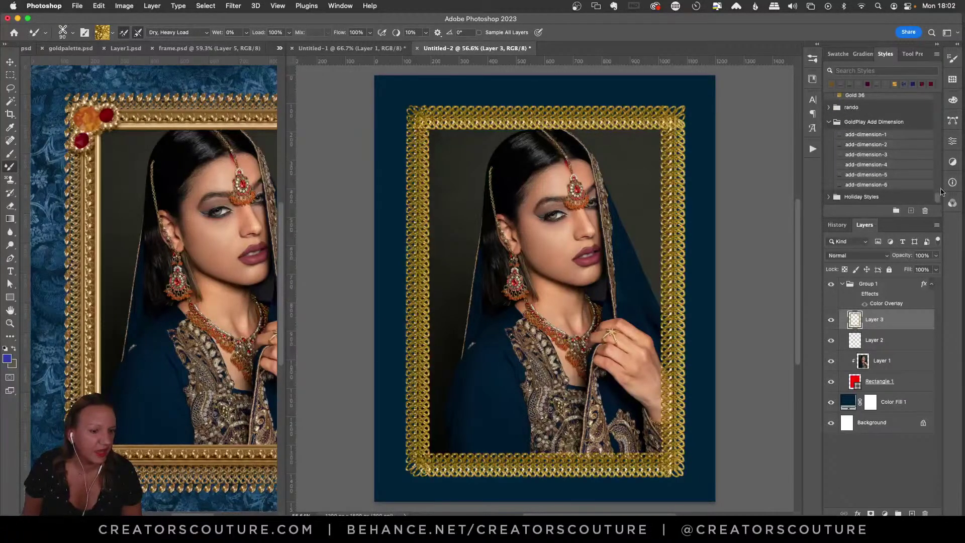
pyautogui.click(860, 135)
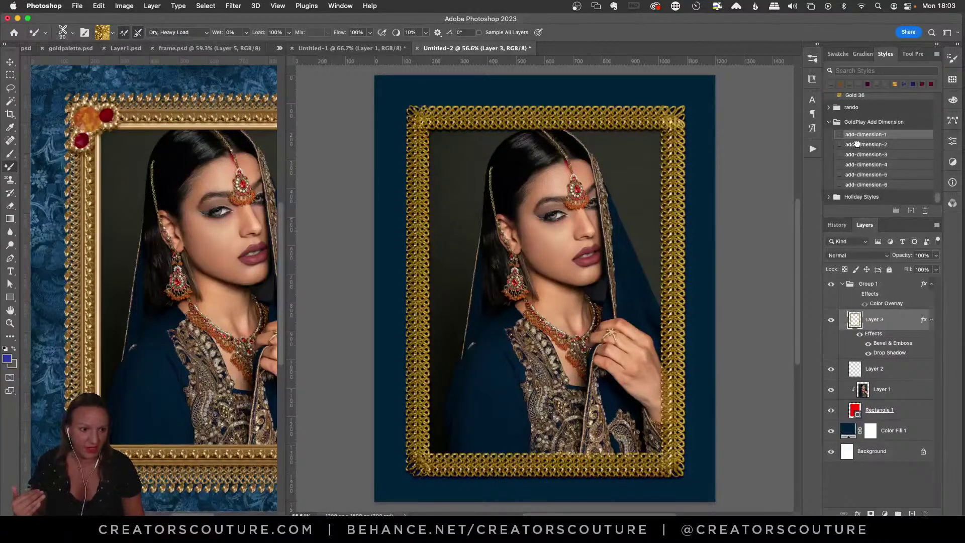
pyautogui.click(858, 146)
pyautogui.click(860, 156)
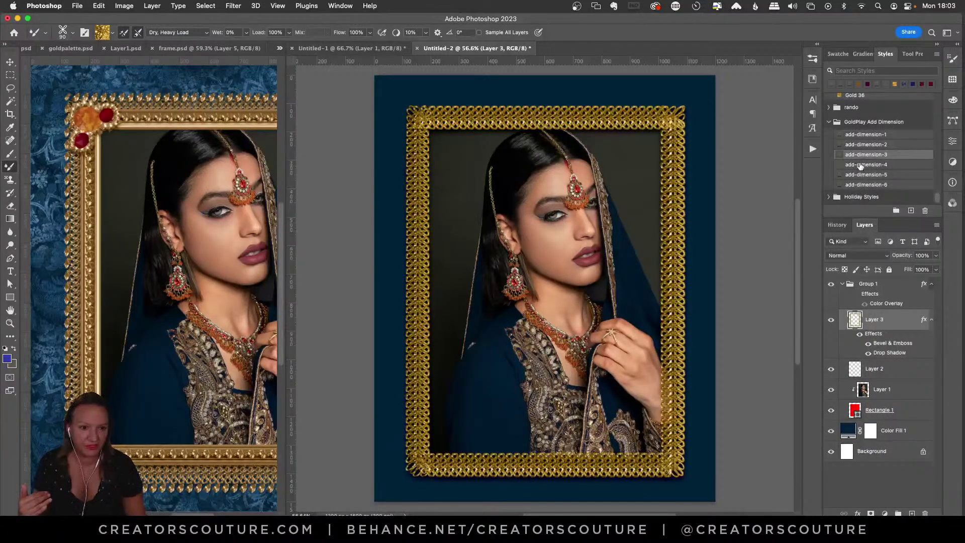
pyautogui.click(859, 165)
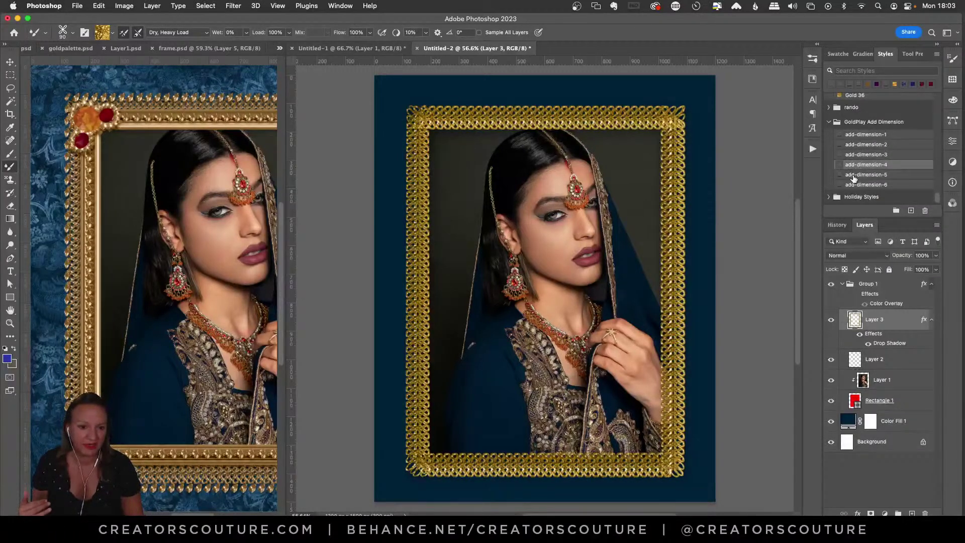
pyautogui.click(859, 174)
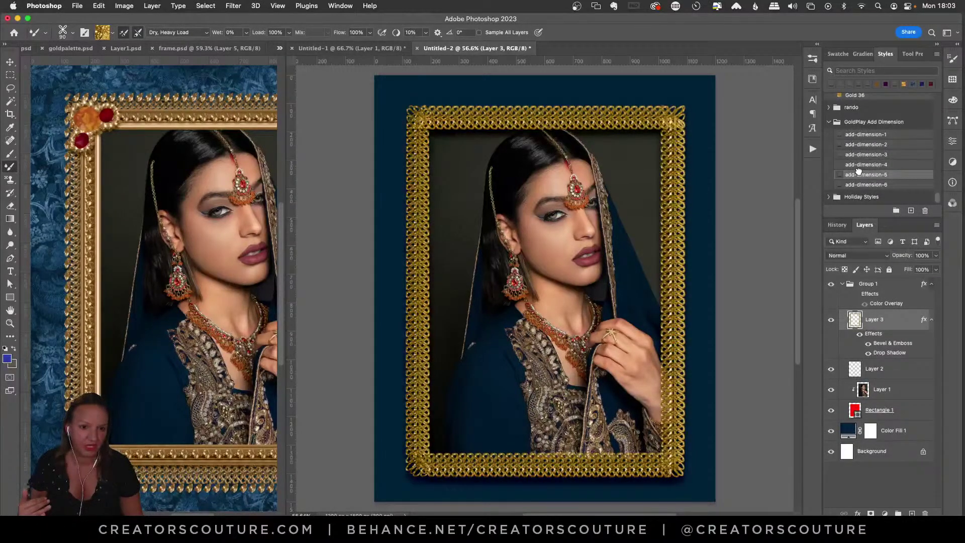
pyautogui.click(859, 135)
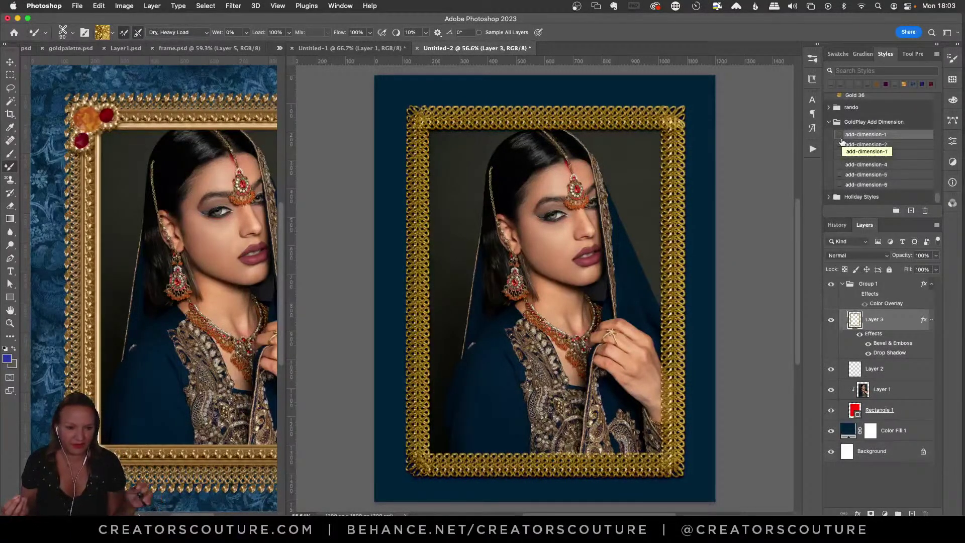
# Step: Open the Bevel & Emboss settings of Layer 3's gold border with the border in view beside the dialog
pyautogui.click(10, 323)
pyautogui.moveTo(433, 297)
pyautogui.mouseDown()
pyautogui.moveTo(483, 302)
pyautogui.moveTo(445, 315)
pyautogui.moveTo(471, 312)
pyautogui.mouseUp()
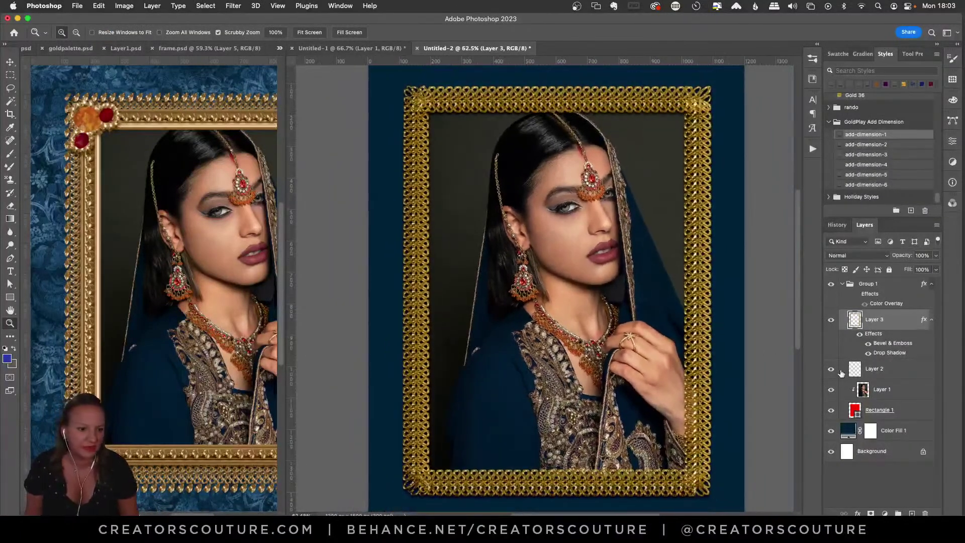
pyautogui.doubleClick(882, 344)
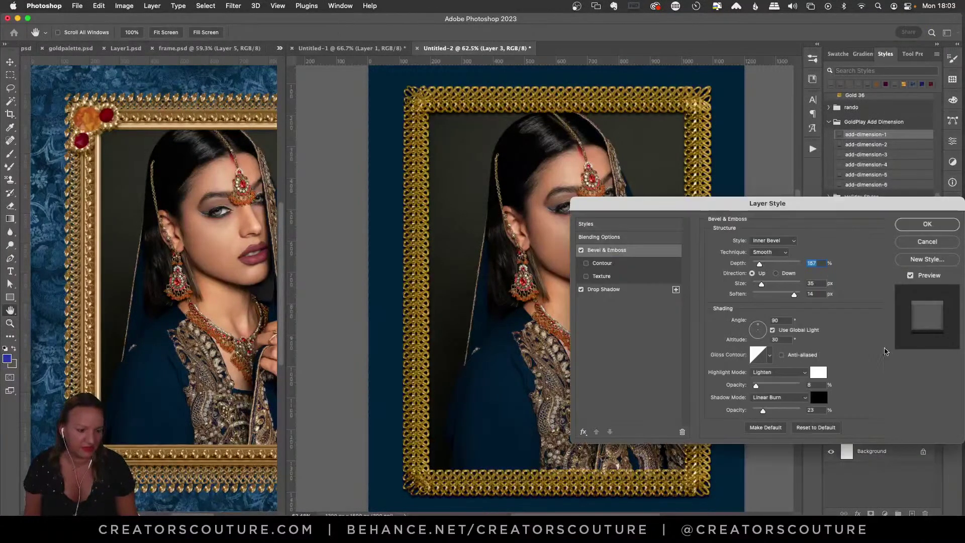
pyautogui.moveTo(714, 203); pyautogui.dragTo(673, 239)
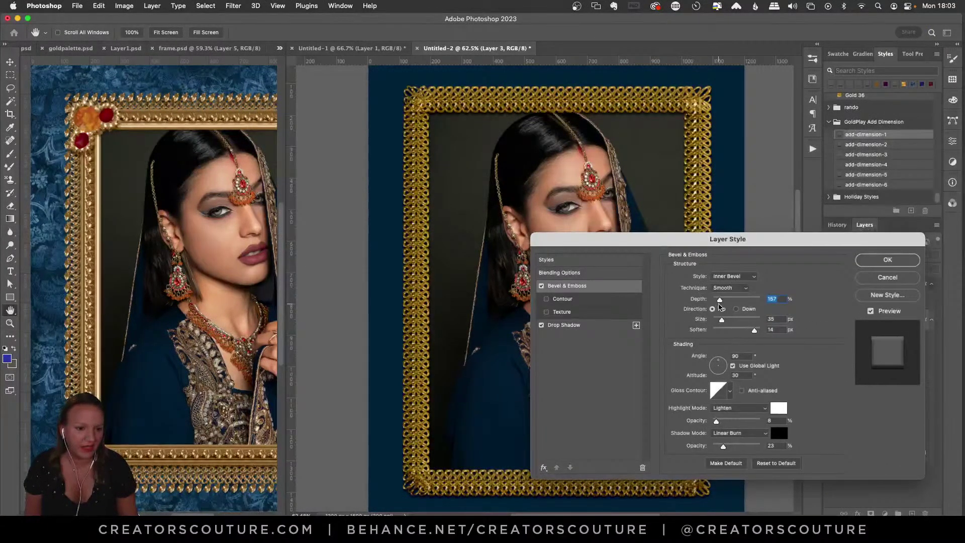
# Step: Fine-tune the Bevel & Emboss of the gold frame layer and accept the layer style together with its Drop Shadow
pyautogui.moveTo(723, 323); pyautogui.dragTo(710, 293)
pyautogui.click(564, 324)
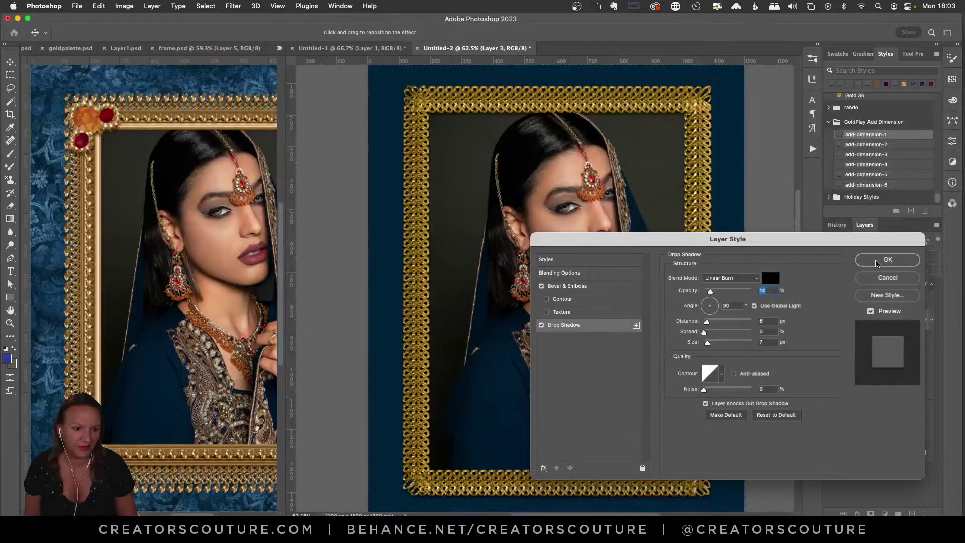
pyautogui.click(867, 260)
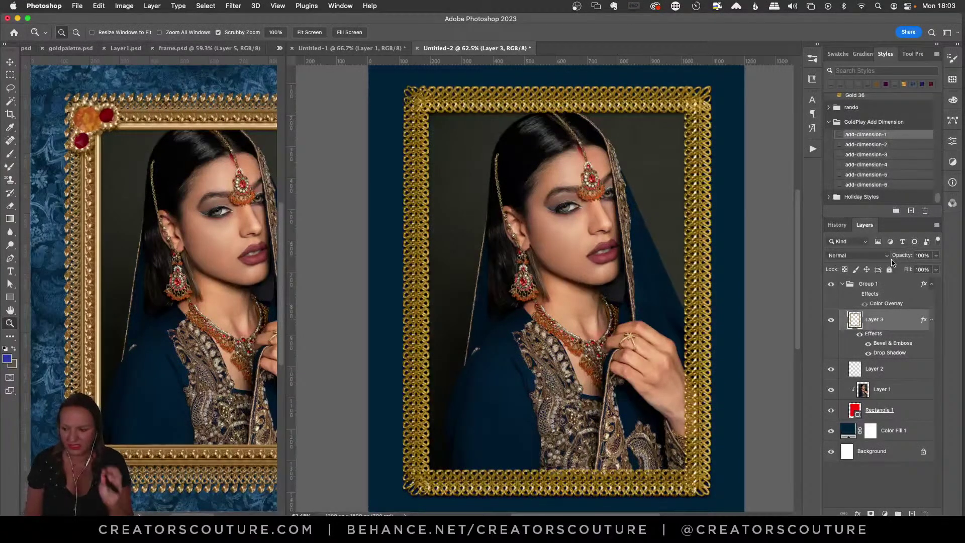
# Step: Show Group 1's layer effects and move Layer 1 and Rectangle 1 out of the group, directly beneath it
pyautogui.click(883, 369)
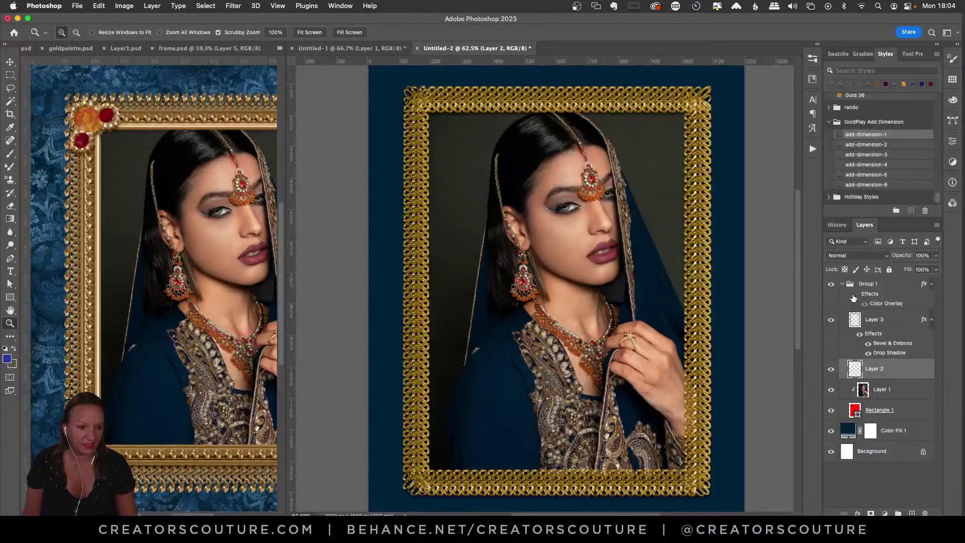
pyautogui.click(867, 285)
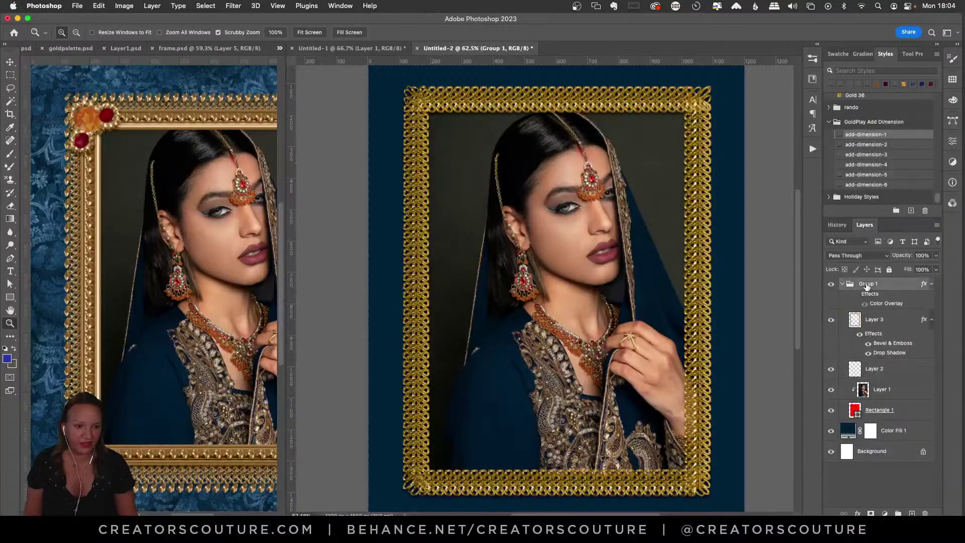
pyautogui.click(855, 295)
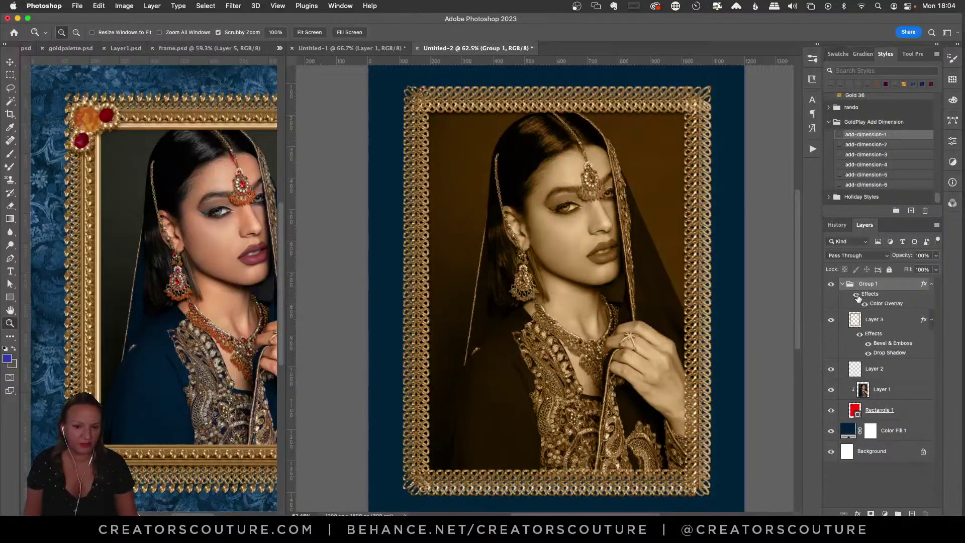
pyautogui.click(875, 321)
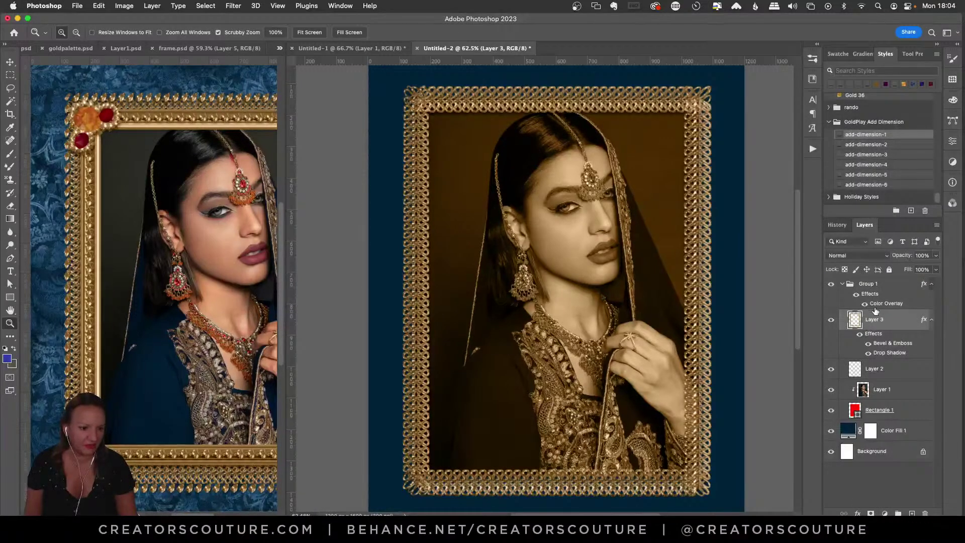
pyautogui.click(881, 390)
pyautogui.keyDown('shift'); pyautogui.click(877, 413); pyautogui.keyUp('shift')
pyautogui.moveTo(883, 421); pyautogui.dragTo(880, 426)
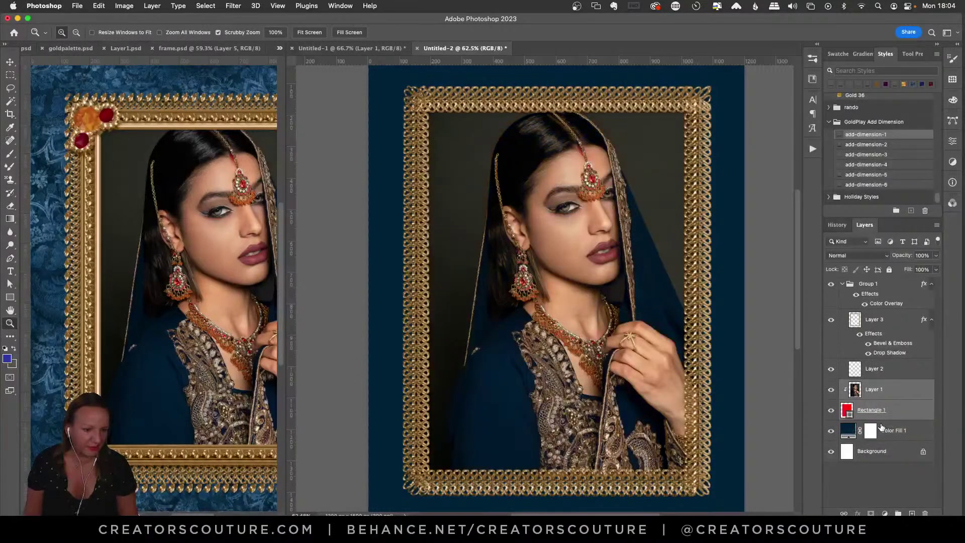
# Step: Compare the frame with Group 1's Color Overlay effect on and off, leaving the group's effects hidden
pyautogui.click(879, 296)
pyautogui.click(856, 295)
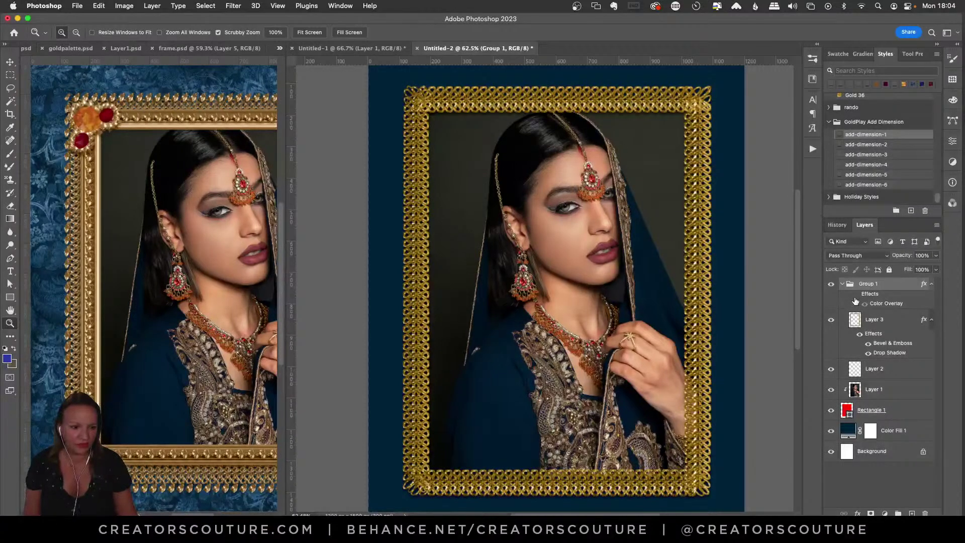
pyautogui.click(855, 295)
pyautogui.click(856, 296)
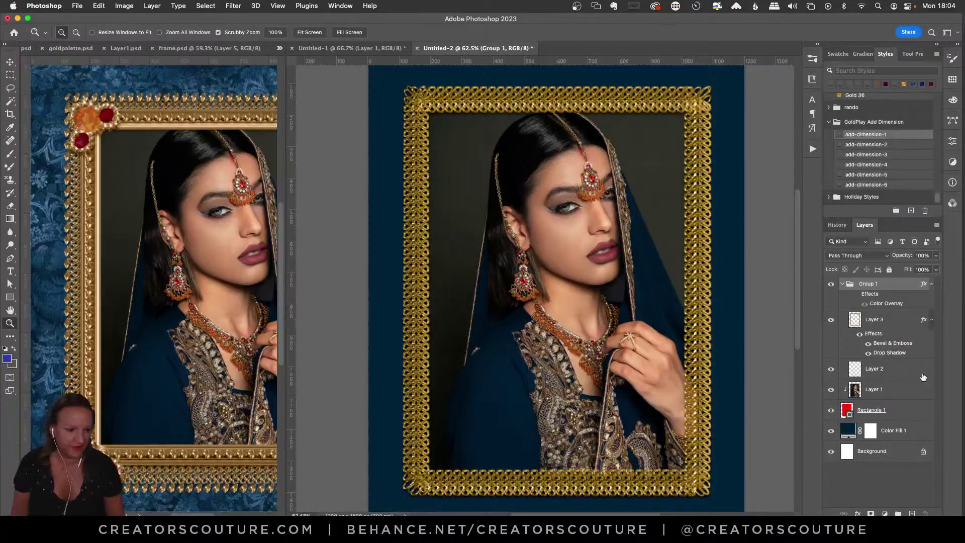
# Step: Duplicate Layer 3 inside Group 1 together with its Bevel & Emboss and Drop Shadow effects
pyautogui.click(881, 318)
pyautogui.keyDown('alt'); pyautogui.moveTo(890, 332); pyautogui.dragTo(906, 316); pyautogui.keyUp('alt')
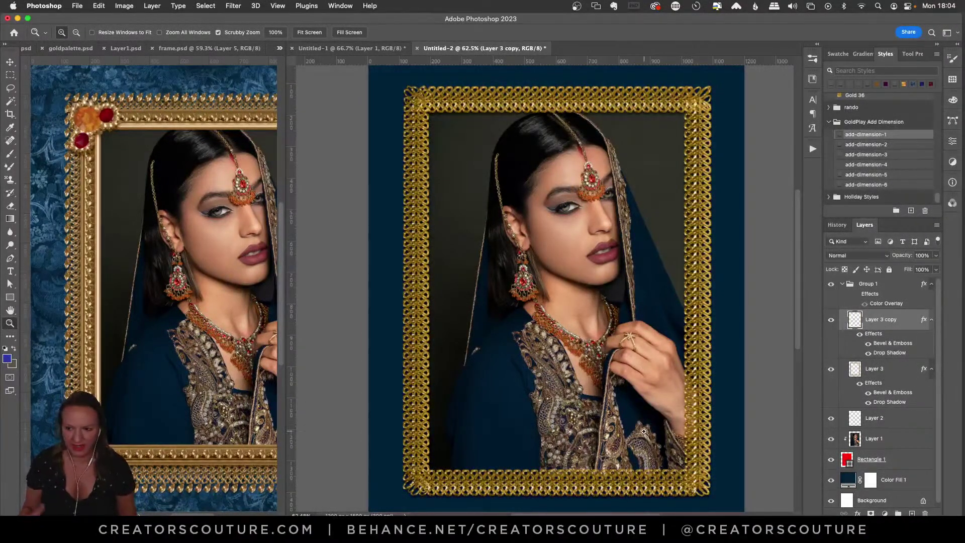
# Step: Check which layer forms the reference frame's side in frame.psd, return to Untitled-2 and choose a mixer brush from the brush library
pyautogui.click(10, 61)
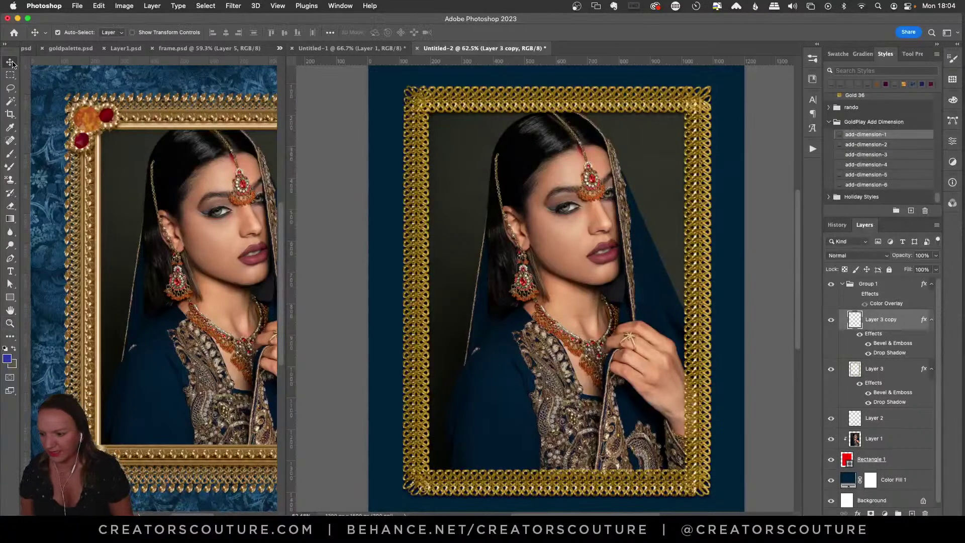
pyautogui.click(98, 280)
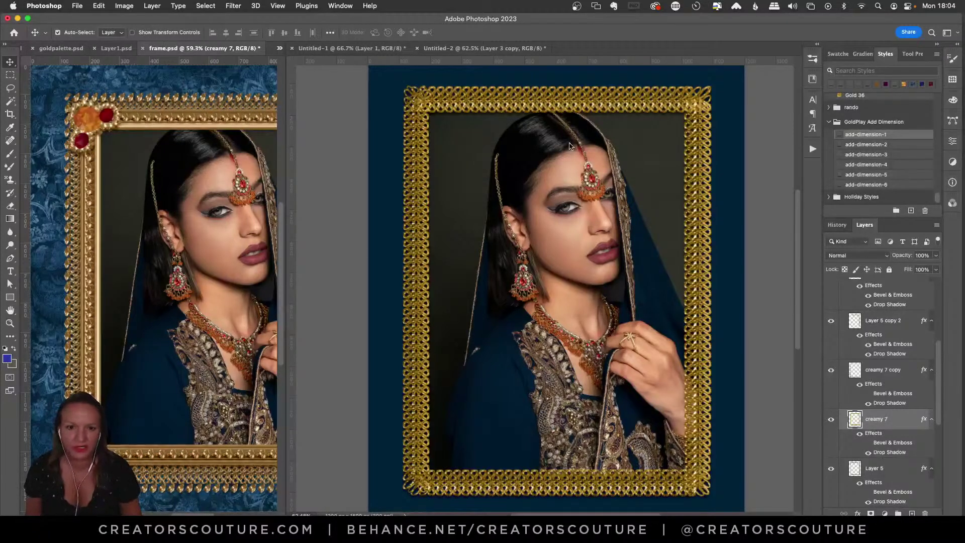
pyautogui.click(573, 162)
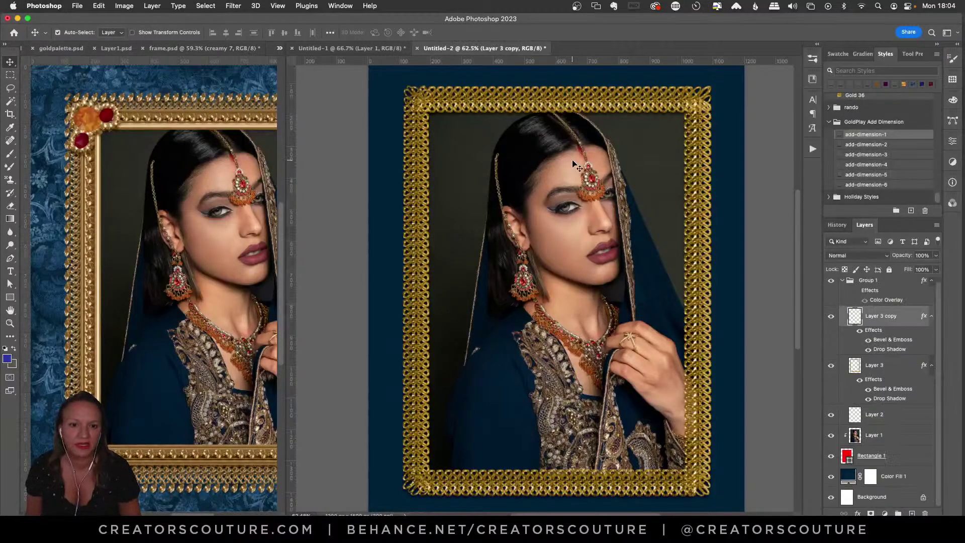
pyautogui.click(868, 340)
pyautogui.click(813, 59)
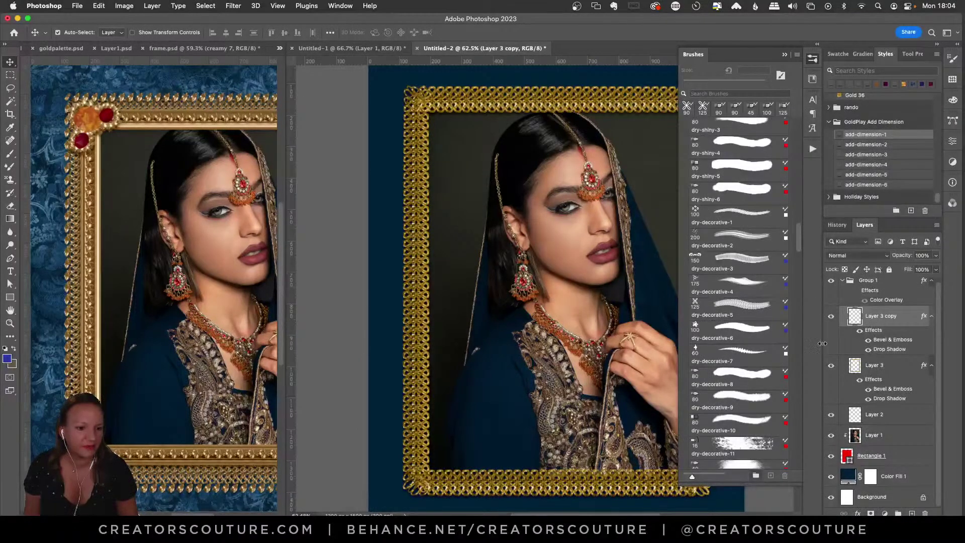
pyautogui.moveTo(801, 240); pyautogui.dragTo(809, 191)
pyautogui.doubleClick(738, 274)
pyautogui.press('Return')
pyautogui.click(812, 60)
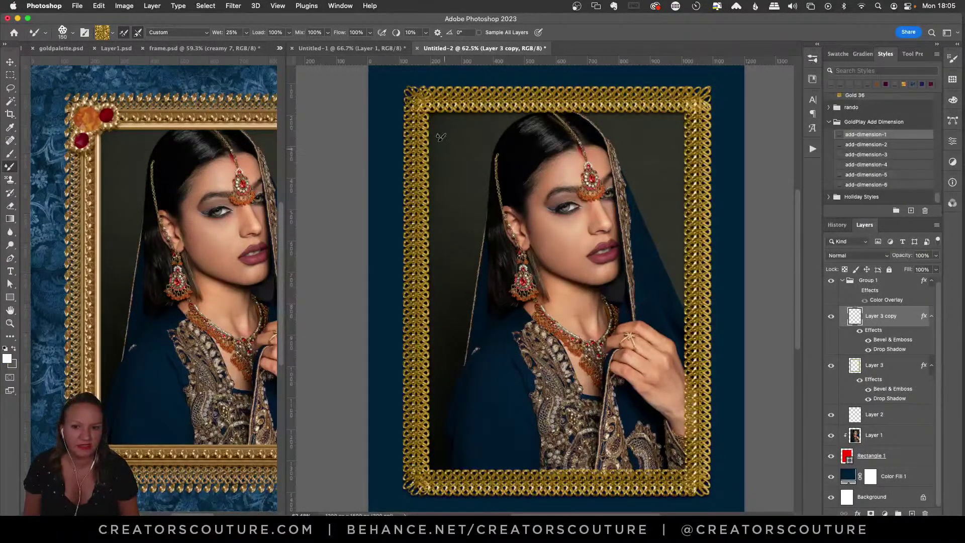
# Step: Reduce the mixer brush size to 90 while trying gold strokes down the frame's left inner edge, undoing each one
pyautogui.moveTo(428, 112); pyautogui.dragTo(427, 224)
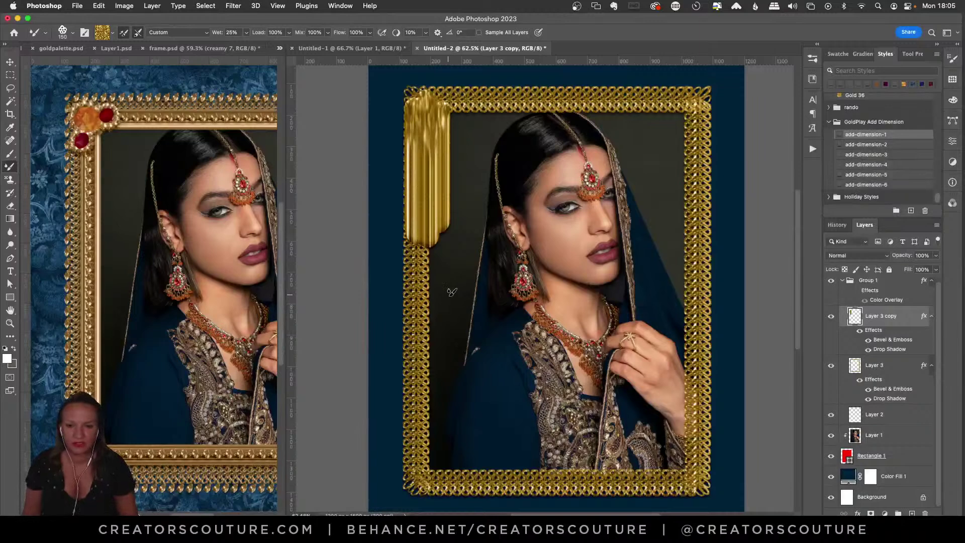
pyautogui.press('super+z')
pyautogui.press('[')
pyautogui.press('[')
pyautogui.press('[')
pyautogui.moveTo(428, 108); pyautogui.dragTo(431, 342)
pyautogui.press('super+z')
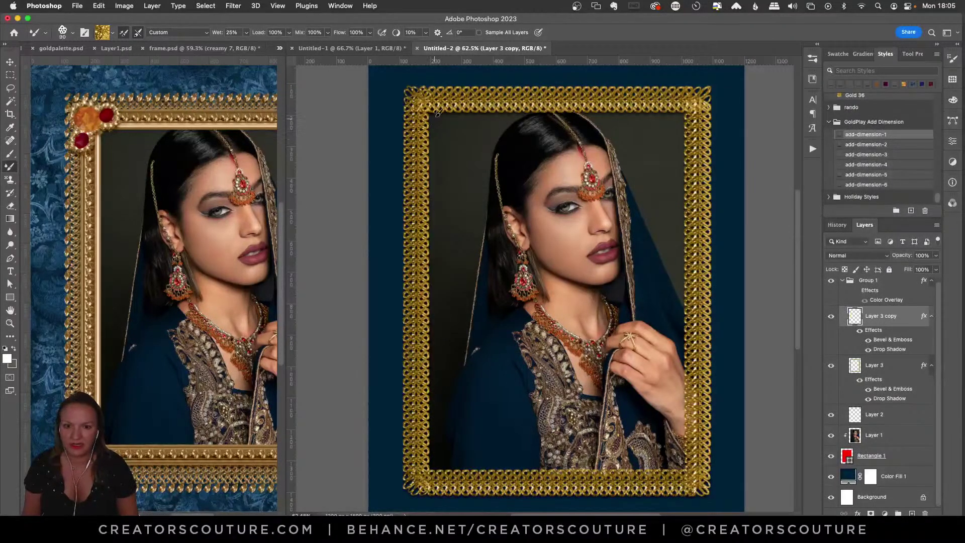
pyautogui.moveTo(430, 107); pyautogui.dragTo(431, 234)
pyautogui.press('super+z')
# Step: Try a wavy and a straight gold stroke over the portrait and another down the frame's left side, undoing each
pyautogui.moveTo(478, 133)
pyautogui.mouseDown()
pyautogui.moveTo(461, 171)
pyautogui.moveTo(493, 213)
pyautogui.moveTo(457, 303)
pyautogui.moveTo(497, 337)
pyautogui.moveTo(507, 367)
pyautogui.moveTo(474, 407)
pyautogui.moveTo(490, 450)
pyautogui.mouseUp()
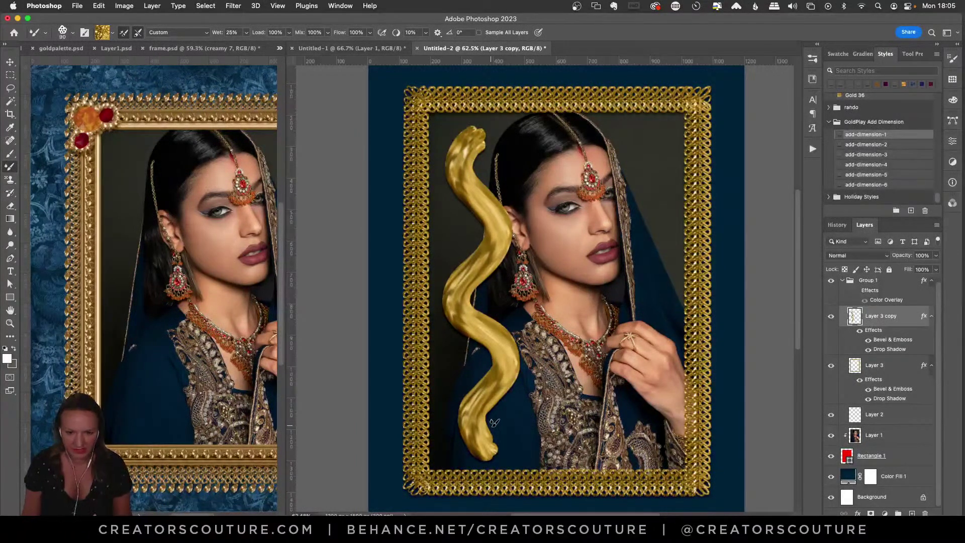
pyautogui.press('super+z')
pyautogui.moveTo(476, 135)
pyautogui.mouseDown()
pyautogui.moveTo(476, 372)
pyautogui.moveTo(435, 419)
pyautogui.mouseUp()
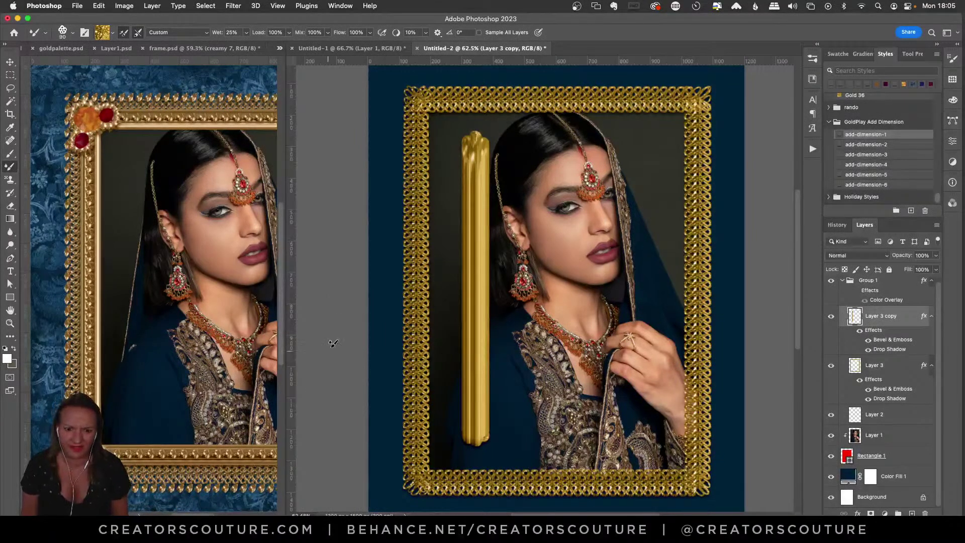
pyautogui.hotkey('ctrl', 'z')
pyautogui.moveTo(428, 106)
pyautogui.mouseDown()
pyautogui.moveTo(421, 223)
pyautogui.moveTo(399, 320)
pyautogui.mouseUp()
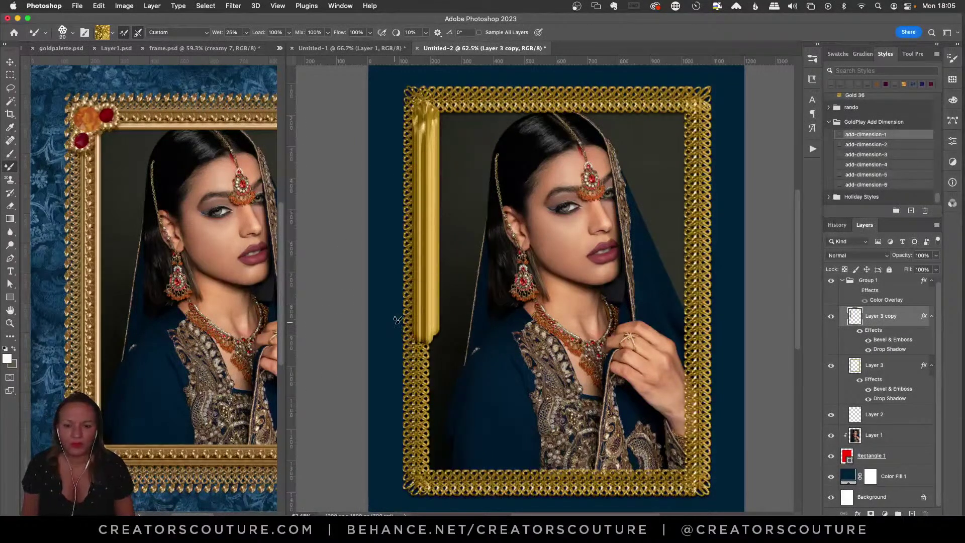
pyautogui.hotkey('ctrl', 'z')
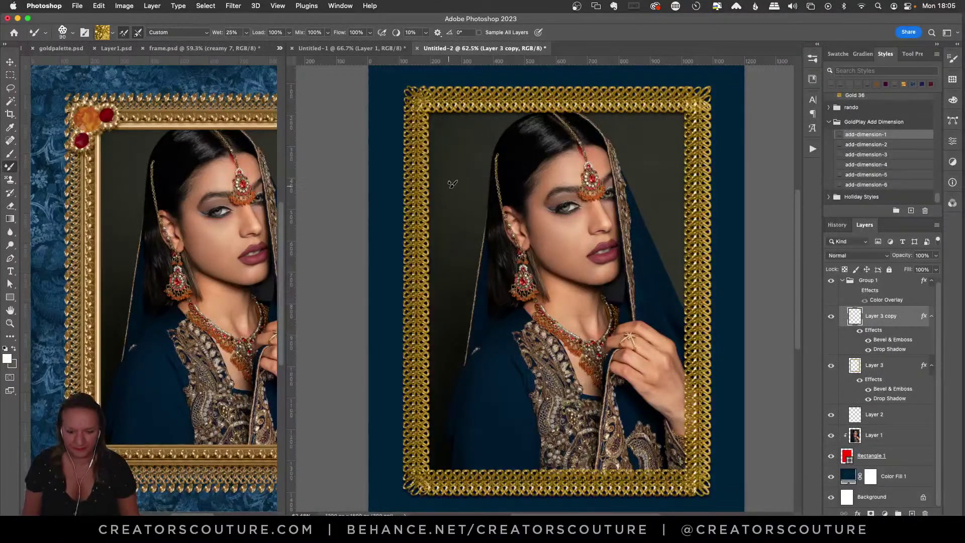
# Step: Reduce the mixer brush size to 70, undoing earlier tests and painting a straight vertical test stroke beside the portrait's face
pyautogui.moveTo(454, 143); pyautogui.dragTo(454, 354)
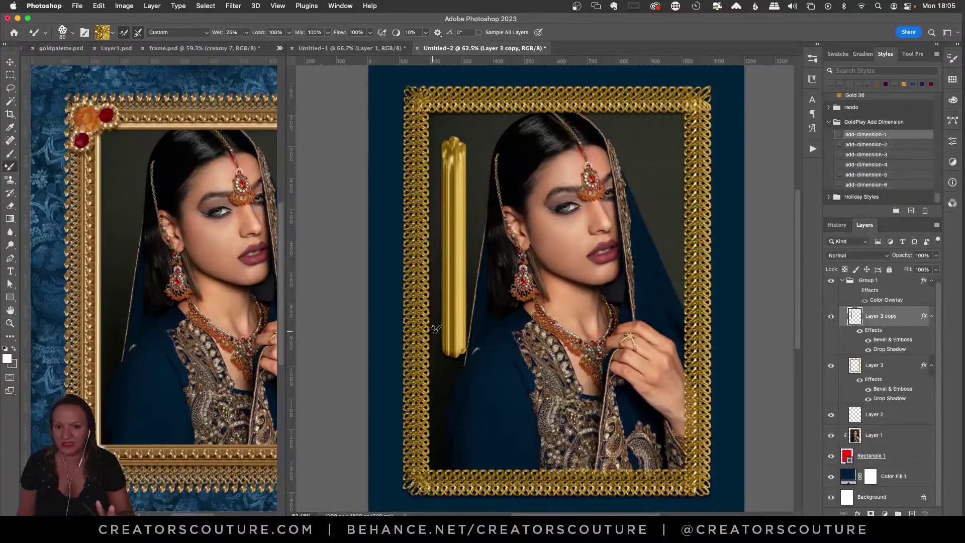
pyautogui.moveTo(455, 354)
pyautogui.mouseDown()
pyautogui.moveTo(490, 241)
pyautogui.moveTo(507, 352)
pyautogui.mouseUp()
pyautogui.press('super+z')
pyautogui.press('super+z')
pyautogui.press('super+z')
pyautogui.press('[')
pyautogui.moveTo(474, 225)
pyautogui.mouseDown()
pyautogui.moveTo(458, 181)
pyautogui.moveTo(470, 166)
pyautogui.moveTo(446, 408)
pyautogui.moveTo(453, 402)
pyautogui.mouseUp()
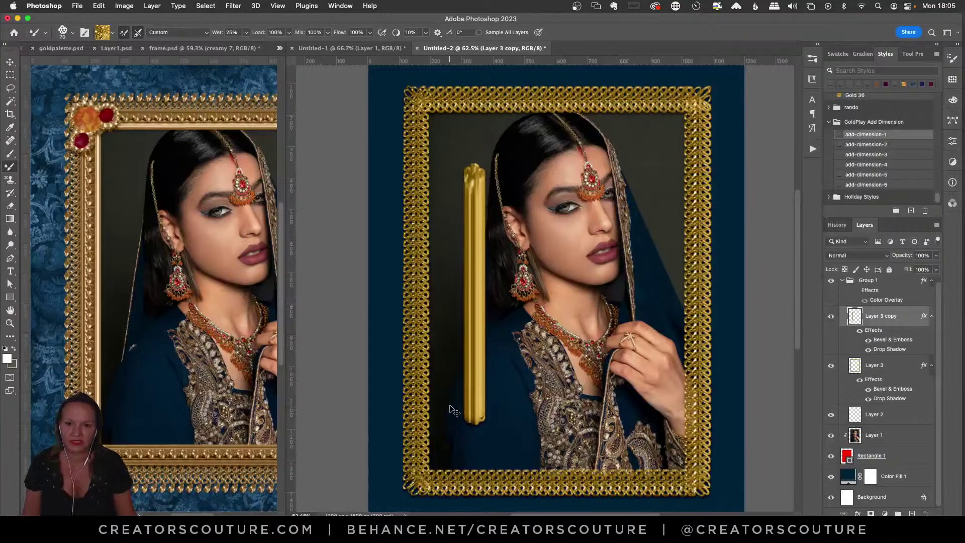
pyautogui.press('super+z')
pyautogui.moveTo(492, 131)
pyautogui.mouseDown()
pyautogui.moveTo(467, 287)
pyautogui.moveTo(447, 368)
pyautogui.moveTo(429, 387)
pyautogui.mouseUp()
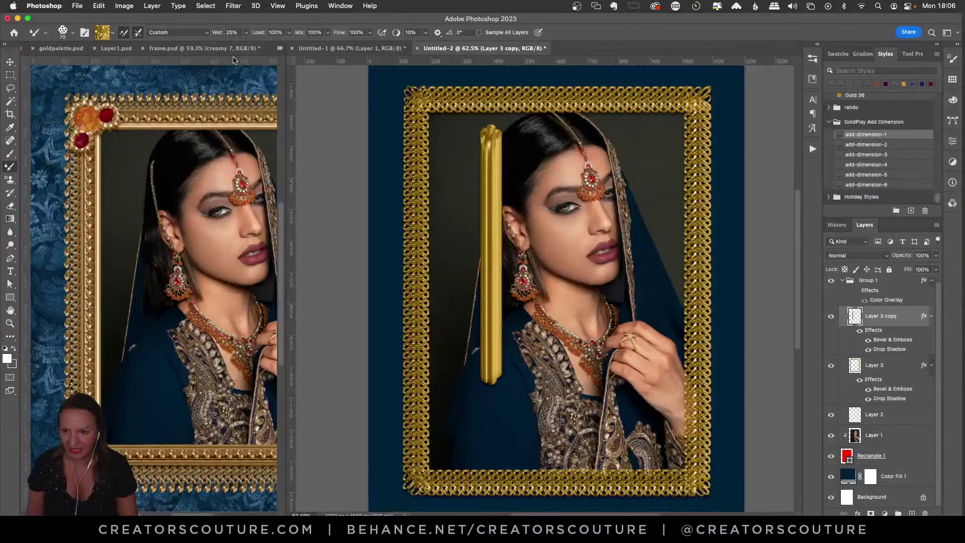
# Step: Load the mixer brush with the dark gold glitter texture sampled from goldpapers.psd
pyautogui.click(282, 49)
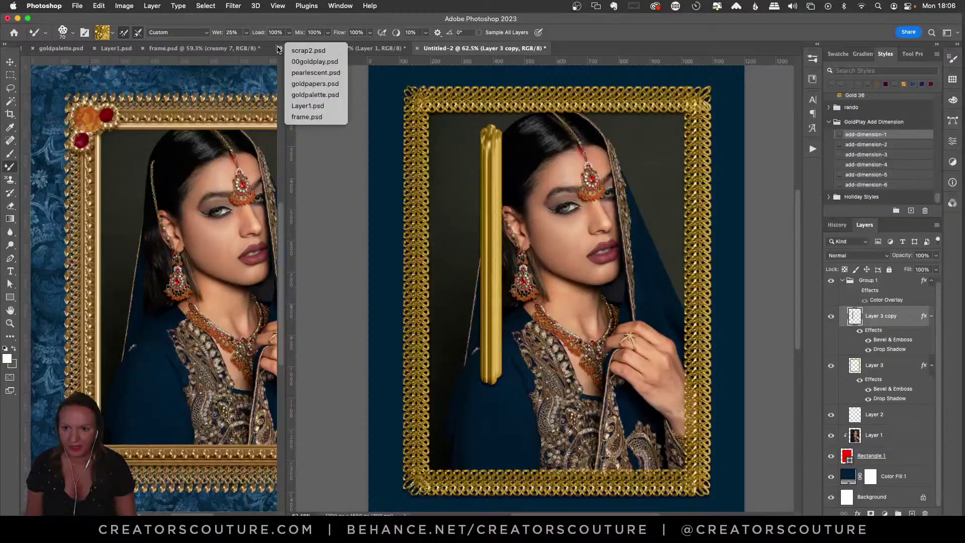
pyautogui.click(312, 95)
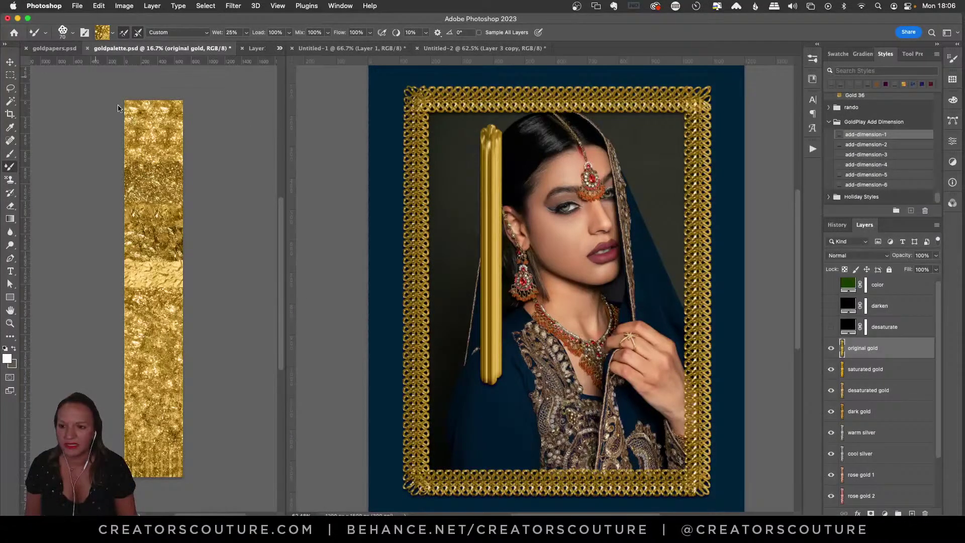
pyautogui.click(56, 49)
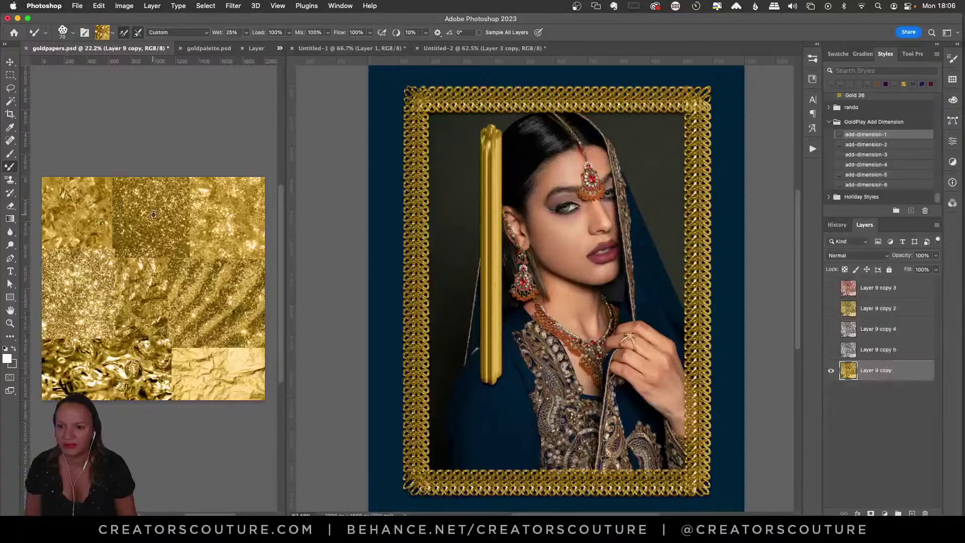
pyautogui.keyDown('alt'); pyautogui.click(162, 198); pyautogui.keyUp('alt')
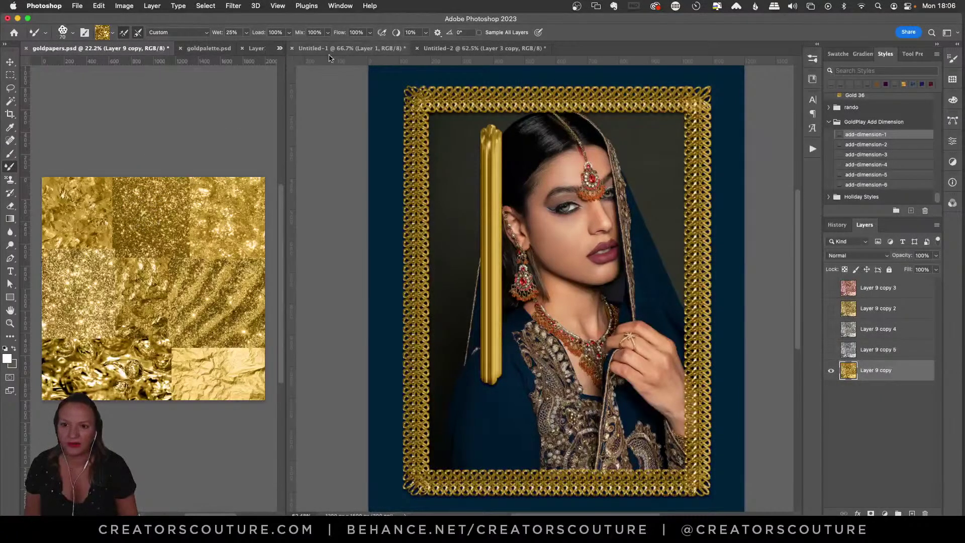
# Step: Move goldpapers.psd into the document group with Untitled-2 and bring frame.psd back as the reference image
pyautogui.moveTo(126, 45); pyautogui.dragTo(452, 251)
pyautogui.click(279, 48)
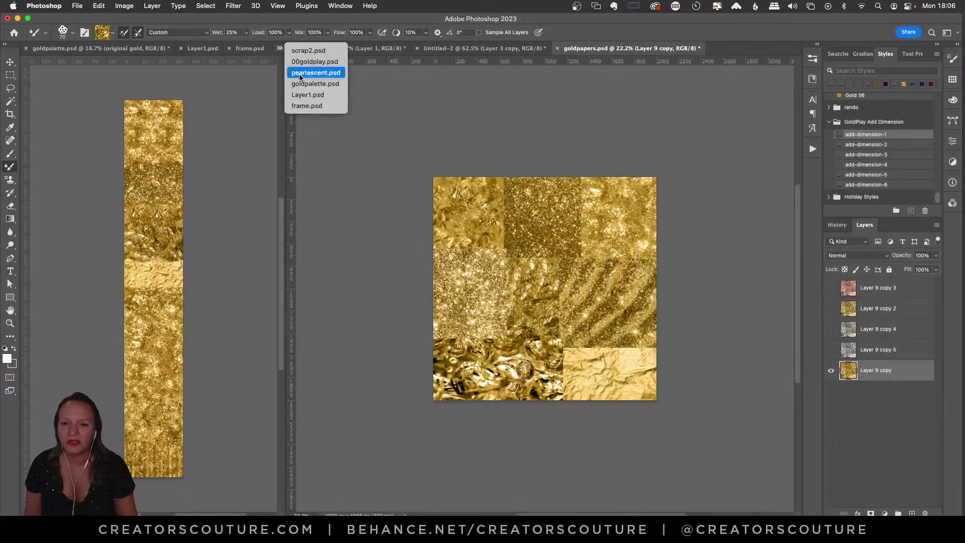
pyautogui.click(310, 106)
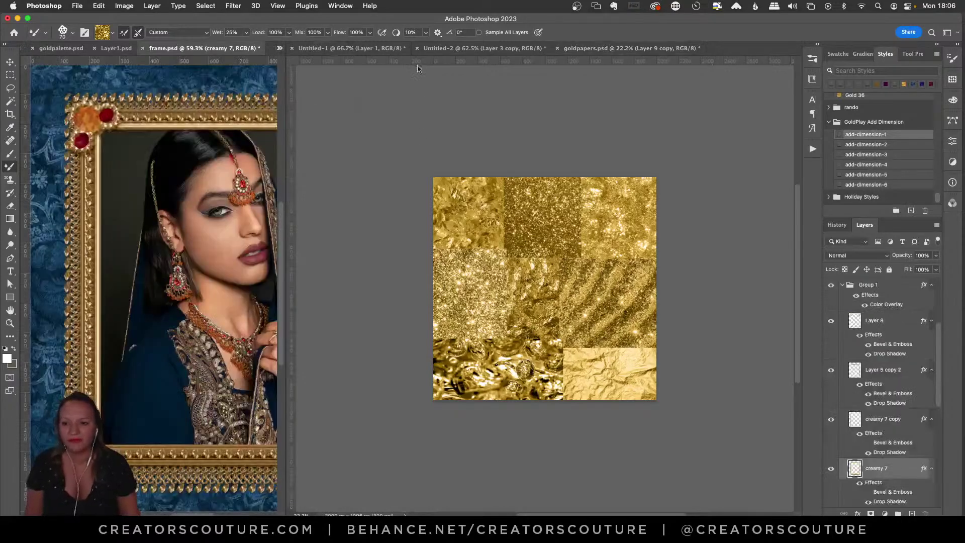
# Step: Return to Untitled-2 and undo the vertical test stroke painted over the portrait
pyautogui.click(427, 49)
pyautogui.hotkey('ctrl', 'shift', 'z')
pyautogui.hotkey('ctrl', 'z')
pyautogui.hotkey('ctrl', 'z')
# Step: Try several straight gold strokes down the frame's left inner edge, undoing each one
pyautogui.moveTo(424, 101); pyautogui.dragTo(428, 448)
pyautogui.hotkey('ctrl', 'z')
pyautogui.moveTo(429, 110); pyautogui.dragTo(427, 295)
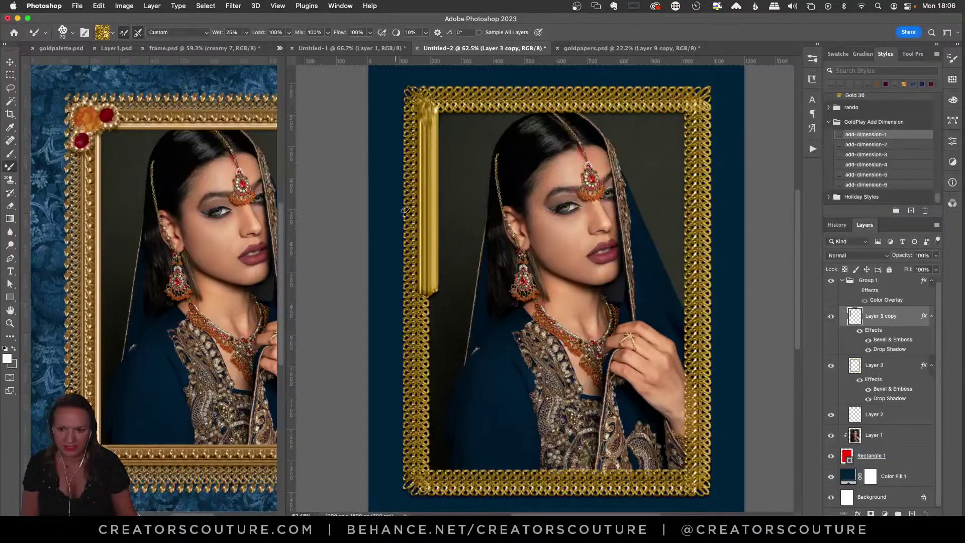
pyautogui.hotkey('ctrl', 'z')
pyautogui.moveTo(427, 114)
pyautogui.mouseDown()
pyautogui.moveTo(424, 425)
pyautogui.moveTo(414, 451)
pyautogui.moveTo(426, 464)
pyautogui.mouseUp()
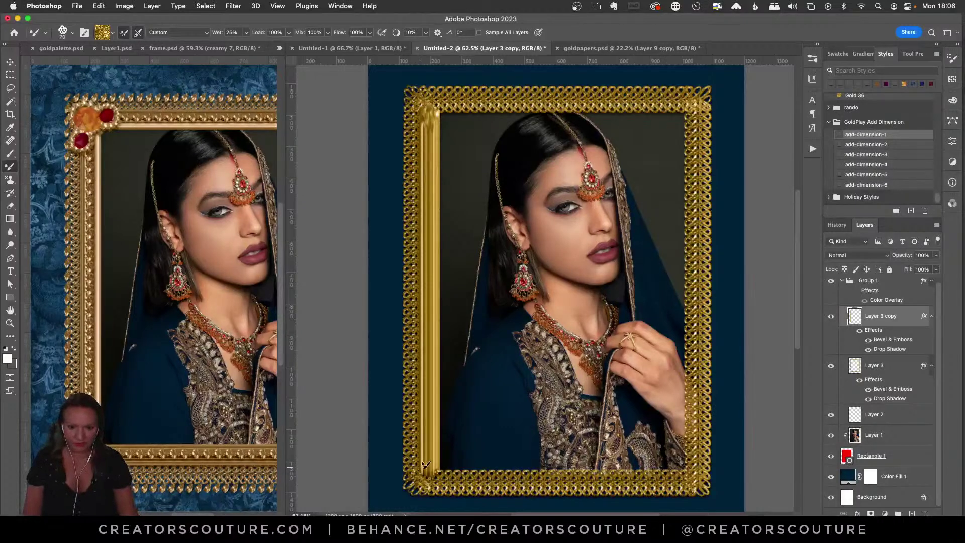
pyautogui.hotkey('ctrl', 'z')
pyautogui.moveTo(428, 107); pyautogui.dragTo(431, 222)
pyautogui.hotkey('ctrl', 'z')
pyautogui.moveTo(427, 103); pyautogui.dragTo(430, 166)
pyautogui.hotkey('ctrl', 'z')
# Step: Paint a straight gold stroke down the frame's left inner edge, undoing the trial strokes along the bottom and right
pyautogui.moveTo(435, 113)
pyautogui.mouseDown()
pyautogui.moveTo(441, 318)
pyautogui.moveTo(433, 470)
pyautogui.mouseUp()
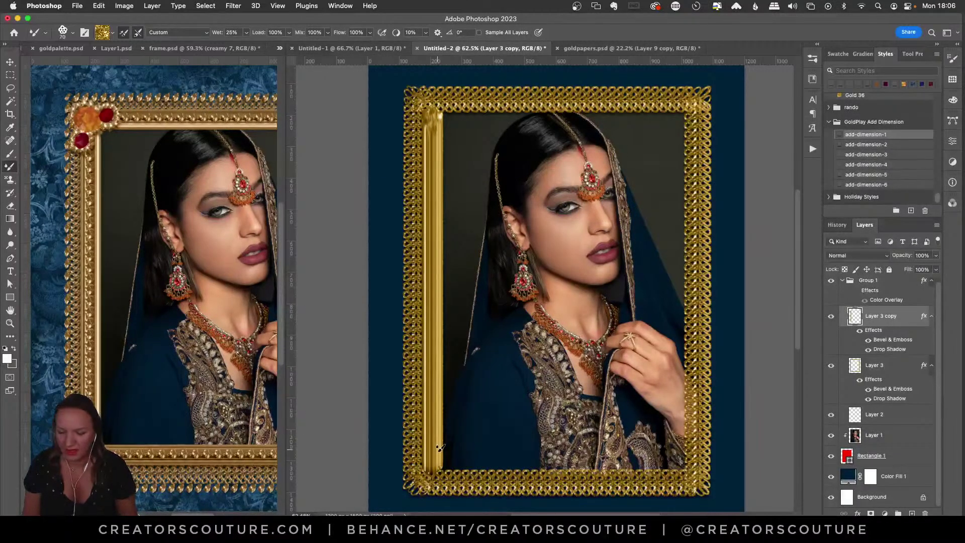
pyautogui.moveTo(437, 461); pyautogui.dragTo(692, 477)
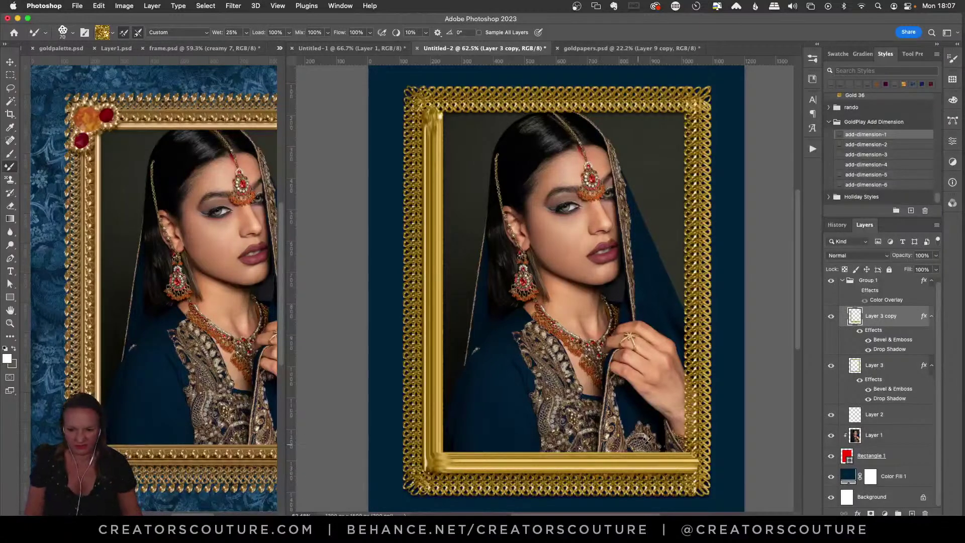
pyautogui.moveTo(693, 458)
pyautogui.mouseDown()
pyautogui.moveTo(689, 332)
pyautogui.moveTo(664, 235)
pyautogui.moveTo(672, 177)
pyautogui.mouseUp()
pyautogui.press('super+z')
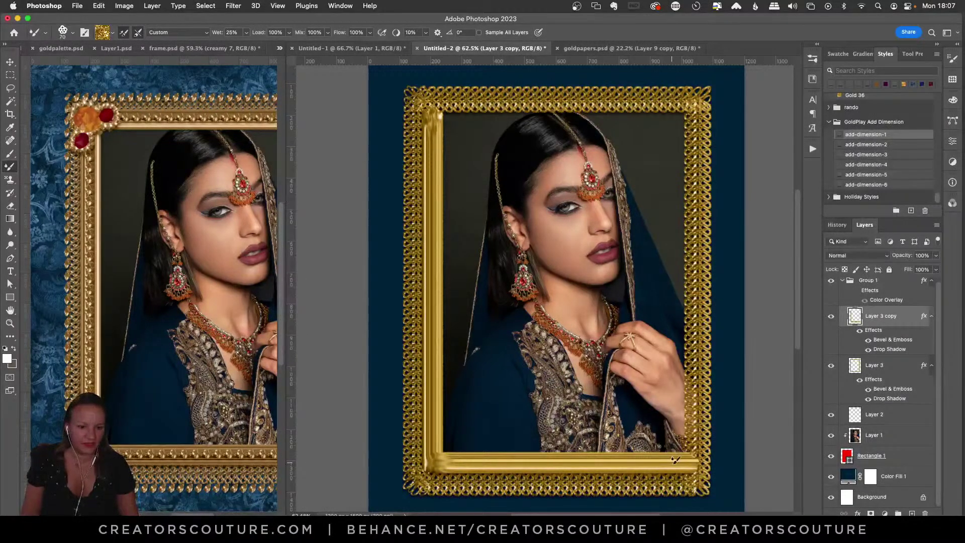
pyautogui.press('super+z')
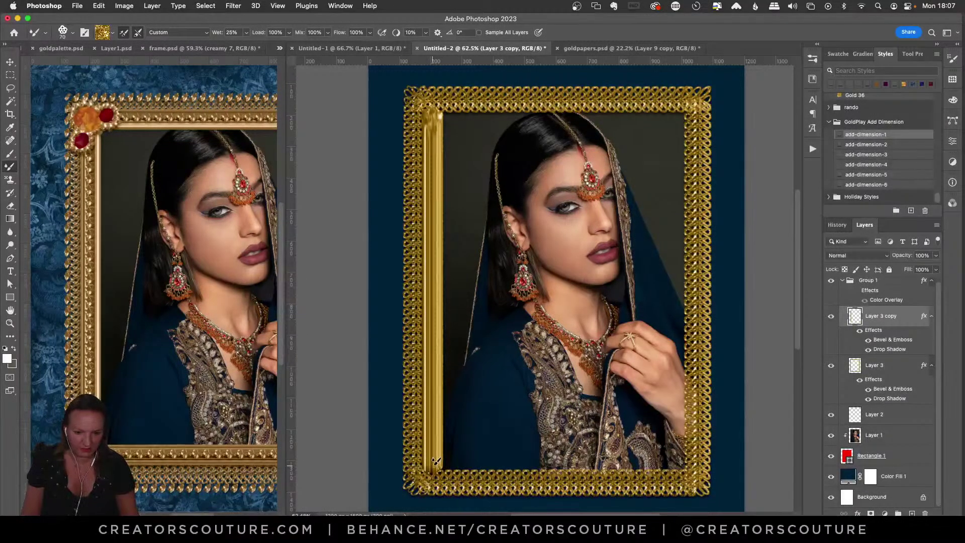
# Step: Paint straight gold strokes along the frame's bottom, right and top inner edges on Layer 3 copy
pyautogui.moveTo(438, 459); pyautogui.dragTo(685, 466)
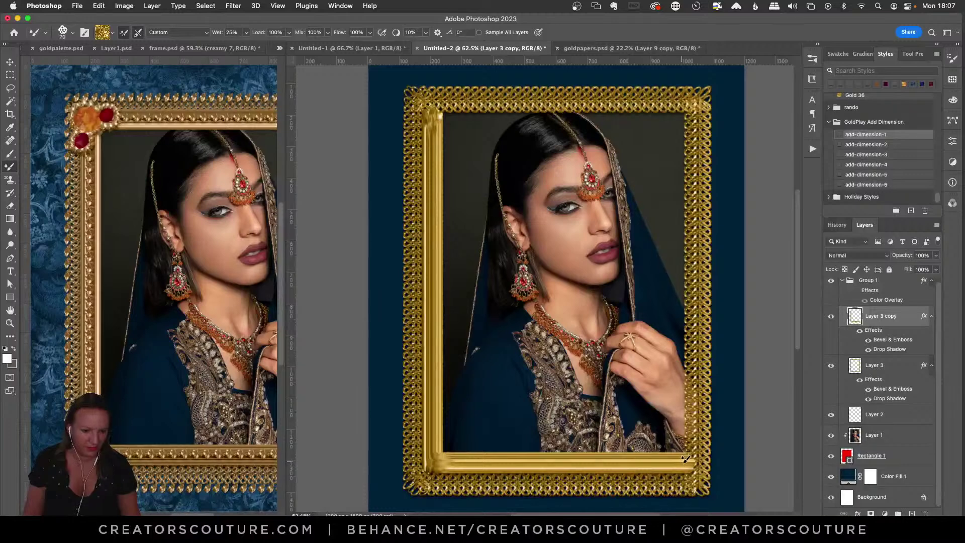
pyautogui.moveTo(685, 462); pyautogui.dragTo(692, 112)
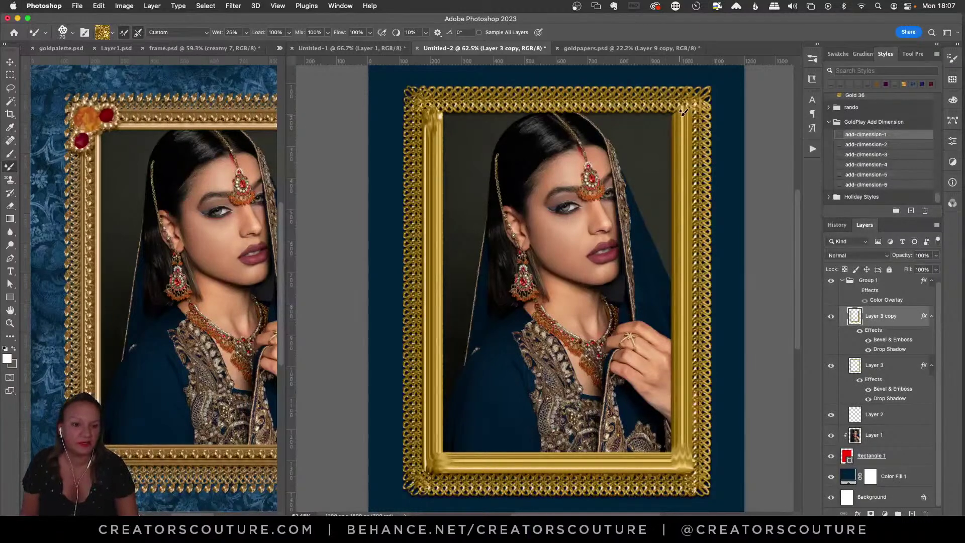
pyautogui.moveTo(686, 111)
pyautogui.mouseDown()
pyautogui.moveTo(432, 121)
pyautogui.moveTo(453, 109)
pyautogui.mouseUp()
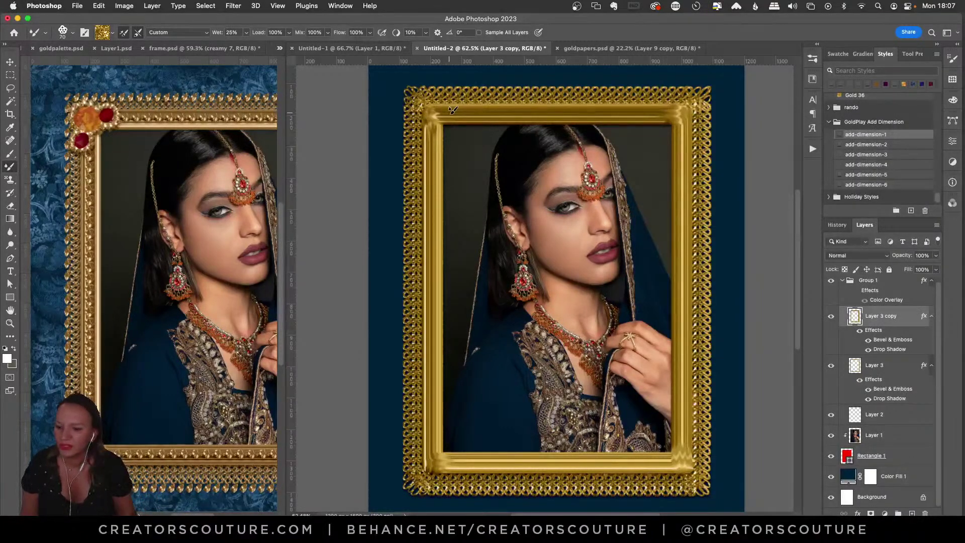
# Step: Compare Layer 3 copy with and without its Bevel & Emboss effect, leaving the effect hidden
pyautogui.click(868, 340)
pyautogui.click(868, 341)
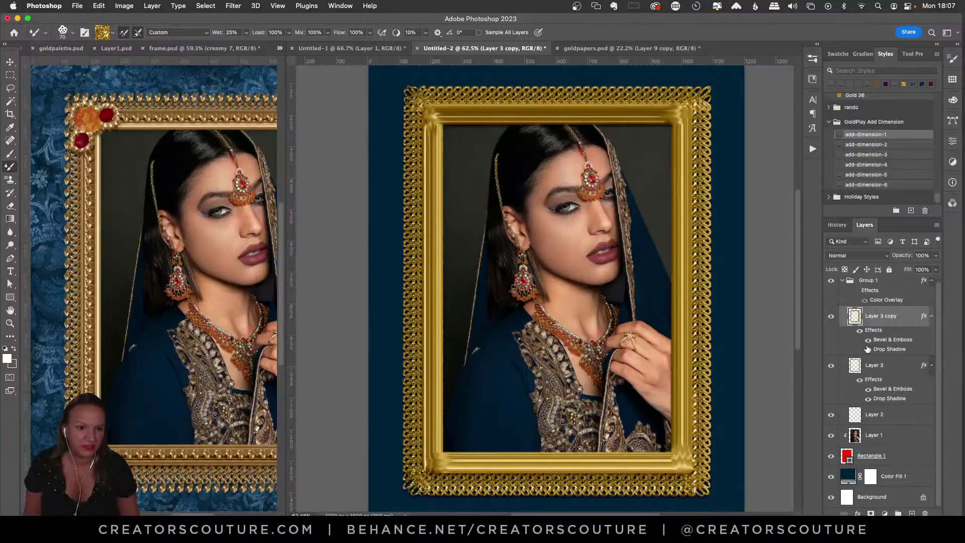
pyautogui.click(868, 340)
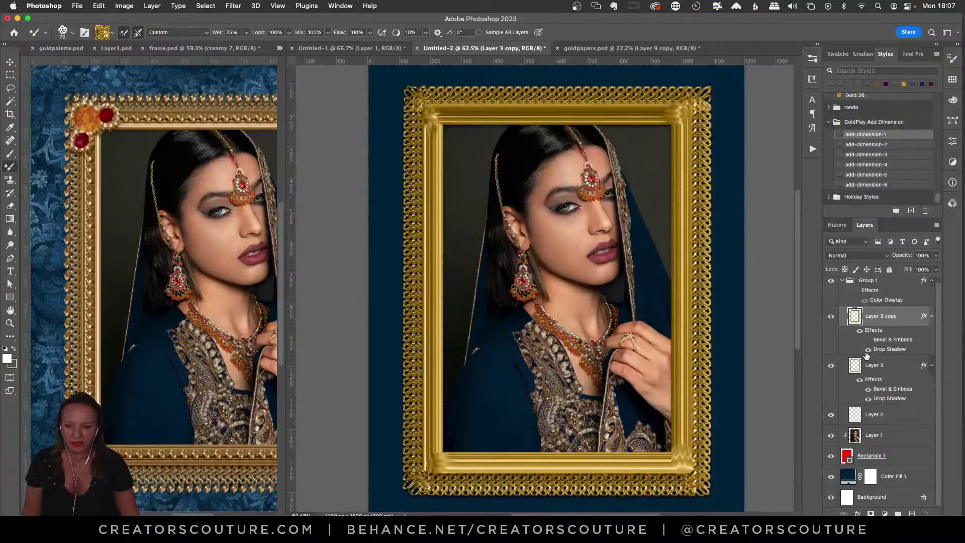
# Step: In frame.psd, move the beaded frame layer over the portrait to inspect it, undoing each move
pyautogui.click(11, 62)
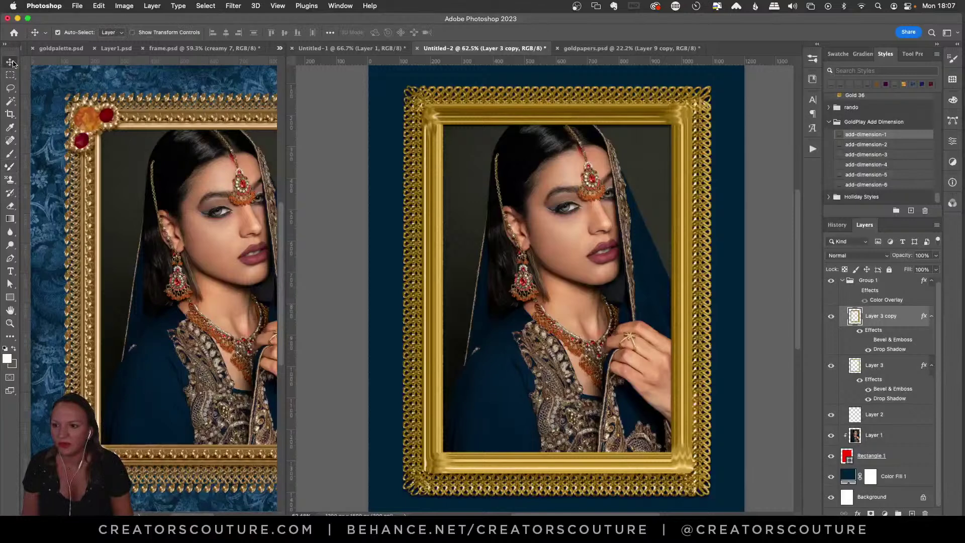
pyautogui.click(101, 170)
pyautogui.moveTo(111, 193); pyautogui.dragTo(146, 236)
pyautogui.press('super+z')
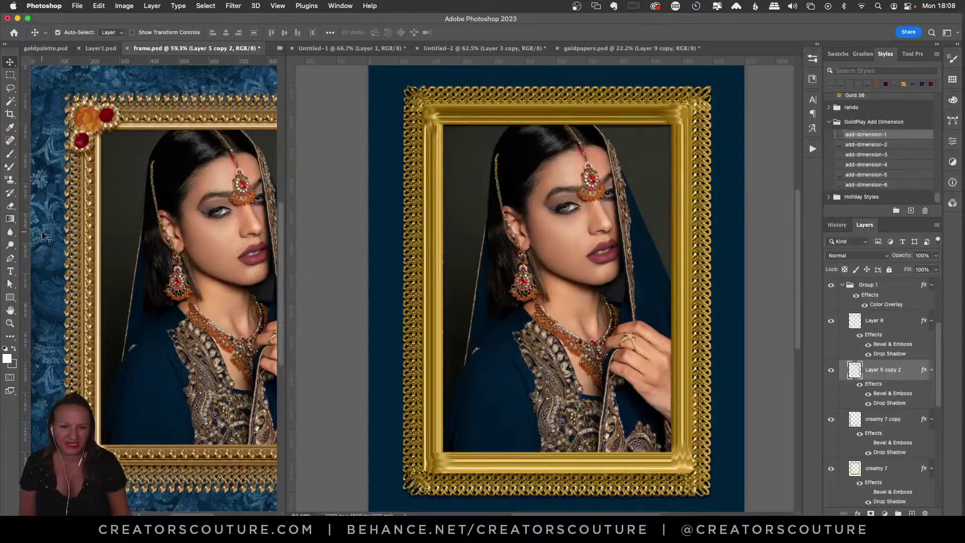
pyautogui.moveTo(93, 262); pyautogui.dragTo(135, 283)
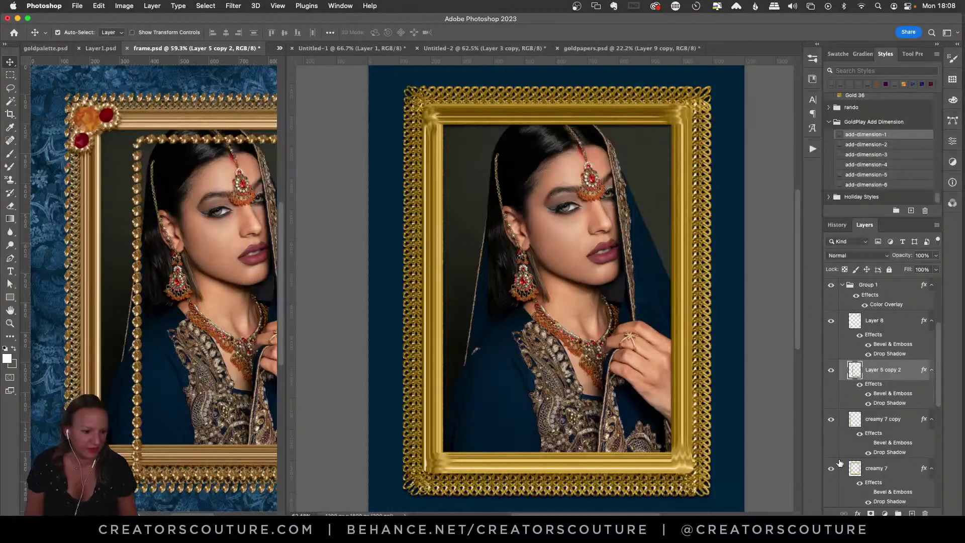
pyautogui.press('super+z')
# Step: In Untitled-2, make an empty styled layer above Layer 3 copy by duplicating Layer 3 and cutting all the duplicate's pixels
pyautogui.click(412, 303)
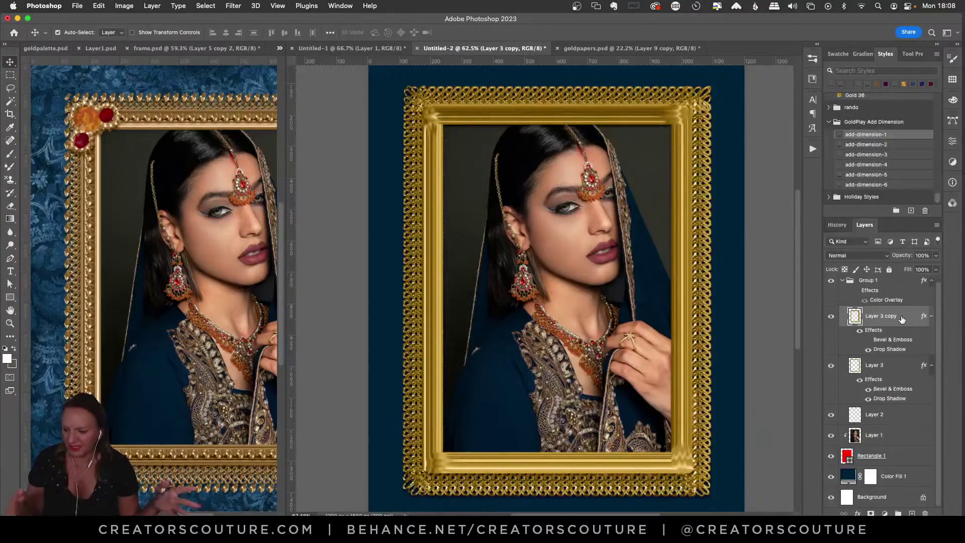
pyautogui.click(865, 373)
pyautogui.click(830, 366)
pyautogui.click(830, 366)
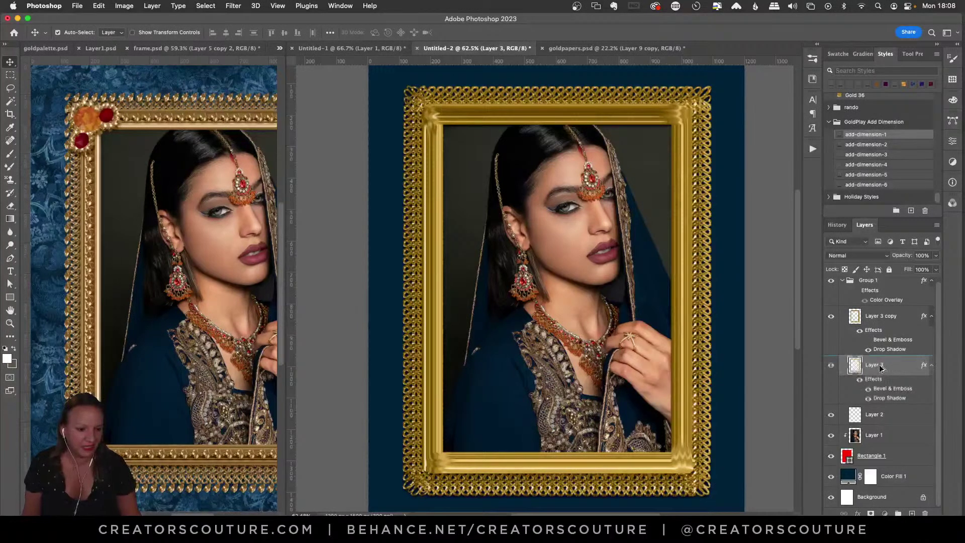
pyautogui.press('super+j')
pyautogui.moveTo(939, 352); pyautogui.dragTo(936, 336)
pyautogui.moveTo(885, 377); pyautogui.dragTo(892, 314)
pyautogui.press('super+a')
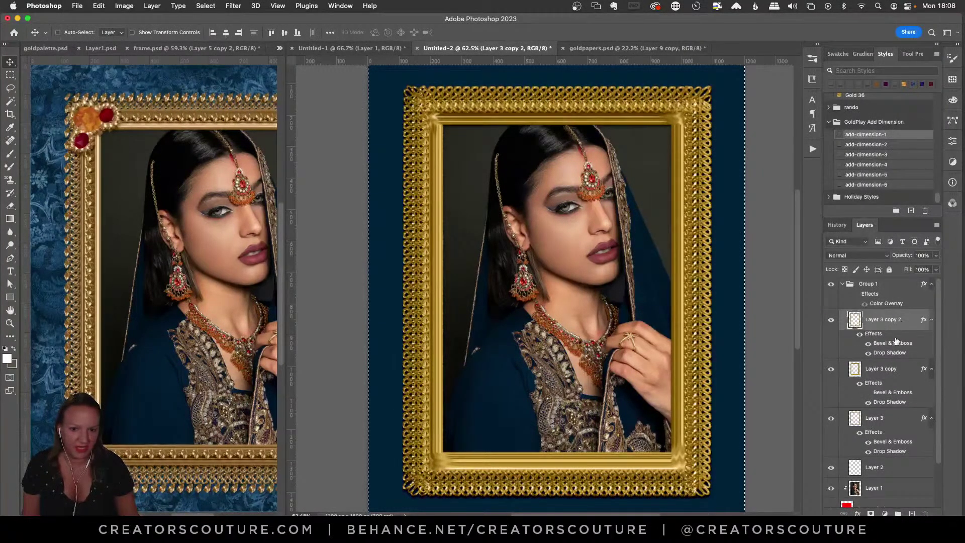
pyautogui.press('super+x')
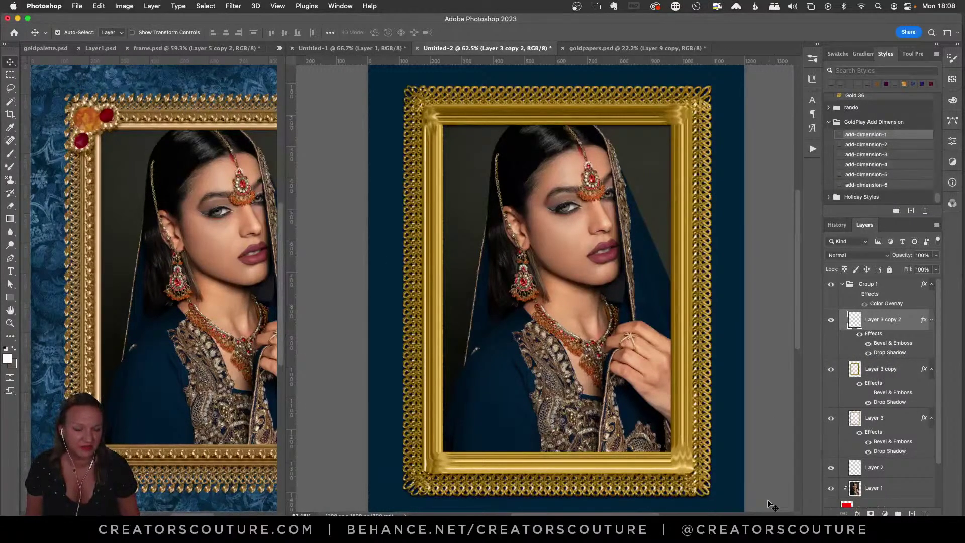
# Step: Choose the dry-decorative-18 mixer brush at 30 px
pyautogui.click(812, 77)
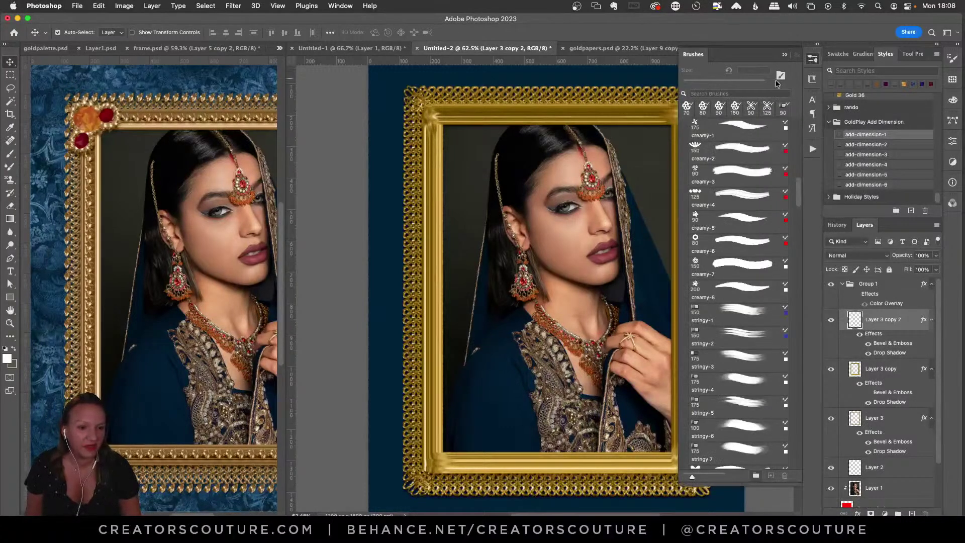
pyautogui.click(736, 106)
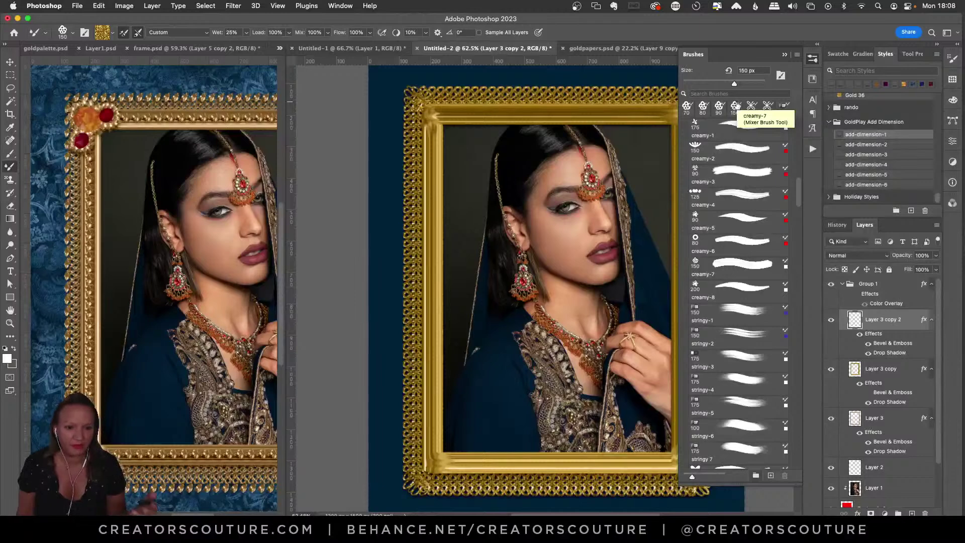
pyautogui.press('v')
pyautogui.scroll(-10, 761, 245)
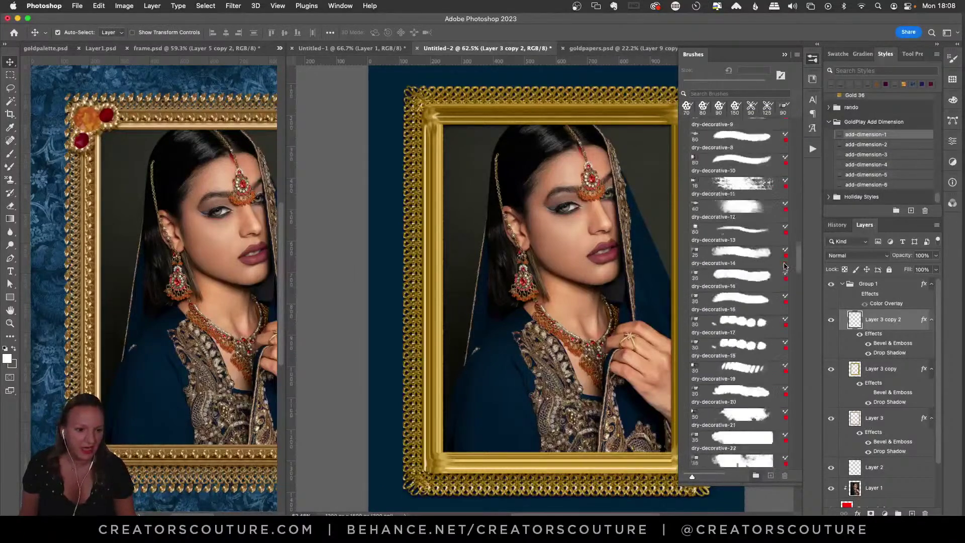
pyautogui.click(739, 222)
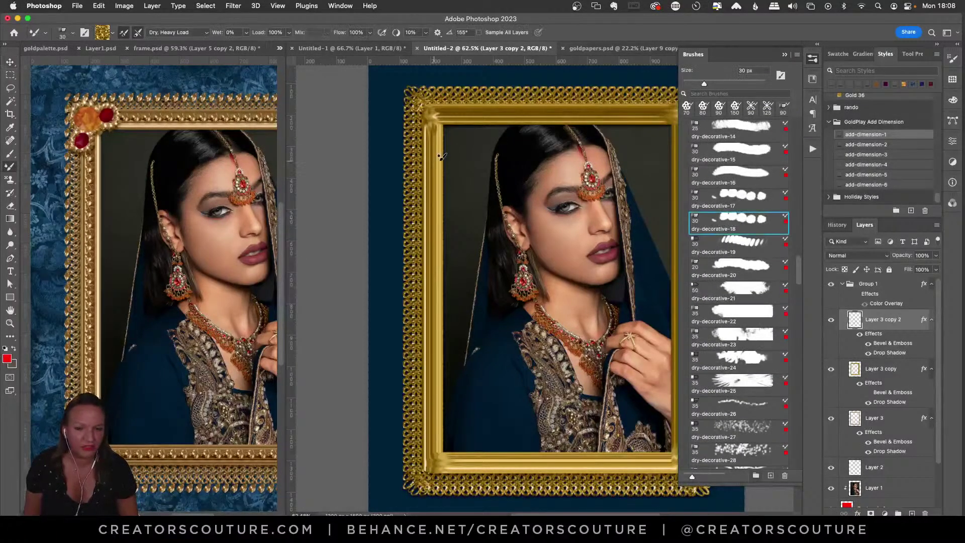
# Step: Try beaded strokes down the frame's left gold band, undoing each one
pyautogui.moveTo(426, 143); pyautogui.dragTo(426, 255)
pyautogui.hotkey('ctrl', 'z')
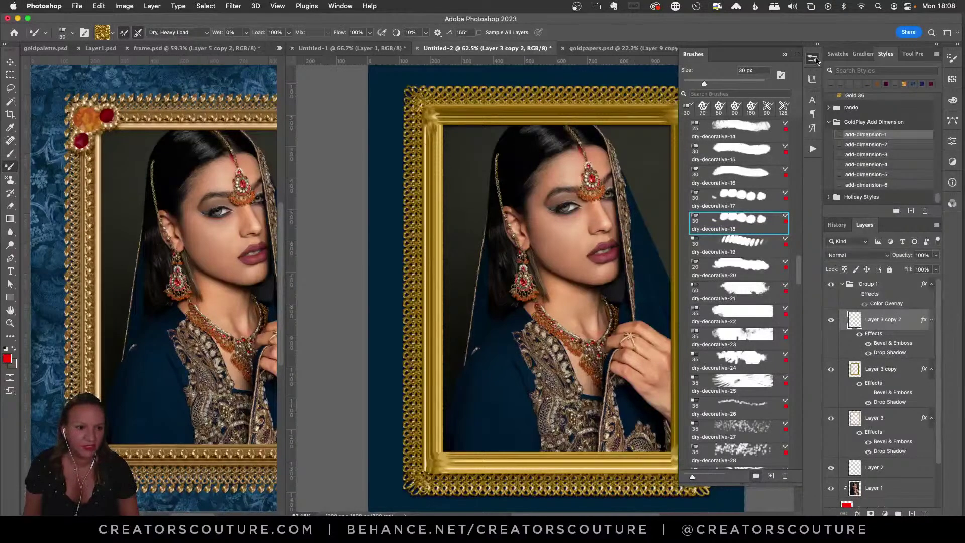
pyautogui.click(814, 59)
pyautogui.moveTo(436, 123); pyautogui.dragTo(421, 325)
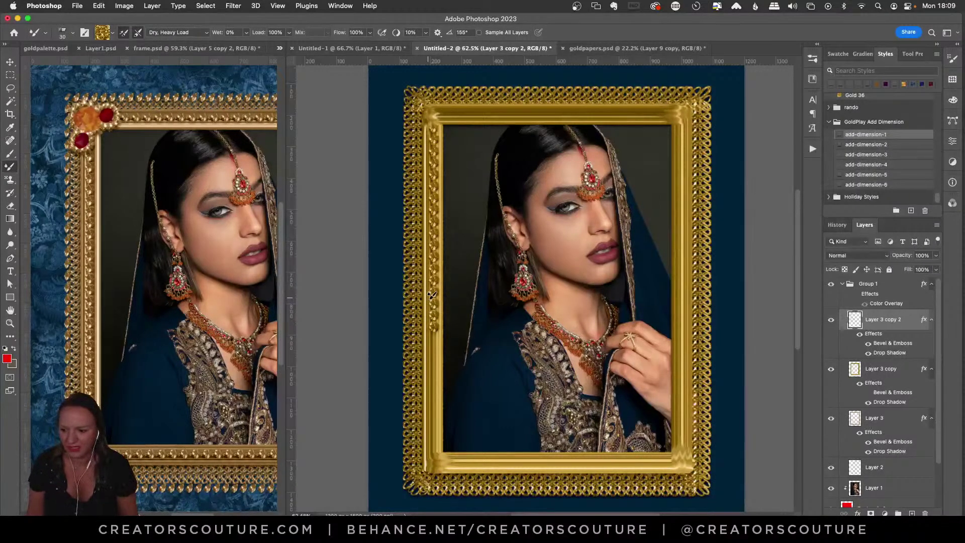
pyautogui.hotkey('ctrl', 'z')
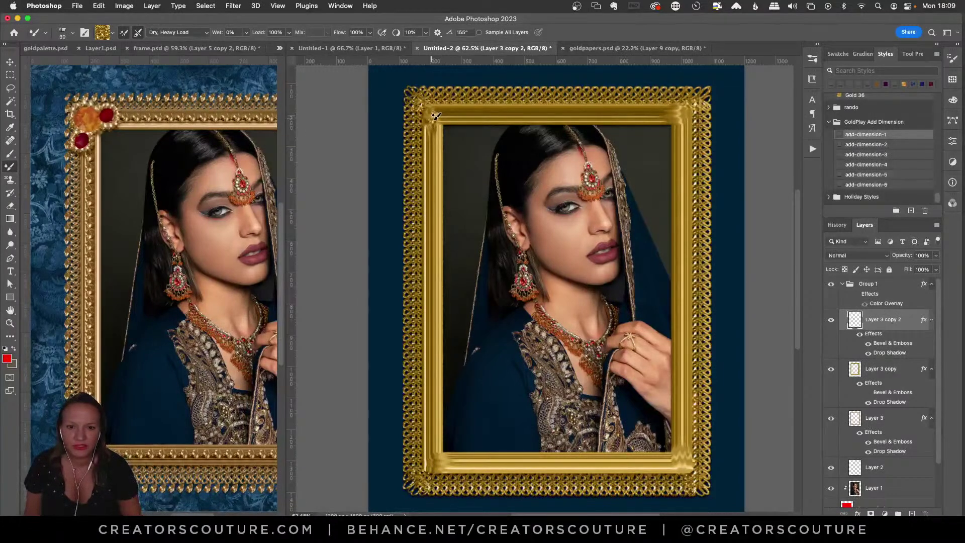
pyautogui.hotkey('ctrl', 'z')
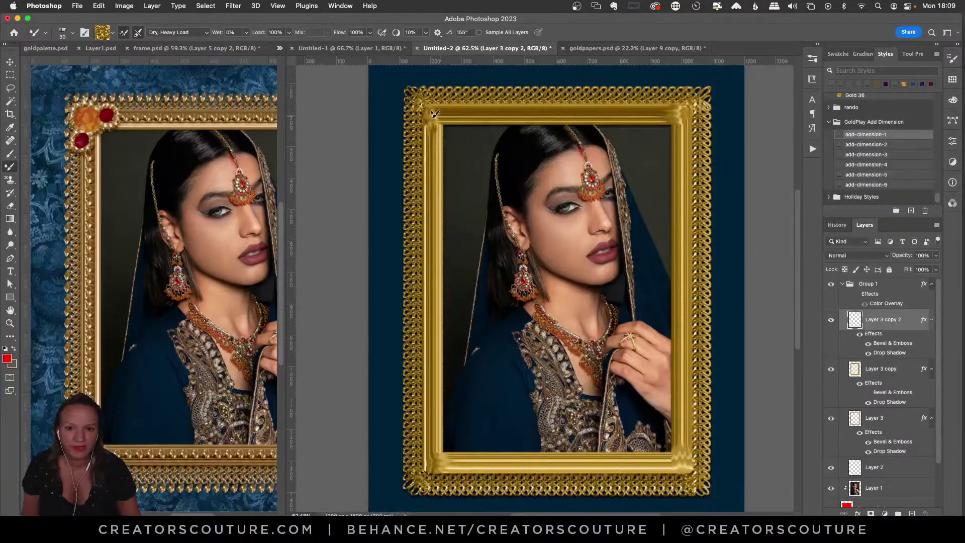
# Step: Paint beaded gold strokes down the left band and along the bottom band of the frame on Layer 3 copy 2
pyautogui.moveTo(435, 113)
pyautogui.mouseDown()
pyautogui.moveTo(427, 460)
pyautogui.moveTo(480, 474)
pyautogui.moveTo(456, 471)
pyautogui.mouseUp()
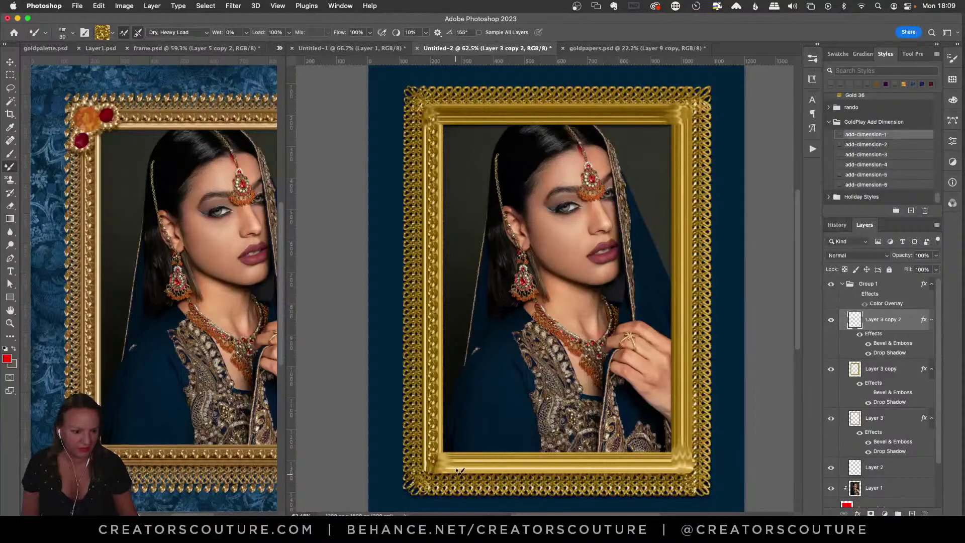
pyautogui.moveTo(435, 462); pyautogui.dragTo(689, 457)
pyautogui.press('super+z')
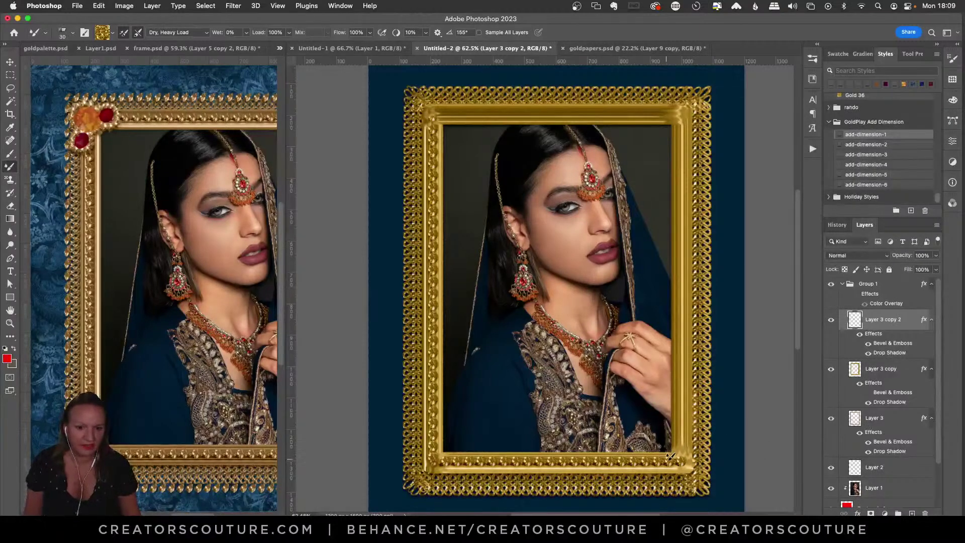
# Step: Turn on the Color Overlay effect of Group 1 to tint the whole frame
pyautogui.click(853, 296)
pyautogui.click(854, 295)
pyautogui.click(856, 296)
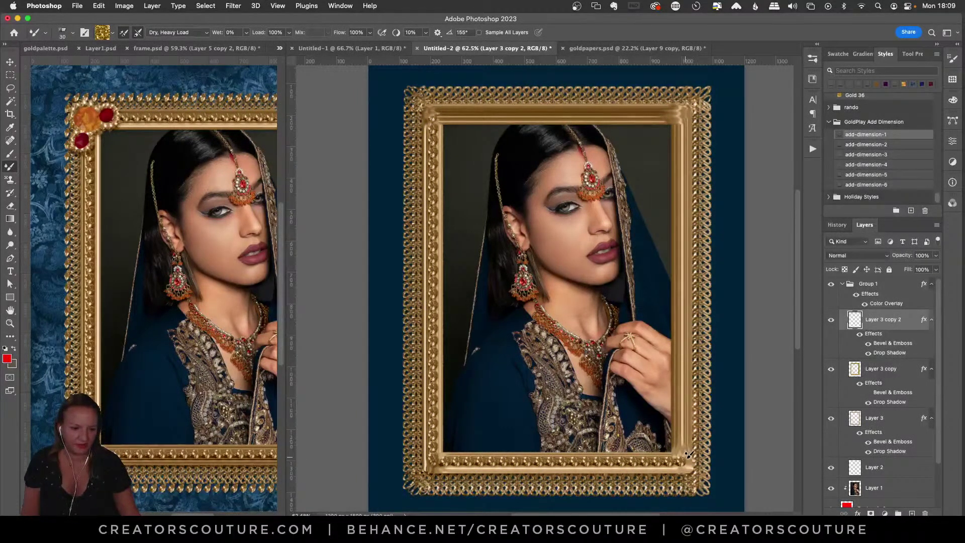
# Step: Paint beaded gold strokes up the right band and across the top band of the frame
pyautogui.moveTo(688, 454); pyautogui.dragTo(685, 268)
pyautogui.moveTo(680, 234)
pyautogui.mouseDown()
pyautogui.moveTo(684, 435)
pyautogui.moveTo(693, 240)
pyautogui.moveTo(700, 100)
pyautogui.mouseUp()
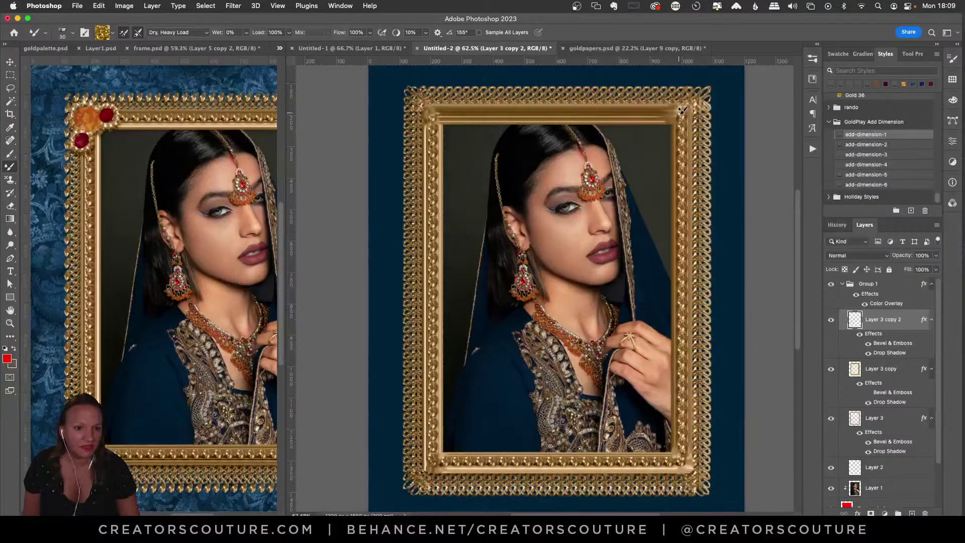
pyautogui.moveTo(681, 108); pyautogui.dragTo(438, 108)
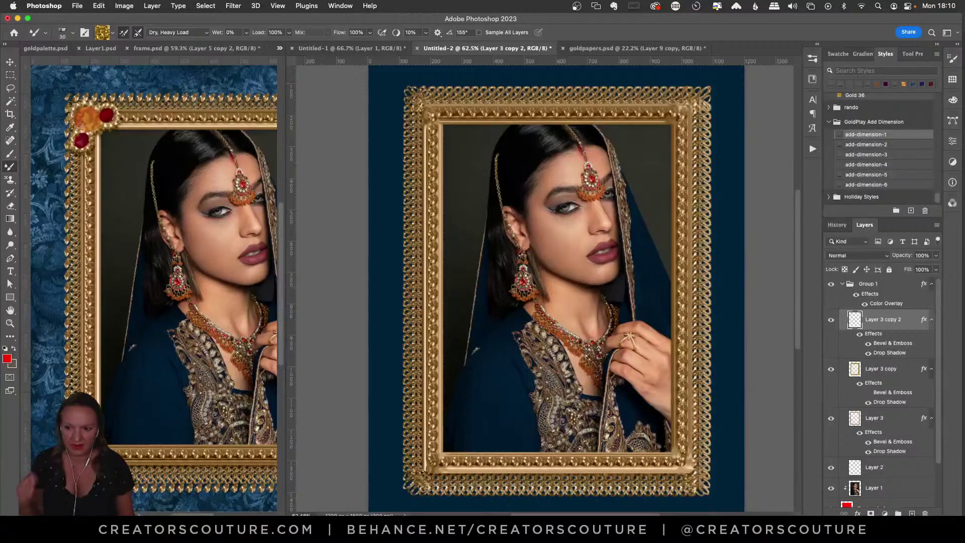
# Step: Choose the dry-decorative-19 mixer brush
pyautogui.click(813, 60)
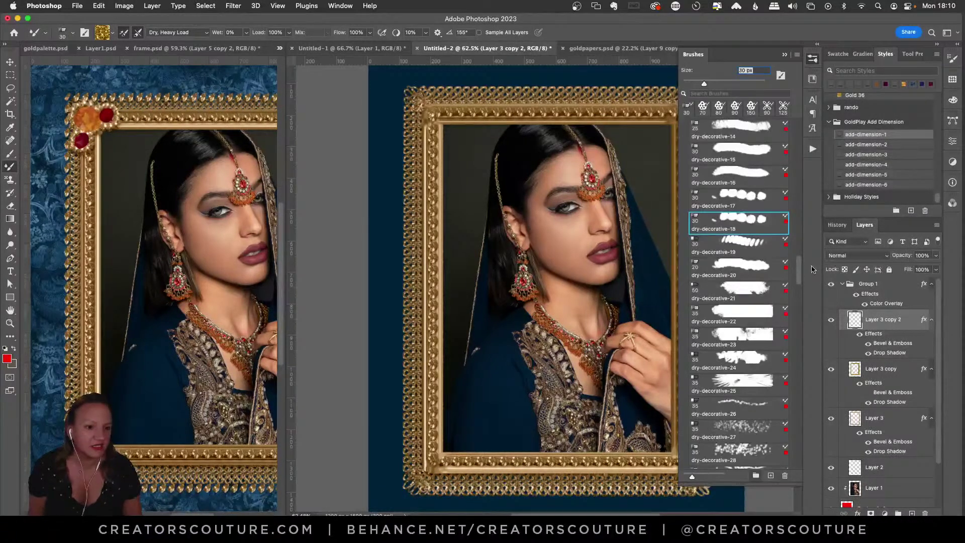
pyautogui.click(732, 244)
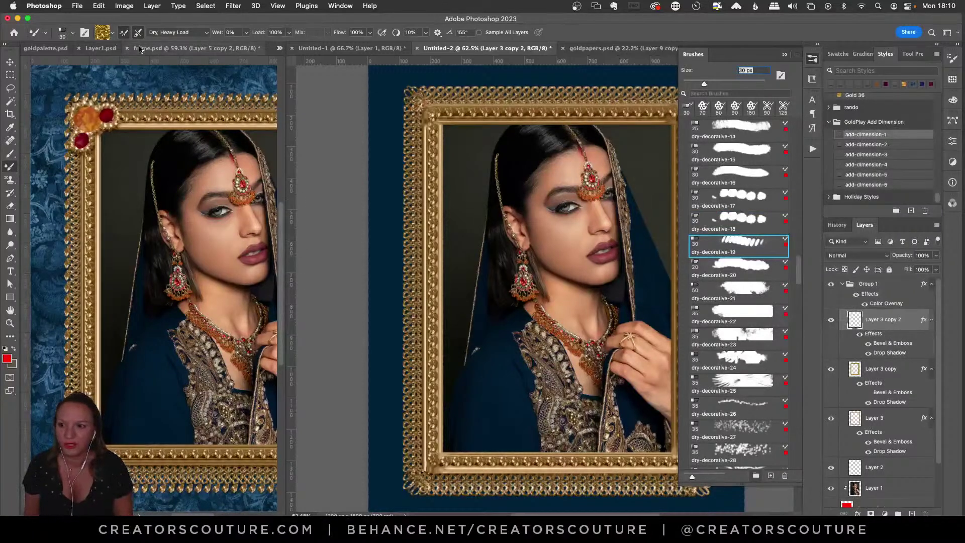
# Step: Bring up 00goldplay.psd and examine its dry decorative brush samples up close
pyautogui.click(279, 49)
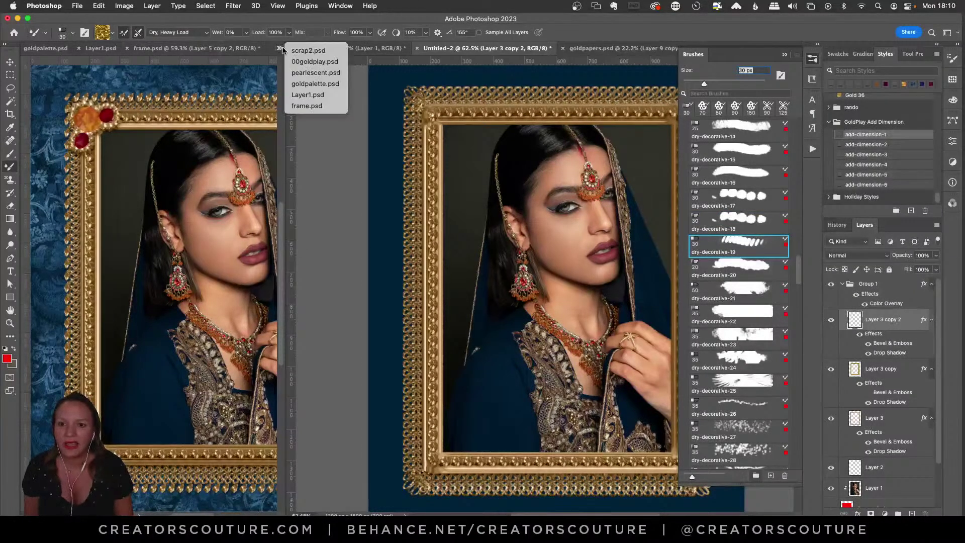
pyautogui.click(314, 61)
pyautogui.scroll(-5, 272, 210)
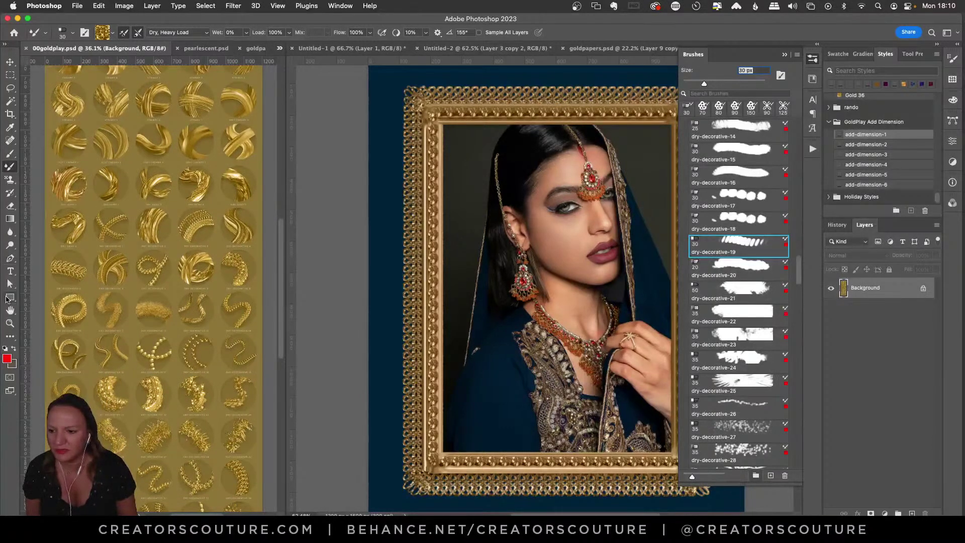
pyautogui.click(10, 323)
pyautogui.click(172, 145)
pyautogui.click(184, 148)
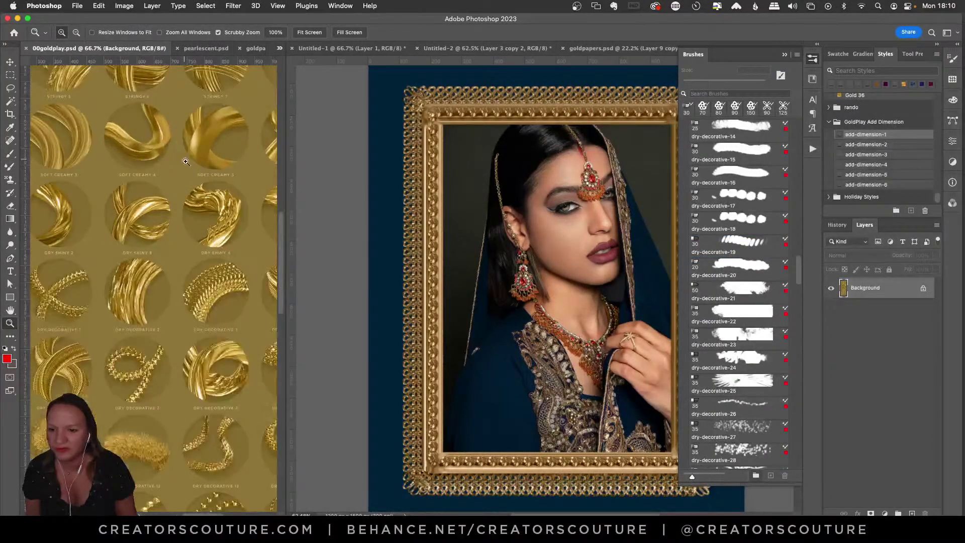
pyautogui.click(188, 190)
pyautogui.scroll(-10, 267, 330)
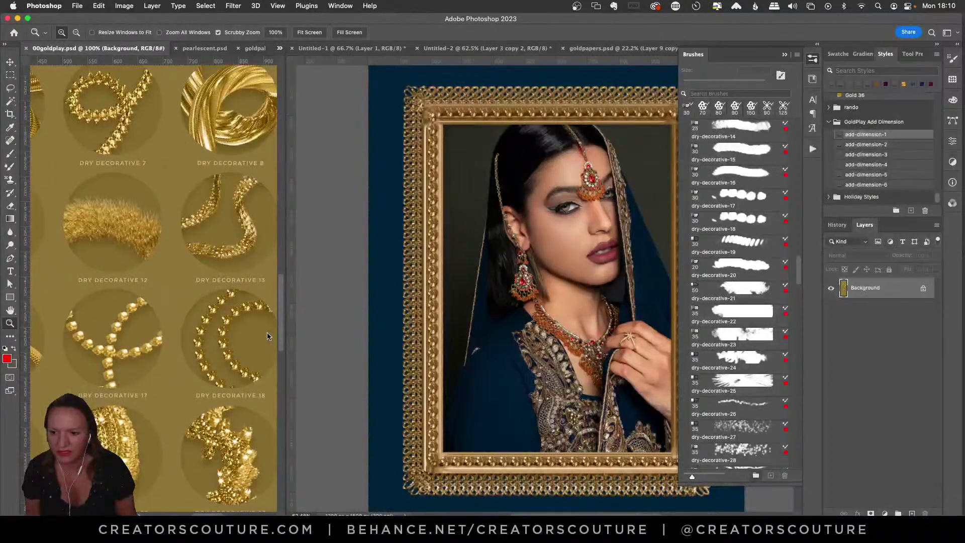
# Step: Save the framed portrait document as live.psd
pyautogui.hscroll(5, 196, 386)
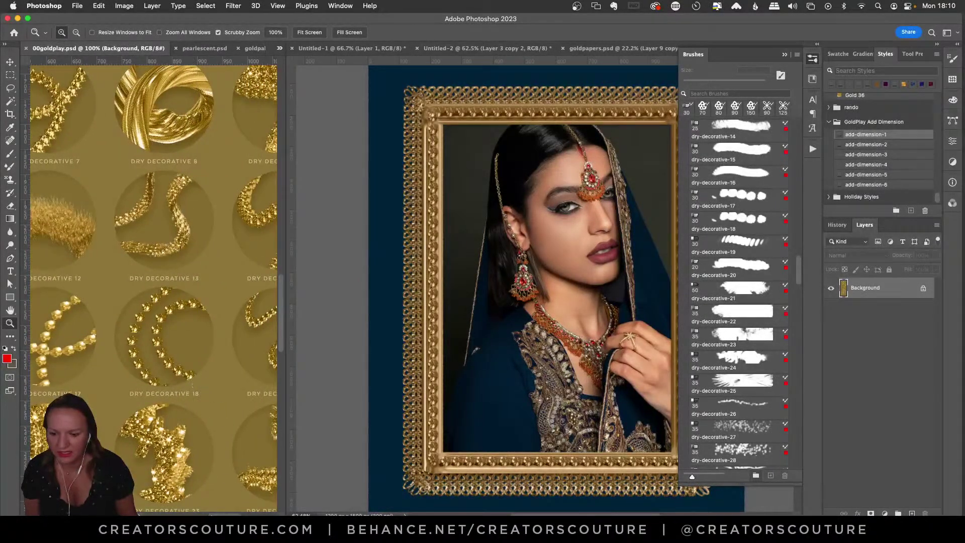
pyautogui.hscroll(8, 191, 385)
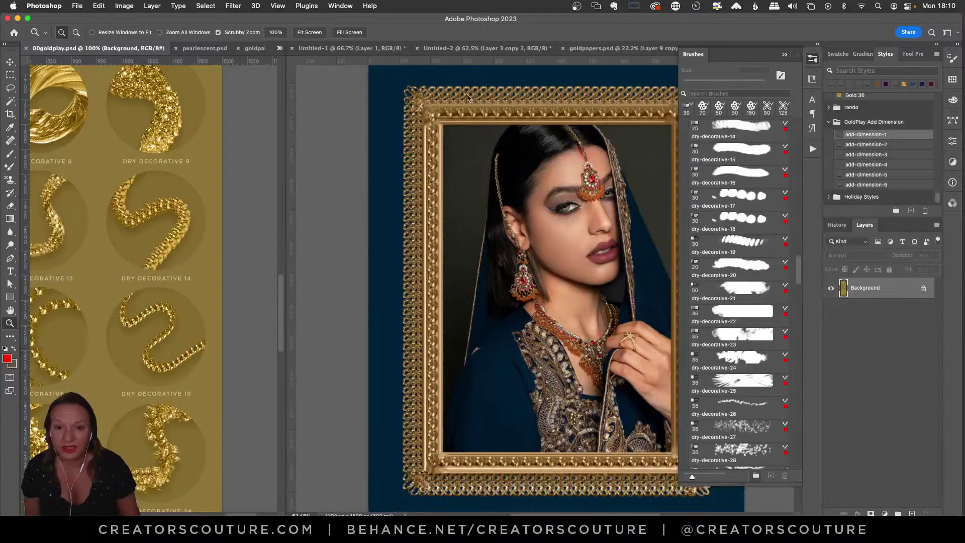
pyautogui.click(614, 50)
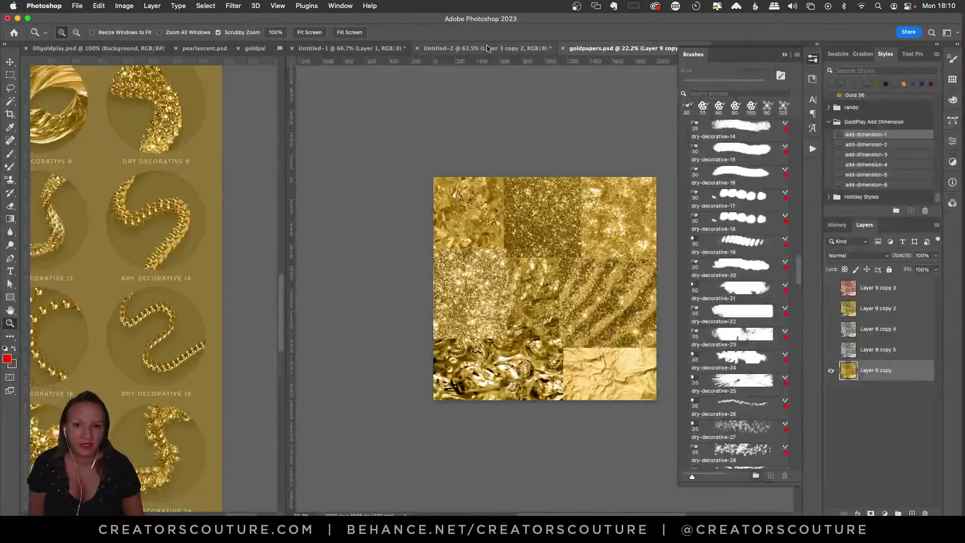
pyautogui.click(462, 52)
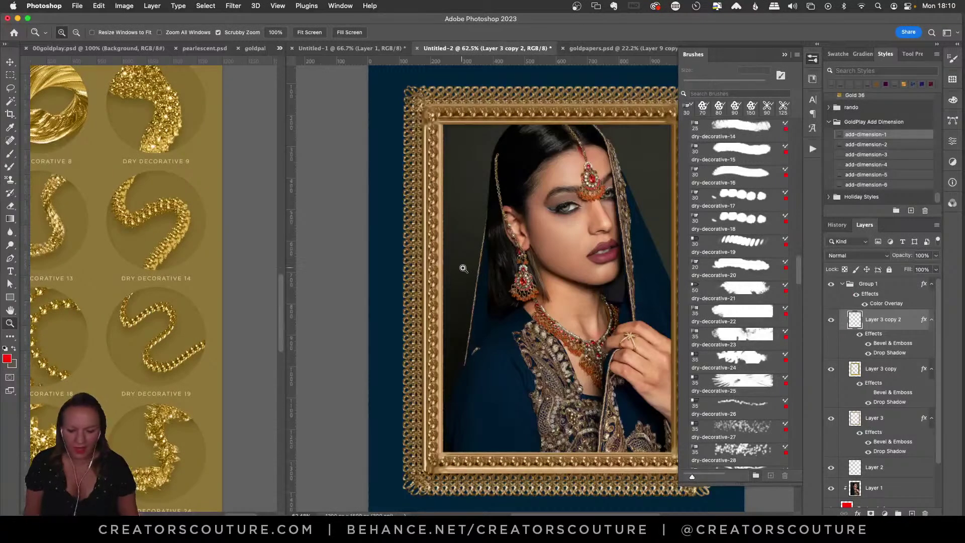
pyautogui.press('super+s')
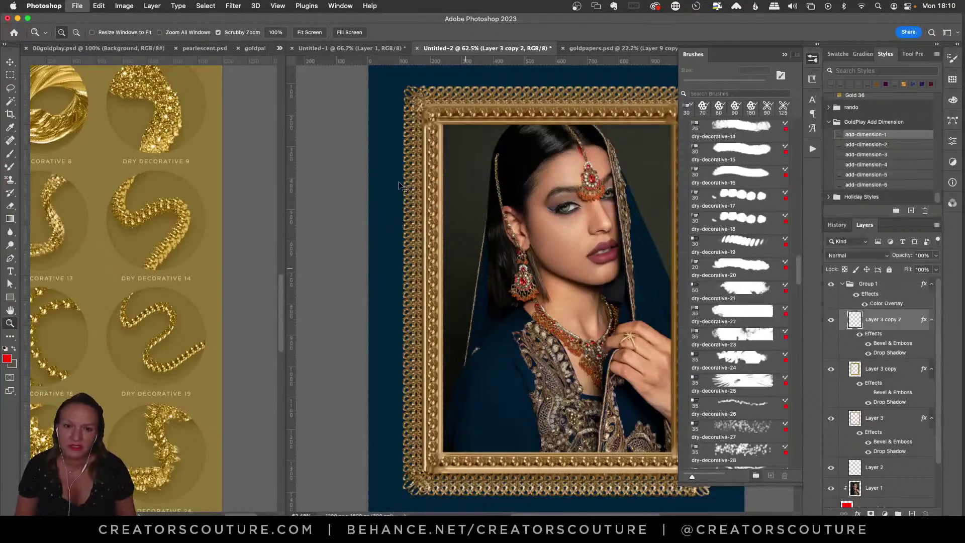
pyautogui.write('live')
pyautogui.press('Return')
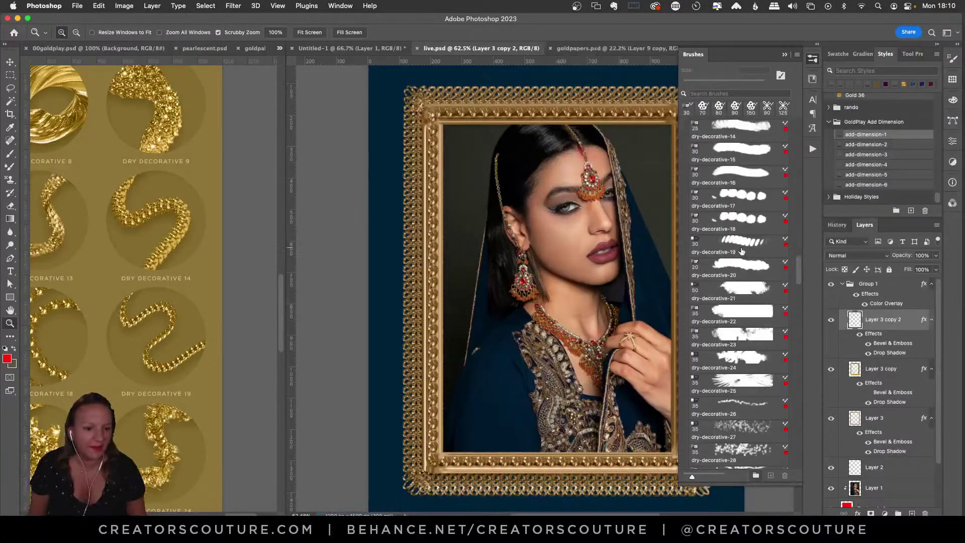
# Step: Select the dry-decorative-19 mixer brush, test it with a wavy stroke over the portrait, and undo the stroke
pyautogui.click(739, 246)
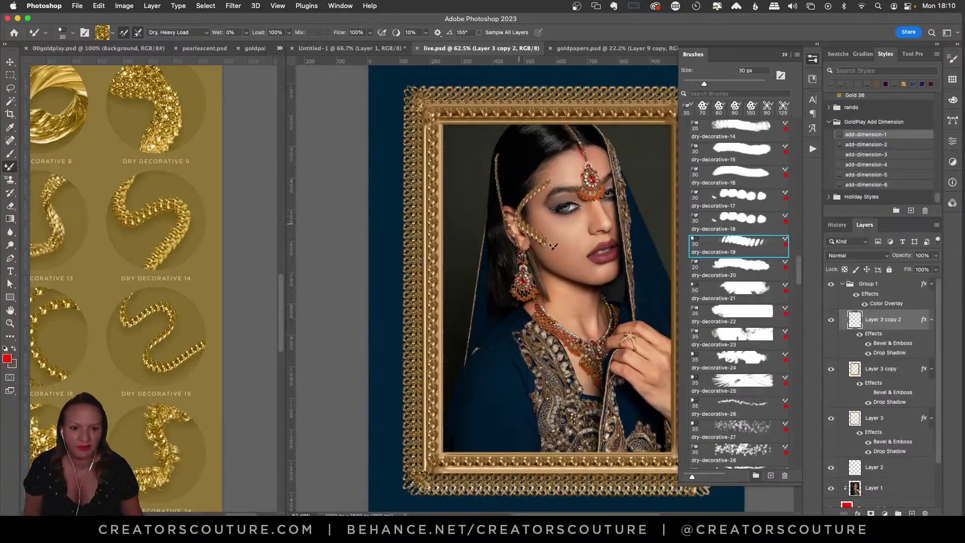
pyautogui.press('super+1')
pyautogui.moveTo(490, 161); pyautogui.dragTo(495, 421)
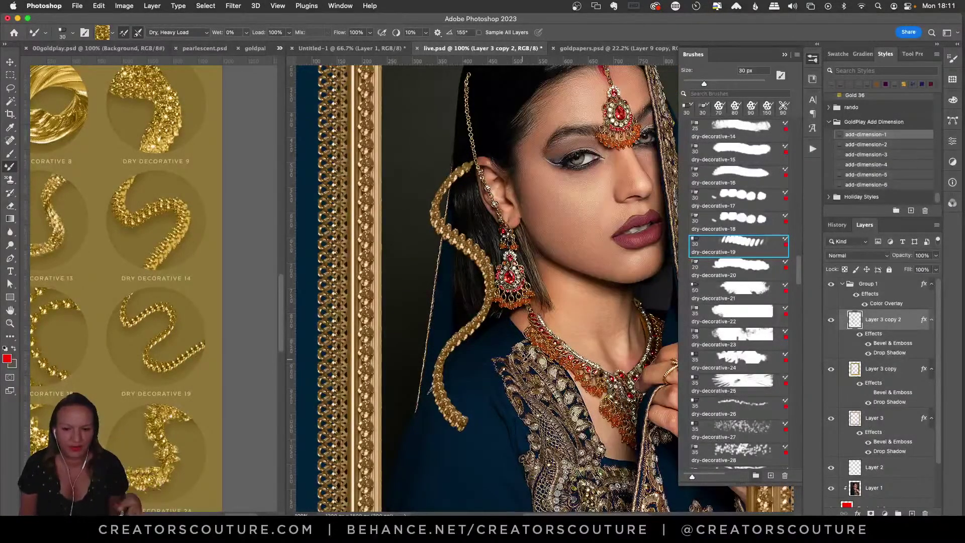
pyautogui.press('super+z')
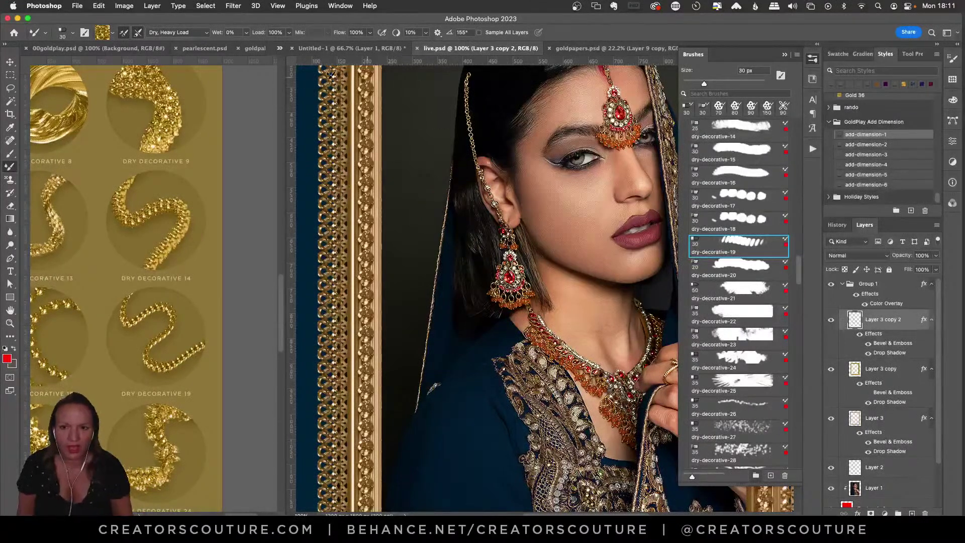
# Step: Bring up frame.psd beside live.psd as reference, collapse the brush list, and reactivate the Mixer Brush on live.psd
pyautogui.click(279, 48)
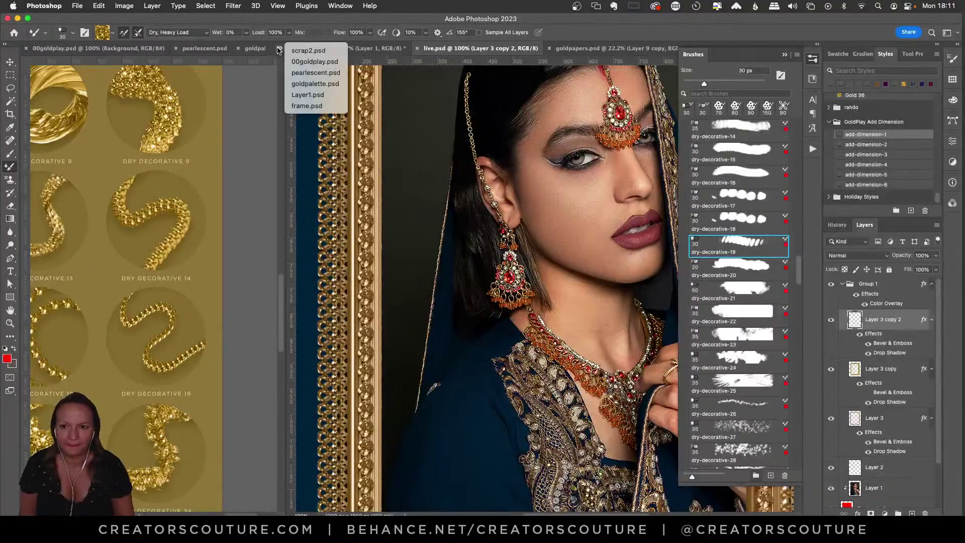
pyautogui.click(298, 107)
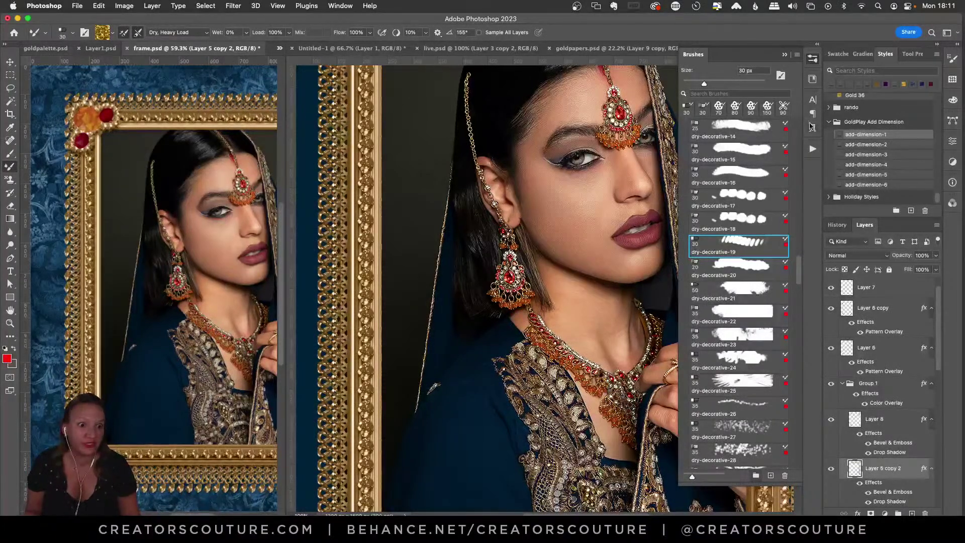
pyautogui.click(812, 60)
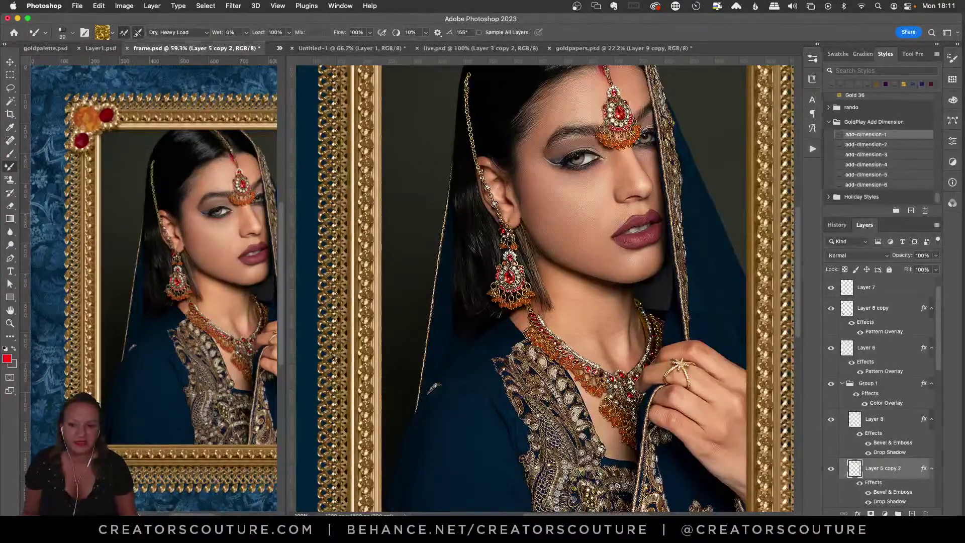
pyautogui.click(10, 324)
pyautogui.click(604, 286)
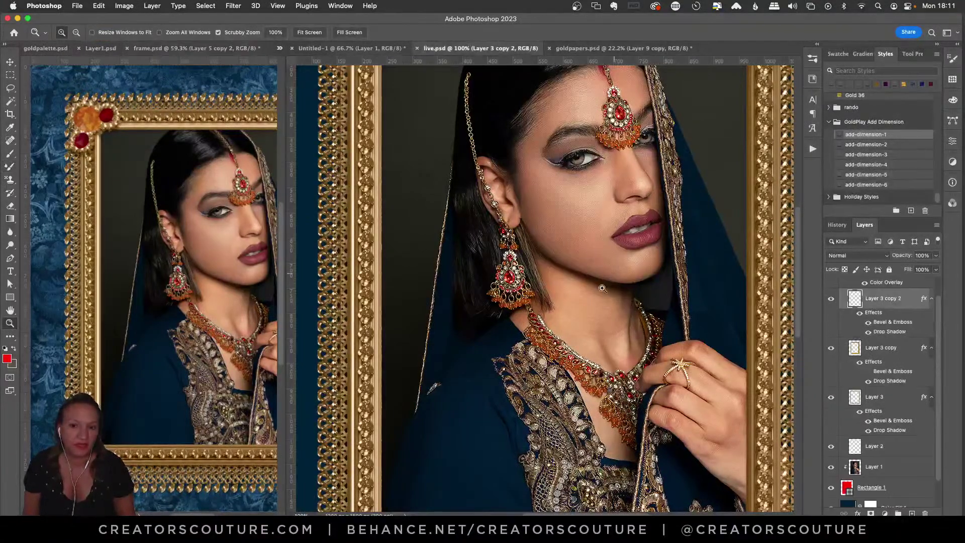
pyautogui.moveTo(604, 285); pyautogui.dragTo(434, 247)
pyautogui.click(9, 166)
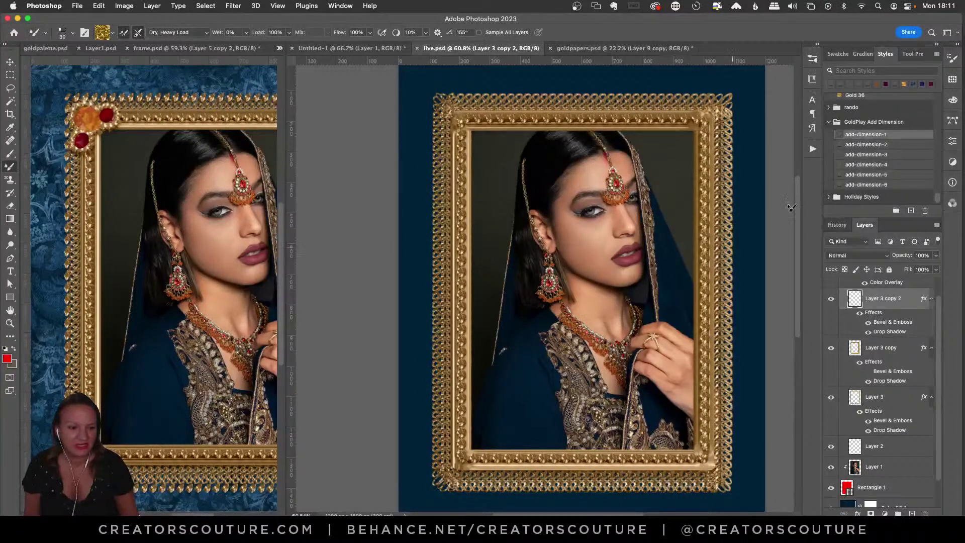
pyautogui.moveTo(936, 309); pyautogui.dragTo(938, 297)
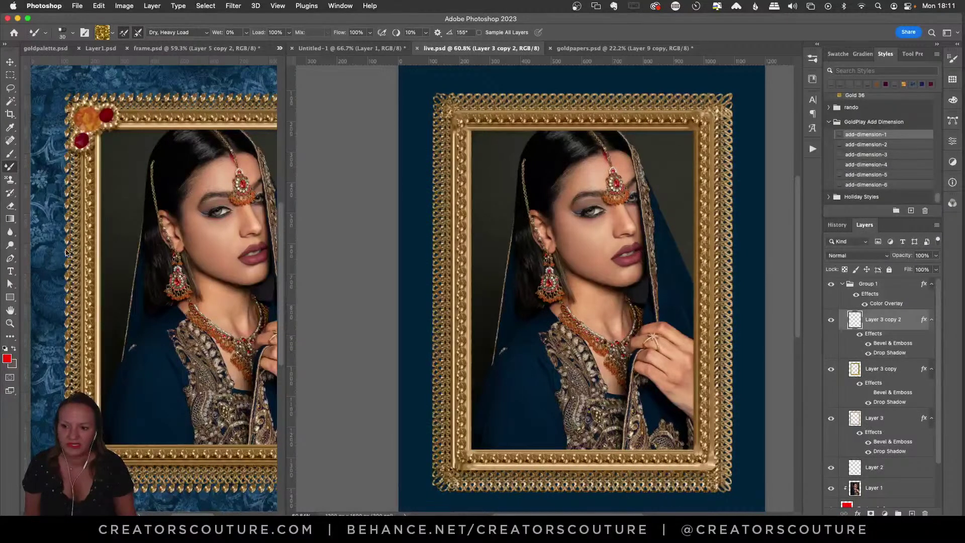
# Step: Set the brush tip spacing to 102%, try a beaded stroke outside the frame's left edge, and undo it
pyautogui.click(952, 58)
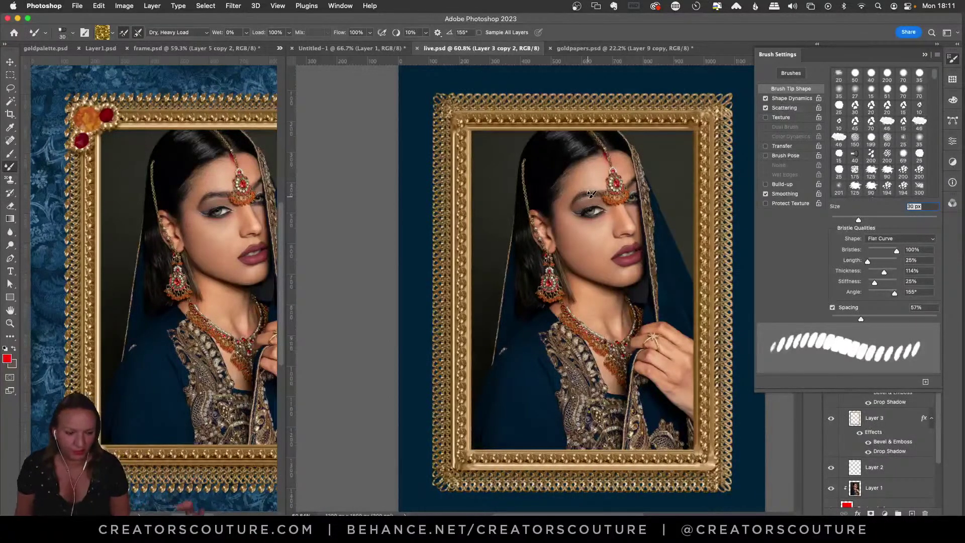
pyautogui.moveTo(862, 322); pyautogui.dragTo(884, 321)
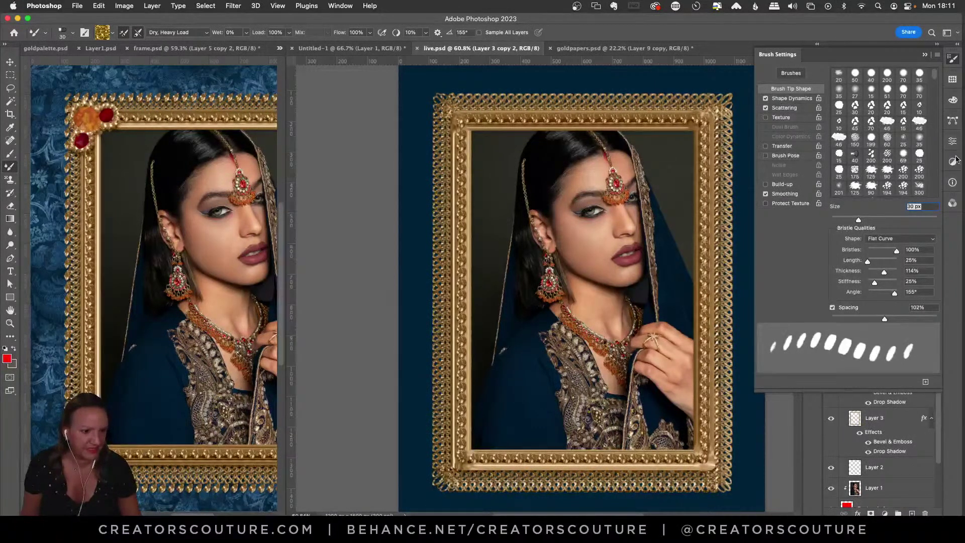
pyautogui.click(953, 60)
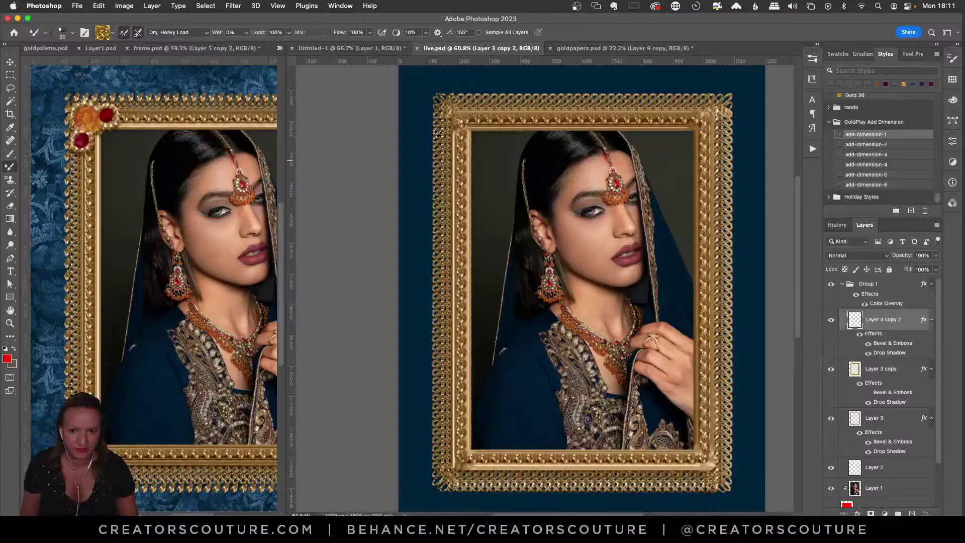
pyautogui.moveTo(430, 99); pyautogui.dragTo(427, 310)
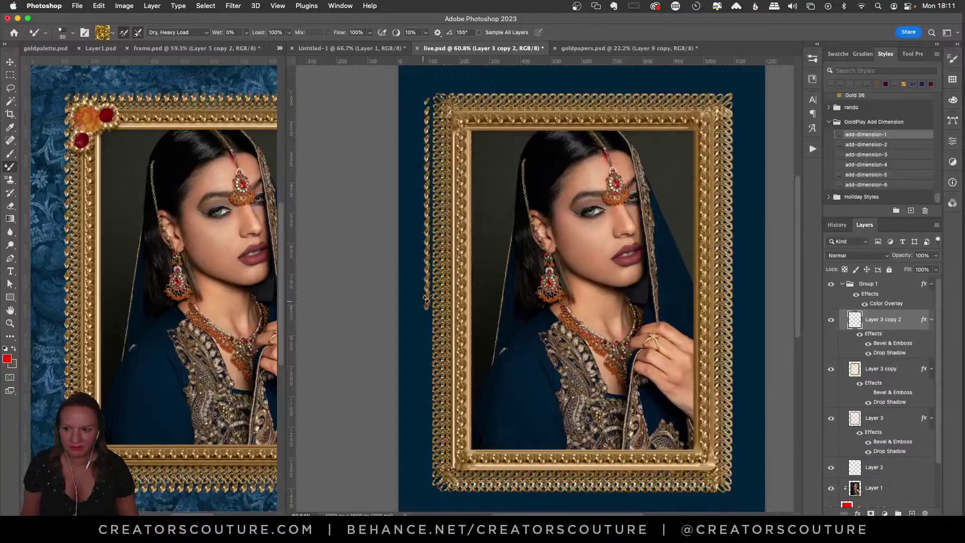
pyautogui.press('super+z')
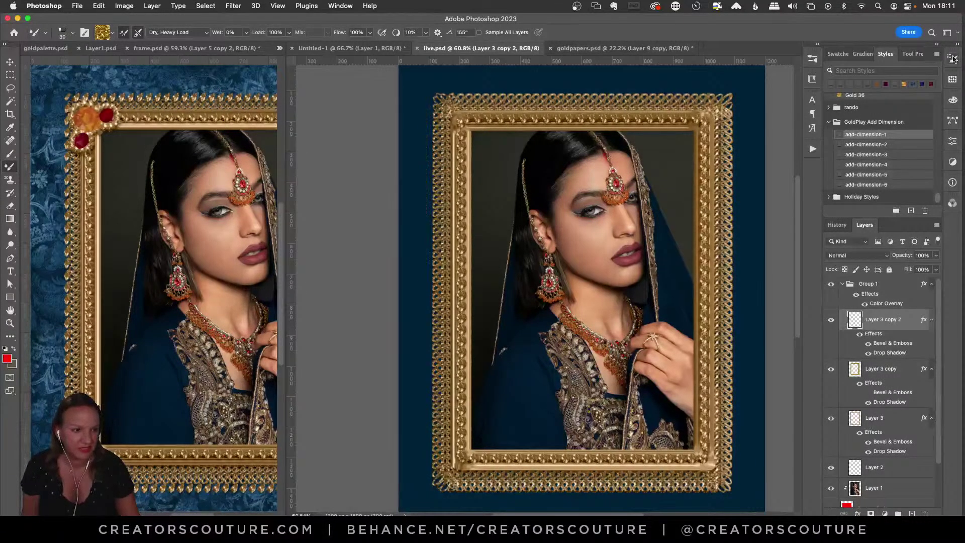
# Step: Increase the brush tip spacing further, try two strokes down the frame's outer left edge, and undo both
pyautogui.click(953, 59)
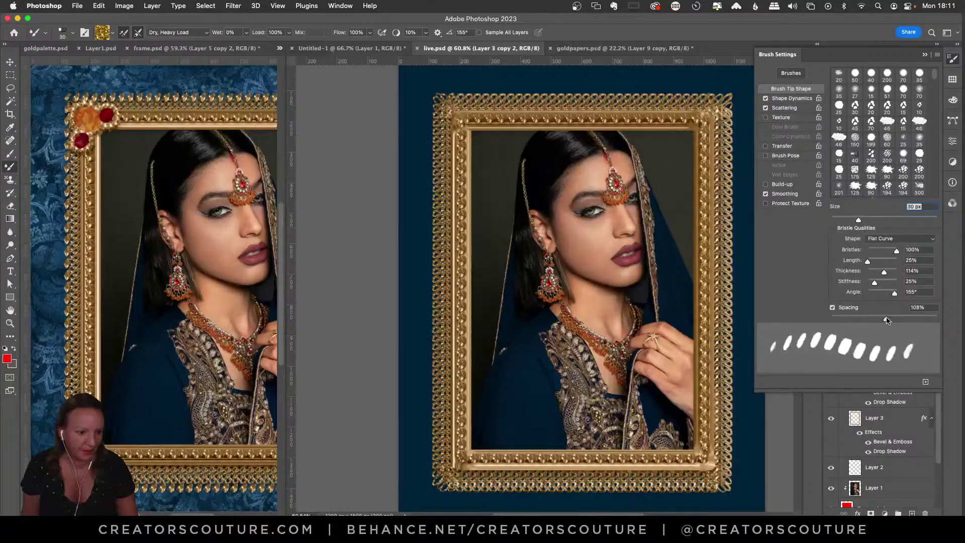
pyautogui.moveTo(886, 318); pyautogui.dragTo(892, 318)
pyautogui.click(953, 59)
pyautogui.moveTo(434, 100); pyautogui.dragTo(427, 323)
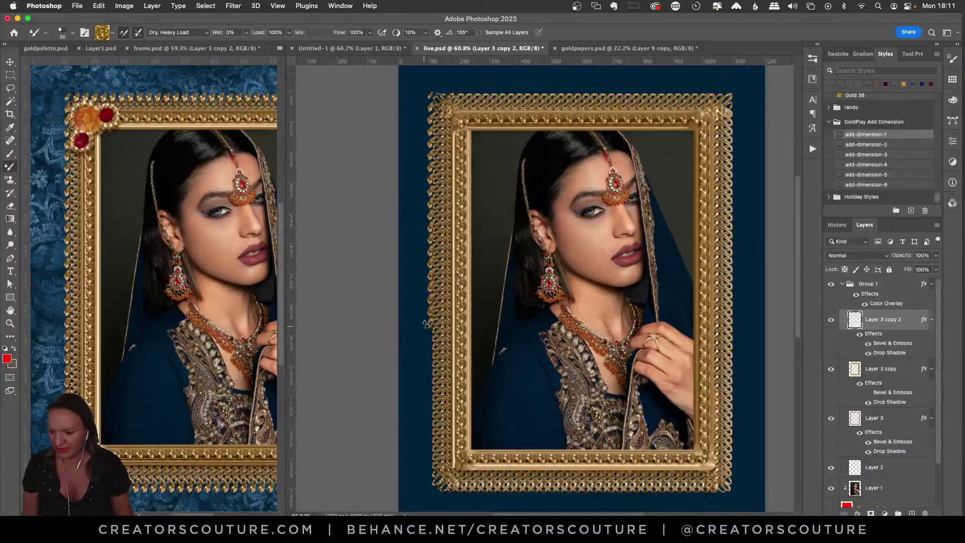
pyautogui.press('super+z')
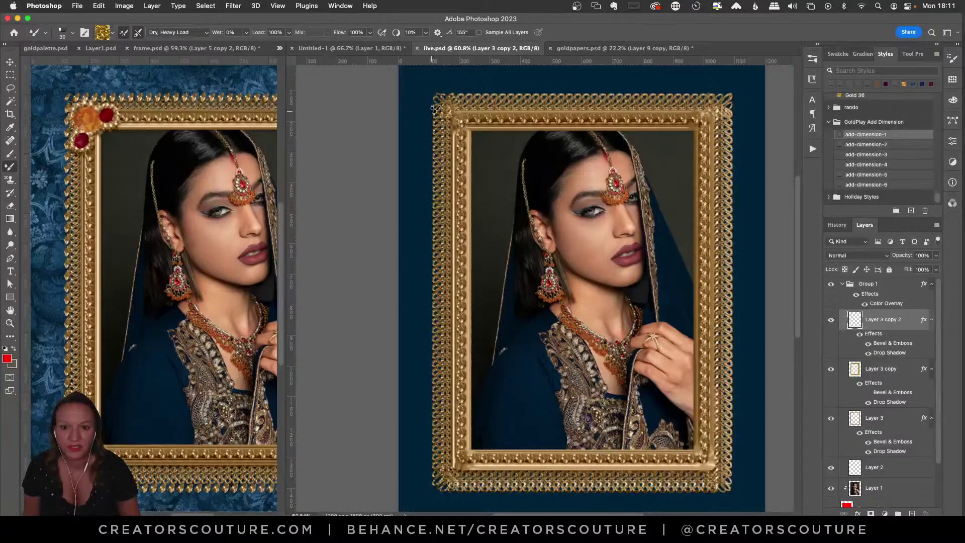
pyautogui.moveTo(433, 90); pyautogui.dragTo(411, 495)
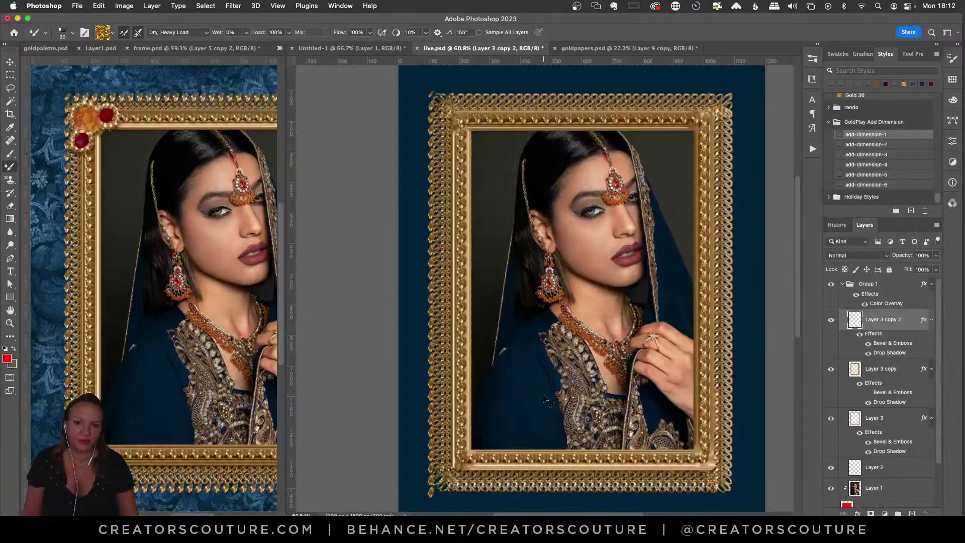
pyautogui.press('super+z')
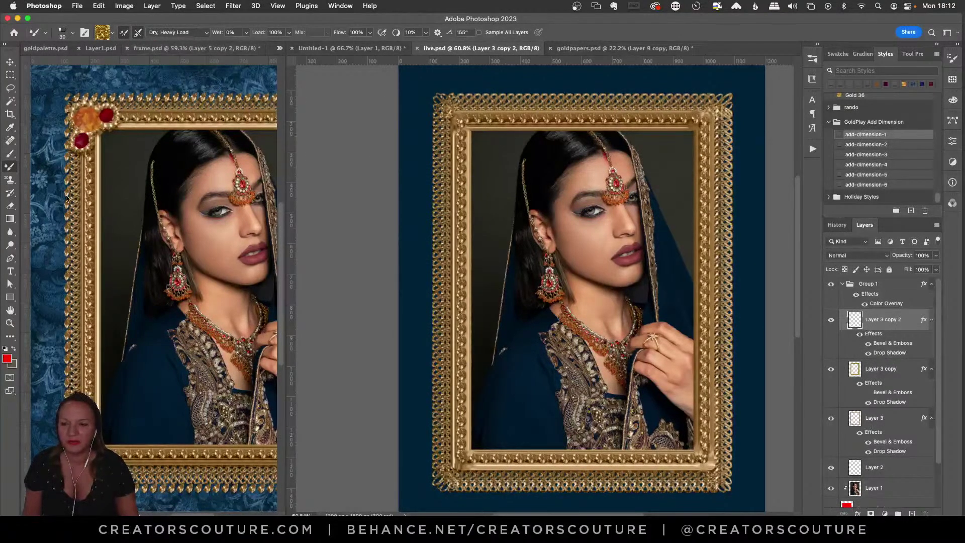
# Step: Sample gold texture near the upper end of goldpalette.psd, test it beside the frame's left edge, and undo the stroke
pyautogui.click(50, 49)
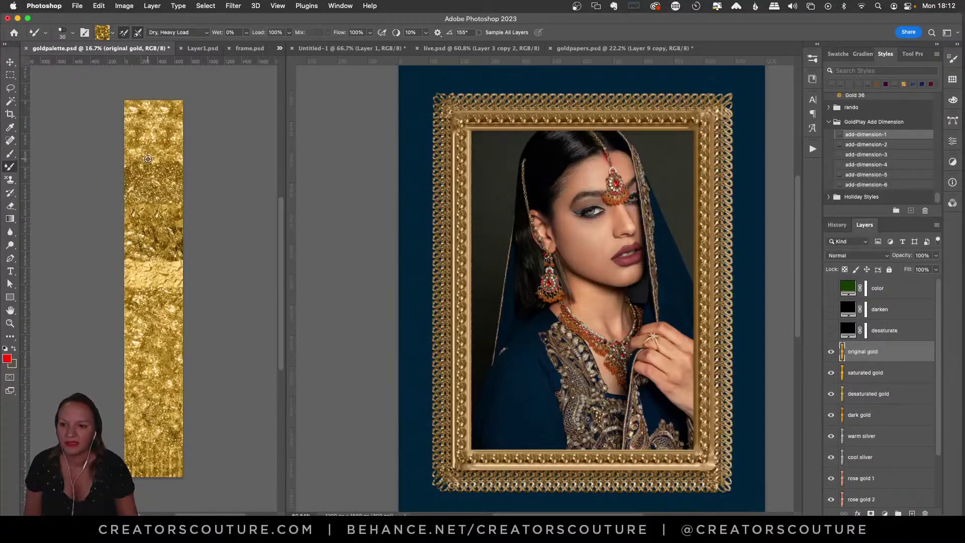
pyautogui.keyDown('alt'); pyautogui.click(151, 139); pyautogui.keyUp('alt')
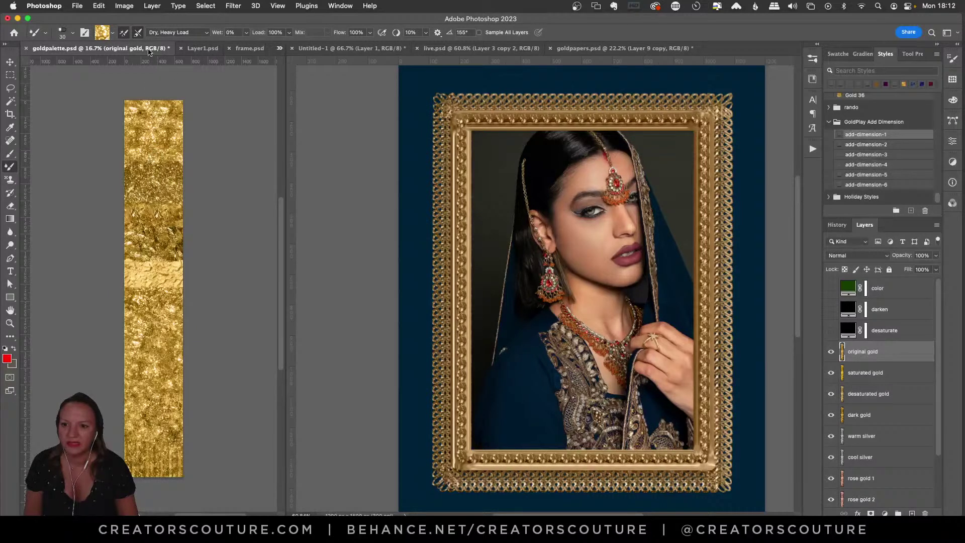
pyautogui.keyDown('alt'); pyautogui.click(167, 134); pyautogui.keyUp('alt')
pyautogui.keyDown('alt'); pyautogui.click(153, 125); pyautogui.keyUp('alt')
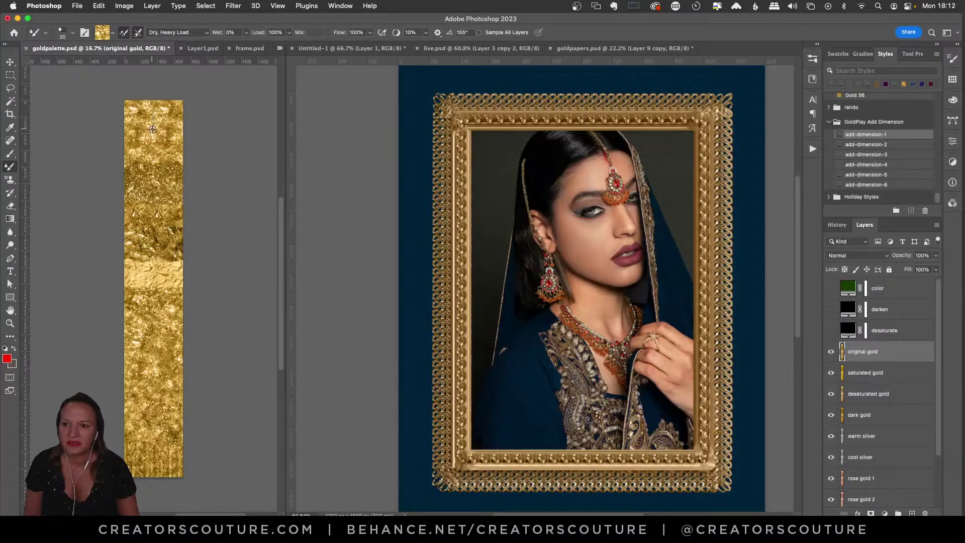
pyautogui.click(415, 132)
pyautogui.moveTo(427, 102); pyautogui.dragTo(425, 254)
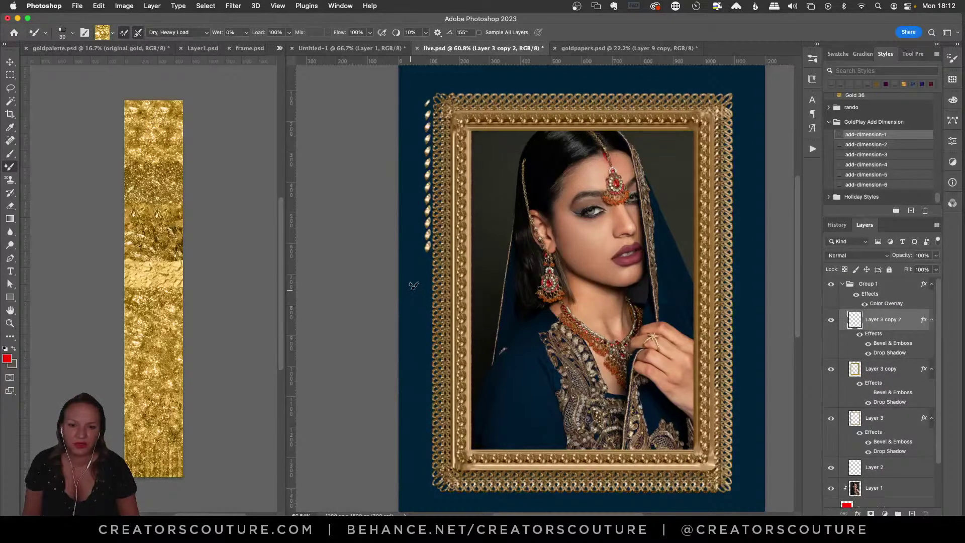
pyautogui.press('super+z')
# Step: Load another gold sample from just above the palette's glitter band, test it along the frame's left edge, and undo the stroke
pyautogui.click(186, 81)
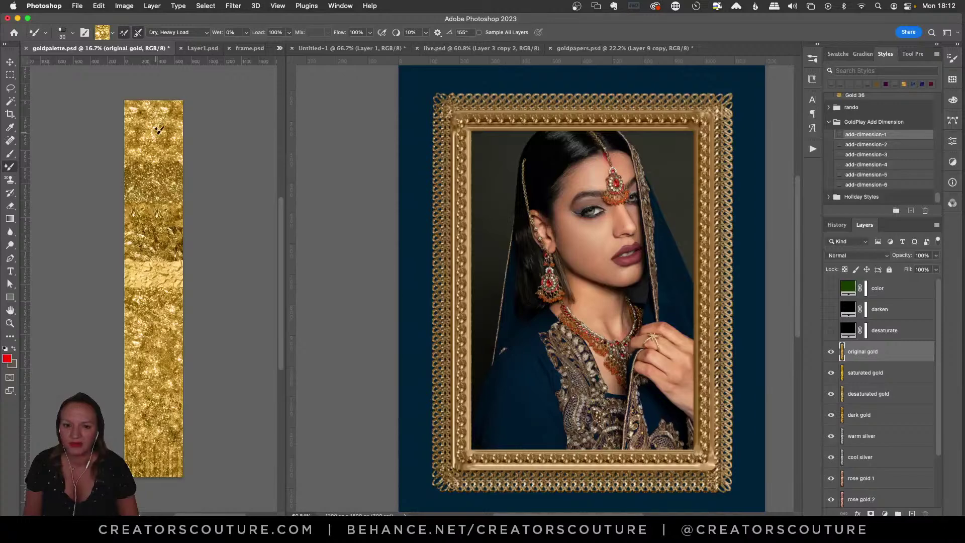
pyautogui.keyDown('alt'); pyautogui.click(151, 136); pyautogui.keyUp('alt')
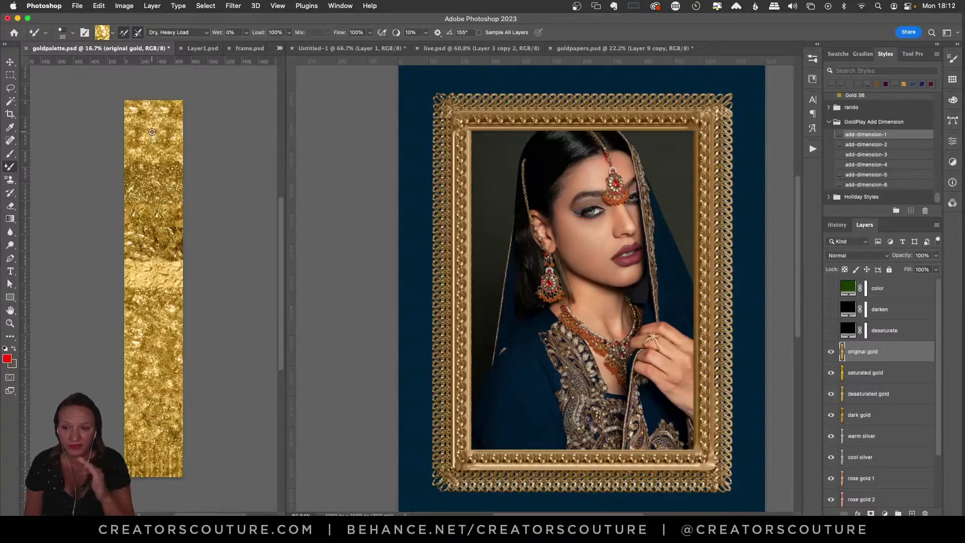
pyautogui.keyDown('alt'); pyautogui.click(154, 148); pyautogui.keyUp('alt')
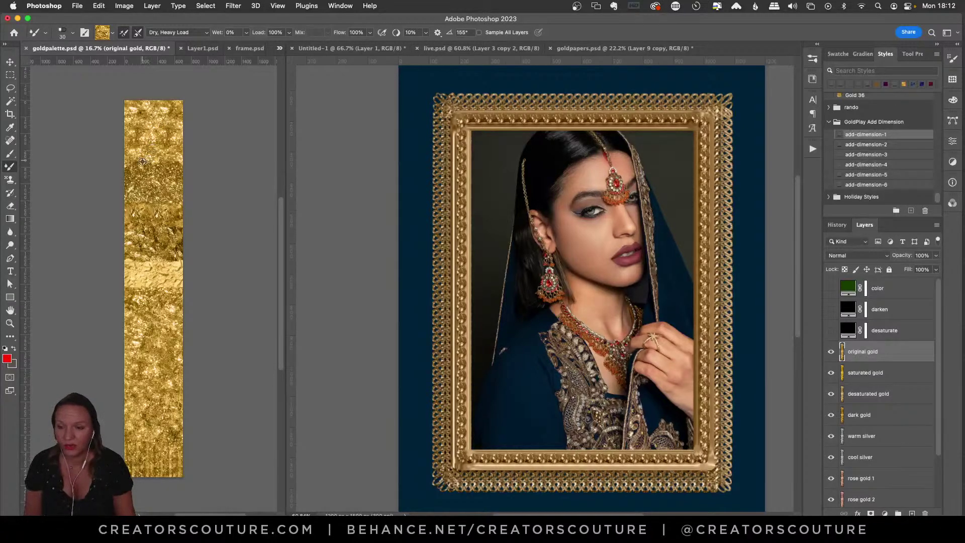
pyautogui.keyDown('alt'); pyautogui.click(147, 152); pyautogui.keyUp('alt')
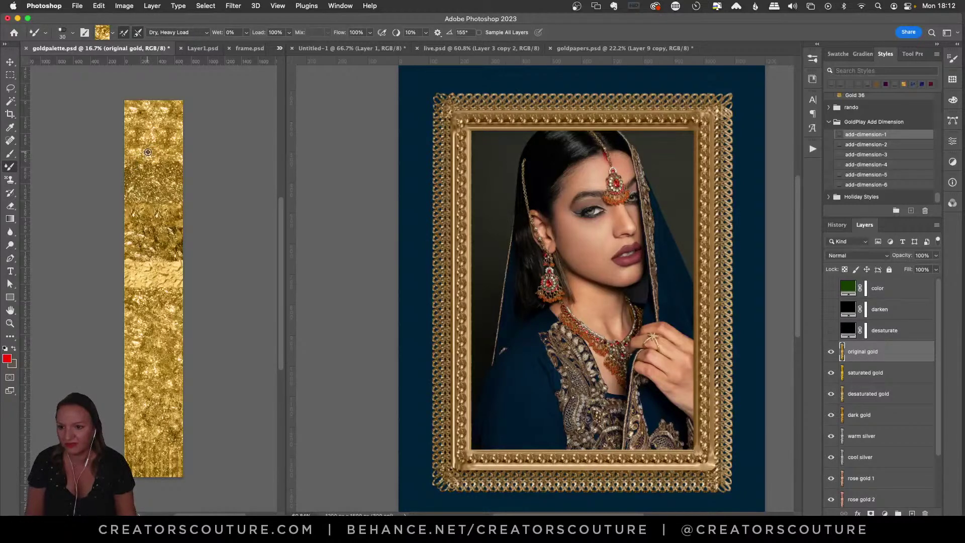
pyautogui.click(425, 108)
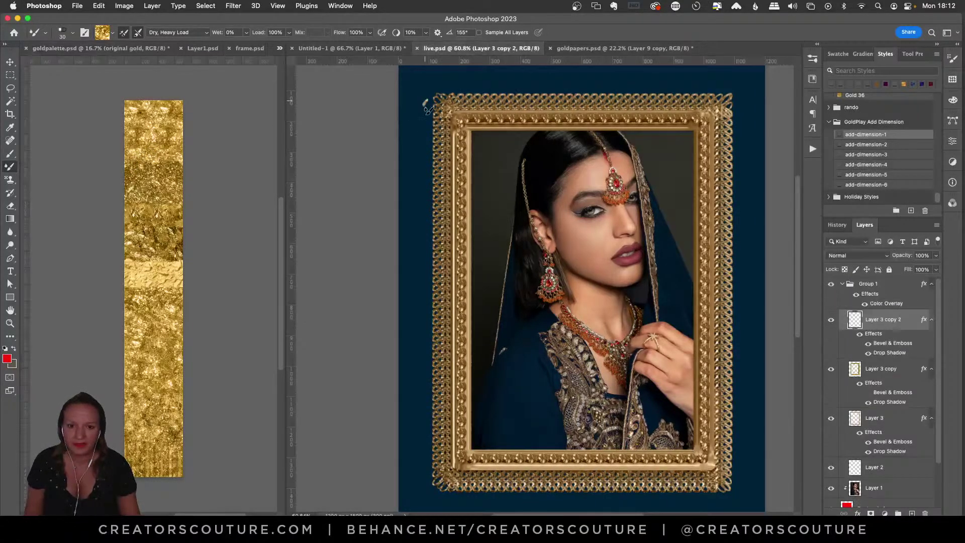
pyautogui.moveTo(425, 100); pyautogui.dragTo(418, 250)
pyautogui.press('super+z')
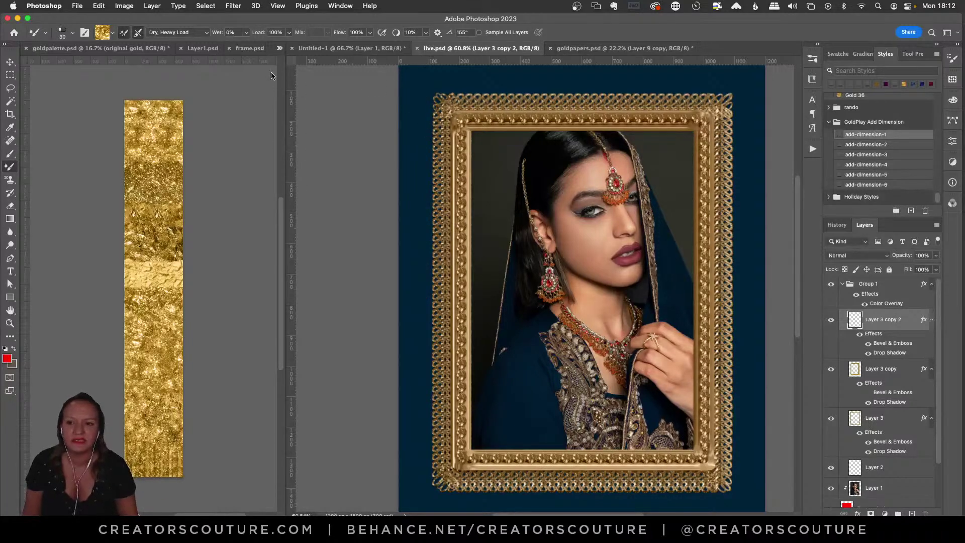
# Step: Bring up frame.psd as reference and paint a beaded gold stroke down the outer left edge of the frame in live.psd
pyautogui.click(280, 48)
pyautogui.click(315, 105)
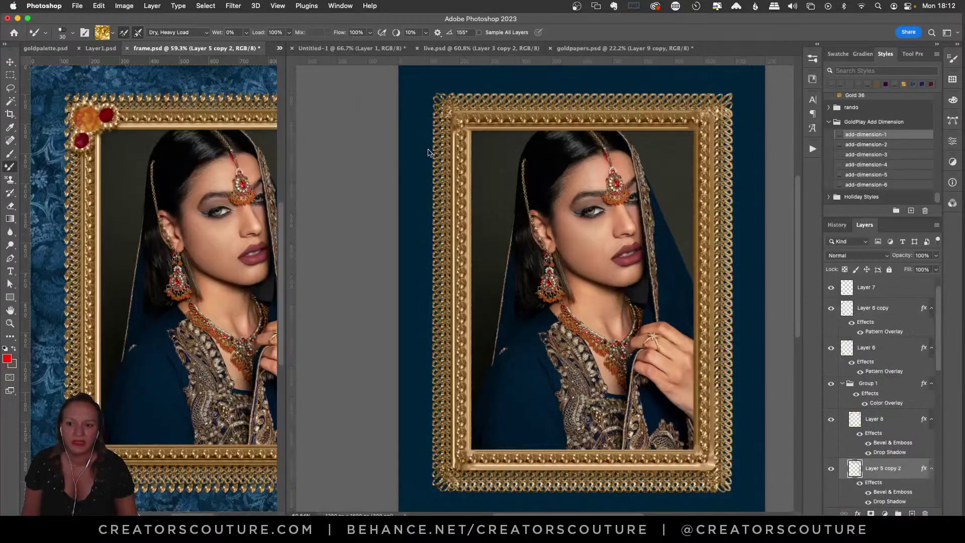
pyautogui.click(430, 138)
pyautogui.moveTo(431, 127)
pyautogui.mouseDown()
pyautogui.moveTo(432, 95)
pyautogui.moveTo(402, 330)
pyautogui.moveTo(412, 493)
pyautogui.mouseUp()
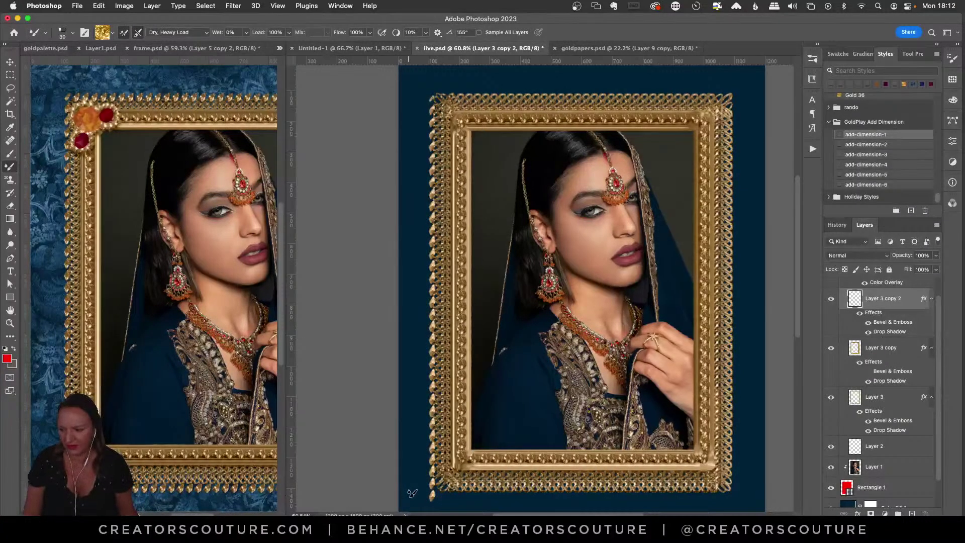
# Step: Select the left strip of the canvas containing the beaded edge and copy it from Layer 3 copy 2 to a new layer
pyautogui.click(10, 61)
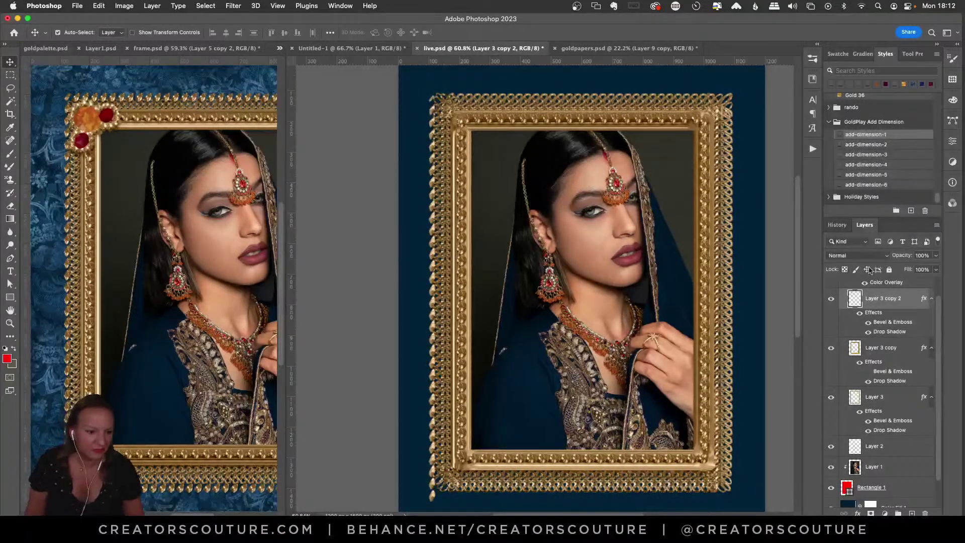
pyautogui.click(830, 299)
pyautogui.click(830, 299)
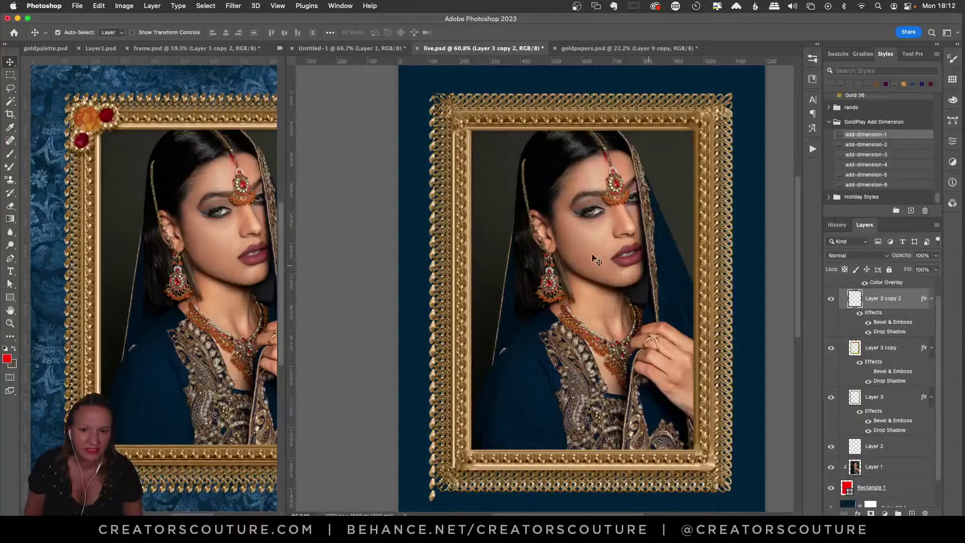
pyautogui.click(10, 75)
pyautogui.moveTo(399, 75); pyautogui.dragTo(446, 507)
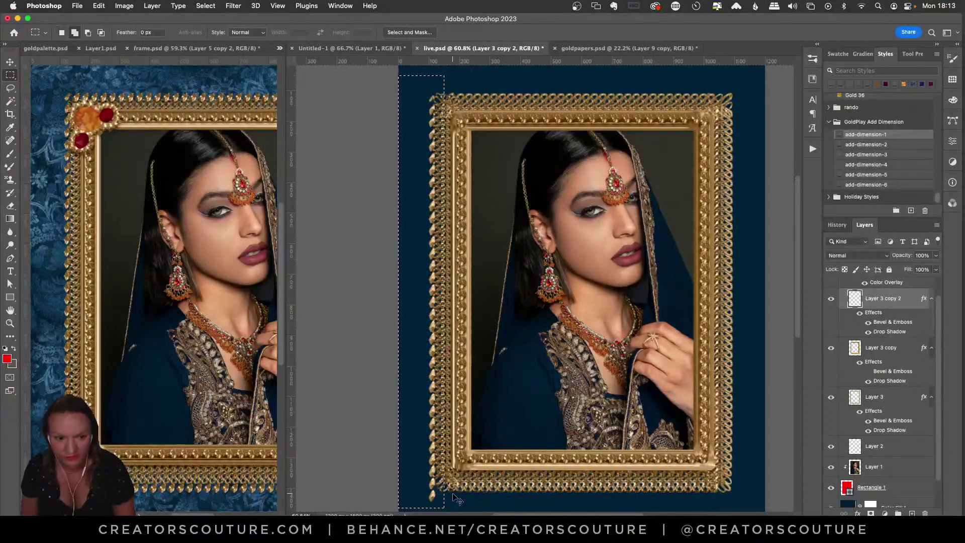
pyautogui.press('super+j')
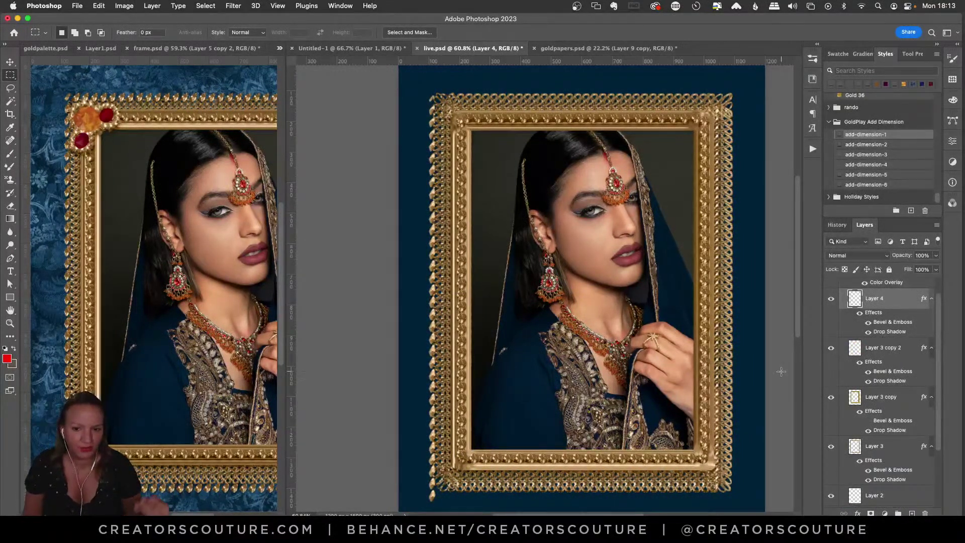
# Step: Try a beaded mixer brush stroke along the frame's lower edge, then paint one down its outer right edge on Layer 4
pyautogui.click(14, 60)
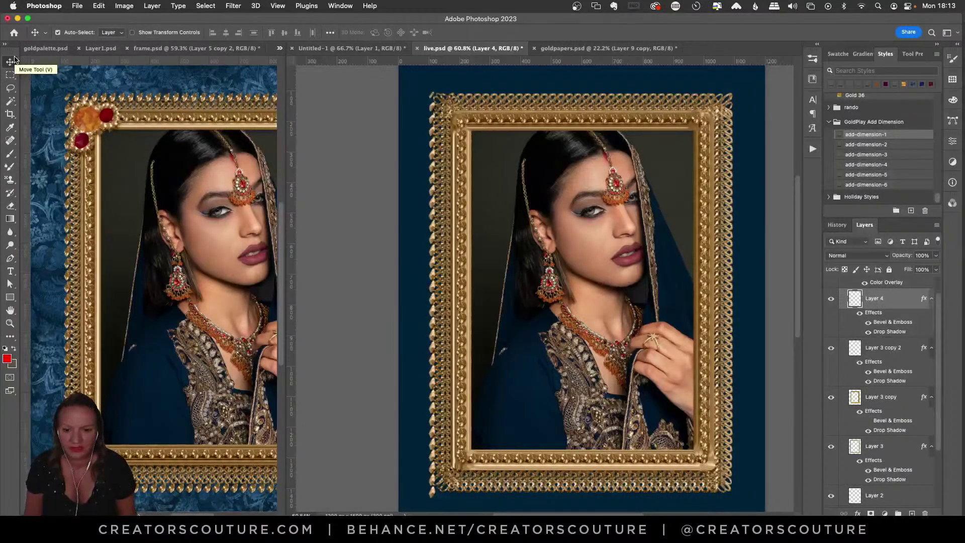
pyautogui.click(10, 166)
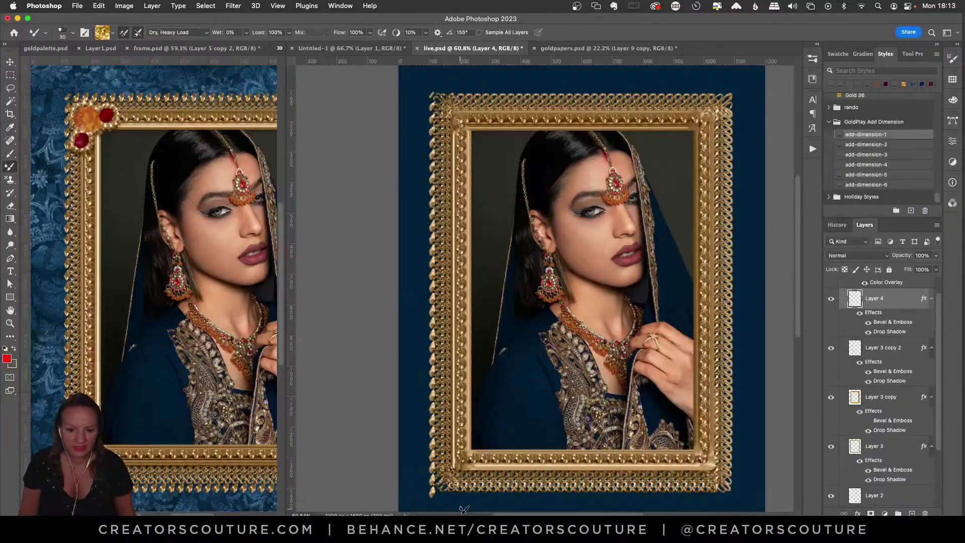
pyautogui.press('super+z')
pyautogui.moveTo(444, 500)
pyautogui.mouseDown()
pyautogui.moveTo(440, 490)
pyautogui.moveTo(690, 492)
pyautogui.moveTo(681, 482)
pyautogui.mouseUp()
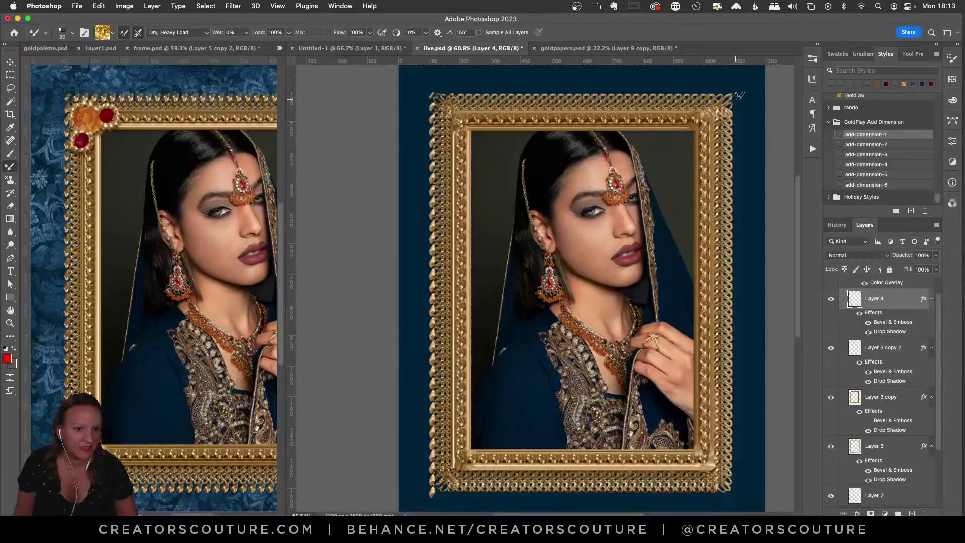
pyautogui.moveTo(737, 93); pyautogui.dragTo(712, 487)
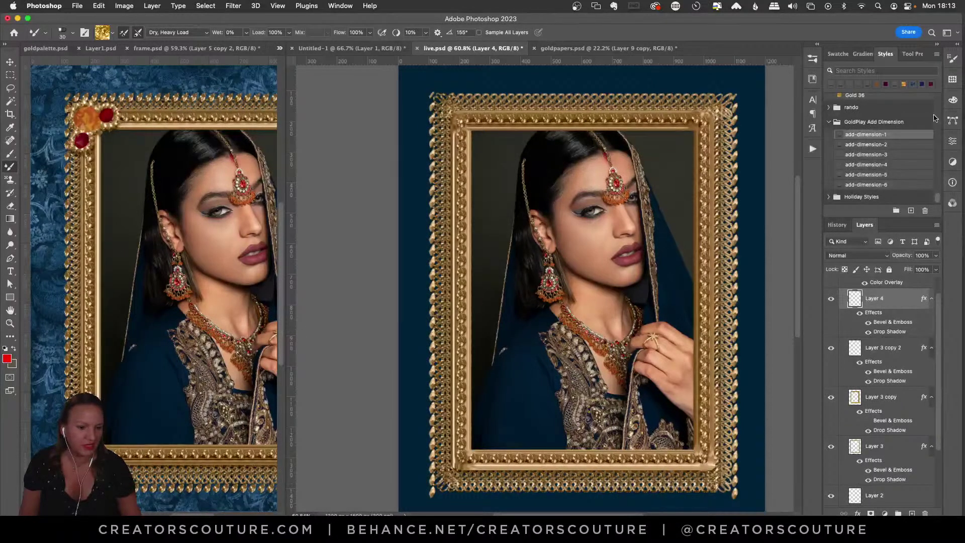
# Step: Set the brush tip spacing to 73%, try a beaded stroke along the frame's lower edge, and undo it
pyautogui.click(953, 59)
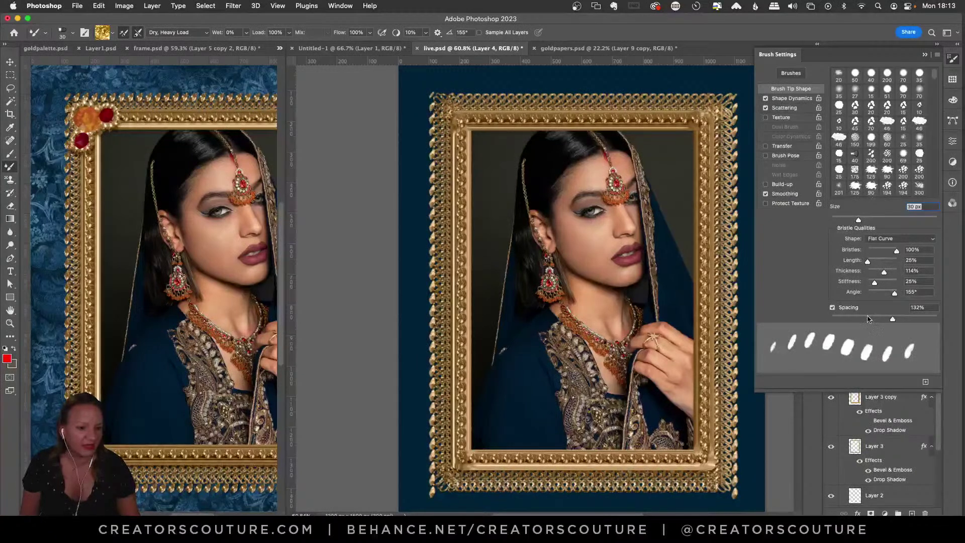
pyautogui.moveTo(868, 319); pyautogui.dragTo(870, 319)
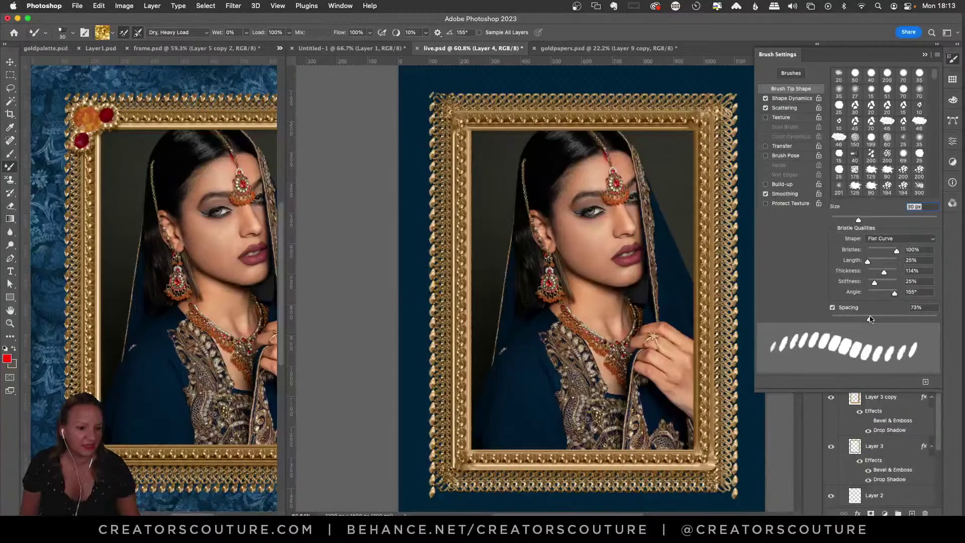
pyautogui.click(953, 60)
pyautogui.moveTo(725, 493)
pyautogui.mouseDown()
pyautogui.moveTo(734, 488)
pyautogui.moveTo(433, 484)
pyautogui.moveTo(563, 494)
pyautogui.mouseUp()
pyautogui.press('super+z')
pyautogui.press('super+z')
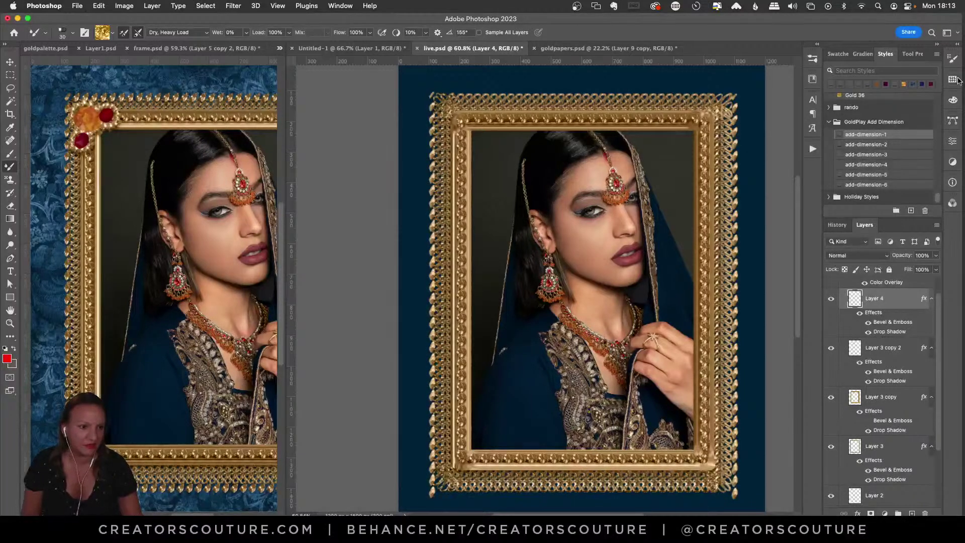
# Step: Set the brush tip spacing to 89%, try a beaded stroke across the frame's lower edge, and undo it
pyautogui.click(952, 59)
pyautogui.moveTo(873, 320); pyautogui.dragTo(878, 319)
pyautogui.moveTo(442, 490); pyautogui.dragTo(733, 496)
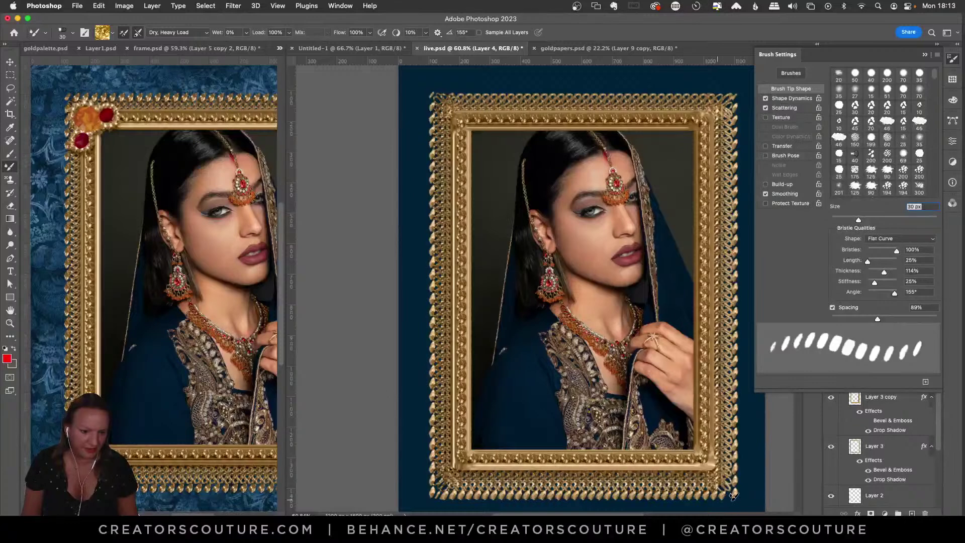
pyautogui.press('super+z')
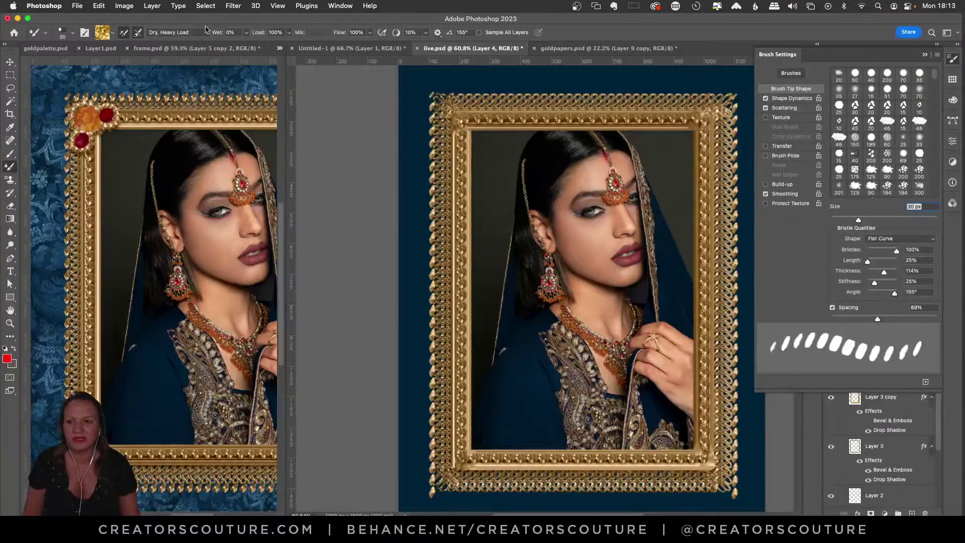
# Step: Sample the glittery gold in goldpalette.psd, test it along the frame's lower edge in live.psd, and undo the stroke
pyautogui.click(46, 48)
pyautogui.keyDown('alt'); pyautogui.click(148, 179); pyautogui.keyUp('alt')
pyautogui.click(445, 449)
pyautogui.moveTo(435, 490); pyautogui.dragTo(531, 483)
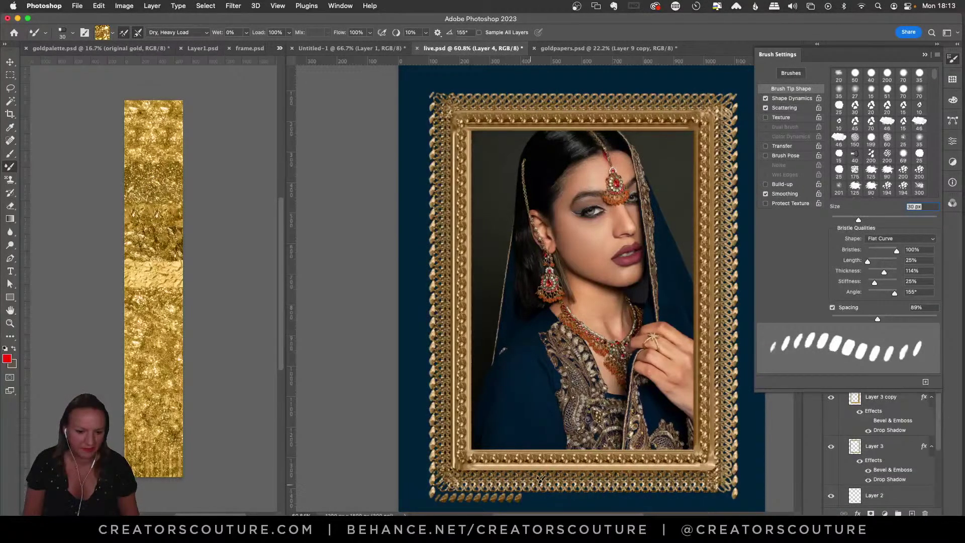
pyautogui.press('super+z')
# Step: Set the brush tip spacing to 96% and load a gold sample from just above the glitter band in goldpalette.psd
pyautogui.moveTo(880, 321); pyautogui.dragTo(881, 319)
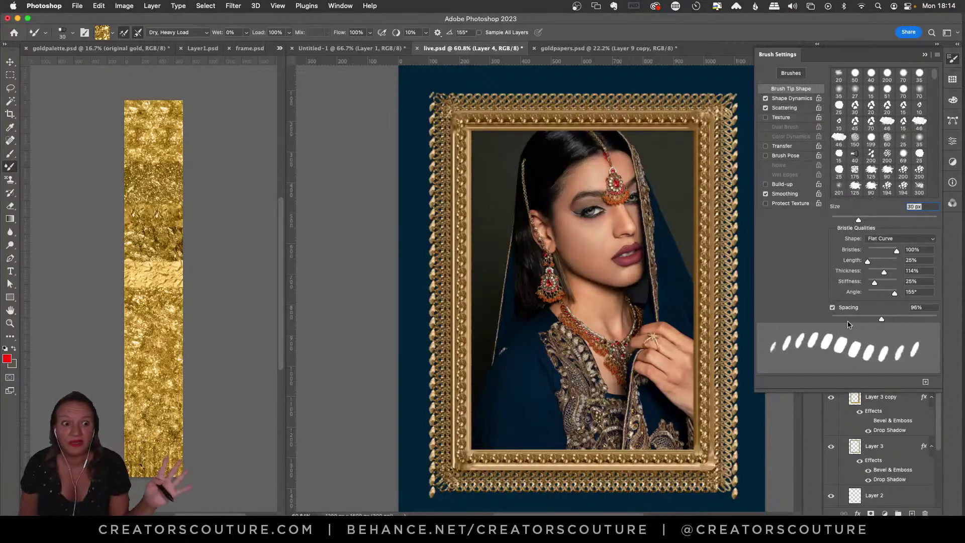
pyautogui.click(114, 50)
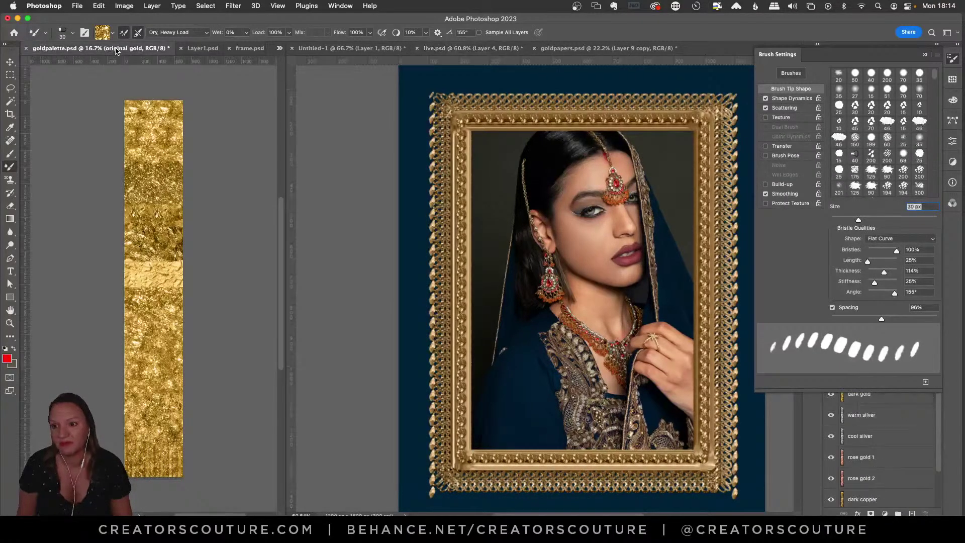
pyautogui.keyDown('alt'); pyautogui.click(149, 178); pyautogui.keyUp('alt')
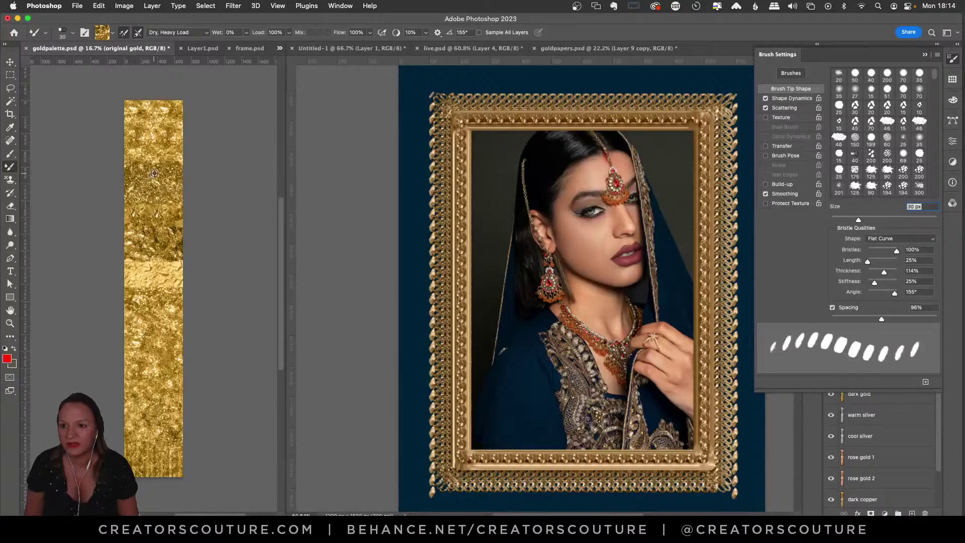
pyautogui.keyDown('alt'); pyautogui.click(140, 164); pyautogui.keyUp('alt')
# Step: Paint beaded gold strokes along the frame's outer lower and upper edges on Layer 4 of live.psd
pyautogui.click(449, 494)
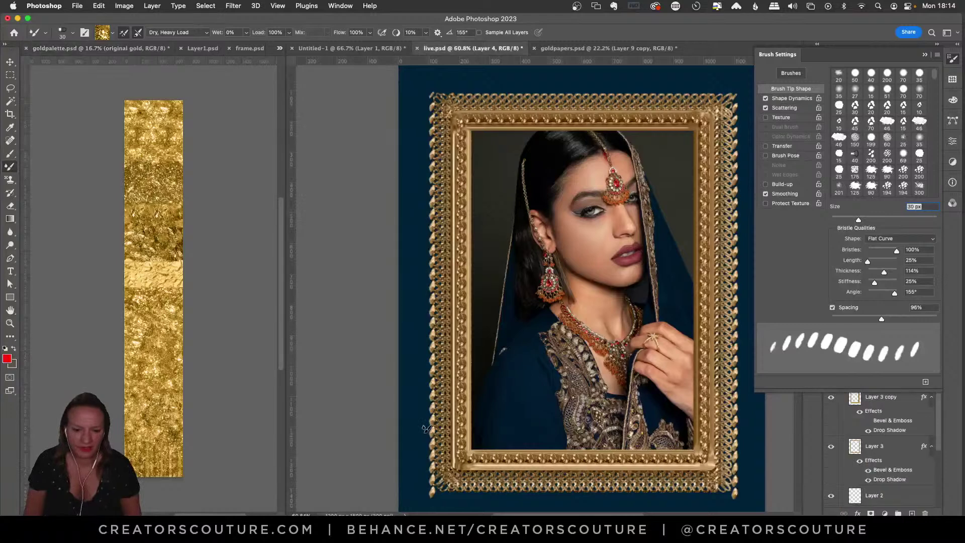
pyautogui.moveTo(436, 492); pyautogui.dragTo(735, 489)
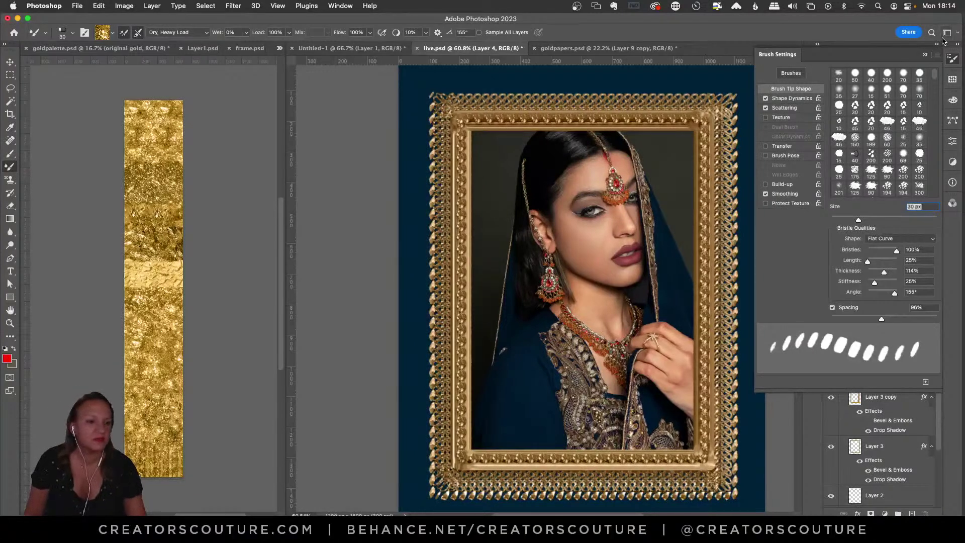
pyautogui.click(952, 60)
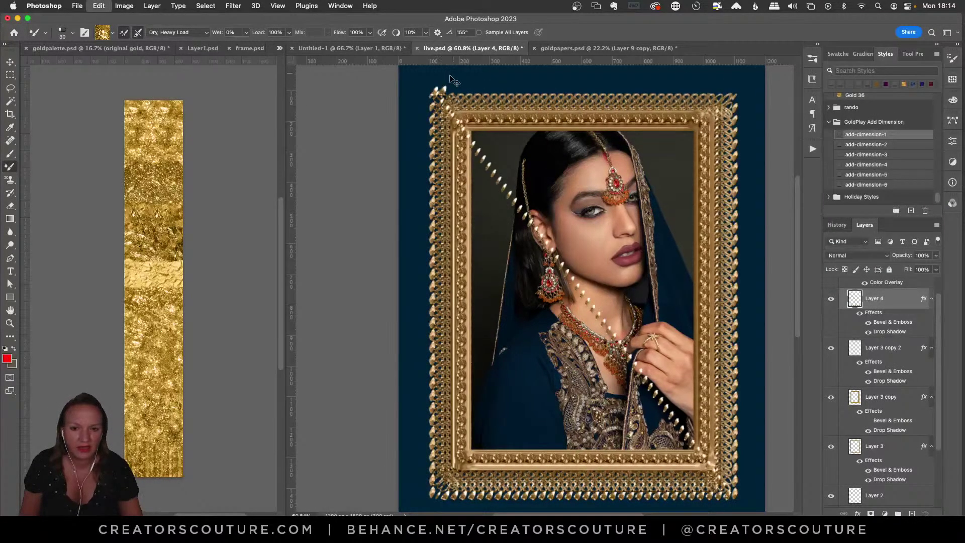
pyautogui.moveTo(431, 90); pyautogui.dragTo(738, 94)
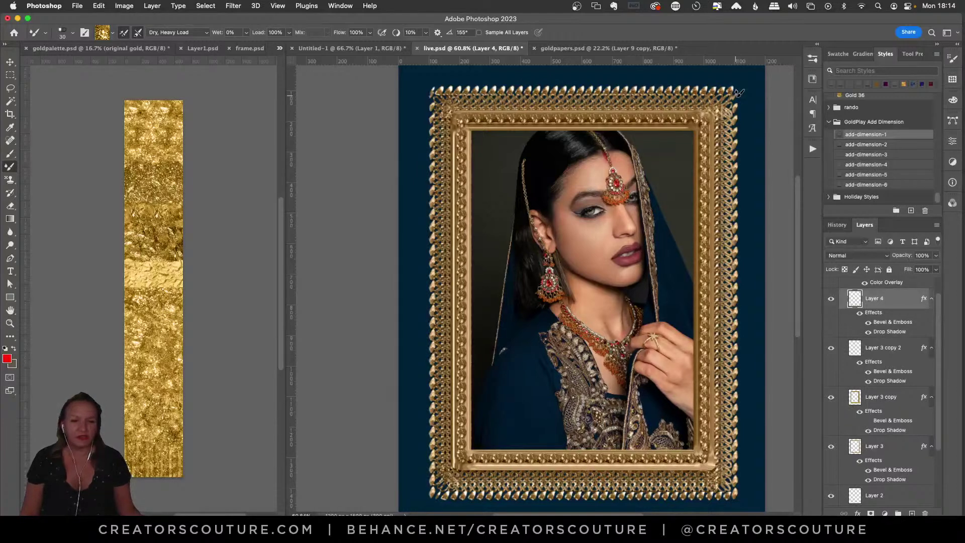
# Step: Compare the result with frame.psd, toggling the visibility of its Layer 5 copy 2 off and on
pyautogui.click(280, 48)
pyautogui.click(304, 106)
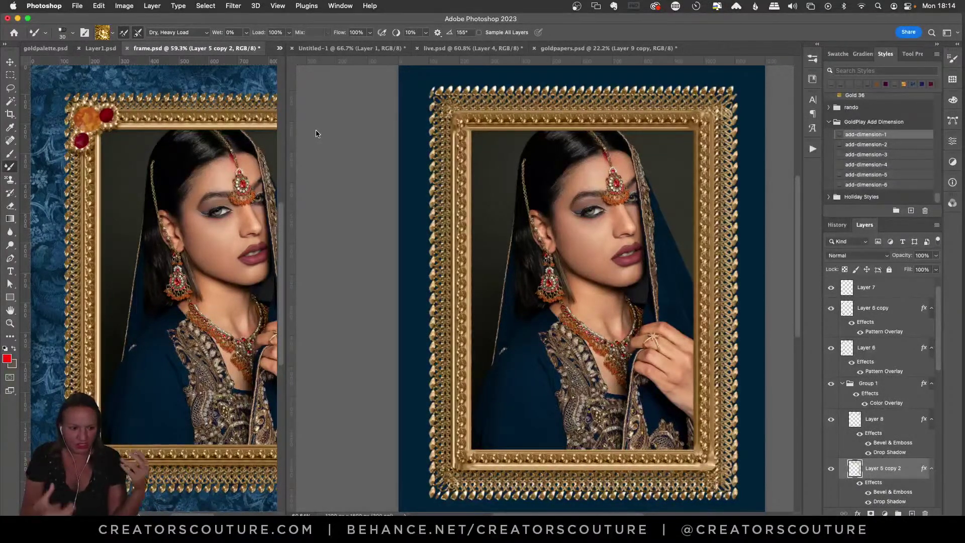
pyautogui.click(832, 472)
pyautogui.click(831, 469)
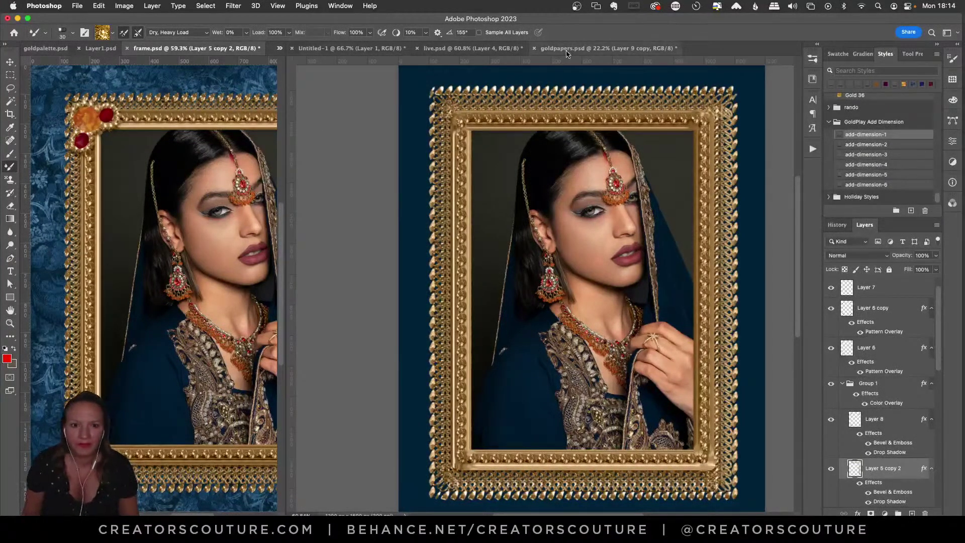
# Step: Glance at the textures in goldpapers.psd, return to live.psd, and save it
pyautogui.click(347, 48)
pyautogui.click(577, 48)
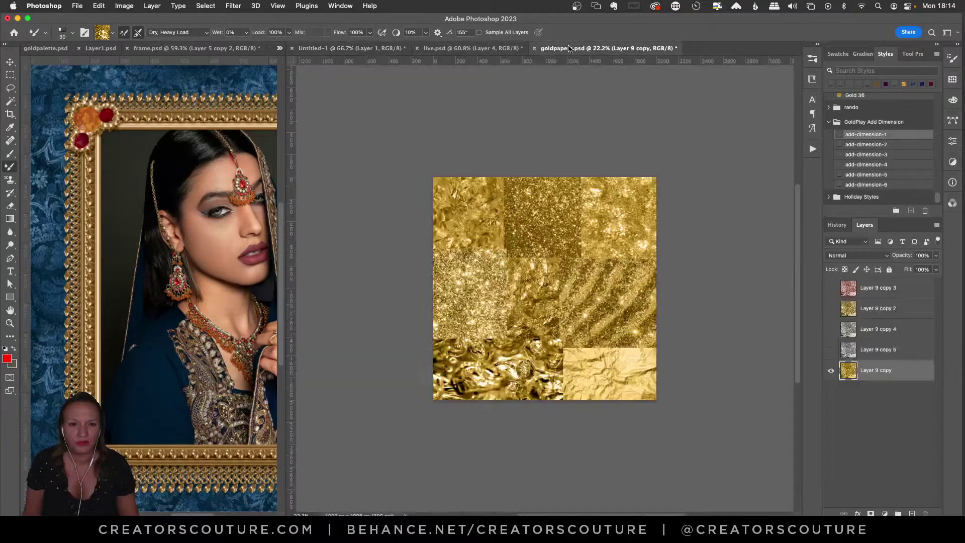
pyautogui.click(465, 49)
pyautogui.press('super+s')
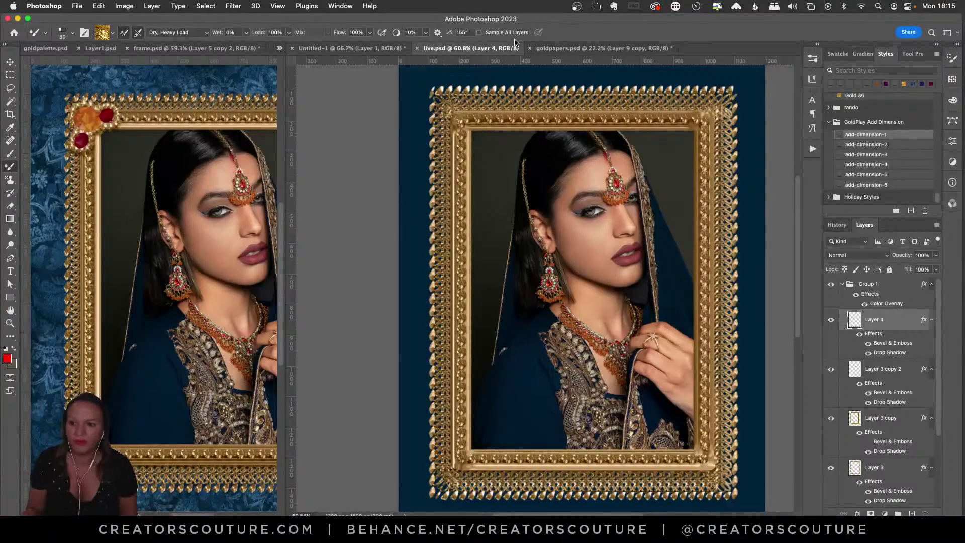
# Step: Collapse Group 1's effects list and add a new empty layer above the group
pyautogui.click(11, 62)
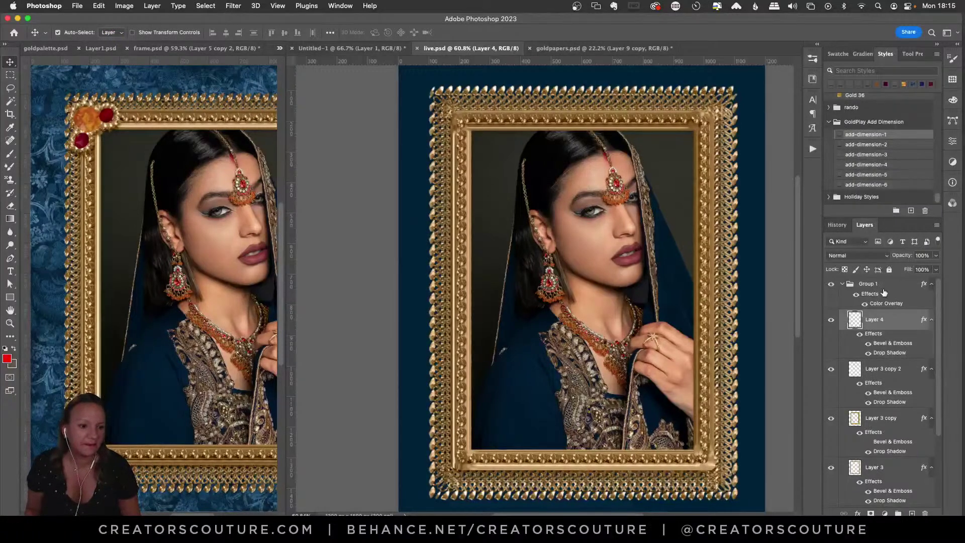
pyautogui.click(910, 294)
pyautogui.click(931, 285)
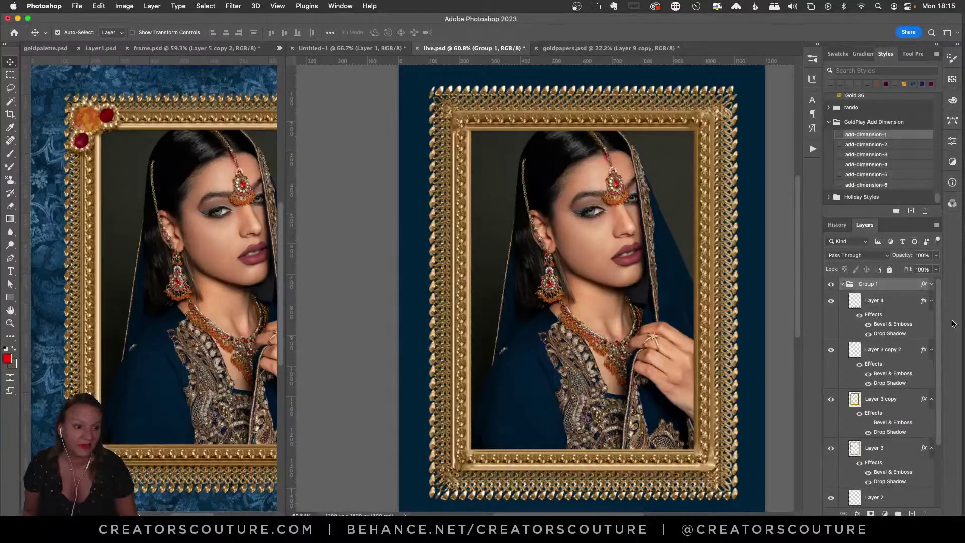
pyautogui.click(911, 512)
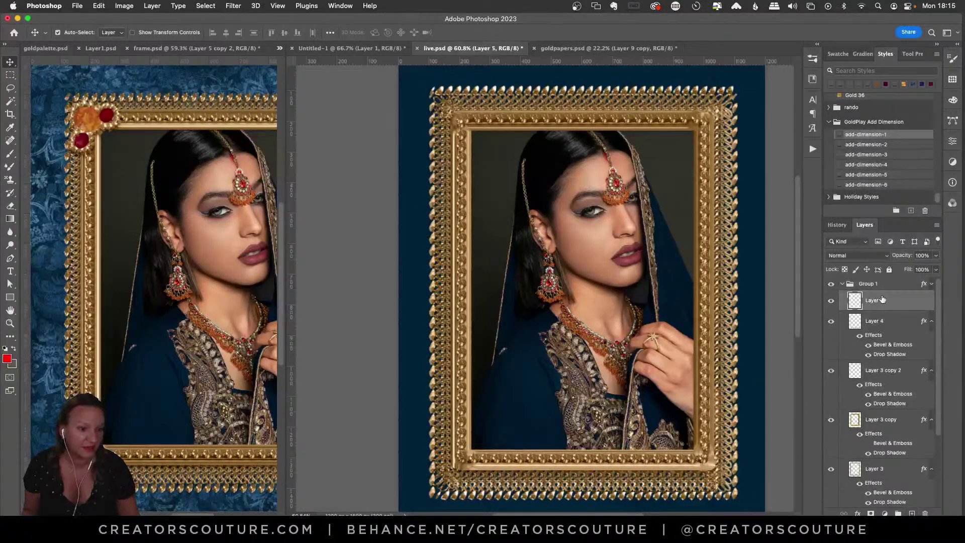
pyautogui.moveTo(877, 299); pyautogui.dragTo(876, 282)
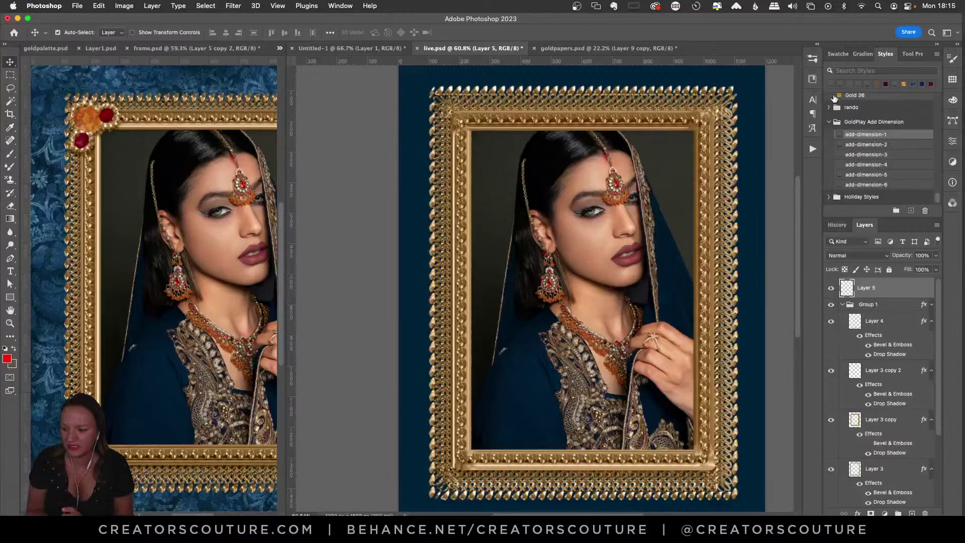
# Step: Paint a solid red round blob with the regular 30 px brush over the frame's upper-left corner on Layer 5
pyautogui.click(812, 58)
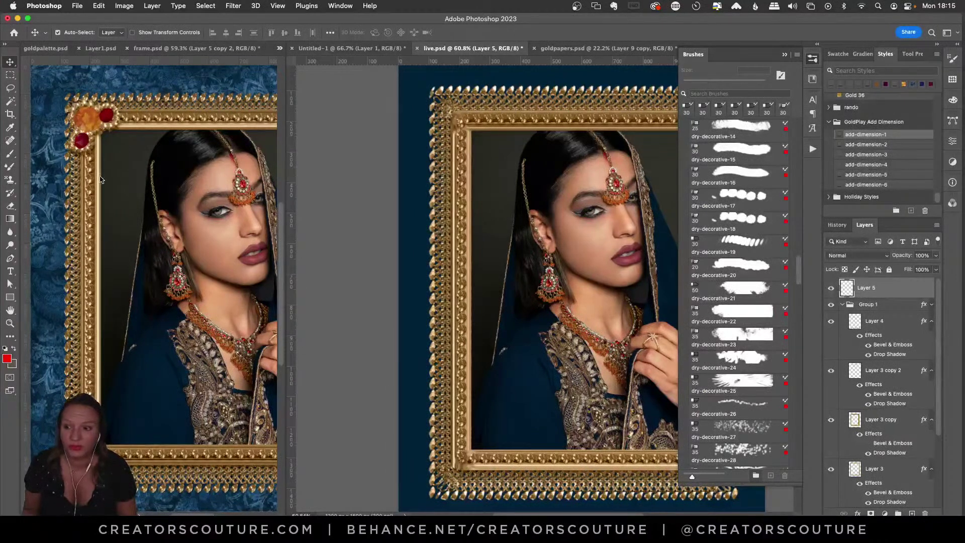
pyautogui.click(11, 154)
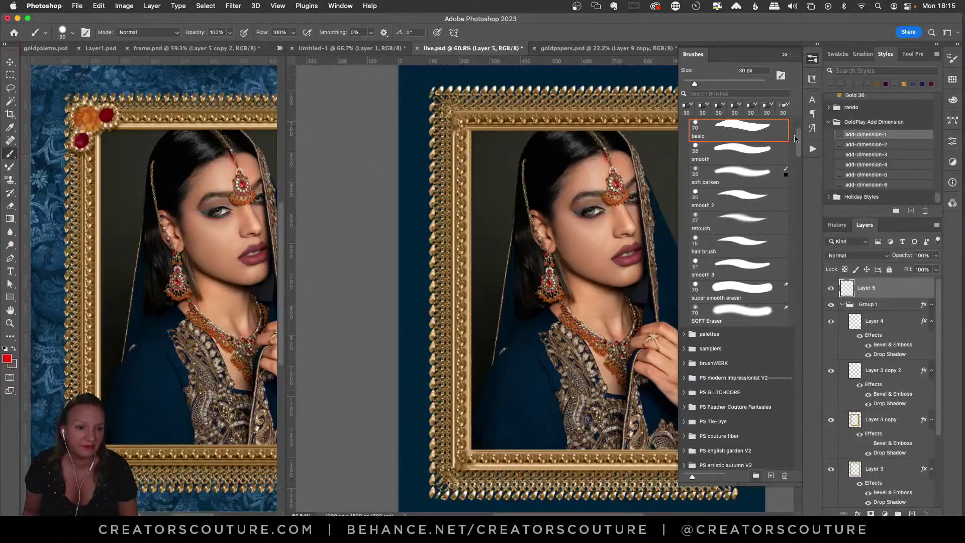
pyautogui.click(813, 57)
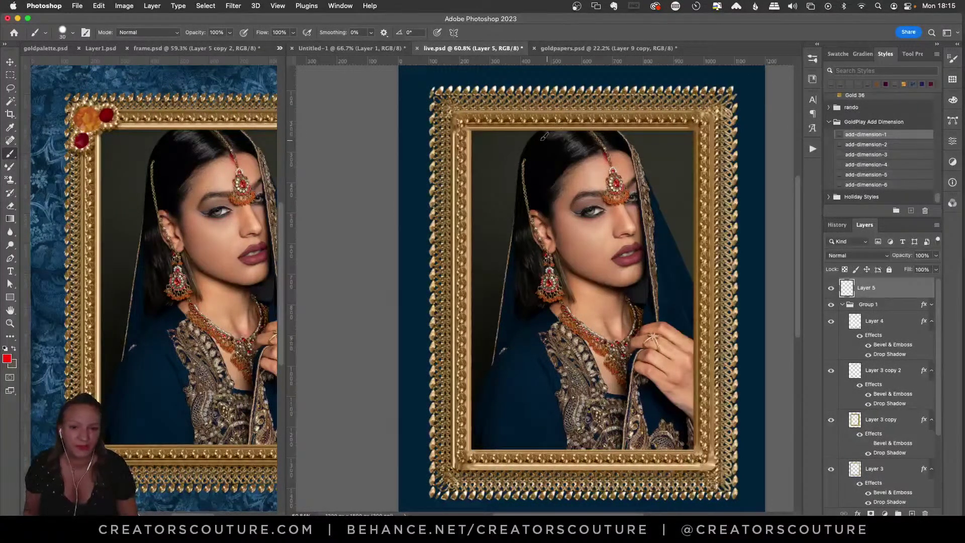
pyautogui.moveTo(449, 107); pyautogui.dragTo(456, 117)
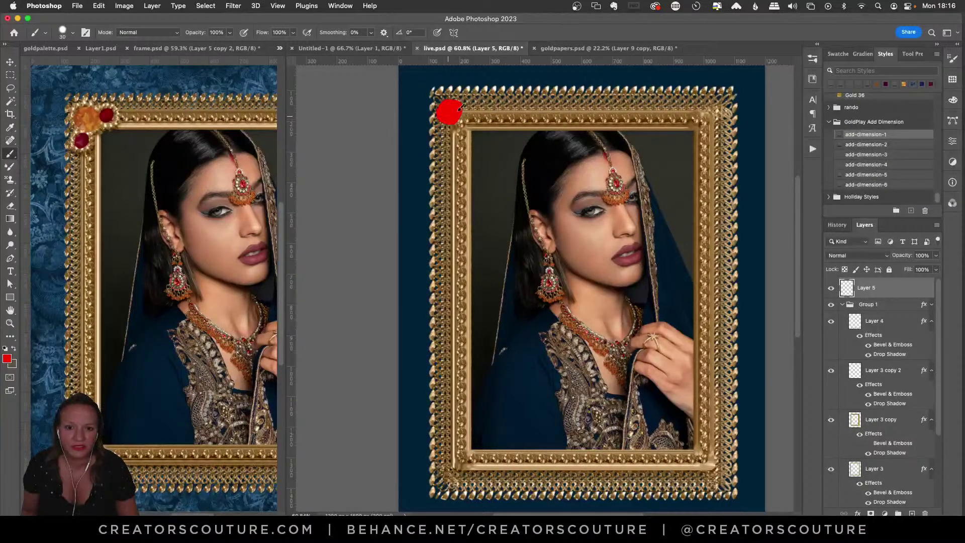
# Step: Try recently used colour overlay, bevel and pattern overlay styles on the red blob in Layer 5
pyautogui.click(877, 85)
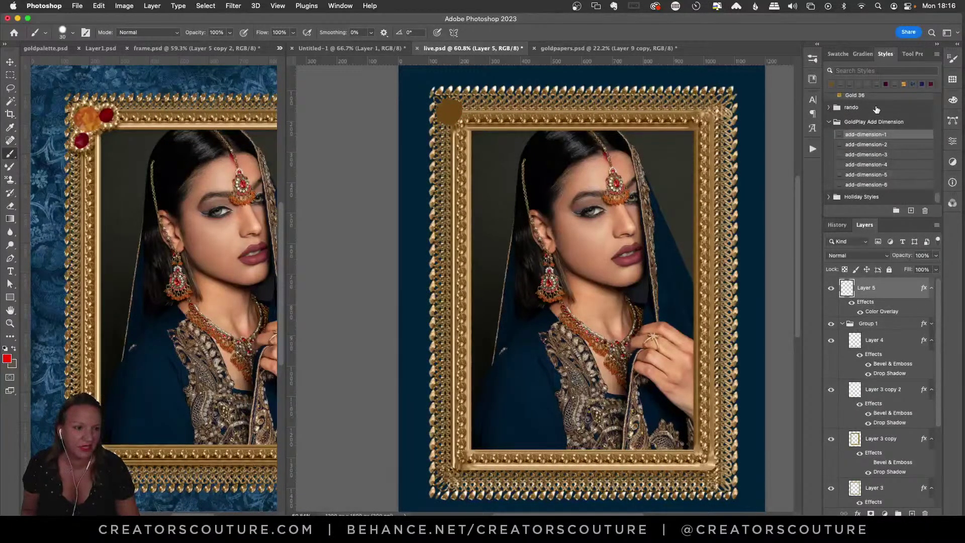
pyautogui.press('super+z')
pyautogui.click(902, 84)
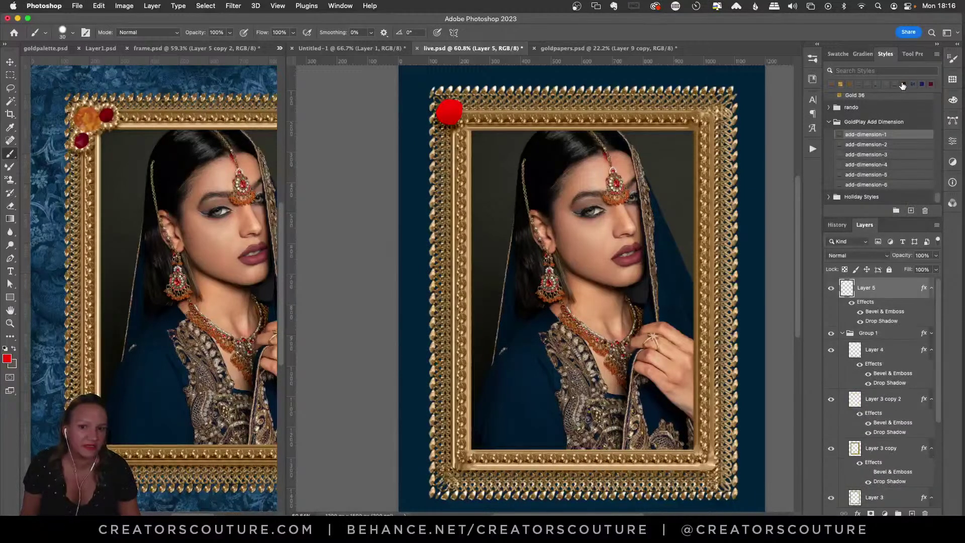
pyautogui.click(903, 85)
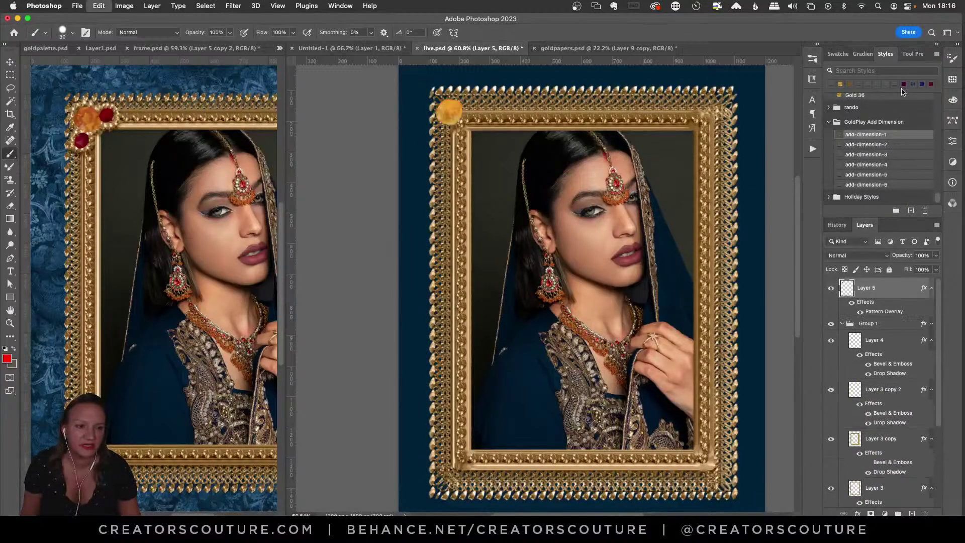
# Step: Apply the citrine 8 style from the 0 Jewel Styles library to the corner blob on Layer 5
pyautogui.click(812, 79)
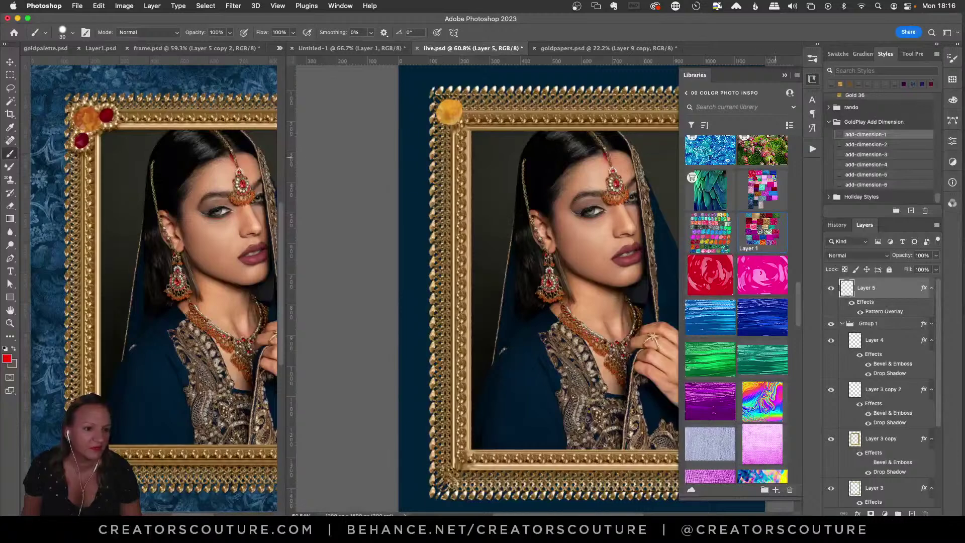
pyautogui.click(687, 93)
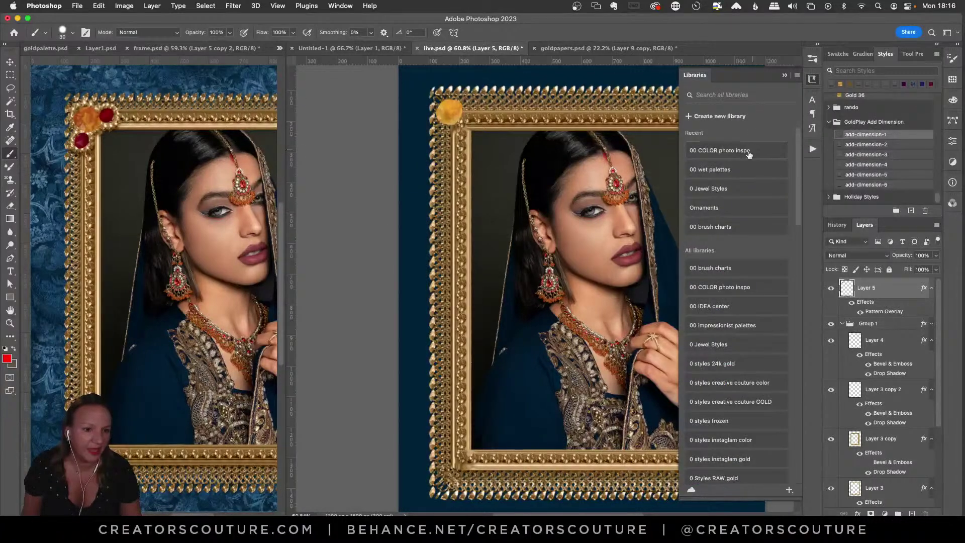
pyautogui.click(722, 190)
pyautogui.scroll(-5, 788, 233)
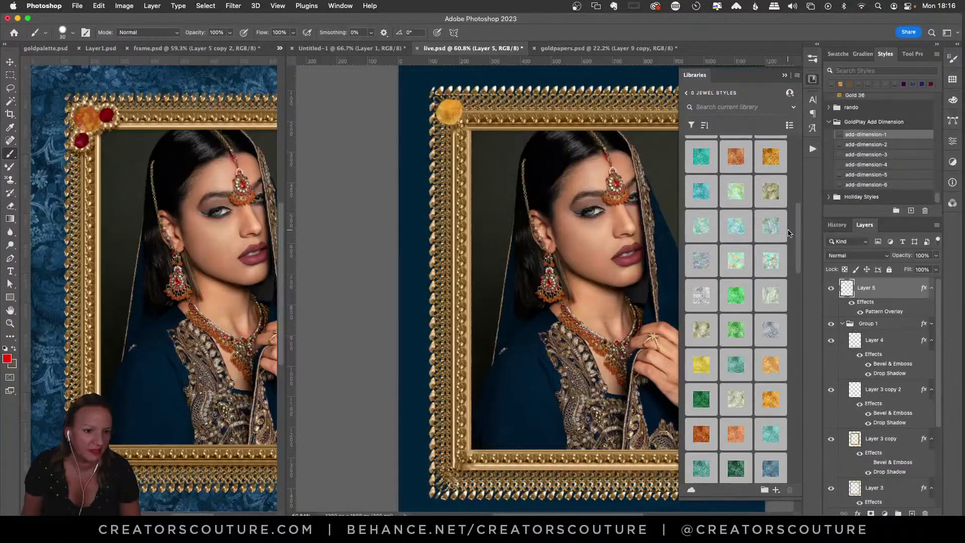
pyautogui.scroll(2, 797, 222)
pyautogui.click(744, 213)
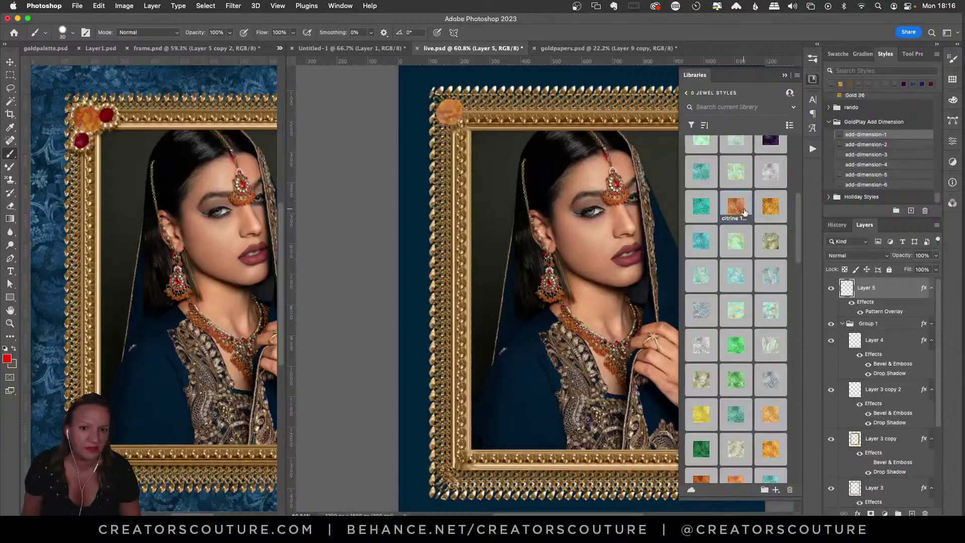
pyautogui.scroll(-10, 789, 271)
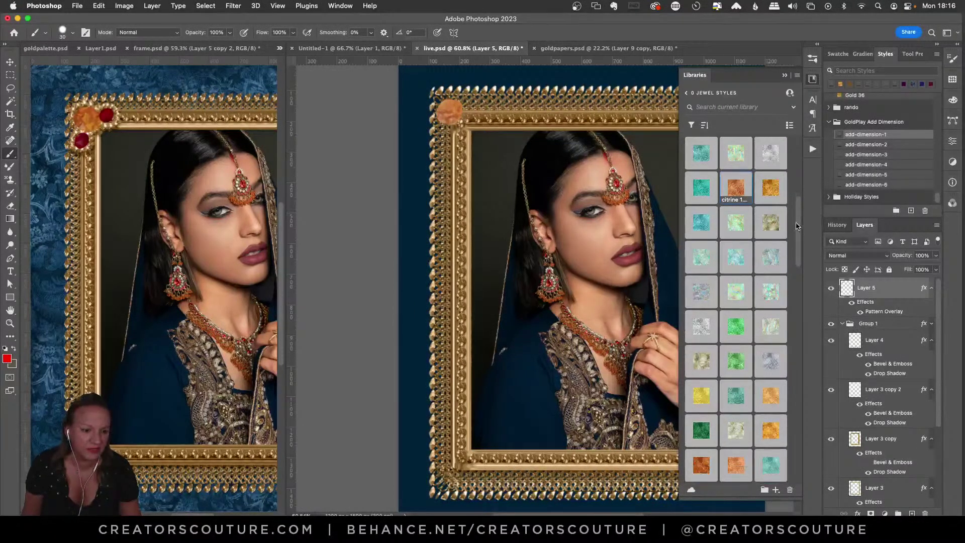
pyautogui.click(738, 238)
pyautogui.click(704, 243)
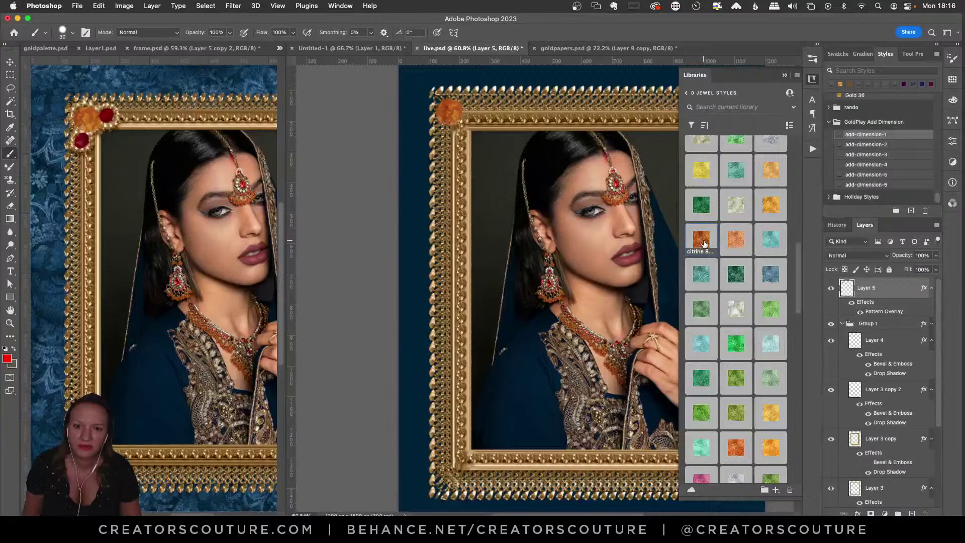
pyautogui.click(811, 80)
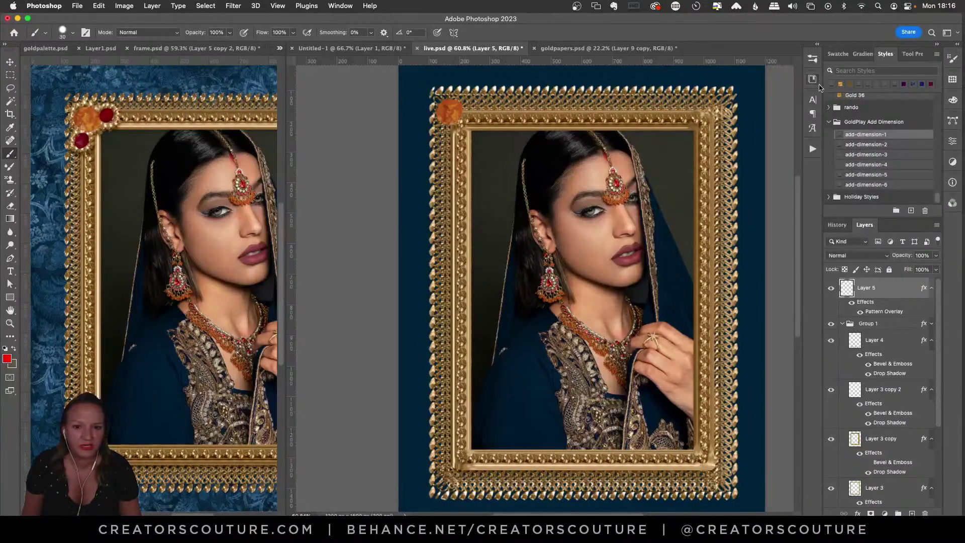
# Step: Paint matching round citrine jewels over the frame's upper-right, lower-left and lower-right corners on Layer 5
pyautogui.moveTo(718, 112); pyautogui.dragTo(720, 104)
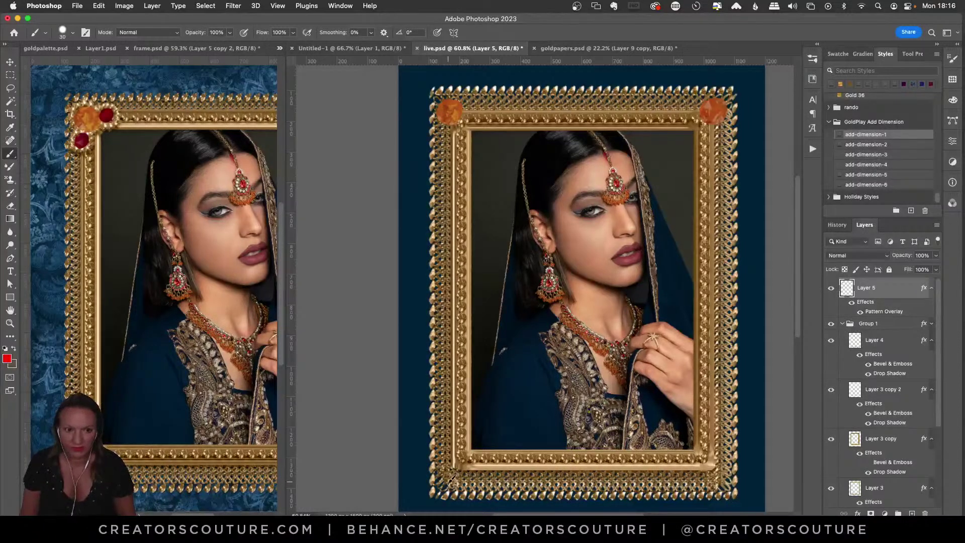
pyautogui.moveTo(444, 478); pyautogui.dragTo(447, 475)
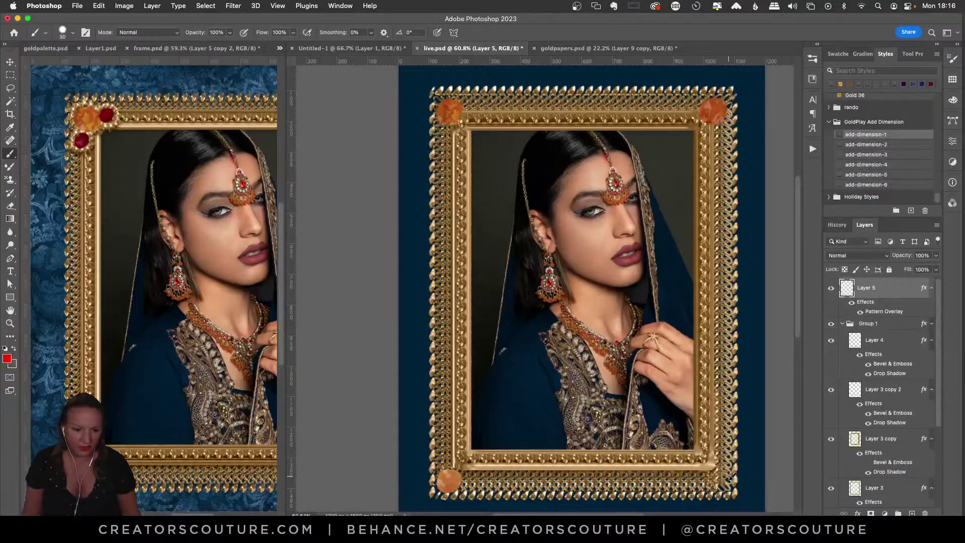
pyautogui.moveTo(723, 477); pyautogui.dragTo(721, 478)
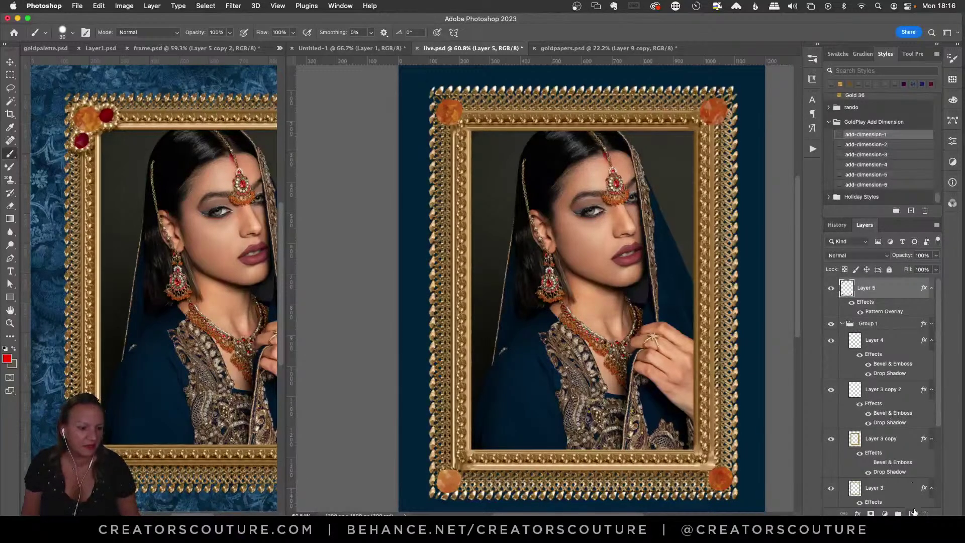
# Step: Add an empty layer above Layer 5 and sort the 0 Jewel Styles library by name, shown as thumbnails
pyautogui.click(911, 513)
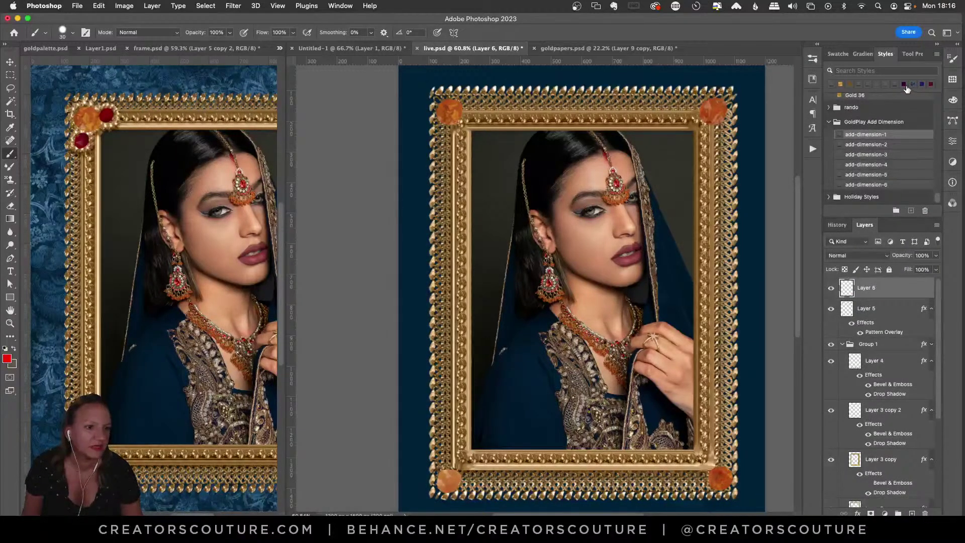
pyautogui.click(811, 59)
pyautogui.click(812, 79)
pyautogui.scroll(-5, 782, 353)
pyautogui.scroll(3, 789, 332)
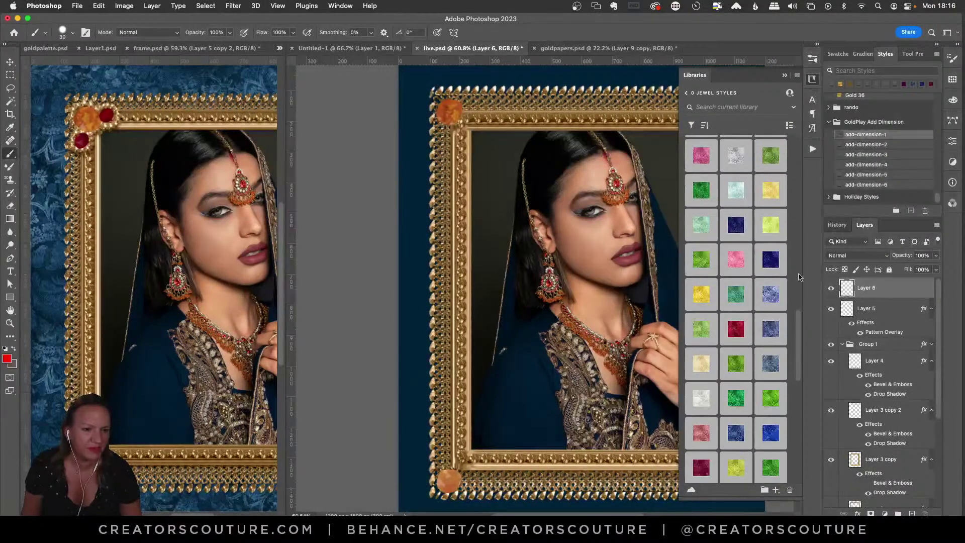
pyautogui.click(789, 125)
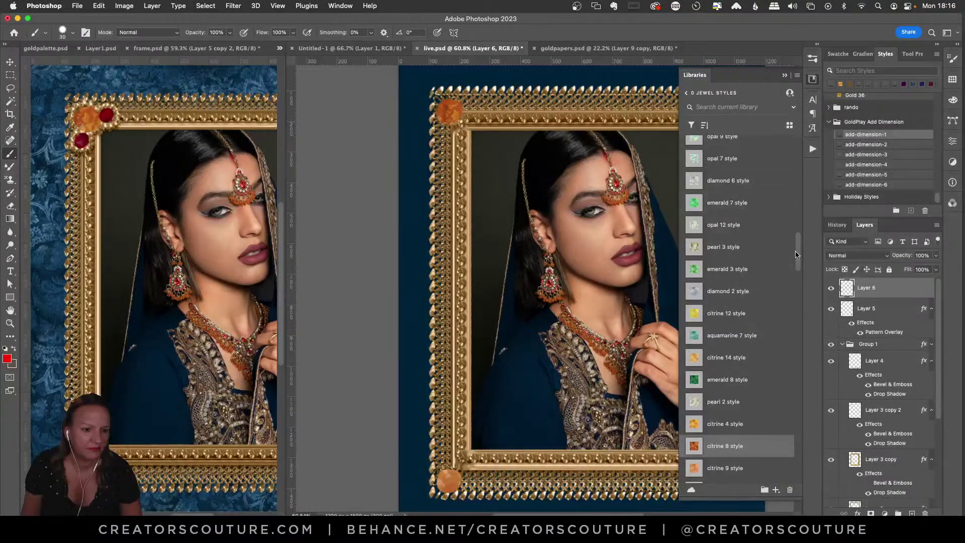
pyautogui.click(704, 125)
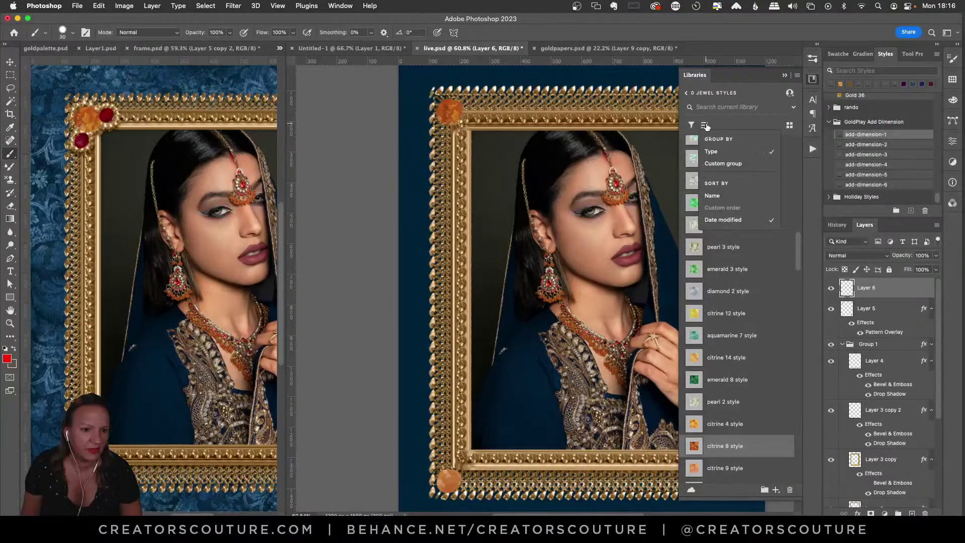
pyautogui.click(712, 195)
pyautogui.click(789, 128)
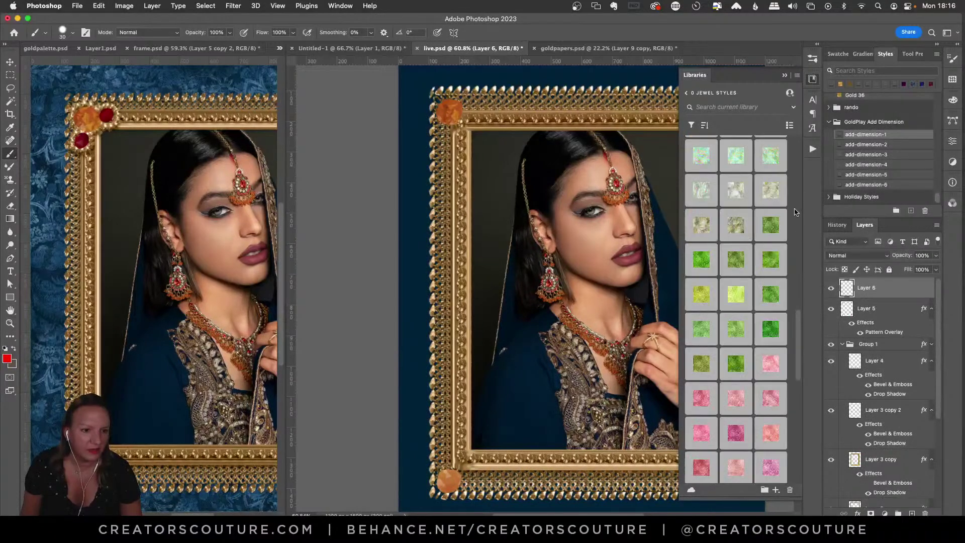
# Step: Apply a dark red ruby style from the 0 Jewel Styles library to the empty Layer 6
pyautogui.scroll(-10, 799, 324)
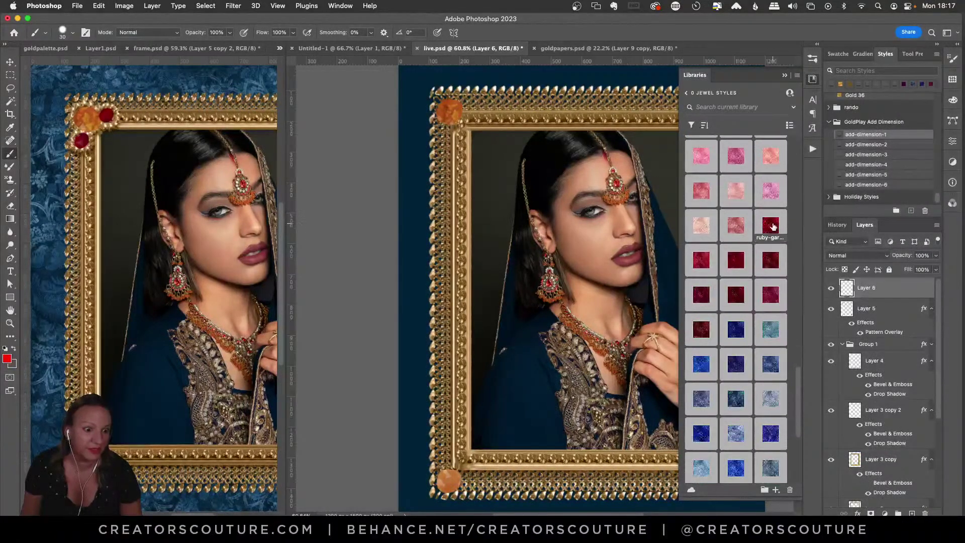
pyautogui.click(771, 232)
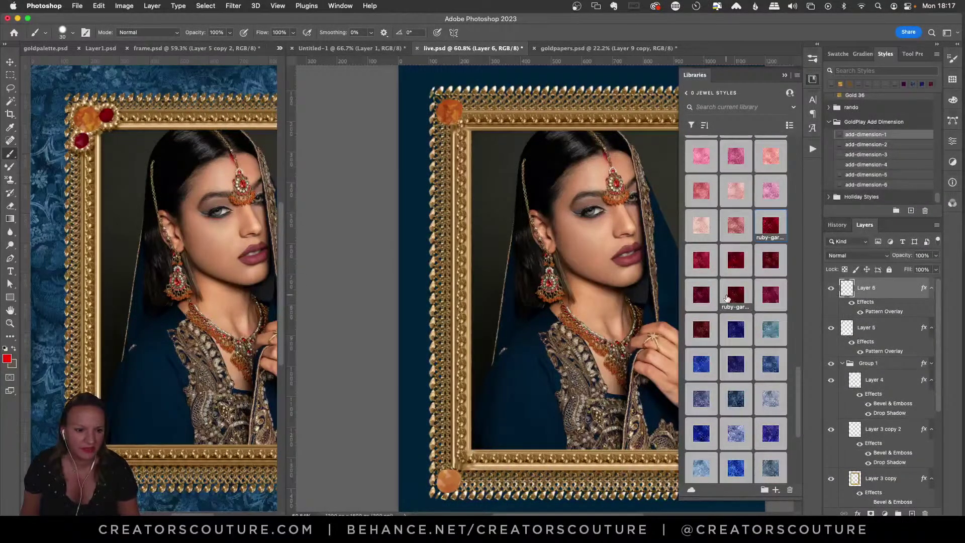
pyautogui.click(735, 260)
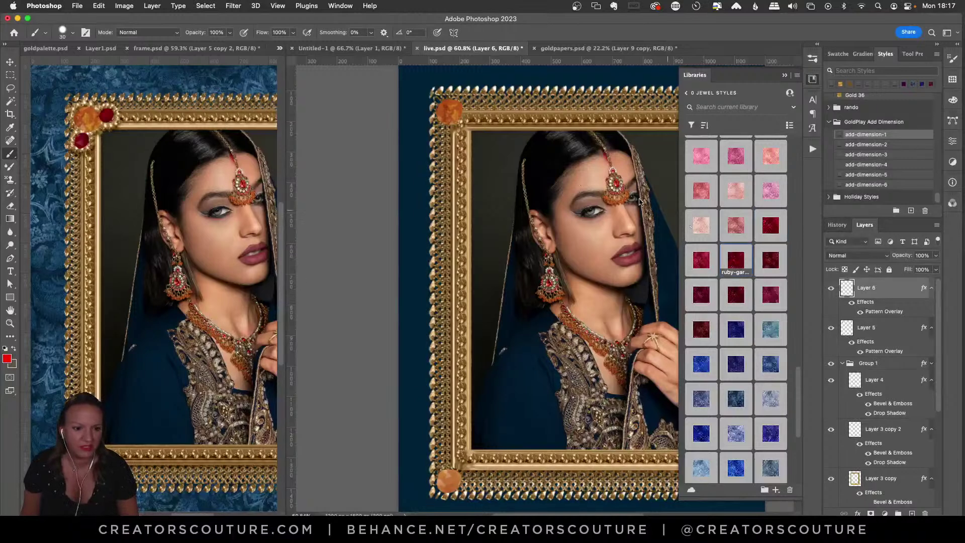
# Step: Paint two 25 px ruby jewels beside each citrine jewel at the frame's upper-left and lower-left corners on Layer 6
pyautogui.click(472, 110)
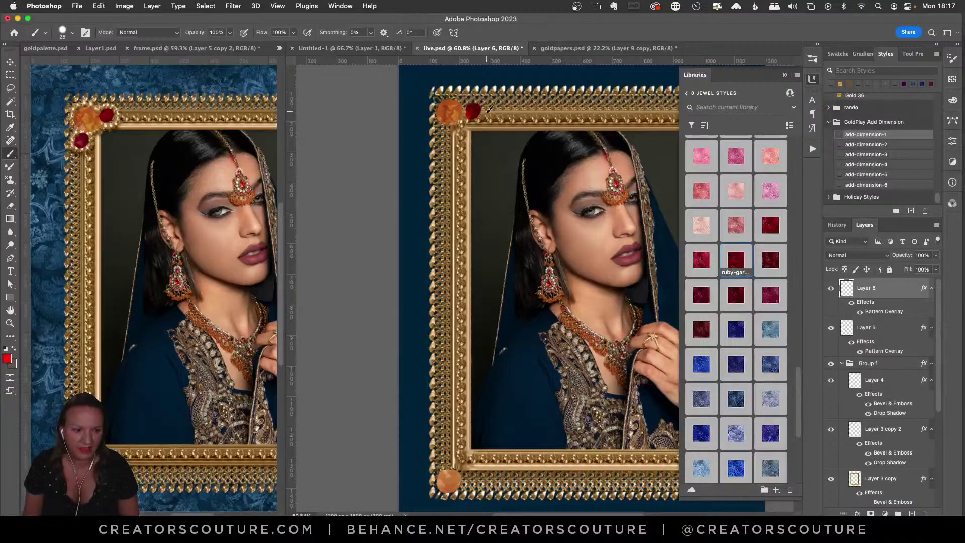
pyautogui.press('super+z')
pyautogui.click(471, 107)
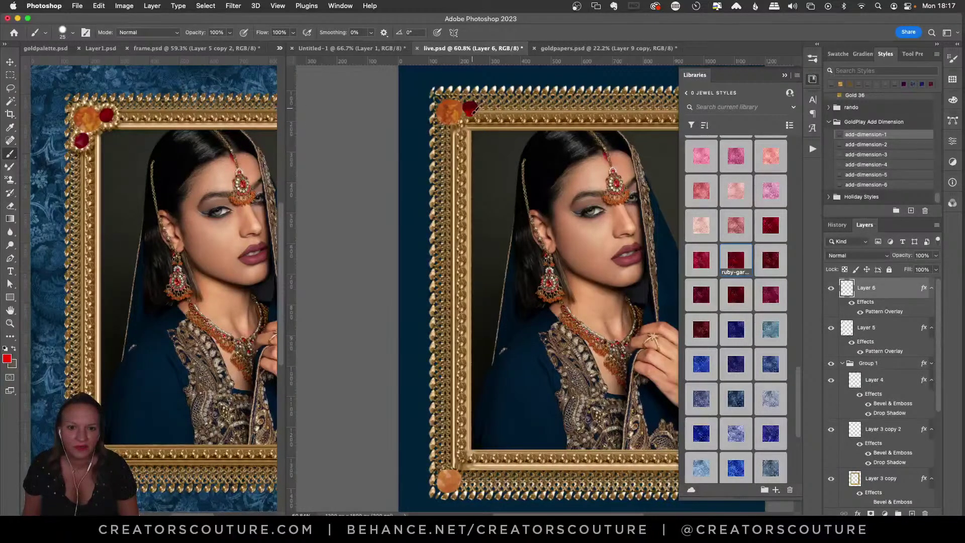
pyautogui.click(451, 131)
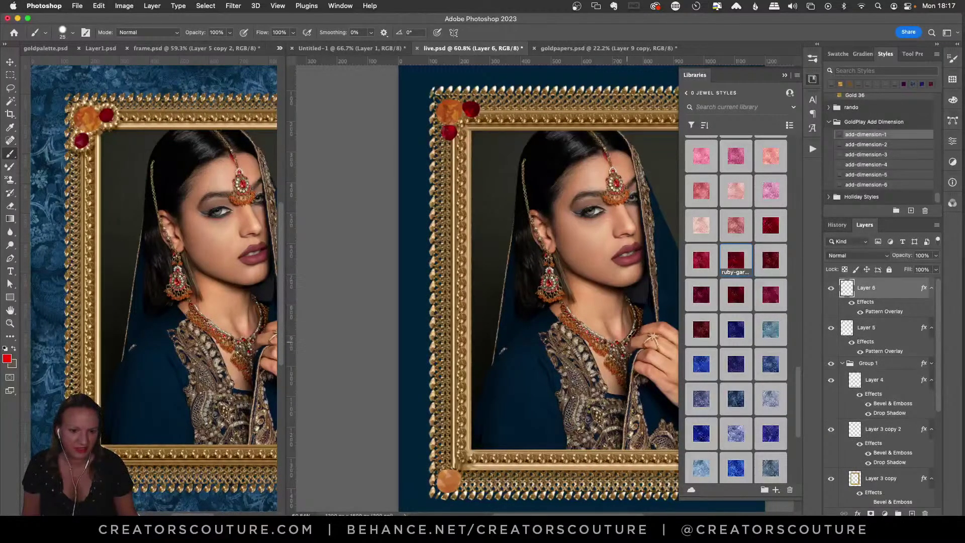
pyautogui.click(445, 458)
pyautogui.click(469, 481)
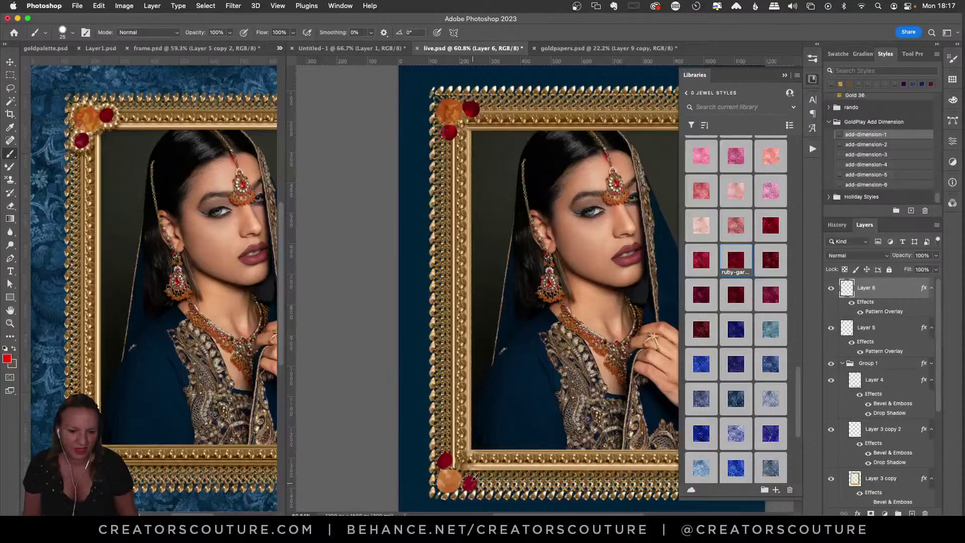
# Step: Paint two 25 px ruby jewels beside each citrine jewel at the frame's upper-right and lower-right corners
pyautogui.click(811, 79)
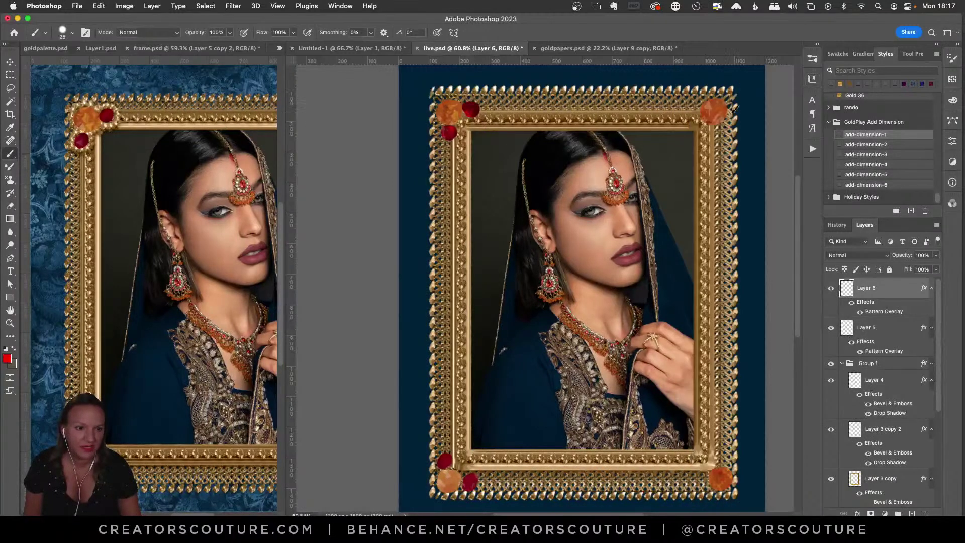
pyautogui.click(693, 107)
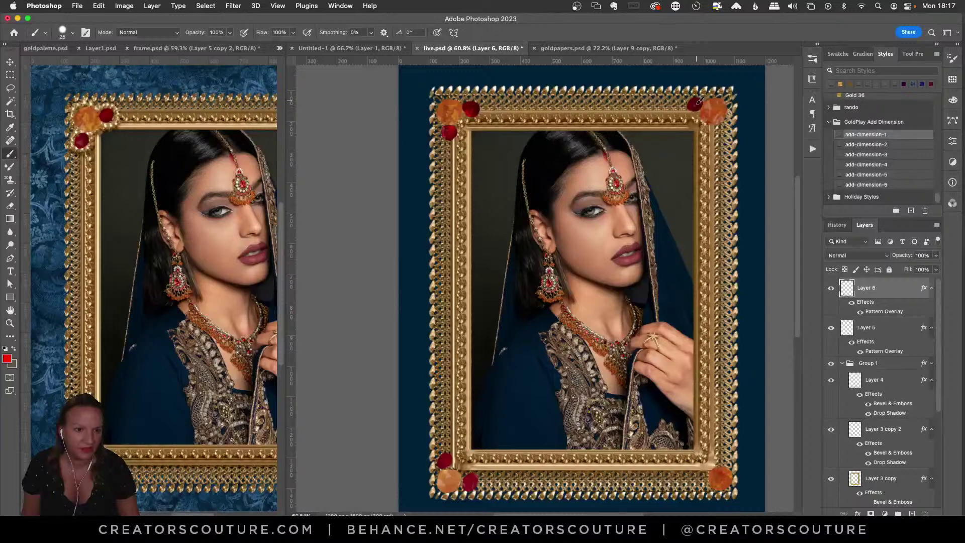
pyautogui.click(716, 131)
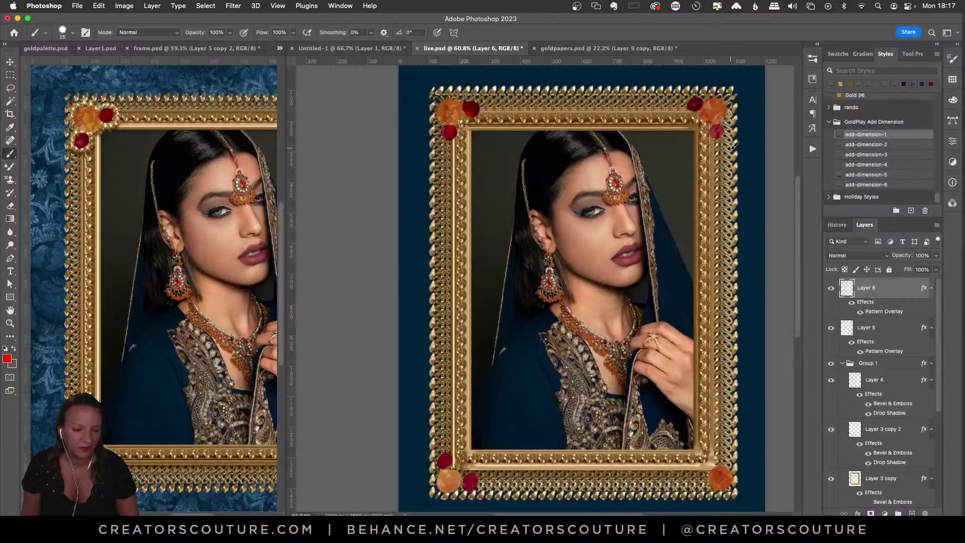
pyautogui.click(701, 480)
pyautogui.click(725, 457)
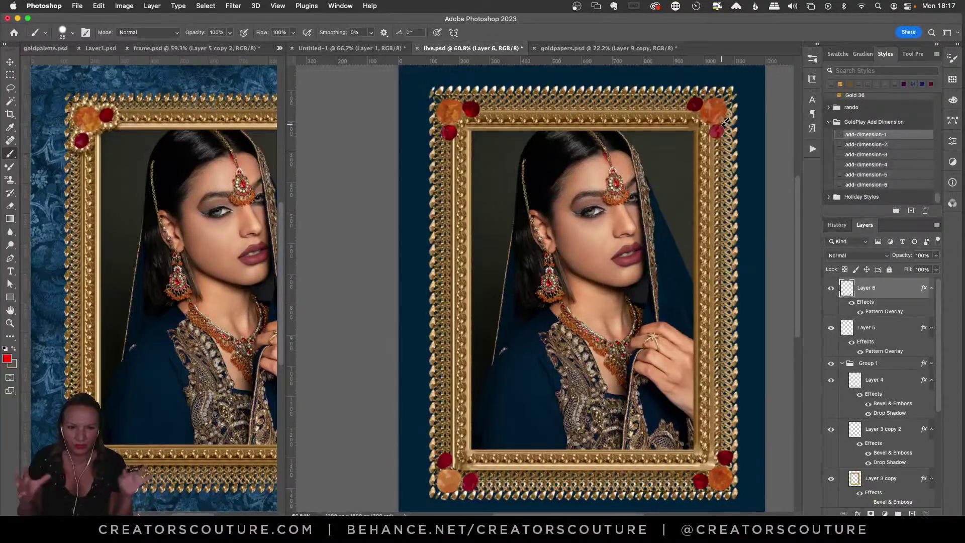
# Step: Add a new empty layer inside Group 1, directly above Layer 4
pyautogui.click(877, 362)
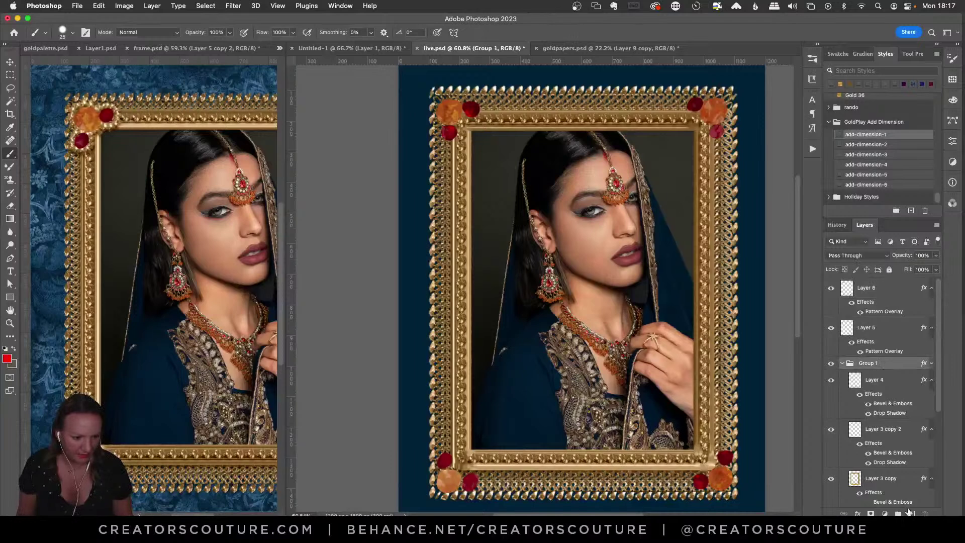
pyautogui.press('super+shift+alt+n')
pyautogui.moveTo(875, 378)
pyautogui.mouseDown()
pyautogui.moveTo(871, 353)
pyautogui.moveTo(872, 379)
pyautogui.mouseUp()
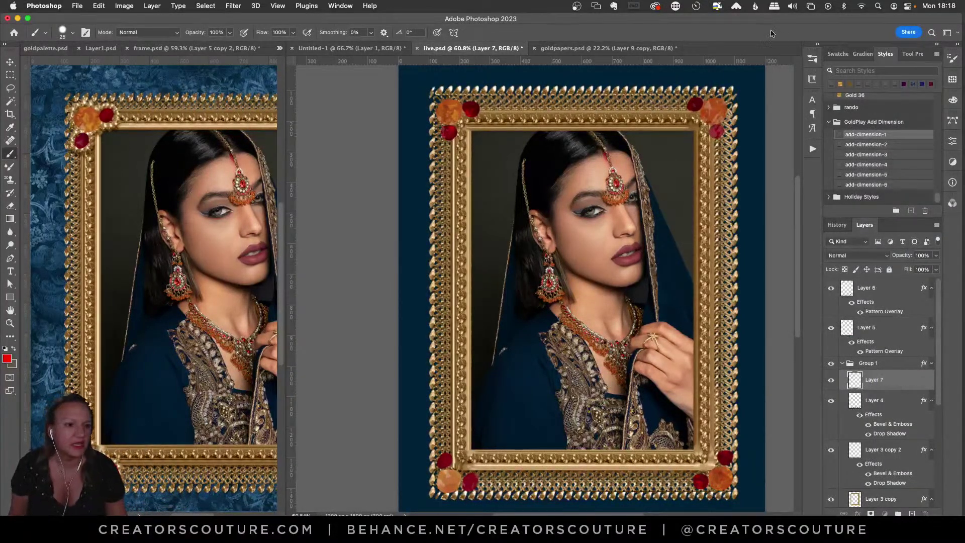
# Step: Paint a wavy gold beaded test stroke over the portrait's left side on Layer 7 using the Mixer Brush with dry-decorative-35 at 50 px
pyautogui.click(812, 60)
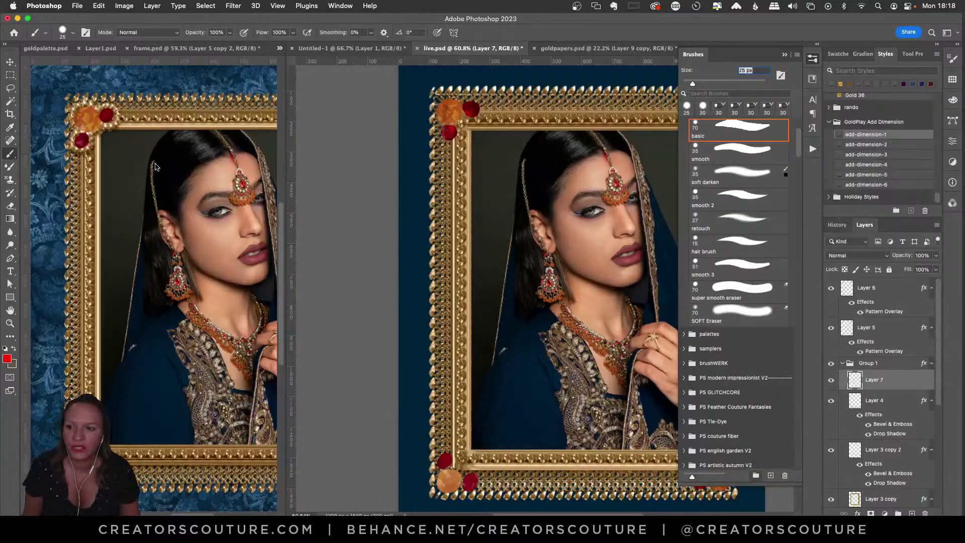
pyautogui.click(11, 167)
pyautogui.scroll(-10, 785, 301)
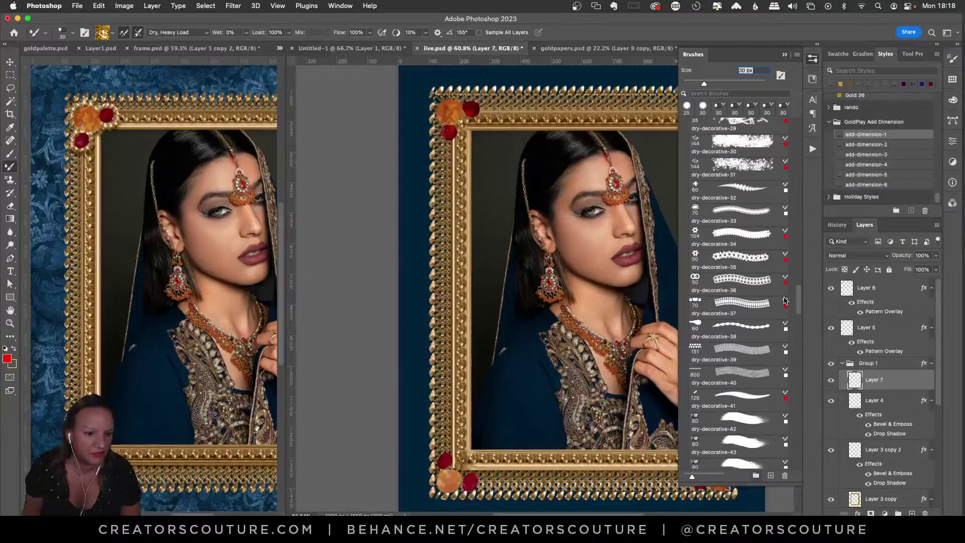
pyautogui.click(731, 261)
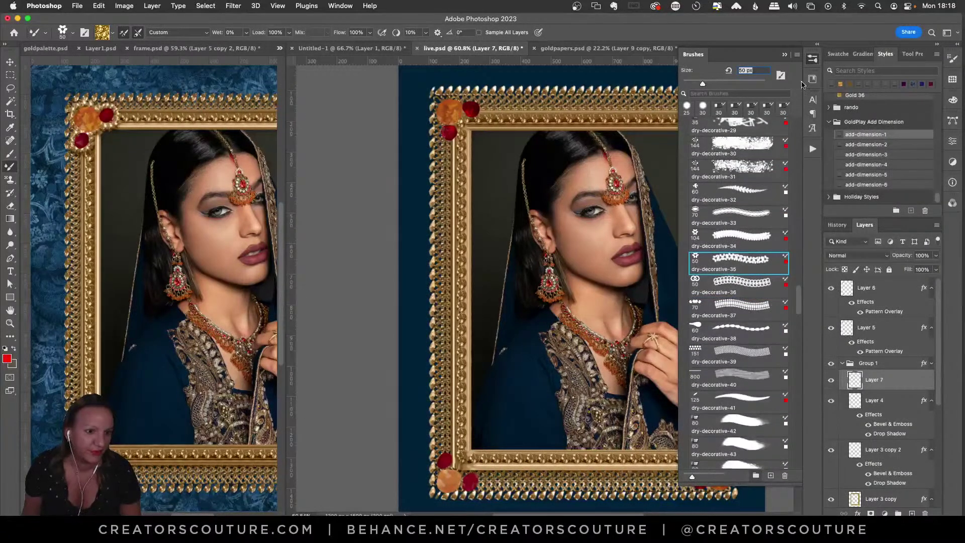
pyautogui.click(813, 61)
pyautogui.moveTo(558, 208)
pyautogui.mouseDown()
pyautogui.moveTo(550, 327)
pyautogui.moveTo(503, 436)
pyautogui.mouseUp()
pyautogui.press('super+z')
pyautogui.moveTo(522, 175)
pyautogui.mouseDown()
pyautogui.moveTo(507, 250)
pyautogui.moveTo(516, 325)
pyautogui.moveTo(488, 375)
pyautogui.moveTo(511, 429)
pyautogui.mouseUp()
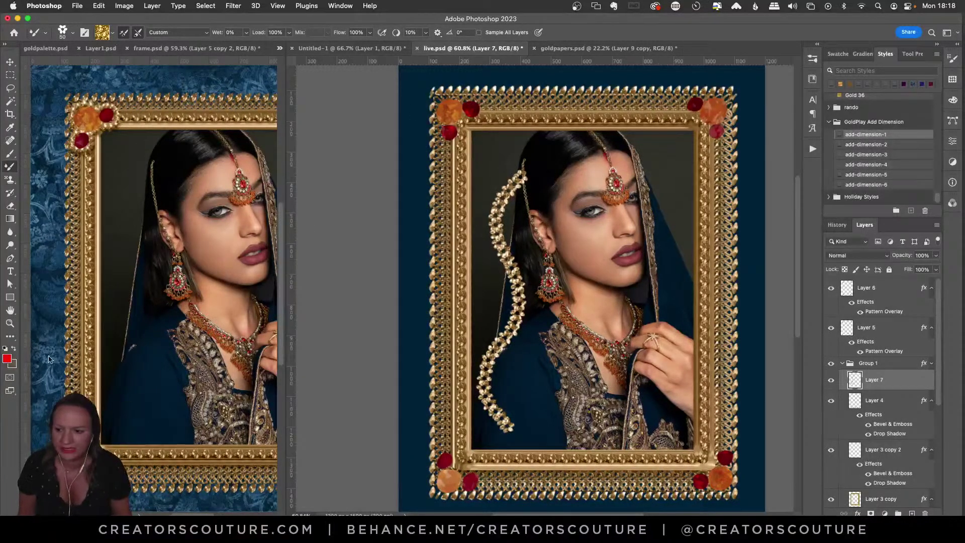
# Step: Undo the wavy beaded test stroke over the portrait on Layer 7
pyautogui.click(10, 323)
pyautogui.moveTo(522, 308); pyautogui.dragTo(537, 302)
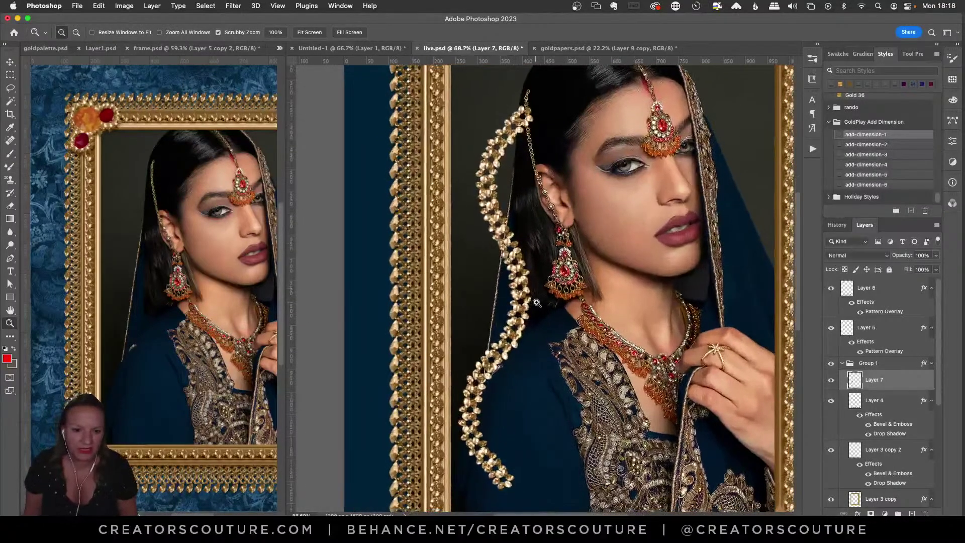
pyautogui.click(10, 167)
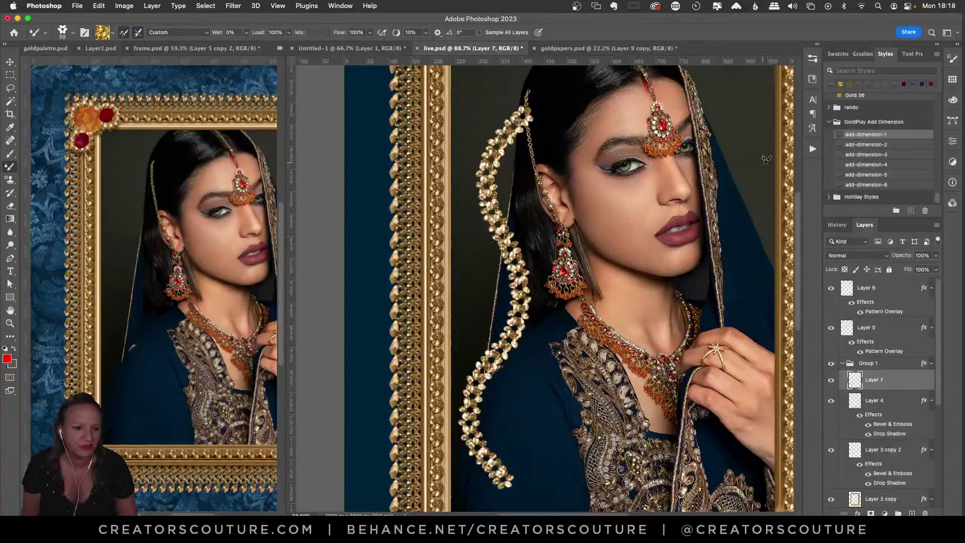
pyautogui.scroll(5, 796, 222)
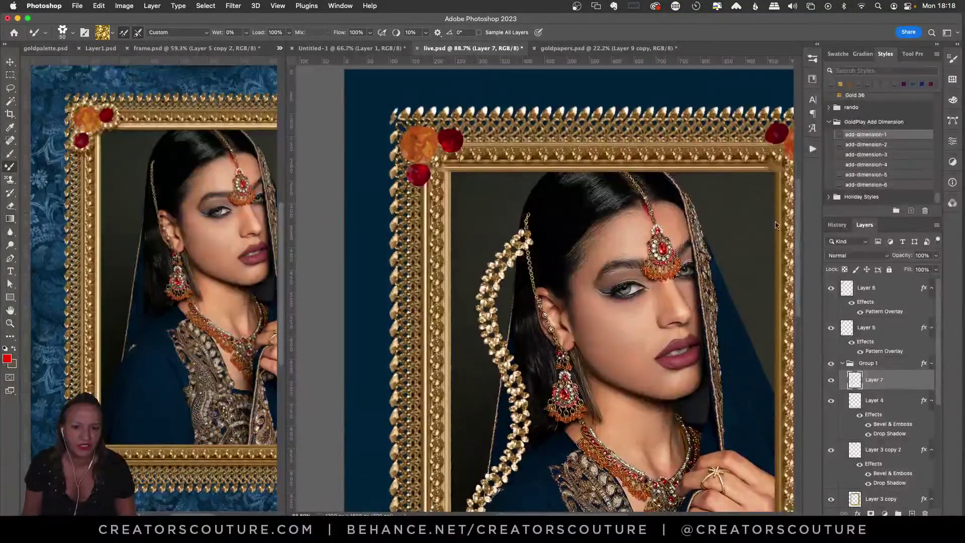
pyautogui.press('super+z')
# Step: Paint beaded gold surrounds around the citrine and two ruby jewels at the frame's upper-left corner on Layer 7
pyautogui.moveTo(413, 122)
pyautogui.mouseDown()
pyautogui.moveTo(400, 144)
pyautogui.moveTo(408, 160)
pyautogui.moveTo(432, 156)
pyautogui.moveTo(435, 128)
pyautogui.moveTo(438, 135)
pyautogui.moveTo(458, 123)
pyautogui.moveTo(470, 136)
pyautogui.moveTo(472, 150)
pyautogui.moveTo(451, 160)
pyautogui.moveTo(442, 152)
pyautogui.moveTo(462, 149)
pyautogui.moveTo(442, 133)
pyautogui.moveTo(454, 127)
pyautogui.moveTo(465, 135)
pyautogui.moveTo(462, 150)
pyautogui.moveTo(445, 153)
pyautogui.moveTo(484, 143)
pyautogui.mouseUp()
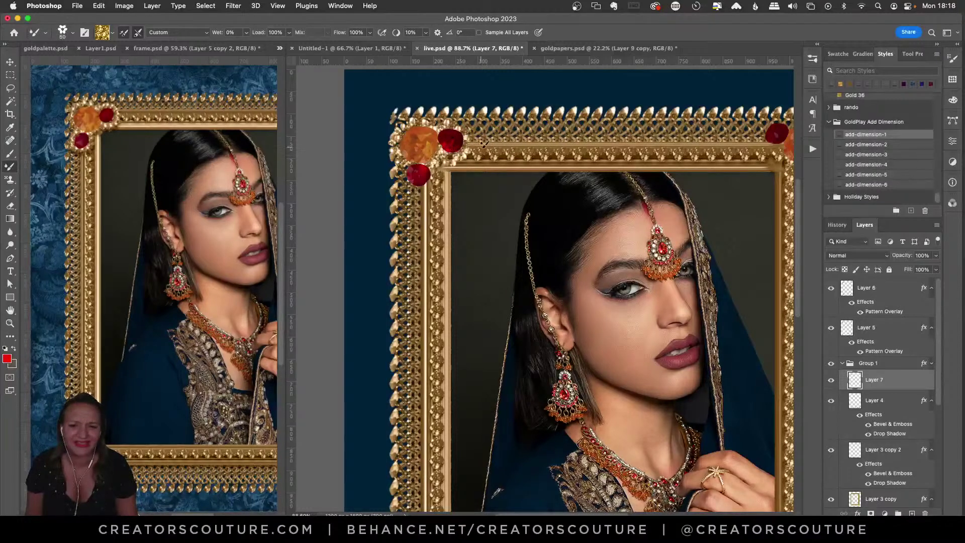
pyautogui.moveTo(410, 156)
pyautogui.mouseDown()
pyautogui.moveTo(417, 177)
pyautogui.moveTo(444, 164)
pyautogui.mouseUp()
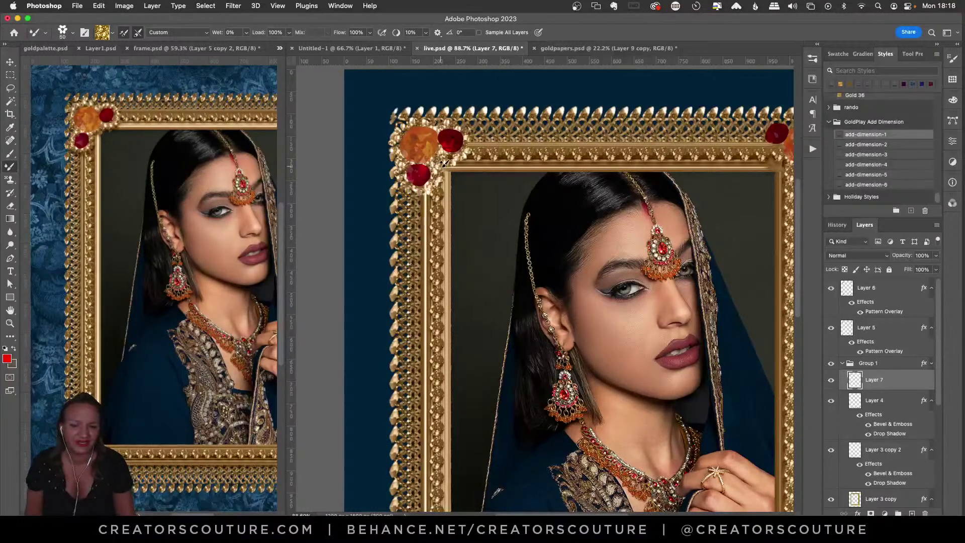
pyautogui.press('super+0')
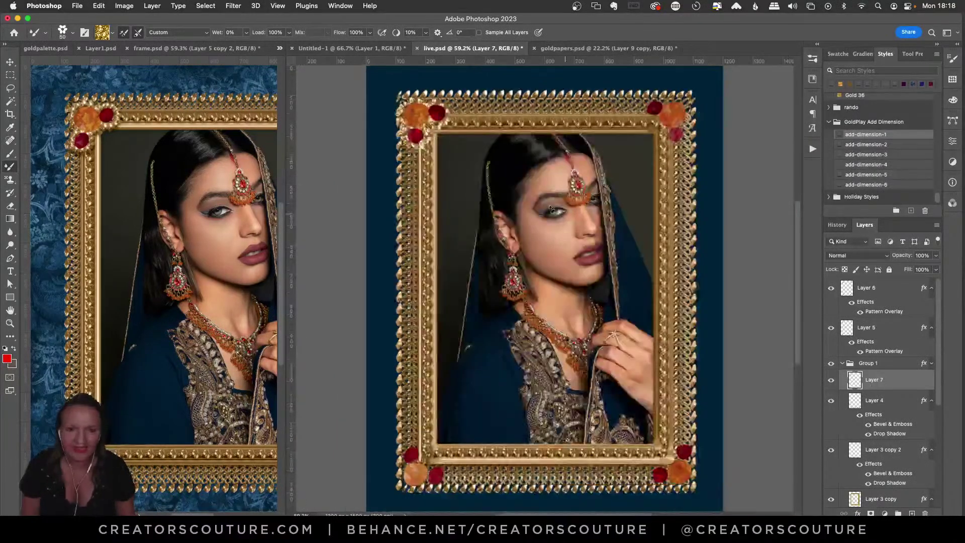
# Step: Copy Layer 4's layer style with Bevel & Emboss and Drop Shadow onto Layer 7
pyautogui.click(879, 407)
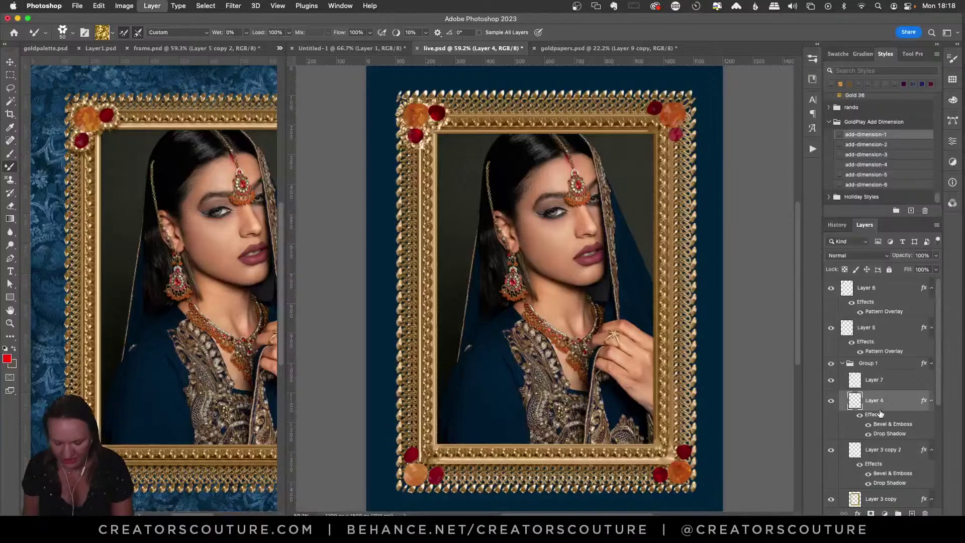
pyautogui.click(900, 380)
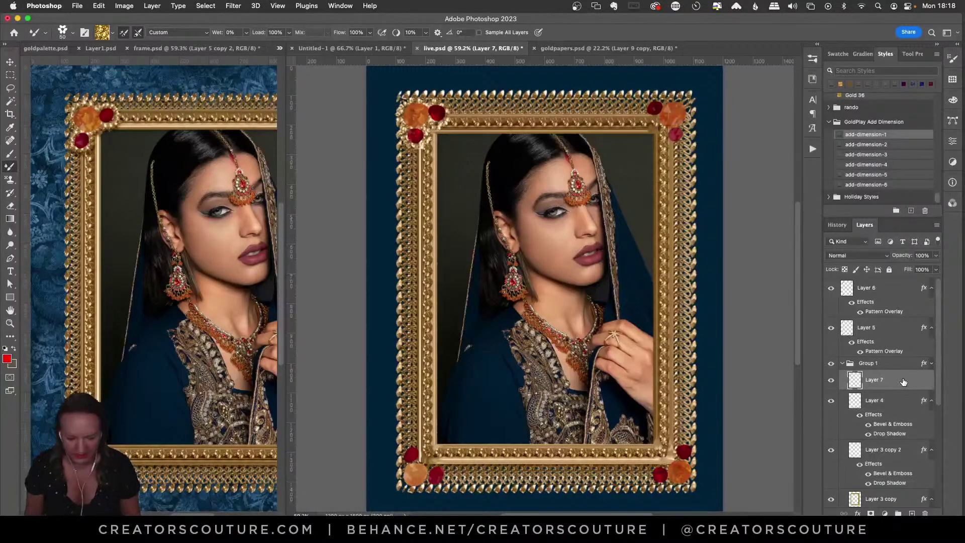
pyautogui.press('super+alt+v')
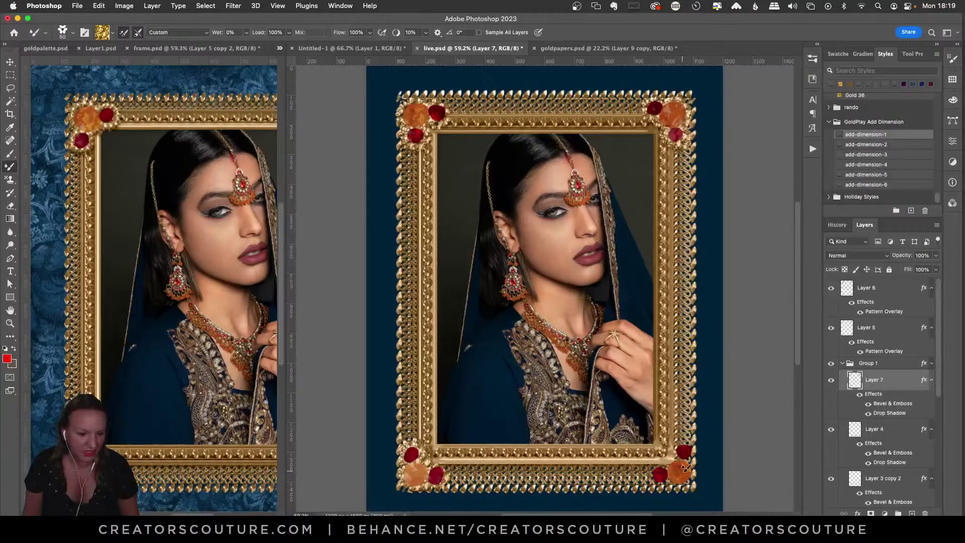
# Step: Finish painting the beaded gold surround around the frame's lower-right corner jewels and save live.psd
pyautogui.moveTo(691, 480)
pyautogui.mouseDown()
pyautogui.moveTo(669, 464)
pyautogui.moveTo(695, 471)
pyautogui.moveTo(656, 478)
pyautogui.moveTo(688, 463)
pyautogui.moveTo(684, 450)
pyautogui.moveTo(688, 460)
pyautogui.mouseUp()
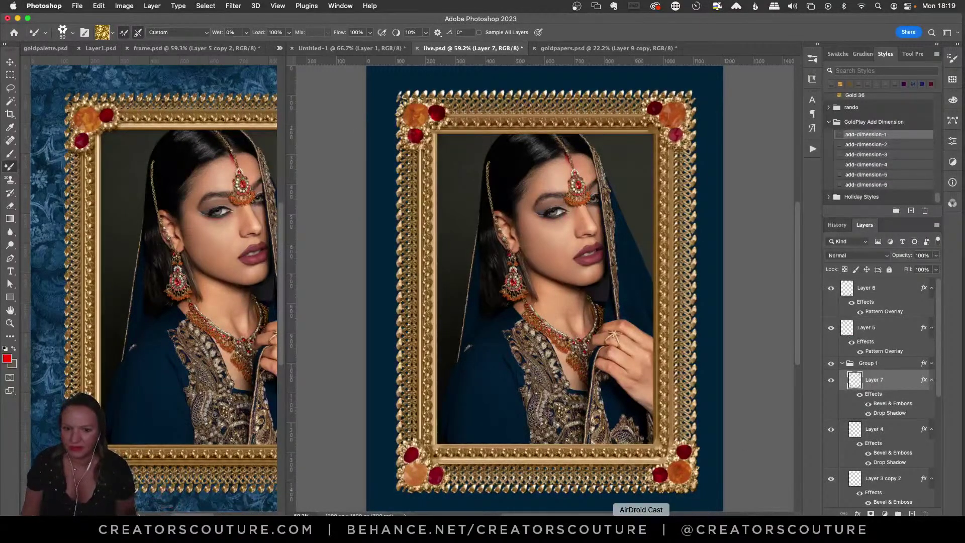
pyautogui.press('cmd+s')
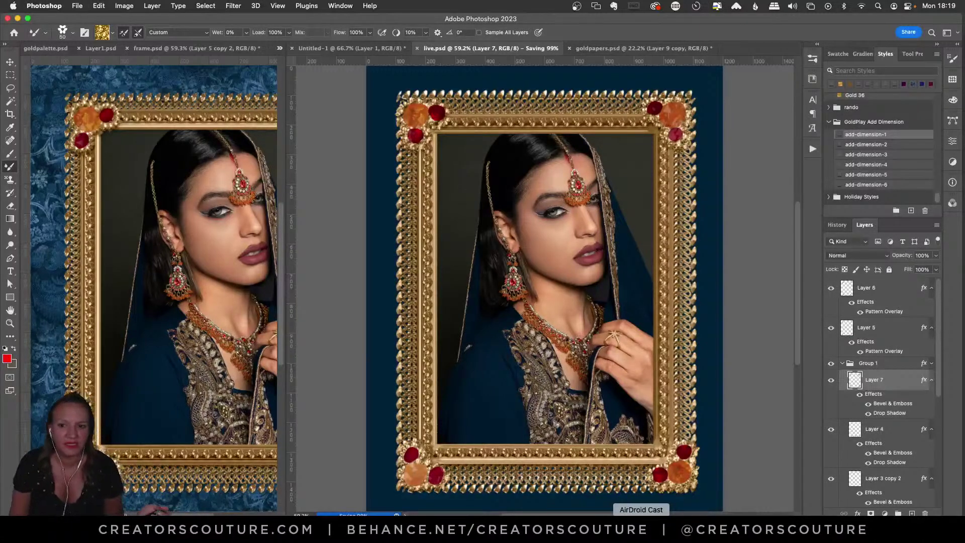
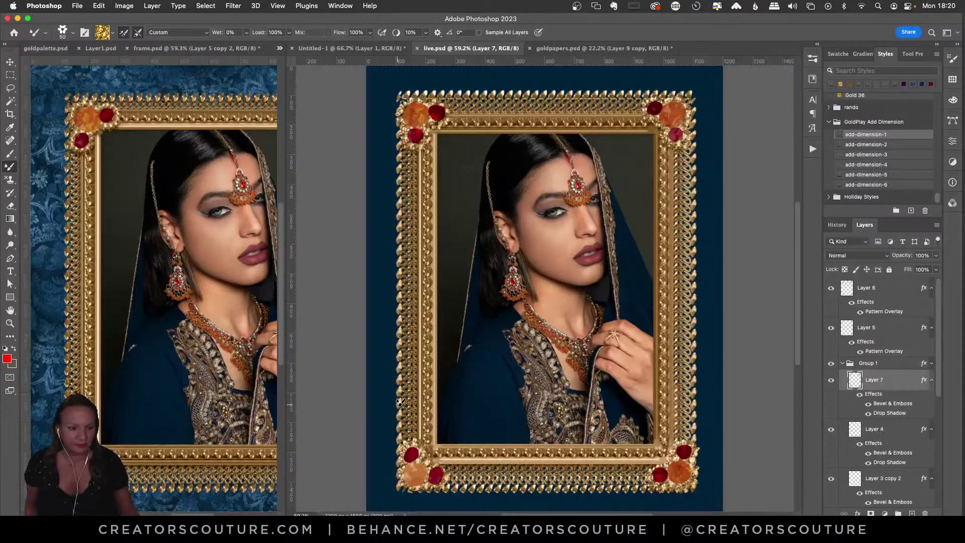
# Step: Add a new empty layer directly above Color Fill 1 and bring up the Modern Renaissance brushes
pyautogui.scroll(-10, 936, 371)
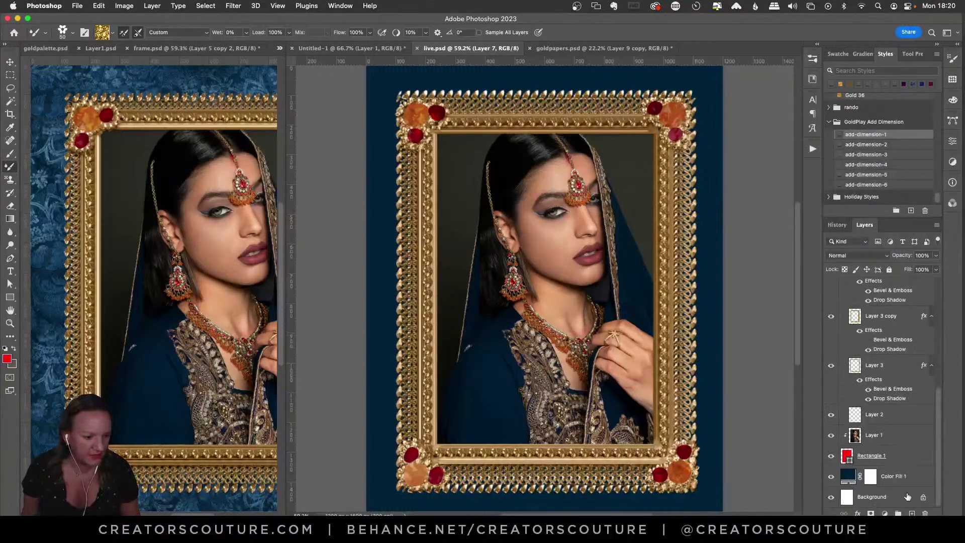
pyautogui.click(902, 483)
pyautogui.click(911, 513)
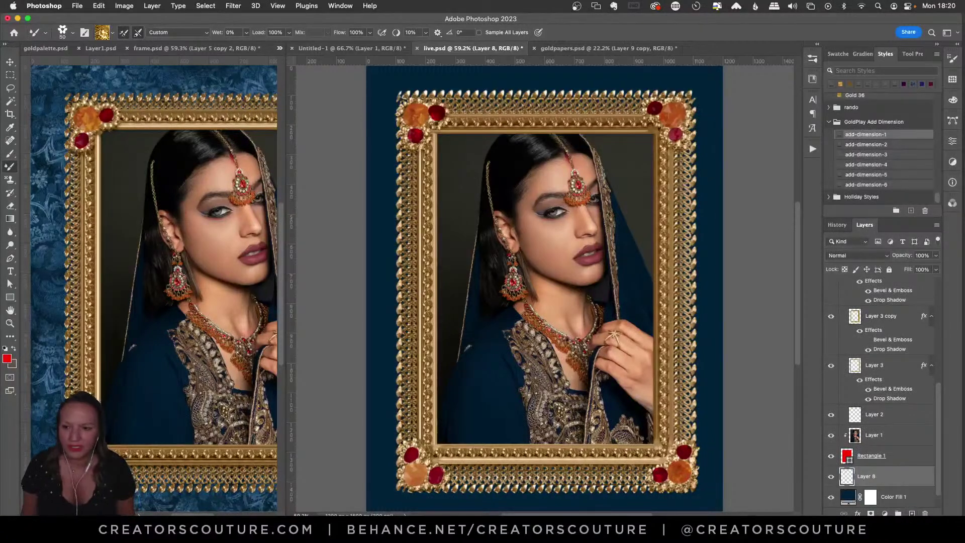
pyautogui.click(812, 79)
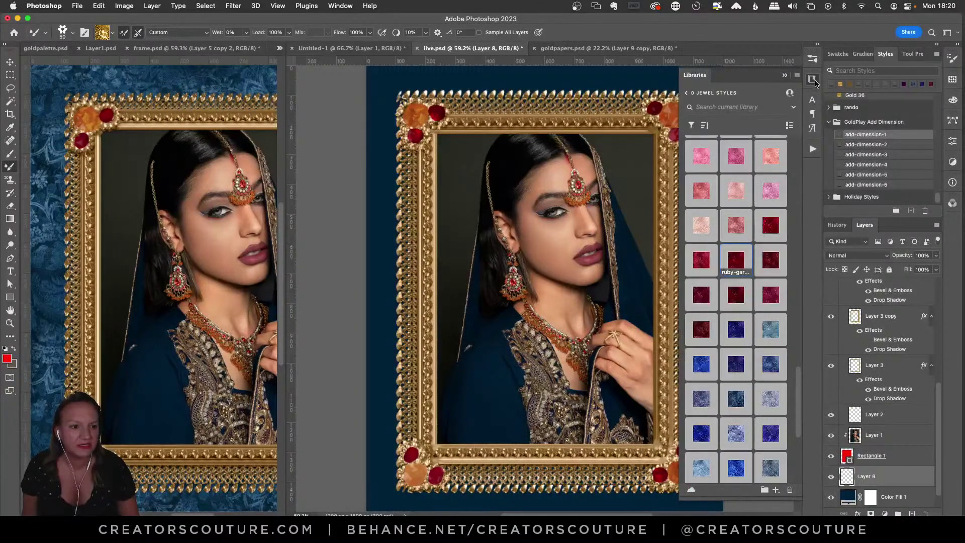
pyautogui.click(816, 57)
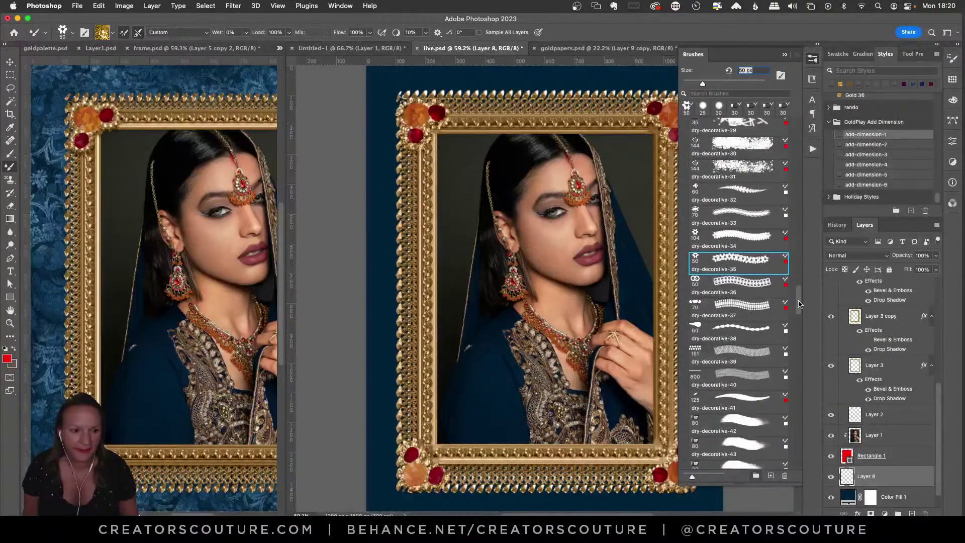
pyautogui.moveTo(799, 301)
pyautogui.mouseDown()
pyautogui.moveTo(790, 433)
pyautogui.moveTo(794, 424)
pyautogui.mouseUp()
pyautogui.click(747, 187)
pyautogui.moveTo(402, 146); pyautogui.dragTo(386, 321)
pyautogui.press('super+z')
# Step: Paint a gold damask pattern down the background along the frame's left side with the 21 Modern Renaissance brush at 150 px
pyautogui.click(708, 210)
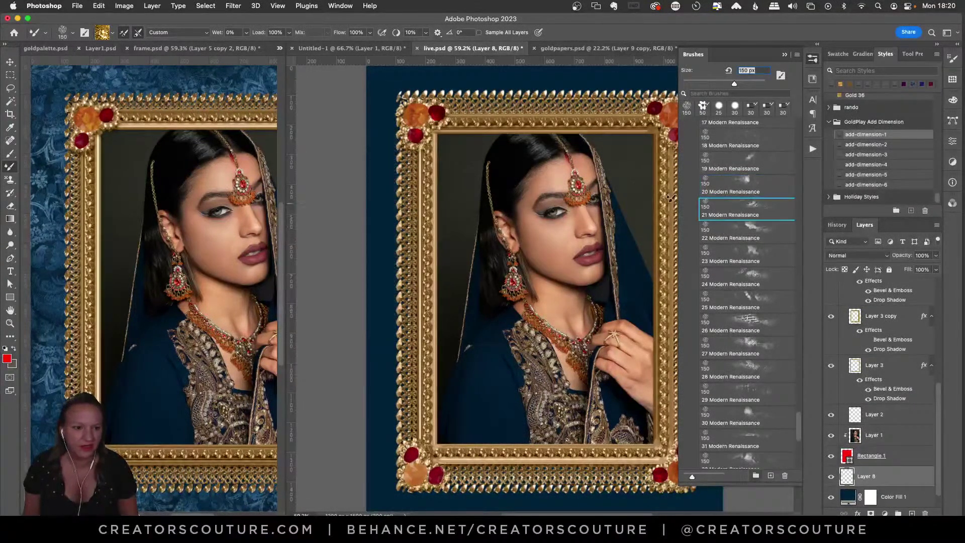
pyautogui.moveTo(370, 116)
pyautogui.mouseDown()
pyautogui.moveTo(386, 273)
pyautogui.moveTo(387, 480)
pyautogui.mouseUp()
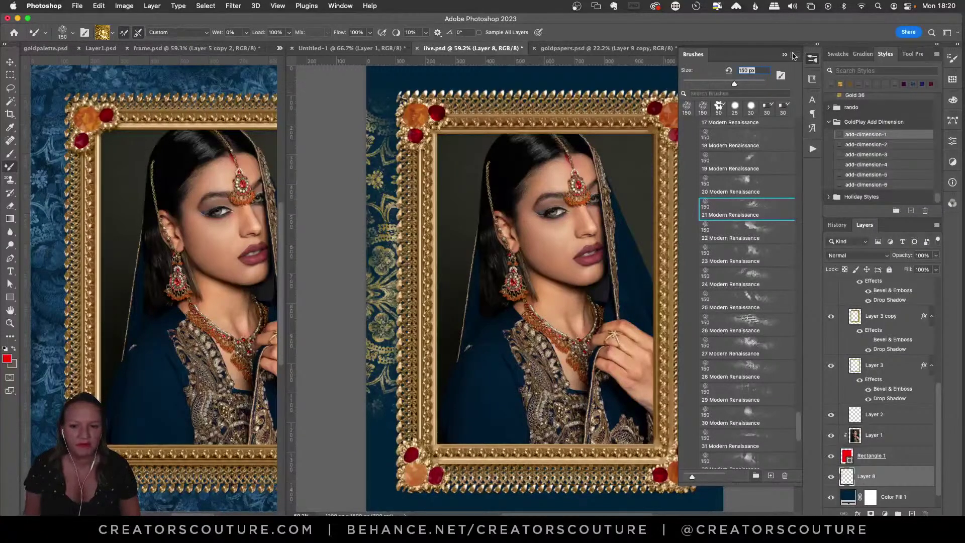
pyautogui.click(813, 58)
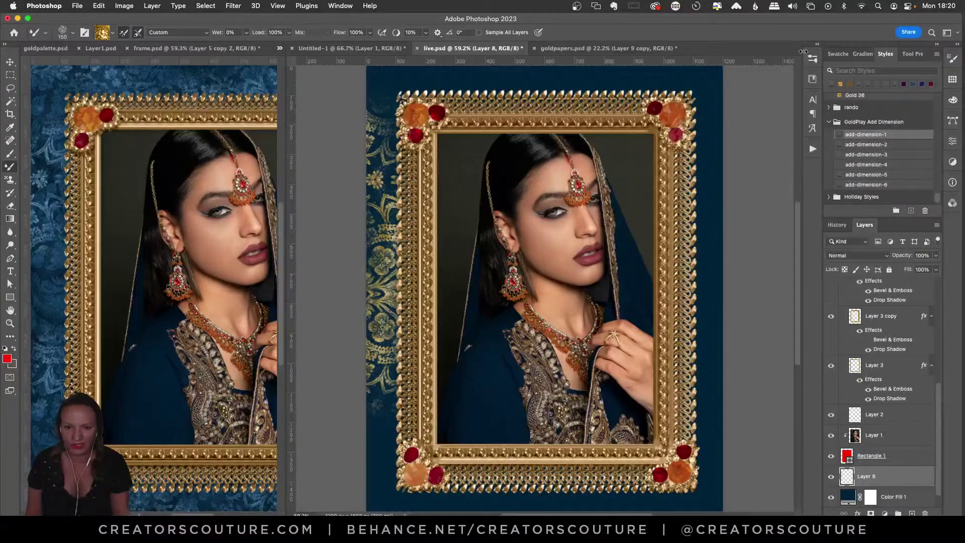
# Step: Paint the gold damask pattern over the rest of the blue background around the frame on Layer 8
pyautogui.moveTo(384, 98)
pyautogui.mouseDown()
pyautogui.moveTo(482, 86)
pyautogui.moveTo(695, 97)
pyautogui.mouseUp()
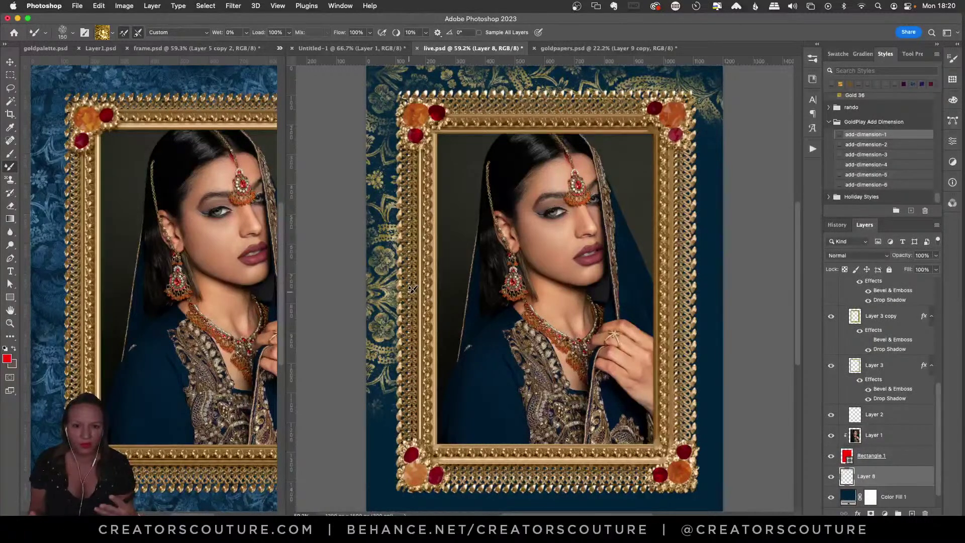
pyautogui.moveTo(392, 388)
pyautogui.mouseDown()
pyautogui.moveTo(384, 468)
pyautogui.moveTo(407, 500)
pyautogui.moveTo(702, 501)
pyautogui.moveTo(703, 73)
pyautogui.moveTo(661, 75)
pyautogui.mouseUp()
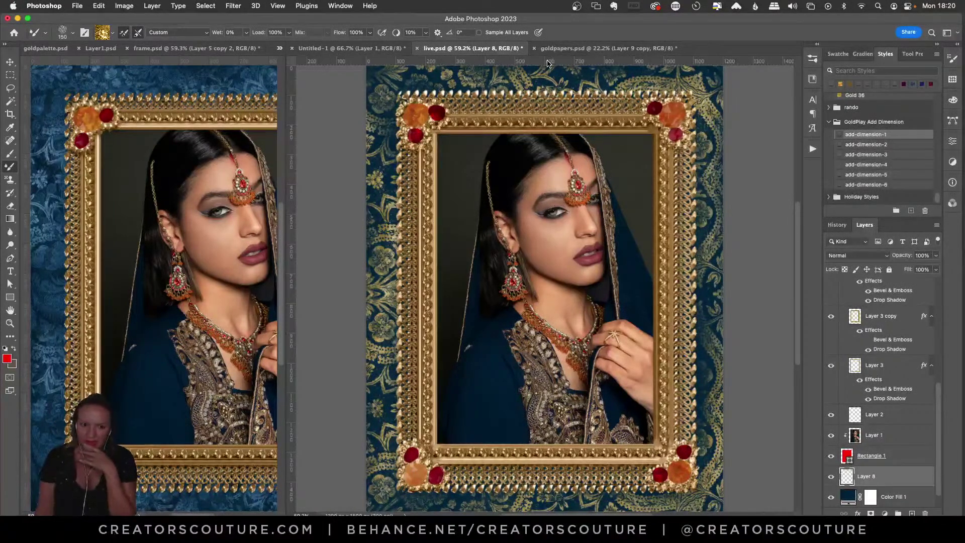
pyautogui.moveTo(397, 144)
pyautogui.mouseDown()
pyautogui.moveTo(385, 103)
pyautogui.moveTo(432, 83)
pyautogui.mouseUp()
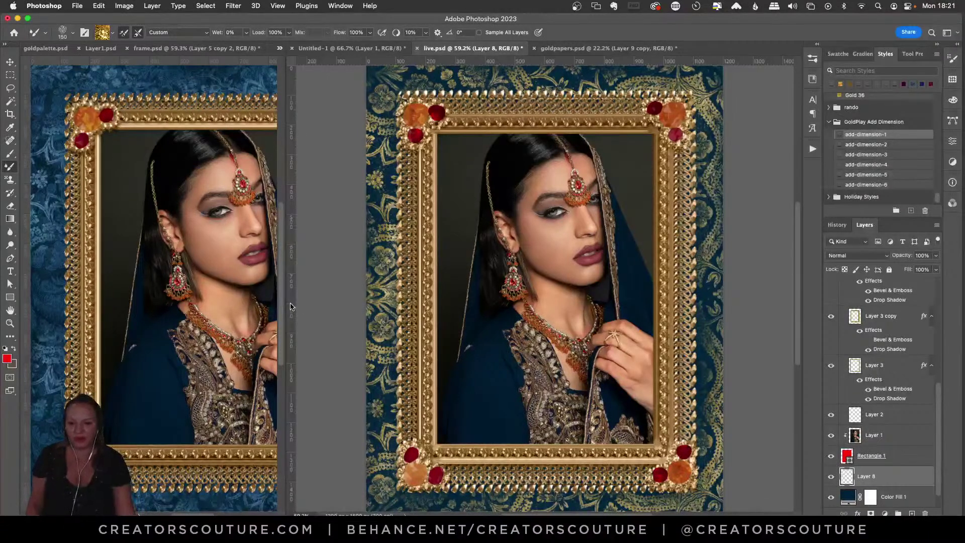
# Step: Widen the frame.psd view for comparison, duplicate Layer 8 and hide the original
pyautogui.moveTo(285, 308); pyautogui.dragTo(331, 309)
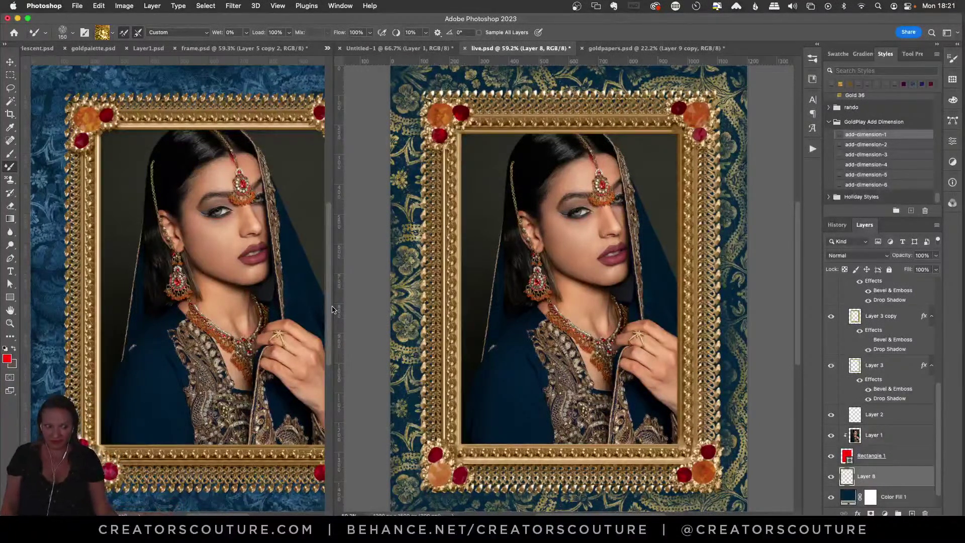
pyautogui.scroll(-2, 941, 441)
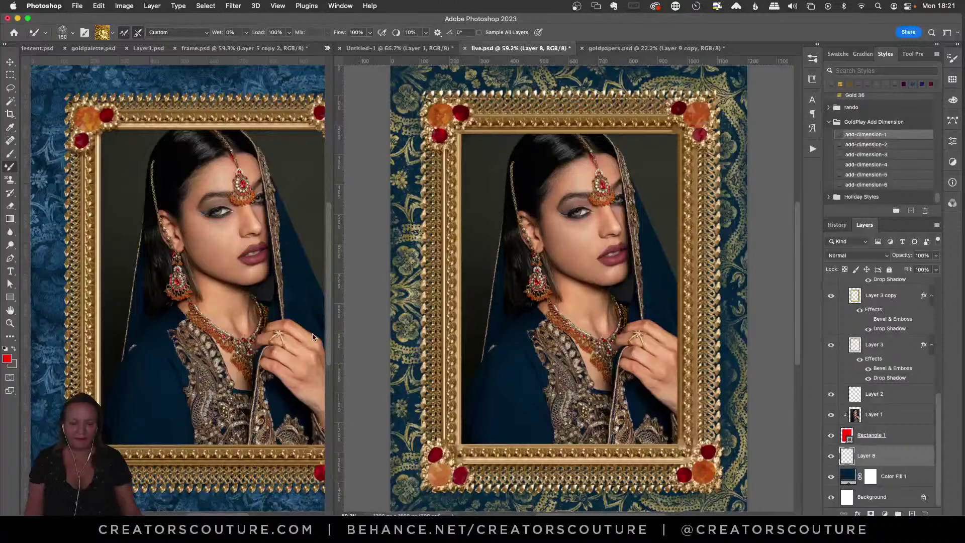
pyautogui.press('super+j')
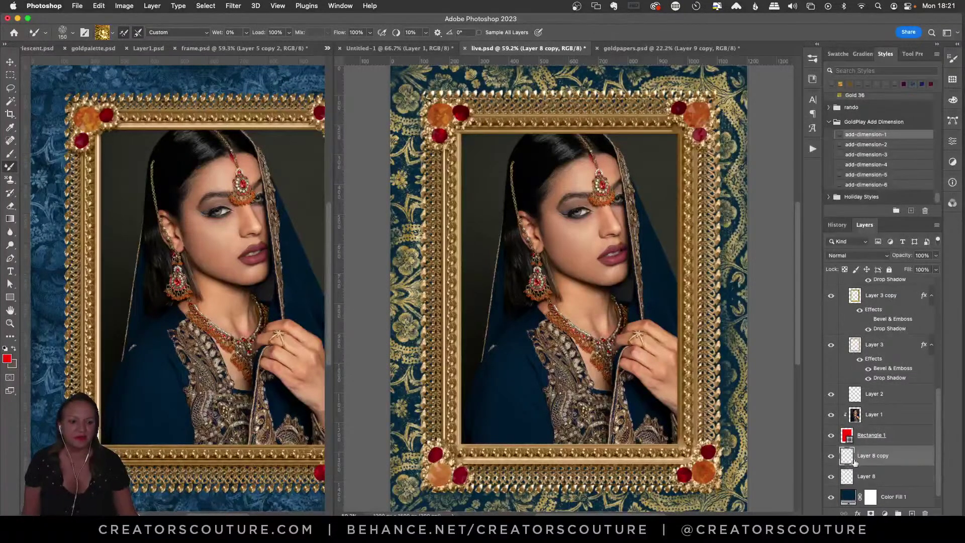
pyautogui.click(831, 477)
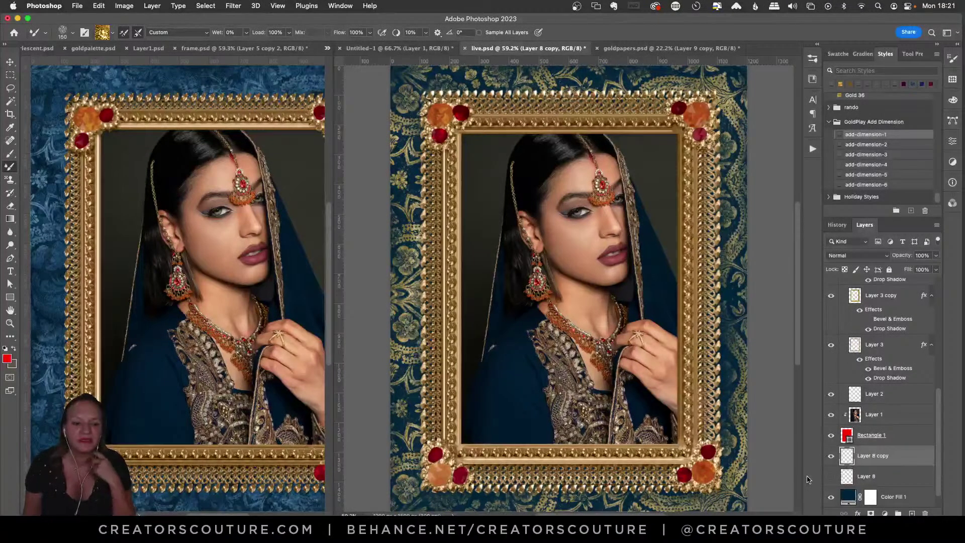
# Step: Apply the Darken and Color style to Layer 8 copy and set its first Color Overlay to dark blue 032036, sampled from frame.psd's background
pyautogui.scroll(-15, 933, 199)
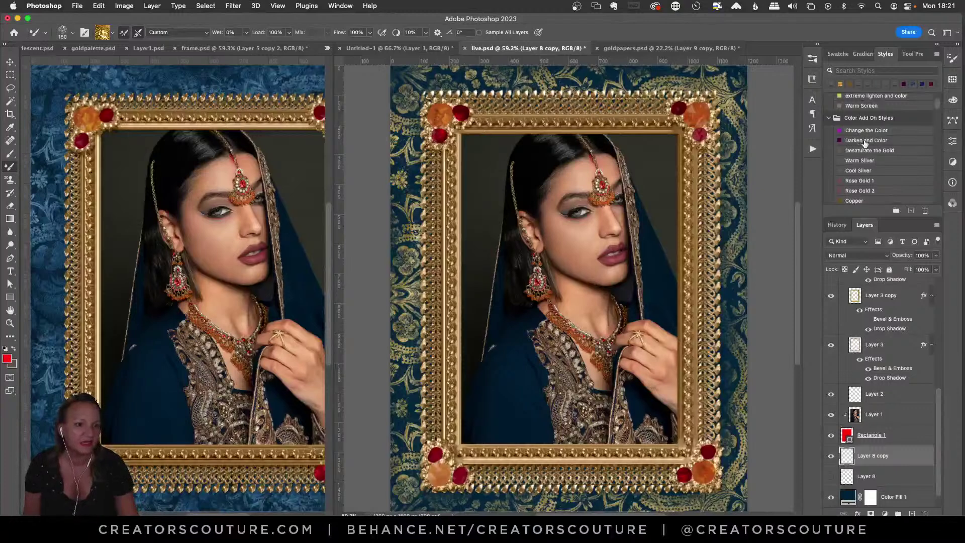
pyautogui.click(864, 142)
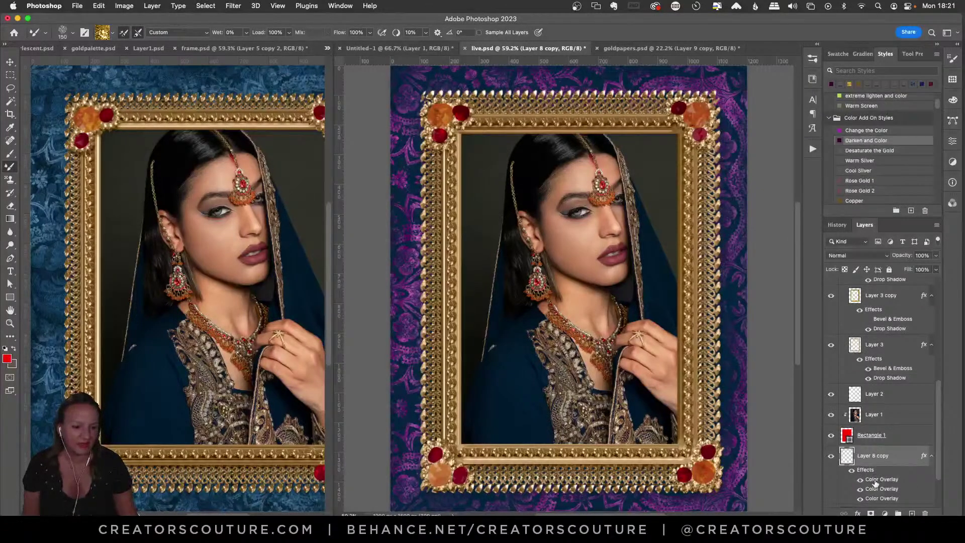
pyautogui.doubleClick(874, 480)
pyautogui.click(770, 278)
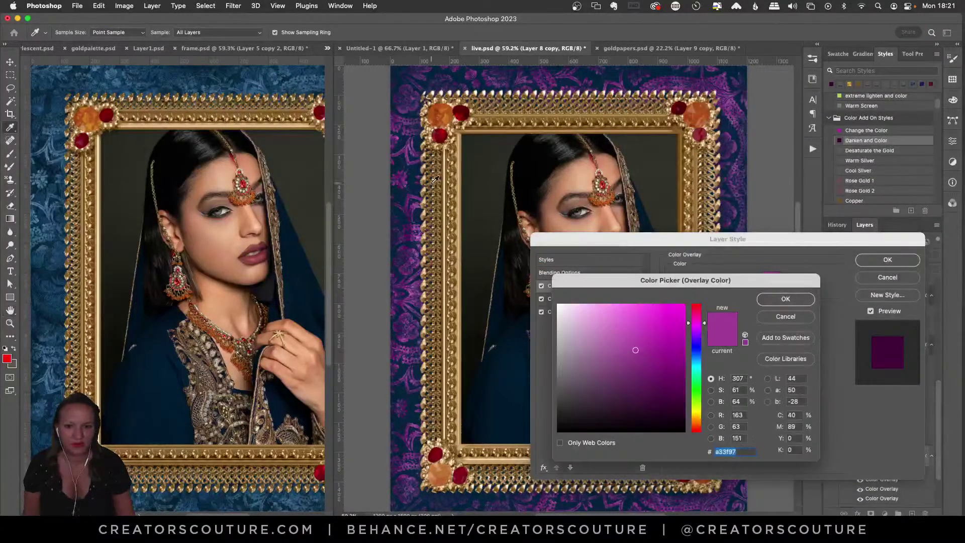
pyautogui.click(50, 163)
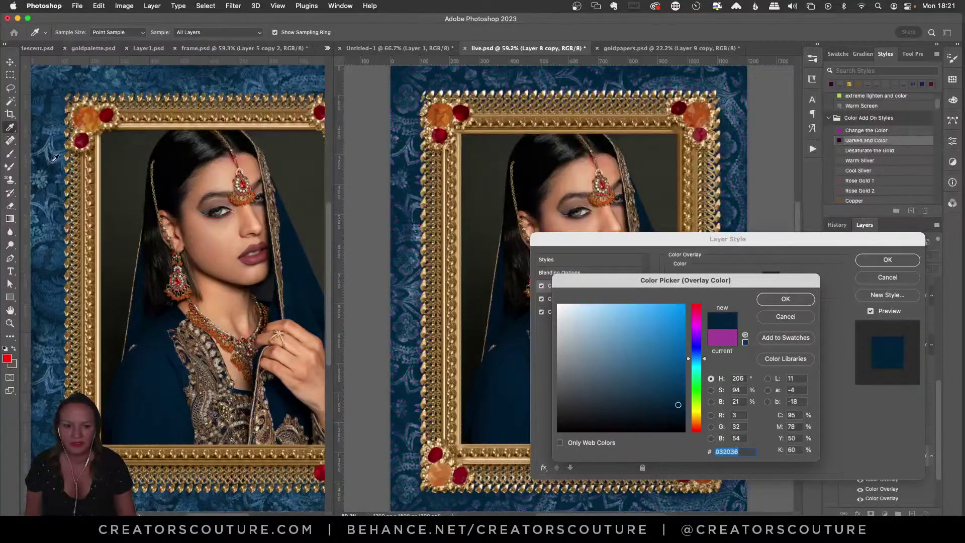
pyautogui.click(784, 300)
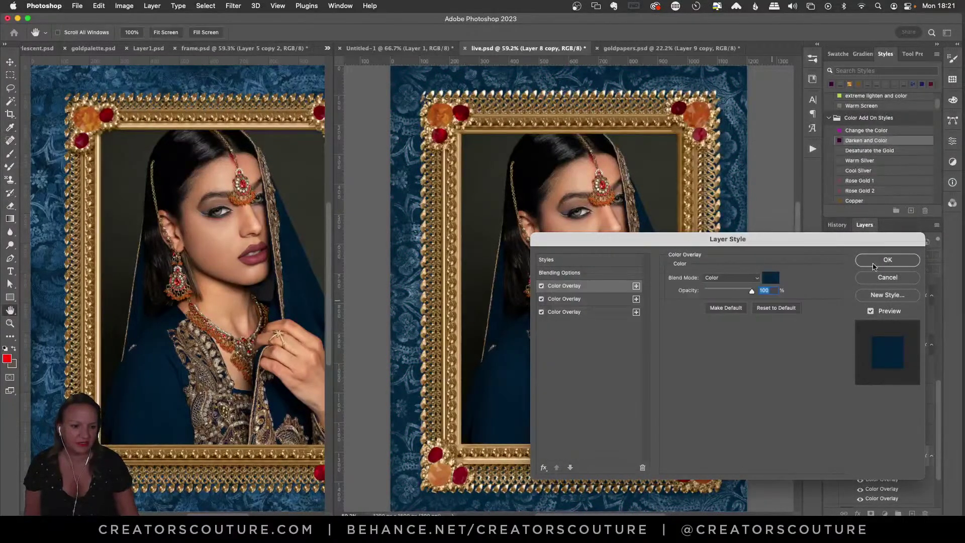
# Step: Adjust the opacity of the second Color Overlay, the black one in Soft Light mode, on Layer 8 copy
pyautogui.moveTo(763, 254); pyautogui.dragTo(814, 258)
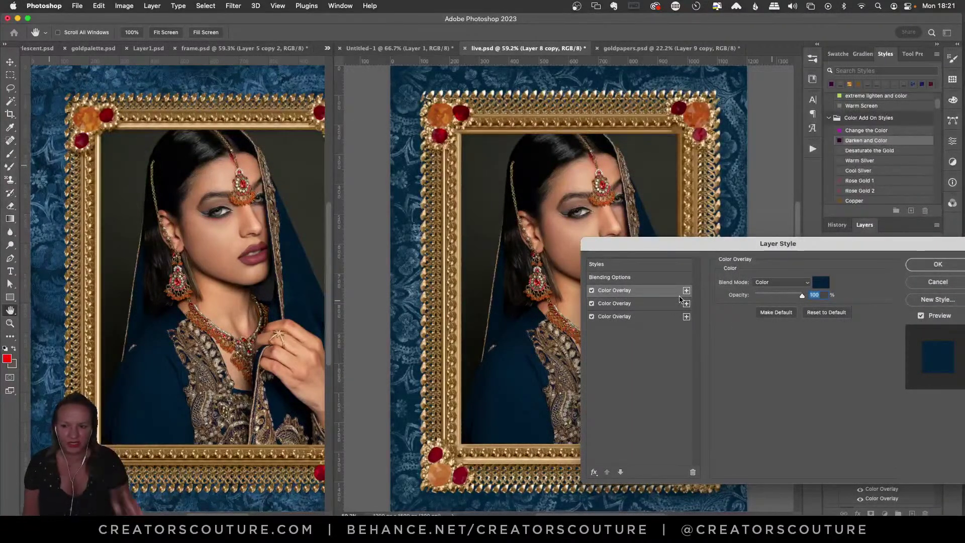
pyautogui.click(638, 304)
pyautogui.press('Up')
pyautogui.press('Up')
pyautogui.press('Up')
pyautogui.press('Up')
pyautogui.press('Up')
pyautogui.press('Up')
pyautogui.press('Up')
pyautogui.press('Up')
pyautogui.press('Up')
pyautogui.press('Up')
pyautogui.press('Up')
pyautogui.press('Up')
pyautogui.press('Up')
pyautogui.press('Up')
pyautogui.press('Up')
pyautogui.press('Up')
pyautogui.press('Up')
pyautogui.press('Up')
pyautogui.press('Up')
pyautogui.press('Up')
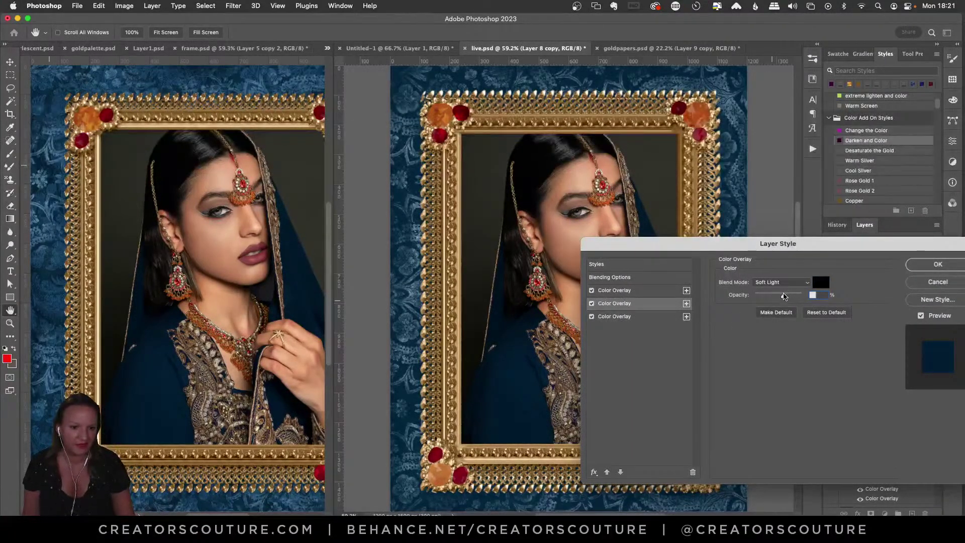
# Step: Set the third Color Overlay, the black one in Overlay mode, to 44% opacity and apply the layer style
pyautogui.click(657, 317)
pyautogui.click(789, 296)
pyautogui.moveTo(790, 298); pyautogui.dragTo(777, 301)
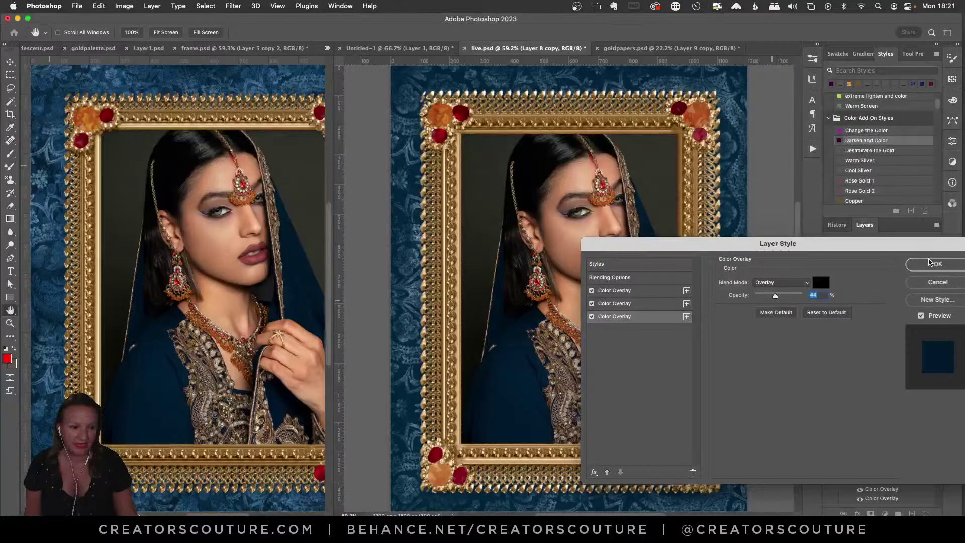
pyautogui.click(930, 263)
pyautogui.press('b')
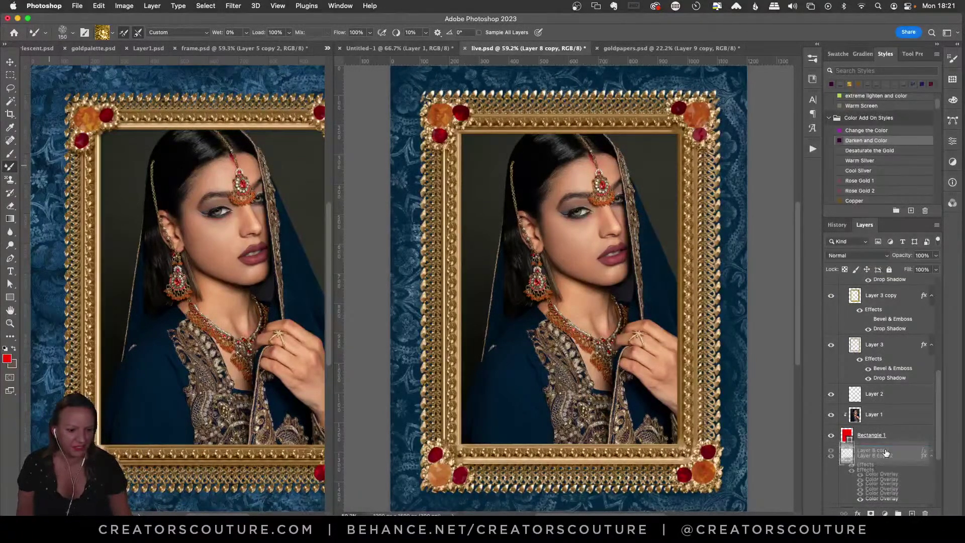
# Step: Duplicate Layer 8 copy and try Modern Renaissance brushes 29, 30, 21 and 20 on the blue background beside the frame's left edge
pyautogui.press('super+j')
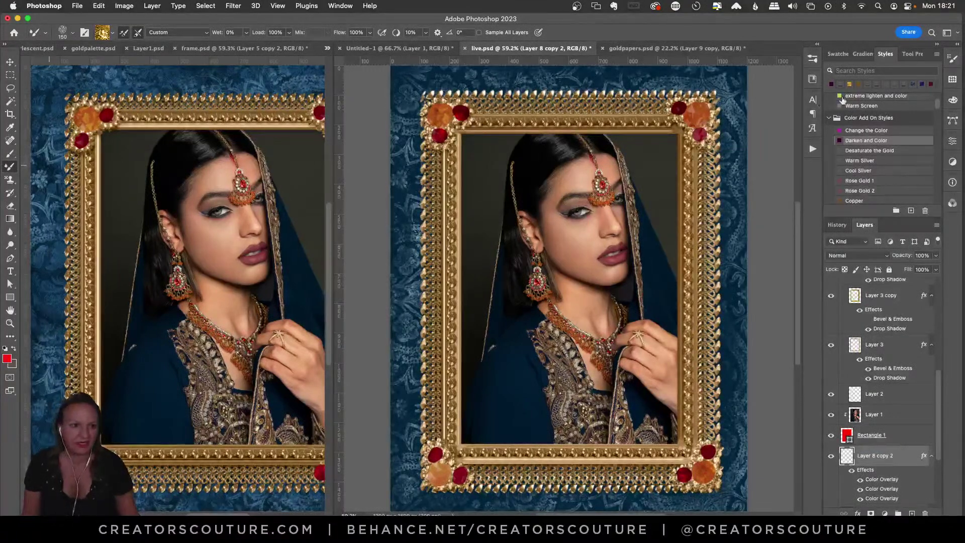
pyautogui.click(813, 59)
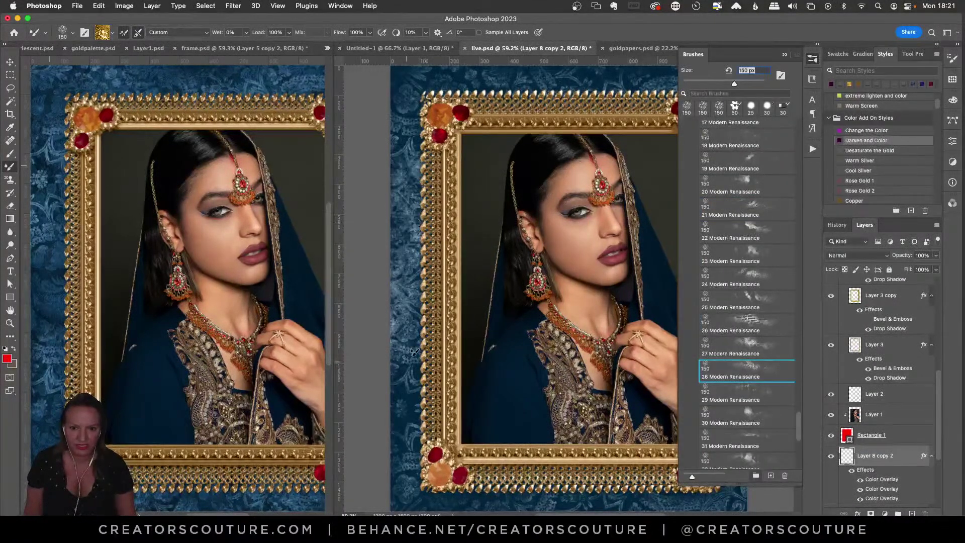
pyautogui.click(730, 385)
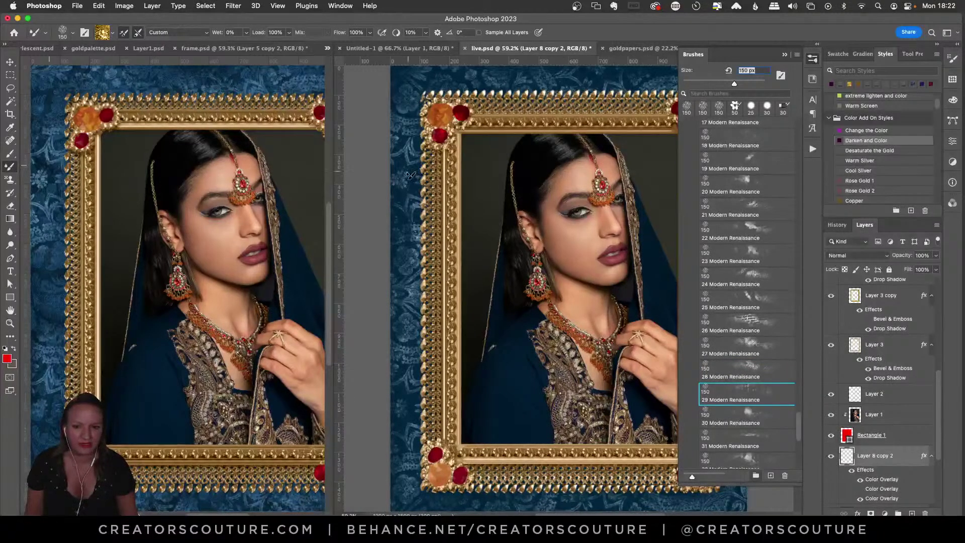
pyautogui.click(745, 411)
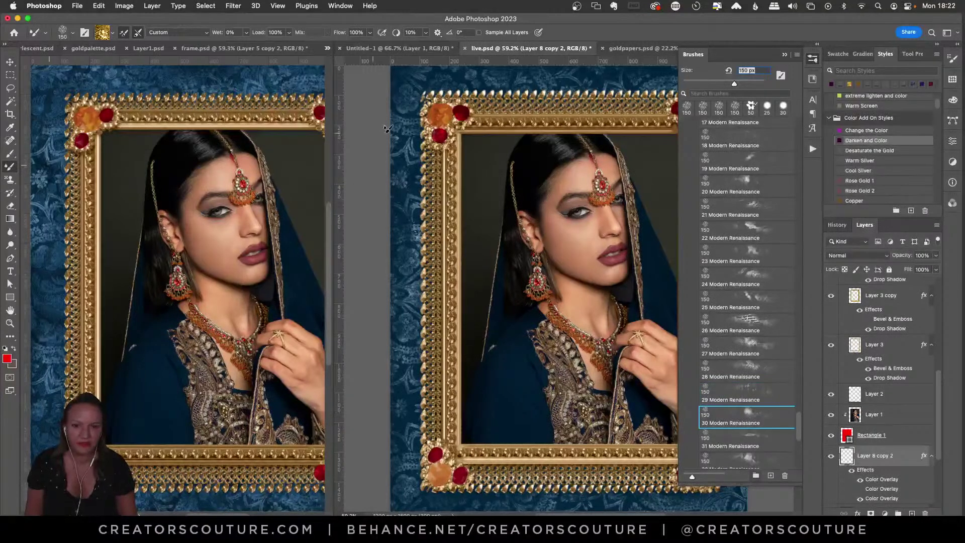
pyautogui.click(732, 213)
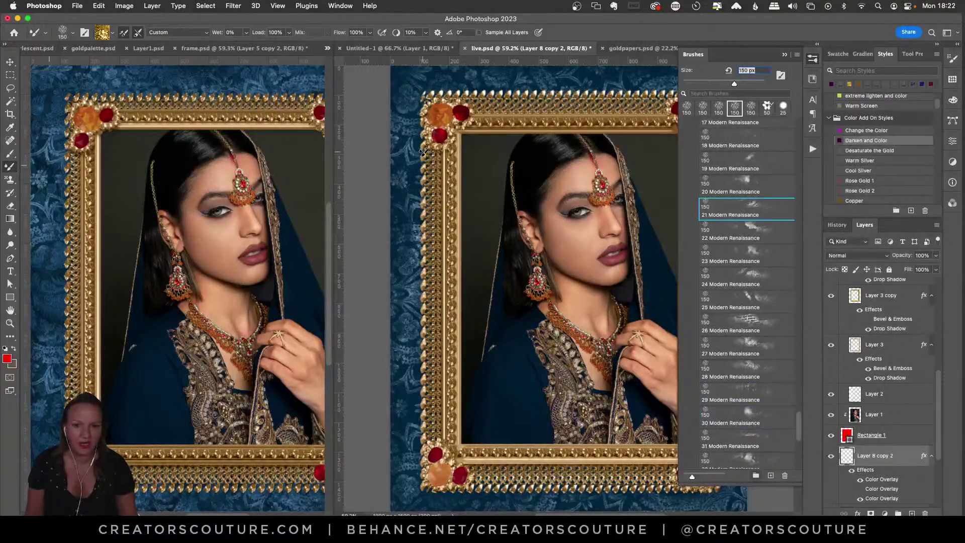
pyautogui.press(',')
pyautogui.moveTo(393, 134)
pyautogui.mouseDown()
pyautogui.moveTo(424, 259)
pyautogui.moveTo(397, 397)
pyautogui.mouseUp()
pyautogui.press('super+z')
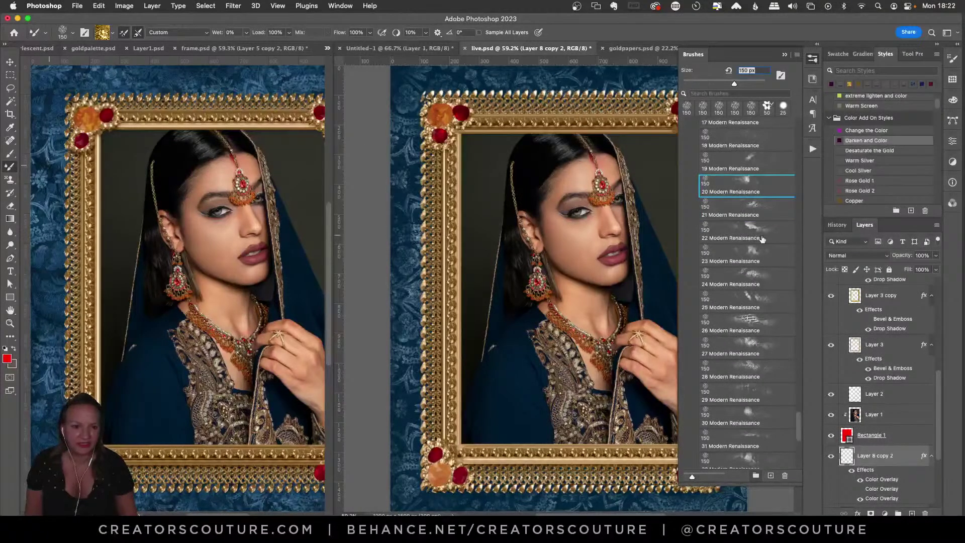
# Step: Try painting lighter damask texture down the background beside the frame's left edge with the 24 Modern Renaissance brush
pyautogui.click(734, 280)
pyautogui.moveTo(415, 116); pyautogui.dragTo(411, 304)
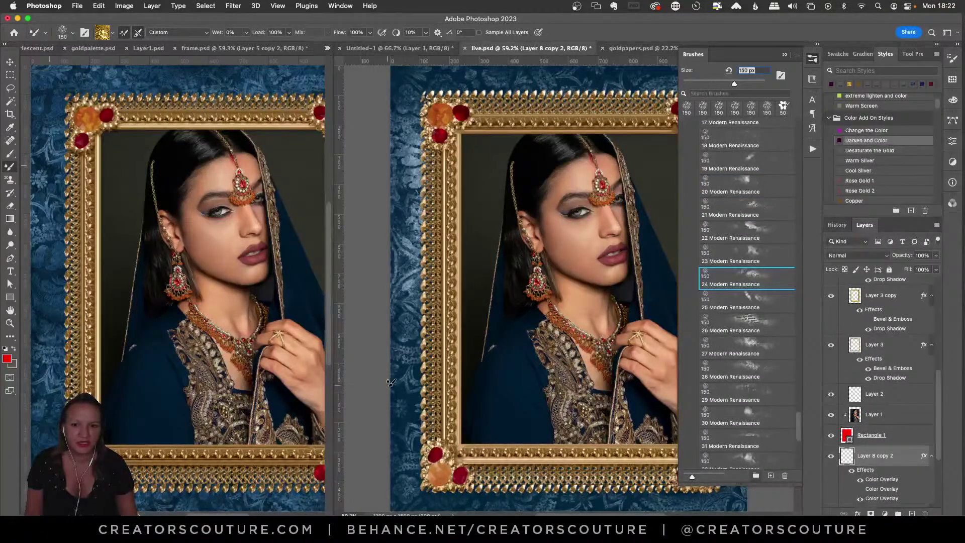
pyautogui.press('super+z')
pyautogui.moveTo(425, 150)
pyautogui.mouseDown()
pyautogui.moveTo(412, 276)
pyautogui.moveTo(385, 394)
pyautogui.mouseUp()
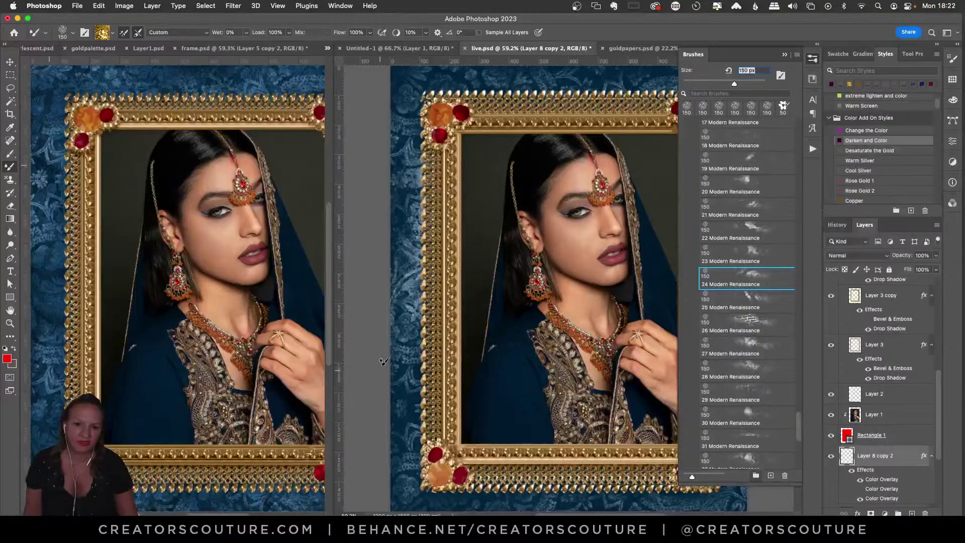
pyautogui.press('super+z')
pyautogui.moveTo(421, 197); pyautogui.dragTo(386, 327)
pyautogui.moveTo(414, 272)
pyautogui.mouseDown()
pyautogui.moveTo(399, 323)
pyautogui.moveTo(410, 356)
pyautogui.moveTo(402, 417)
pyautogui.mouseUp()
pyautogui.press('super+z')
pyautogui.moveTo(428, 235)
pyautogui.mouseDown()
pyautogui.moveTo(402, 402)
pyautogui.moveTo(409, 417)
pyautogui.mouseUp()
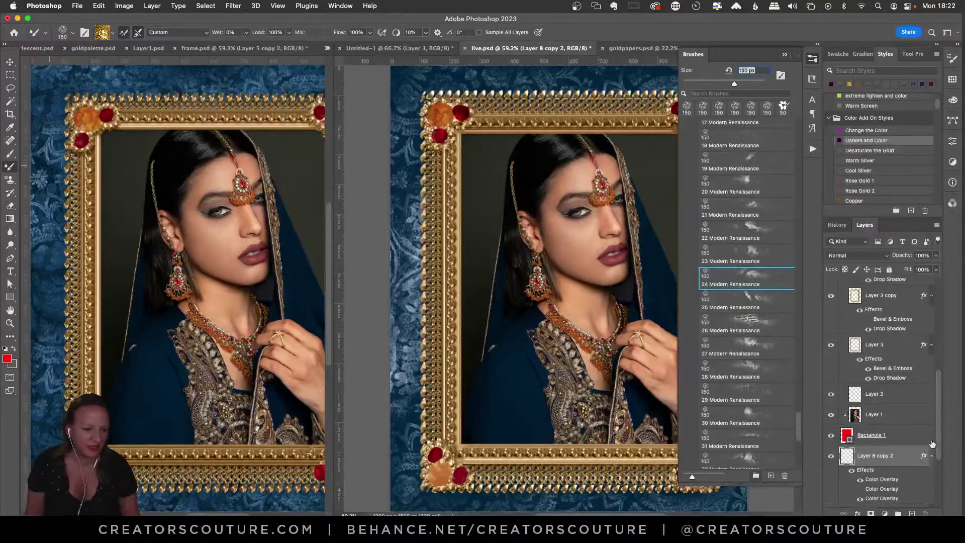
# Step: Choose the 16 Modern Renaissance brush and clear the test strokes from Layer 8 copy 2
pyautogui.click(735, 167)
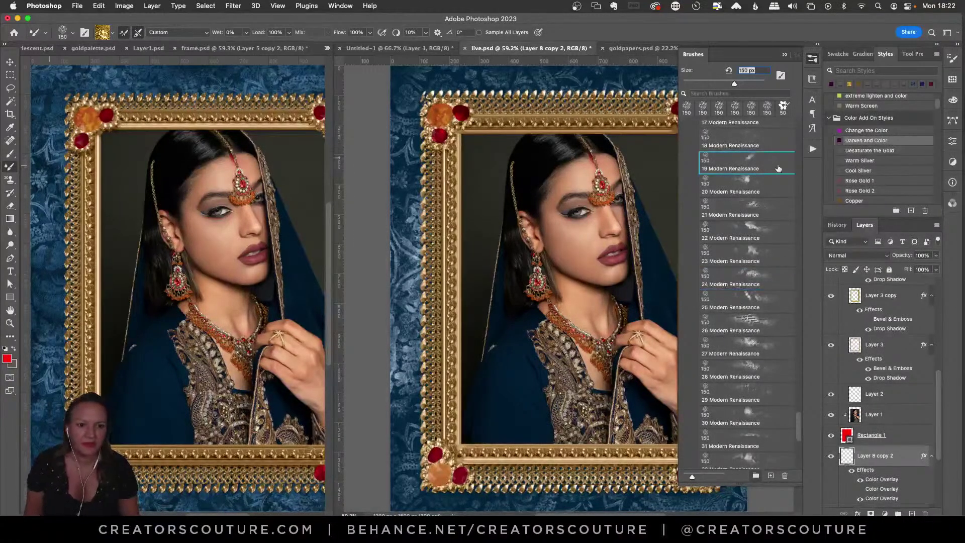
pyautogui.moveTo(801, 425); pyautogui.dragTo(801, 413)
pyautogui.click(729, 257)
pyautogui.click(734, 234)
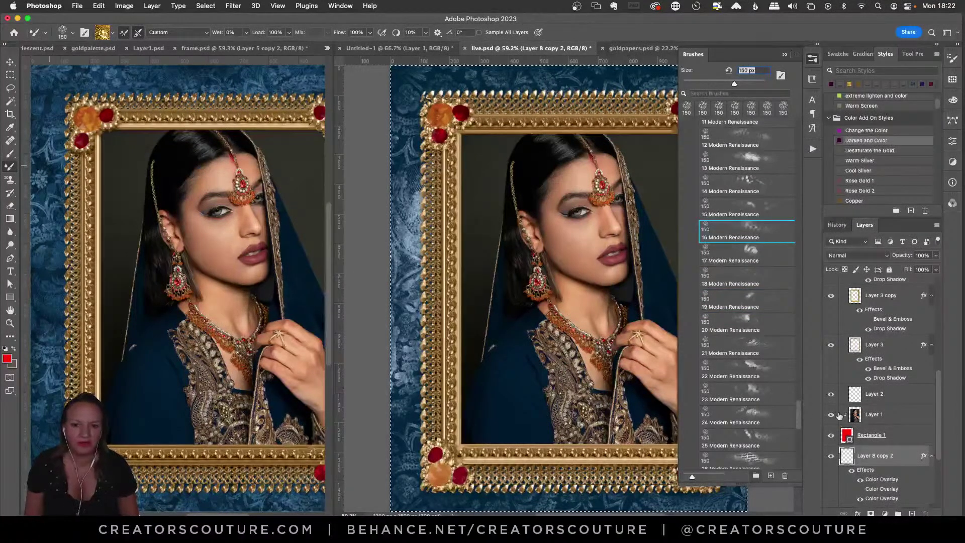
pyautogui.press('cmd+z')
# Step: Lower the opacity of Layer 8 copy to 58% and make Layer 8 copy 2 active again
pyautogui.moveTo(939, 424); pyautogui.dragTo(936, 451)
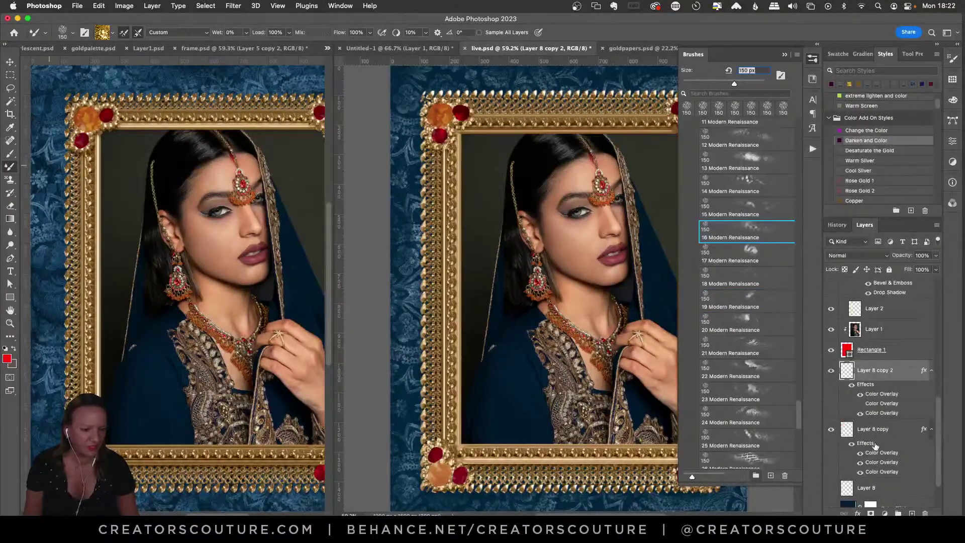
pyautogui.click(878, 430)
pyautogui.moveTo(938, 258); pyautogui.dragTo(915, 269)
pyautogui.click(877, 370)
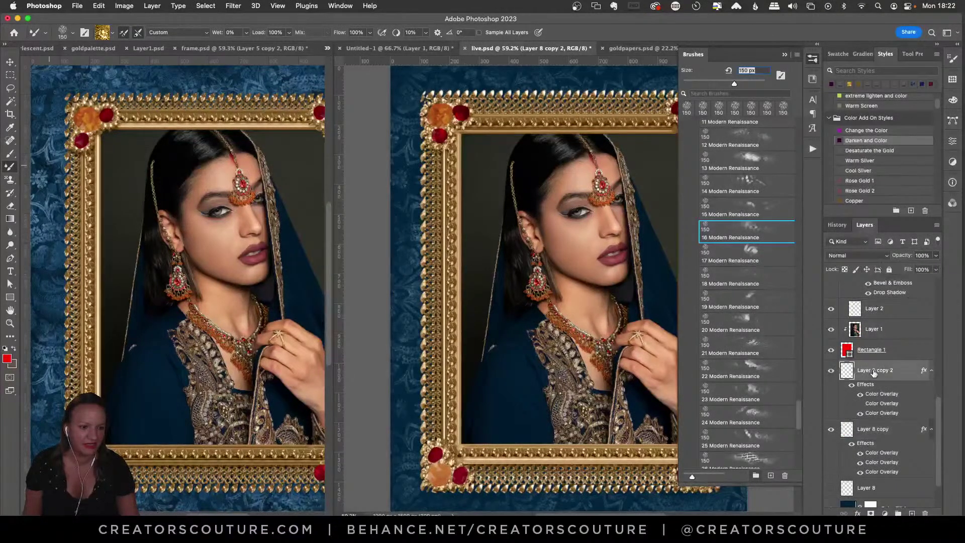
# Step: Paint damask highlights on Layer 8 copy 2 around all four sides of the frame with the 16 Modern Renaissance brush
pyautogui.moveTo(435, 158)
pyautogui.mouseDown()
pyautogui.moveTo(403, 168)
pyautogui.moveTo(411, 309)
pyautogui.mouseUp()
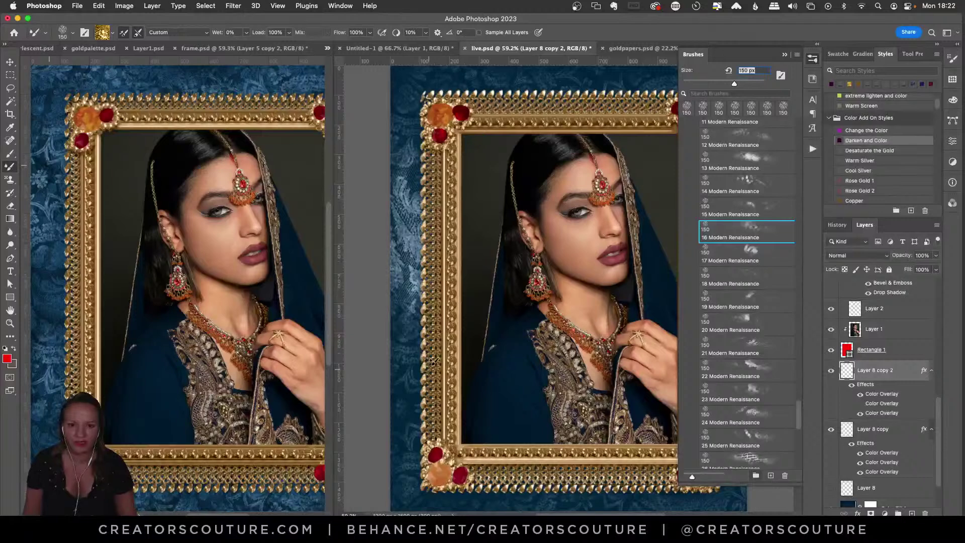
pyautogui.moveTo(435, 157); pyautogui.dragTo(417, 213)
pyautogui.press('super+z')
pyautogui.press('super+z')
pyautogui.moveTo(427, 154)
pyautogui.mouseDown()
pyautogui.moveTo(406, 179)
pyautogui.moveTo(409, 364)
pyautogui.mouseUp()
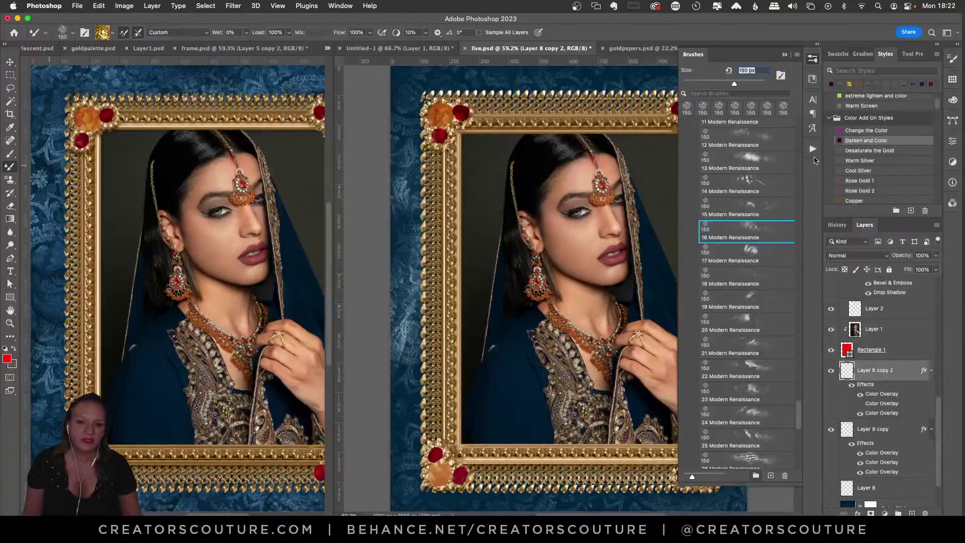
pyautogui.click(812, 58)
pyautogui.moveTo(510, 84); pyautogui.dragTo(669, 73)
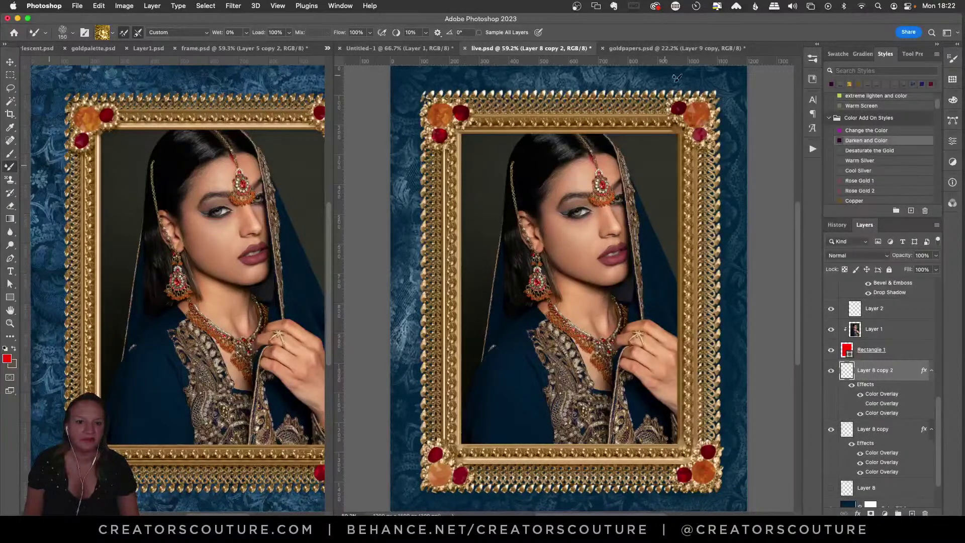
pyautogui.moveTo(738, 161)
pyautogui.mouseDown()
pyautogui.moveTo(735, 277)
pyautogui.moveTo(750, 350)
pyautogui.moveTo(727, 380)
pyautogui.moveTo(730, 420)
pyautogui.mouseUp()
pyautogui.moveTo(411, 440)
pyautogui.mouseDown()
pyautogui.moveTo(436, 504)
pyautogui.moveTo(624, 503)
pyautogui.mouseUp()
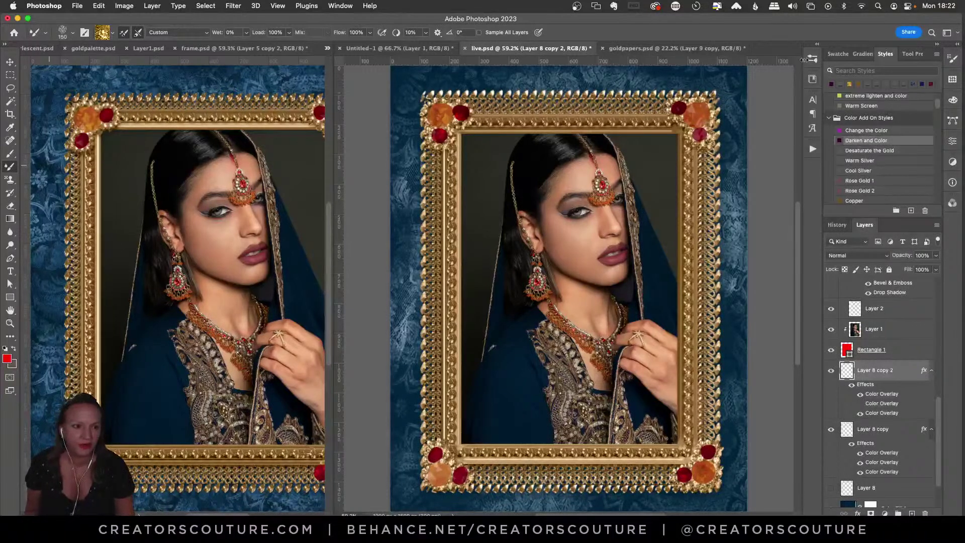
pyautogui.click(812, 60)
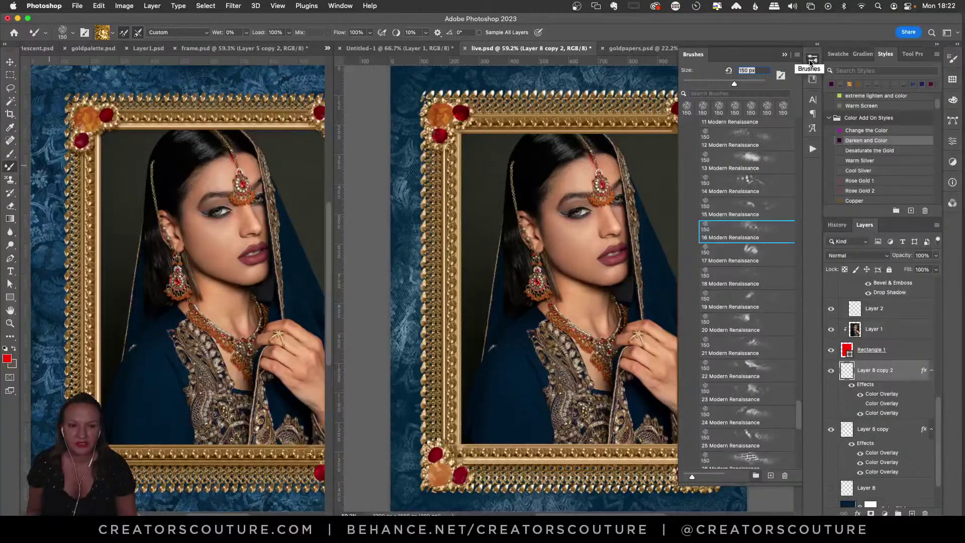
pyautogui.click(813, 60)
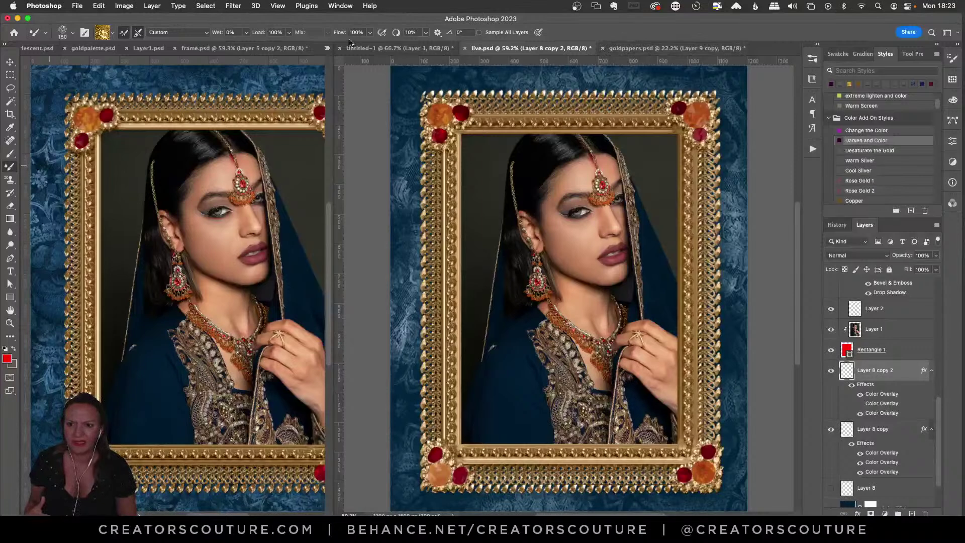
# Step: In Untitled-1, unlock Color Fill 1 and recolor it dark blue, starting from a shade sampled from frame.psd's background
pyautogui.click(415, 49)
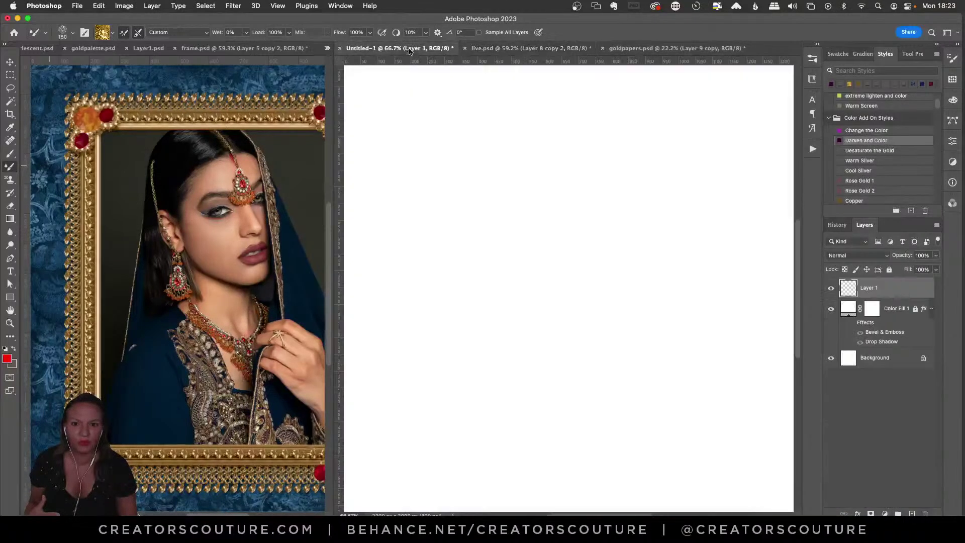
pyautogui.click(851, 314)
pyautogui.click(395, 337)
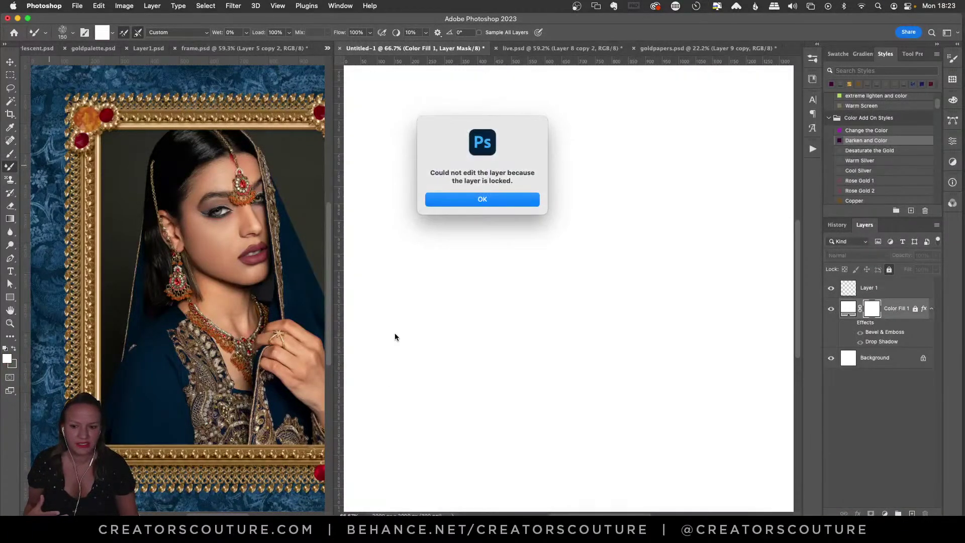
pyautogui.press('Return')
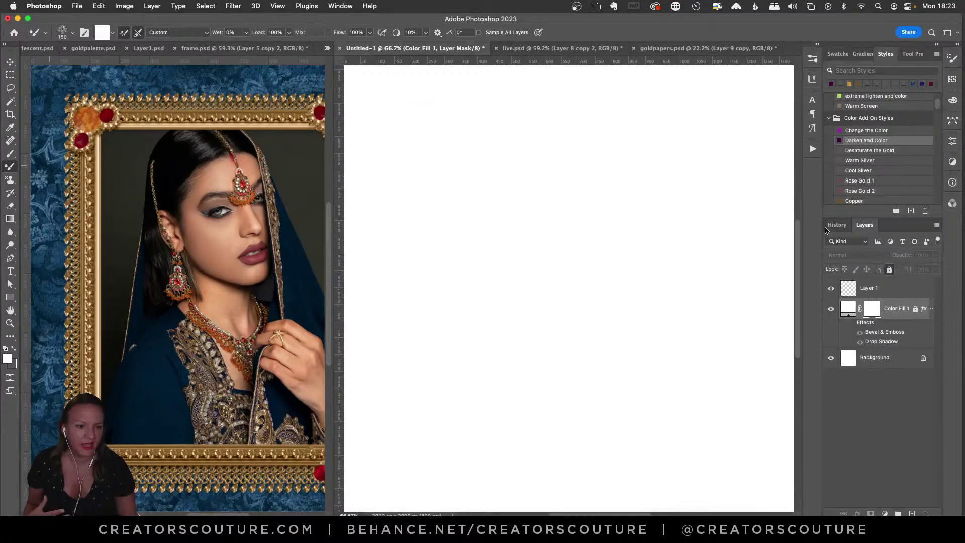
pyautogui.click(889, 271)
pyautogui.doubleClick(847, 309)
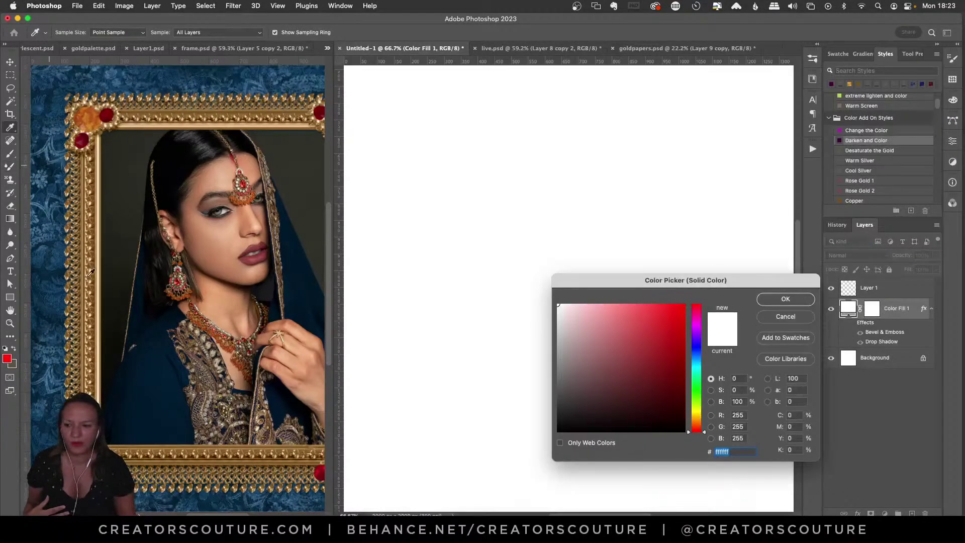
pyautogui.click(50, 271)
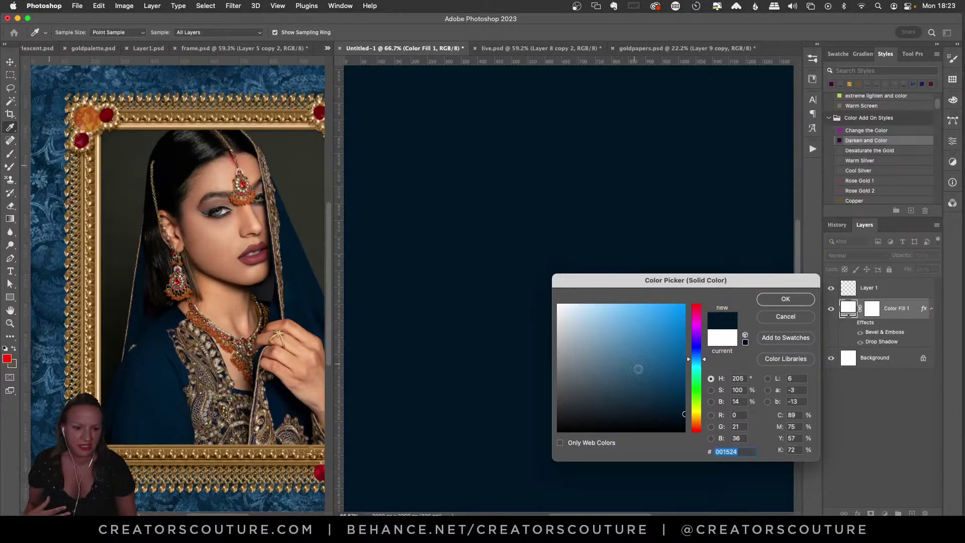
pyautogui.click(648, 392)
pyautogui.click(786, 299)
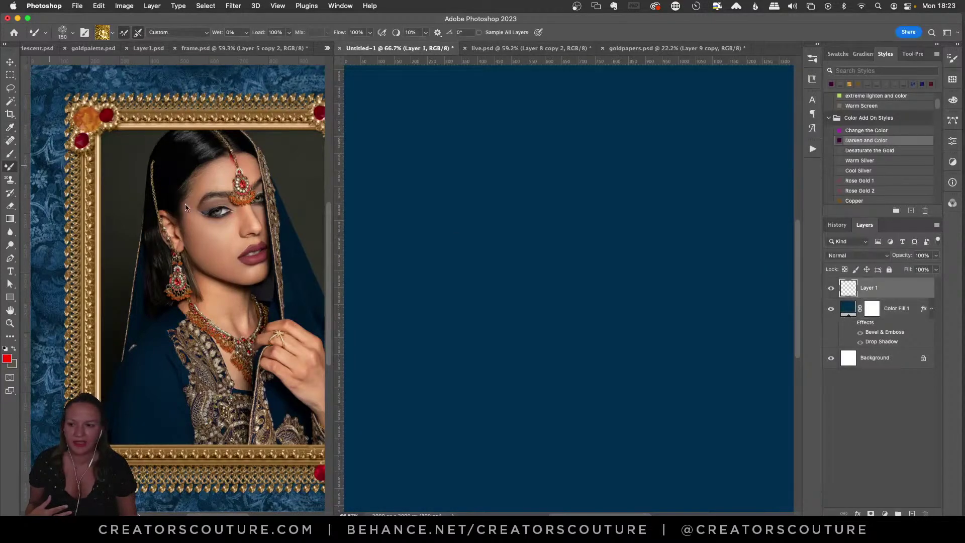
# Step: Paint two vertical gold pattern swatches on Layer 1 with the 17 and 12 Modern Renaissance brushes
pyautogui.moveTo(538, 211)
pyautogui.mouseDown()
pyautogui.moveTo(569, 245)
pyautogui.moveTo(570, 371)
pyautogui.mouseUp()
pyautogui.press('super+z')
pyautogui.click(812, 57)
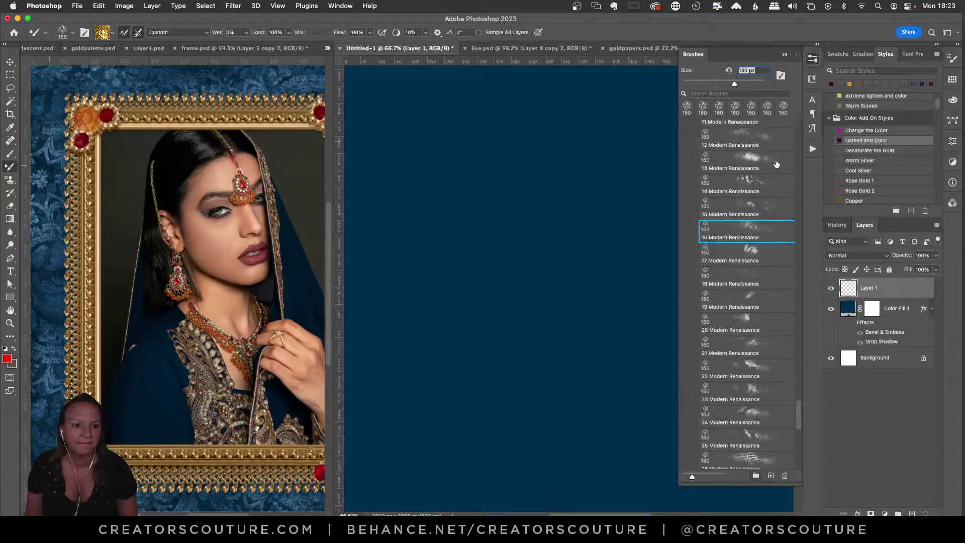
pyautogui.click(725, 263)
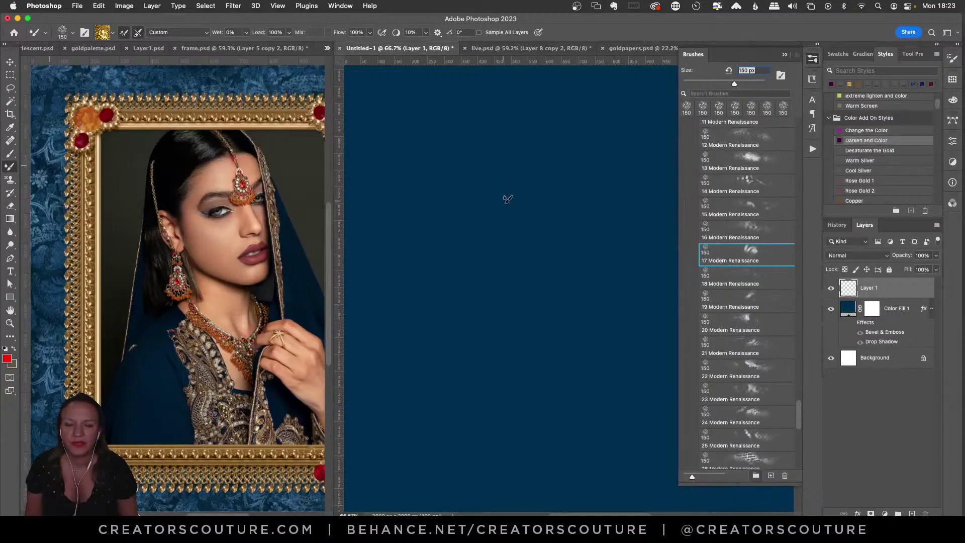
pyautogui.moveTo(511, 157)
pyautogui.mouseDown()
pyautogui.moveTo(483, 174)
pyautogui.moveTo(503, 333)
pyautogui.mouseUp()
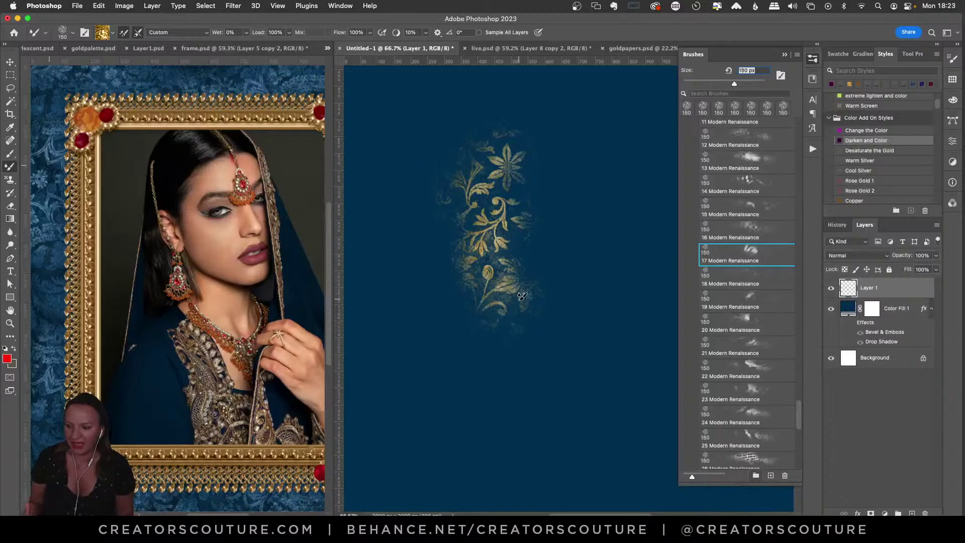
pyautogui.click(748, 143)
pyautogui.moveTo(614, 142)
pyautogui.mouseDown()
pyautogui.moveTo(592, 242)
pyautogui.moveTo(623, 299)
pyautogui.mouseUp()
# Step: Clear Layer 1, paint one vertical gold pattern stroke with the 12 Modern Renaissance brush, and undo the layer effects added to it
pyautogui.press('super+a')
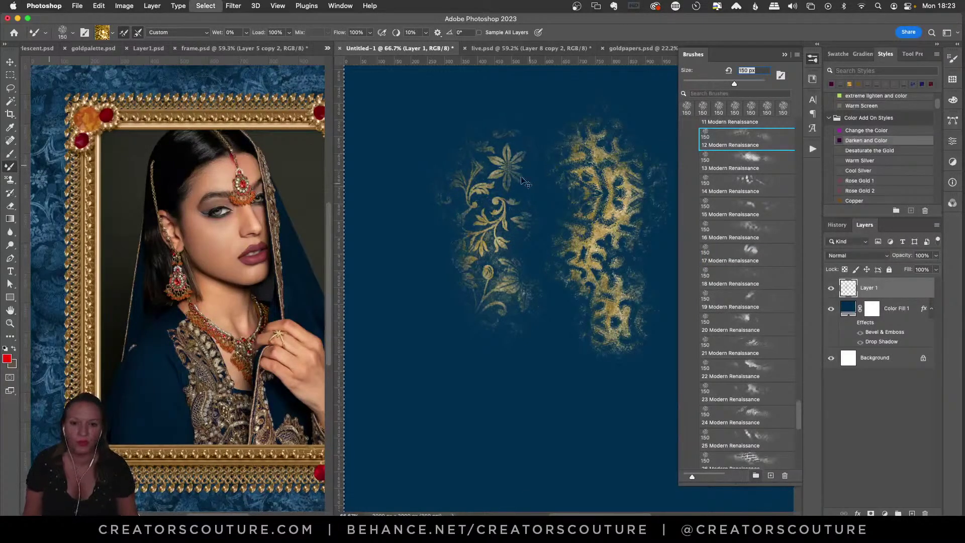
pyautogui.press('Delete')
pyautogui.moveTo(503, 138)
pyautogui.mouseDown()
pyautogui.moveTo(498, 201)
pyautogui.moveTo(512, 314)
pyautogui.mouseUp()
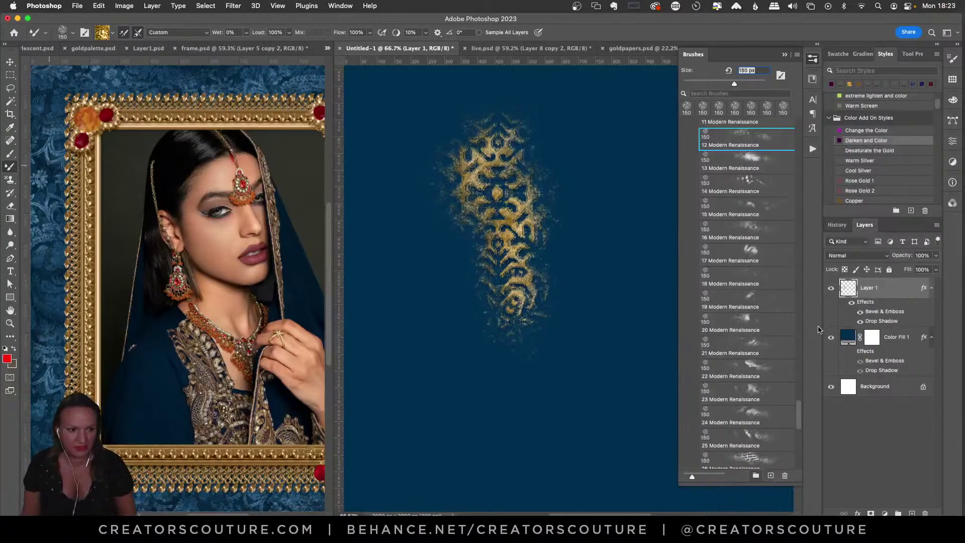
pyautogui.press('super+z')
pyautogui.click(783, 55)
# Step: Copy the layer style of Layer 8 copy in live.psd onto Untitled-1's Layer 1 and paint a second vertical stroke beside the first
pyautogui.click(723, 48)
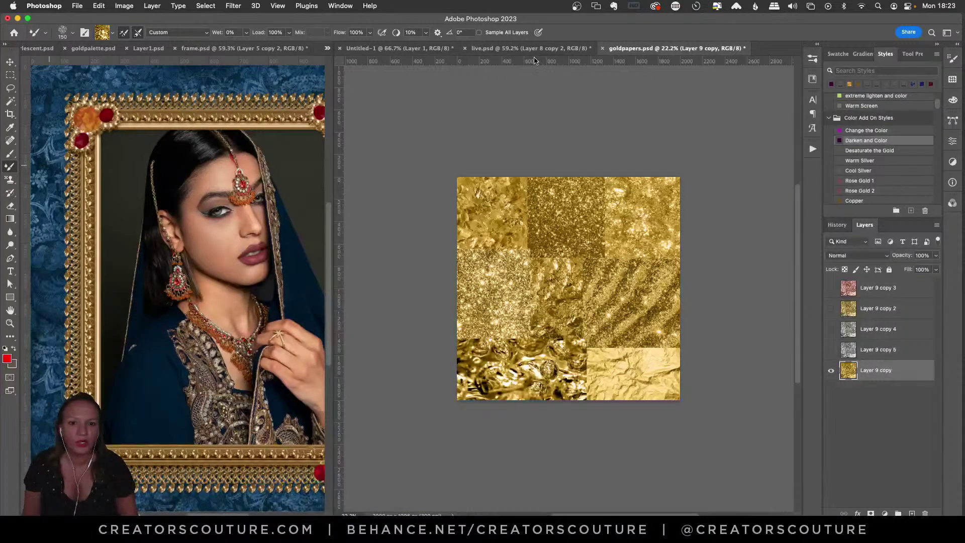
pyautogui.click(532, 48)
pyautogui.scroll(-4, 884, 442)
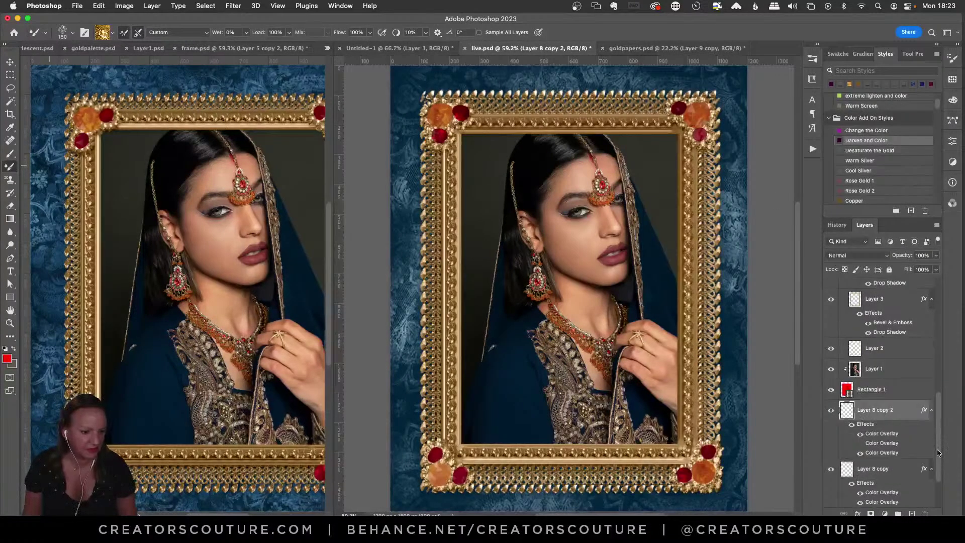
pyautogui.scroll(-1, 939, 429)
pyautogui.click(874, 403)
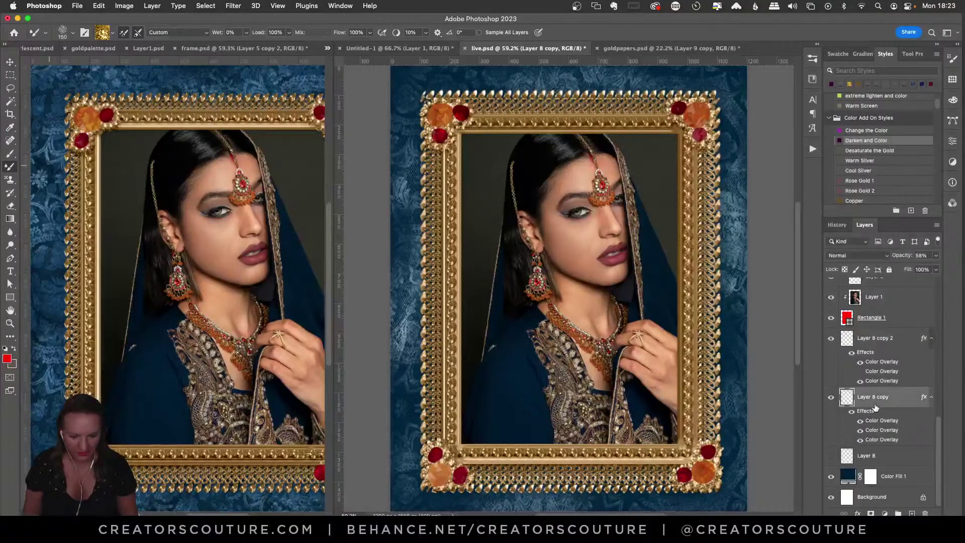
pyautogui.click(402, 48)
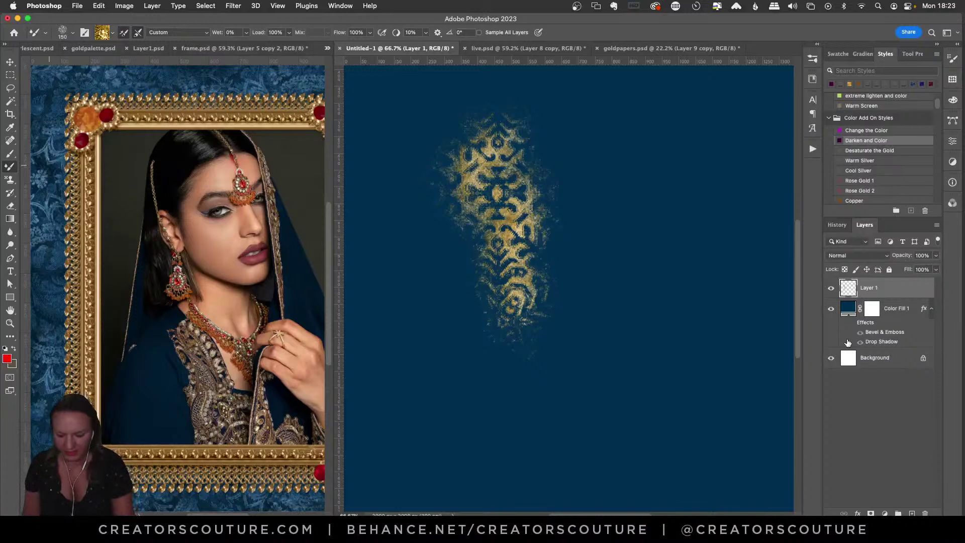
pyautogui.moveTo(628, 151)
pyautogui.mouseDown()
pyautogui.moveTo(593, 282)
pyautogui.moveTo(608, 342)
pyautogui.mouseUp()
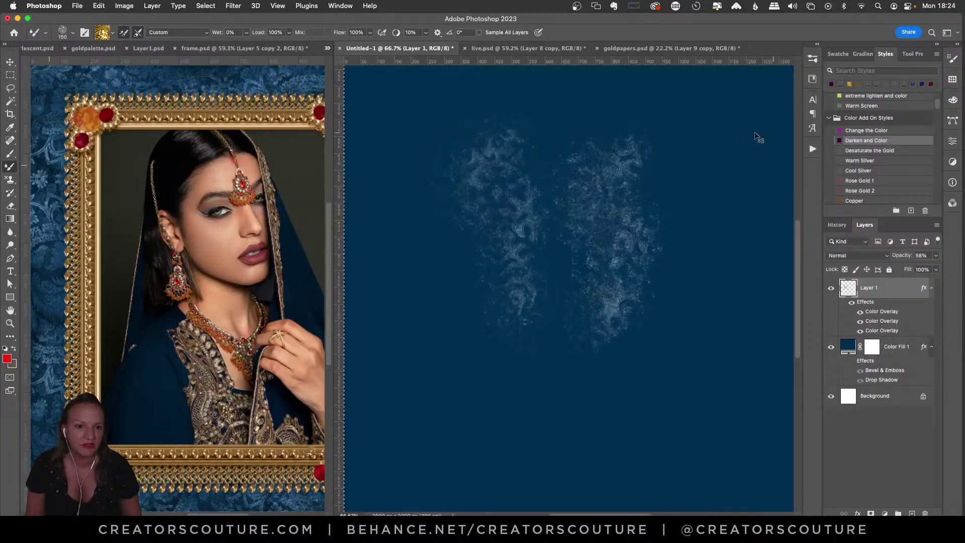
# Step: Clear Layer 1 in Untitled-1 and paint a single vertical pattern stroke on it
pyautogui.press('super+a')
pyautogui.press('Delete')
pyautogui.press('super+d')
pyautogui.moveTo(545, 137)
pyautogui.mouseDown()
pyautogui.moveTo(495, 196)
pyautogui.moveTo(540, 307)
pyautogui.mouseUp()
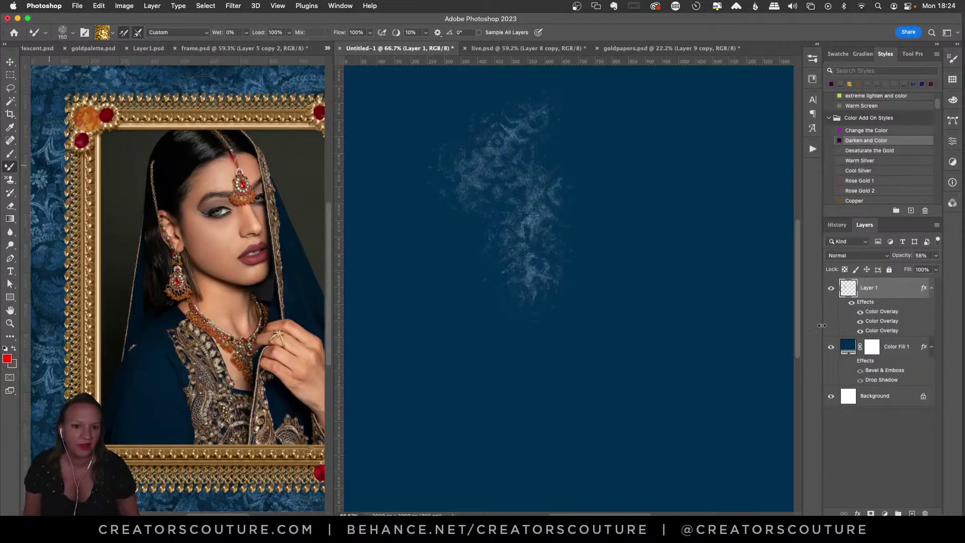
# Step: Lower the opacity of the second Color Overlay in Layer 1's layer style
pyautogui.doubleClick(877, 313)
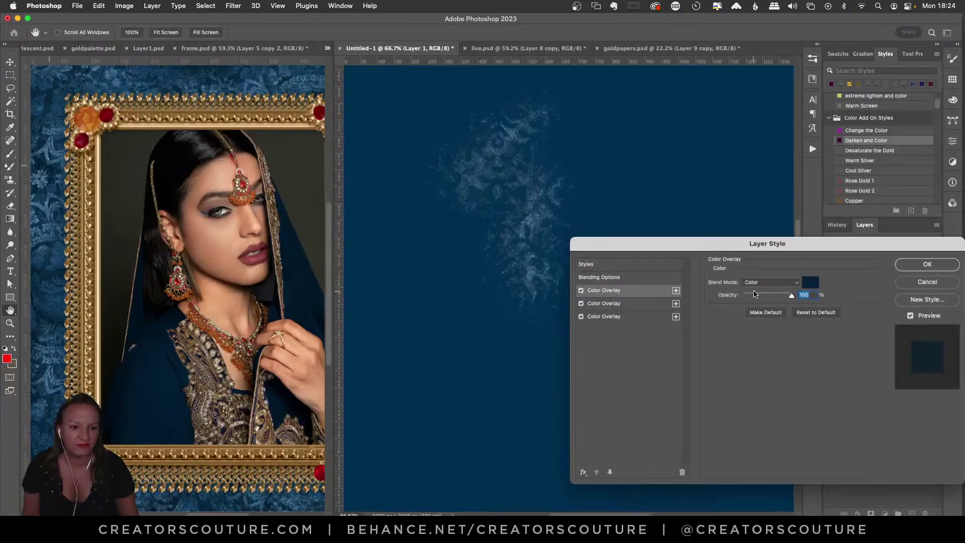
pyautogui.click(604, 303)
pyautogui.moveTo(773, 295); pyautogui.dragTo(759, 298)
pyautogui.click(631, 316)
pyautogui.press('Return')
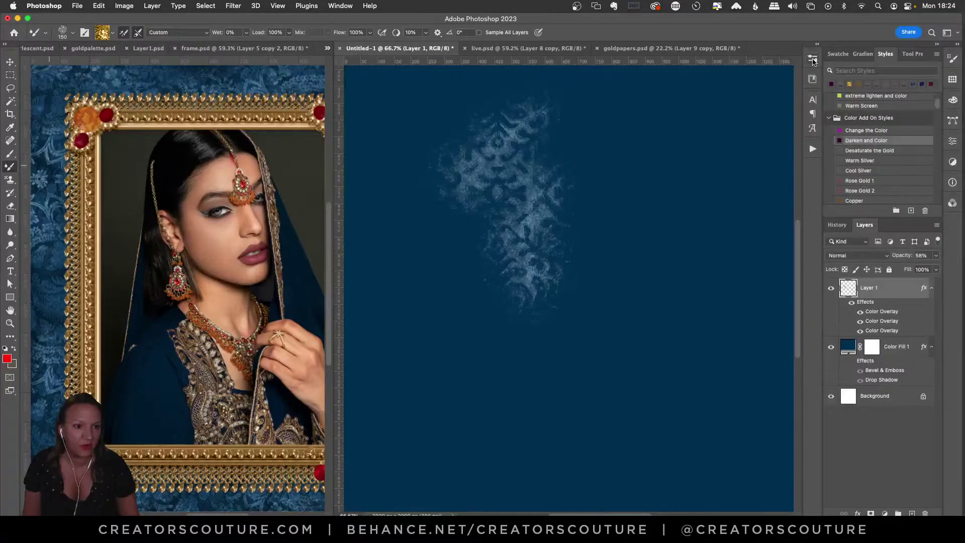
# Step: Paint a vertical stroke with the 24 Modern Renaissance brush beside the existing stroke on Layer 1
pyautogui.click(813, 60)
pyautogui.moveTo(799, 410); pyautogui.dragTo(799, 430)
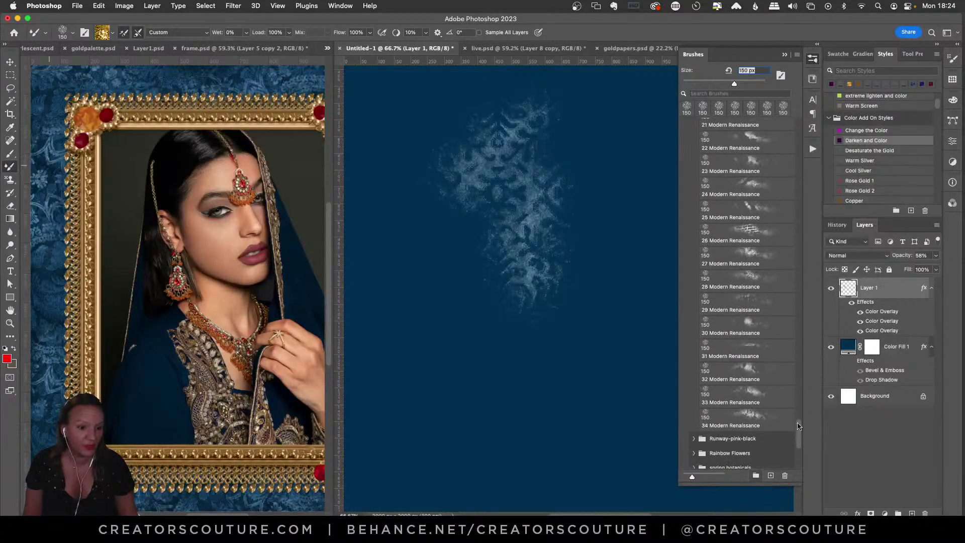
pyautogui.click(731, 196)
pyautogui.moveTo(614, 164); pyautogui.dragTo(628, 352)
# Step: Clear Layer 1 and paint a large floral pattern area with the 24 Modern Renaissance brush
pyautogui.press('super+a')
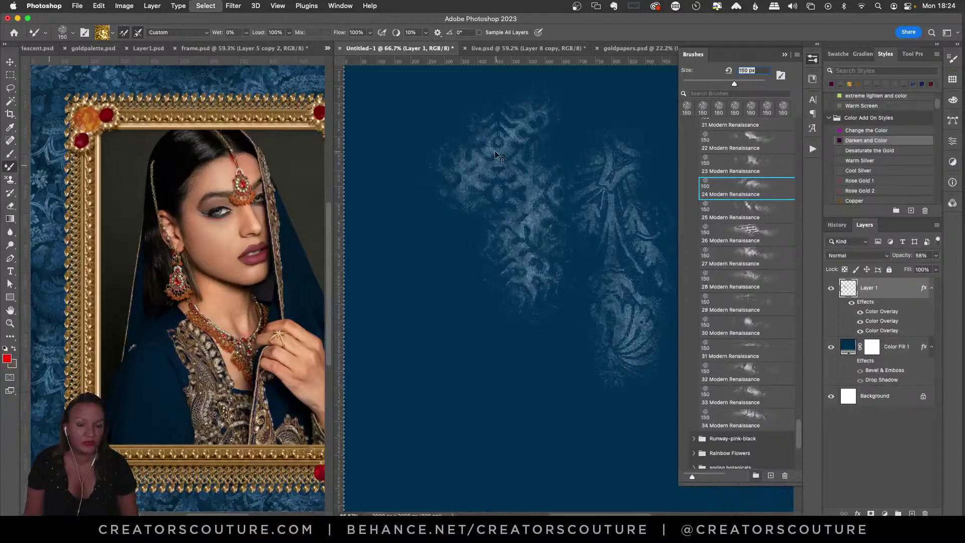
pyautogui.press('super+x')
pyautogui.moveTo(493, 122)
pyautogui.mouseDown()
pyautogui.moveTo(531, 251)
pyautogui.moveTo(453, 311)
pyautogui.moveTo(405, 251)
pyautogui.moveTo(432, 351)
pyautogui.moveTo(562, 392)
pyautogui.mouseUp()
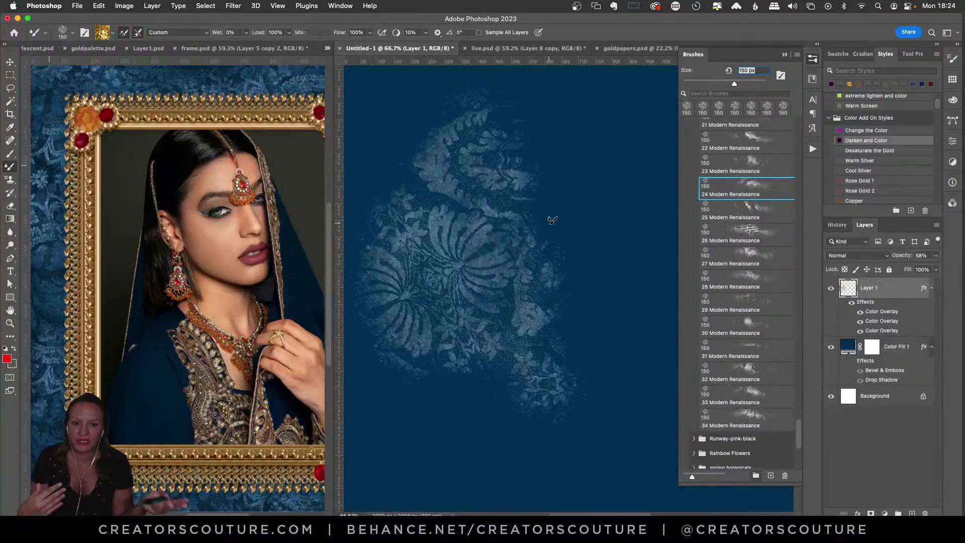
# Step: Advance the brush preset and try it with two vertical strokes on Layer 1, clearing the layer after each
pyautogui.press('.')
pyautogui.press('.')
pyautogui.moveTo(577, 201); pyautogui.dragTo(623, 296)
pyautogui.press('super+a')
pyautogui.press('Delete')
pyautogui.press('super+d')
pyautogui.moveTo(482, 186)
pyautogui.mouseDown()
pyautogui.moveTo(523, 151)
pyautogui.moveTo(427, 250)
pyautogui.moveTo(523, 302)
pyautogui.moveTo(598, 281)
pyautogui.moveTo(629, 362)
pyautogui.moveTo(452, 397)
pyautogui.mouseUp()
pyautogui.press('super+a')
pyautogui.press('Delete')
pyautogui.press('super+d')
# Step: Try the 29 Modern Renaissance brush with a vertical stroke and clear Layer 1
pyautogui.click(722, 304)
pyautogui.moveTo(519, 142)
pyautogui.mouseDown()
pyautogui.moveTo(439, 217)
pyautogui.moveTo(529, 223)
pyautogui.moveTo(511, 279)
pyautogui.moveTo(564, 314)
pyautogui.mouseUp()
pyautogui.press('super+a')
pyautogui.press('Delete')
pyautogui.press('super+d')
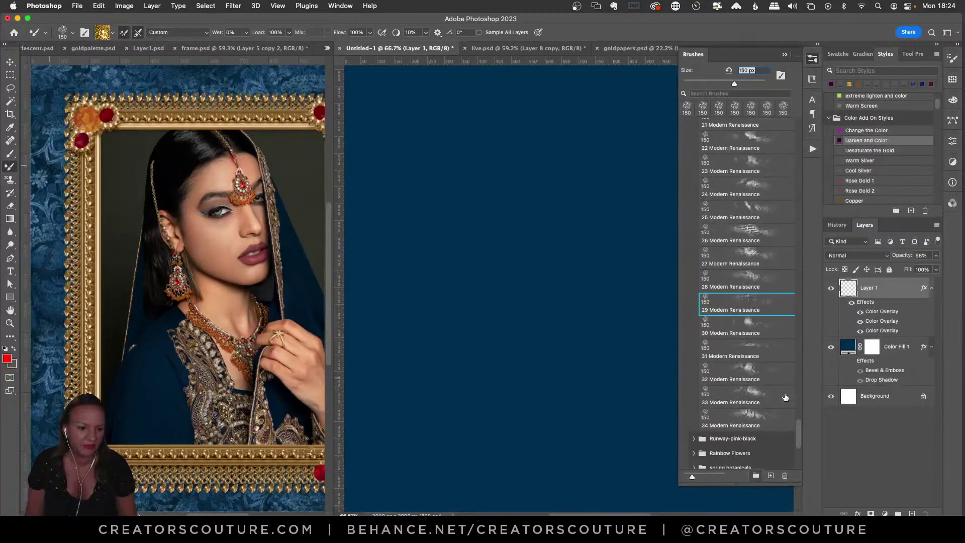
# Step: Try the 3 Modern Renaissance brush with a vertical stroke and clear Layer 1
pyautogui.scroll(15, 802, 437)
pyautogui.click(744, 294)
pyautogui.moveTo(553, 176)
pyautogui.mouseDown()
pyautogui.moveTo(510, 185)
pyautogui.moveTo(550, 404)
pyautogui.mouseUp()
pyautogui.press('super+a')
pyautogui.press('Delete')
pyautogui.press('super+d')
# Step: Paint a broad pattern with the 4 Modern Renaissance brush and a vertical stroke beside it with the 6 Modern Renaissance brush
pyautogui.click(734, 316)
pyautogui.moveTo(542, 125)
pyautogui.mouseDown()
pyautogui.moveTo(476, 202)
pyautogui.moveTo(474, 275)
pyautogui.moveTo(555, 350)
pyautogui.moveTo(440, 309)
pyautogui.moveTo(461, 367)
pyautogui.moveTo(406, 236)
pyautogui.moveTo(460, 330)
pyautogui.moveTo(570, 420)
pyautogui.mouseUp()
pyautogui.click(747, 363)
pyautogui.moveTo(634, 189)
pyautogui.mouseDown()
pyautogui.moveTo(652, 284)
pyautogui.moveTo(639, 405)
pyautogui.moveTo(626, 433)
pyautogui.mouseUp()
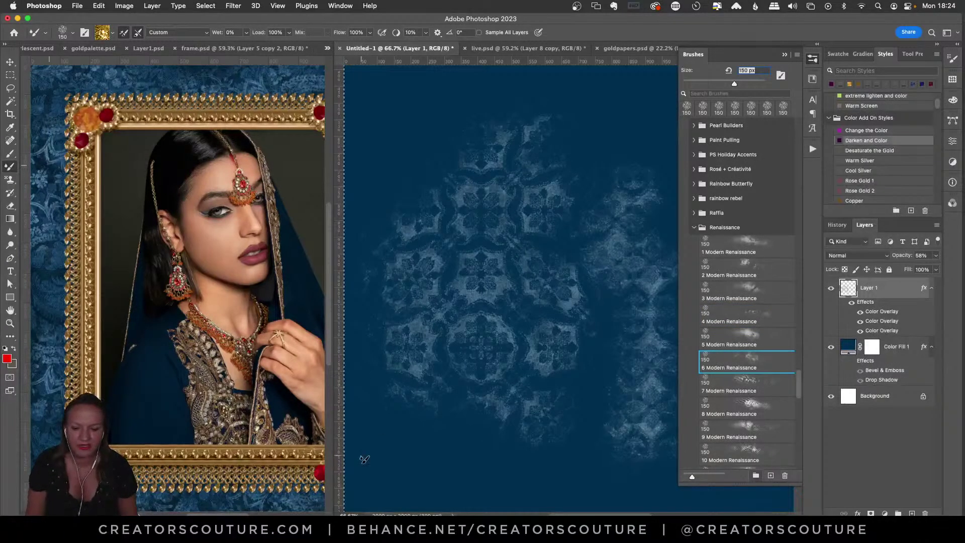
# Step: Clear Layer 1 in Untitled-1 and return to the live.psd document
pyautogui.press('super+a')
pyautogui.press('Delete')
pyautogui.press('super+d')
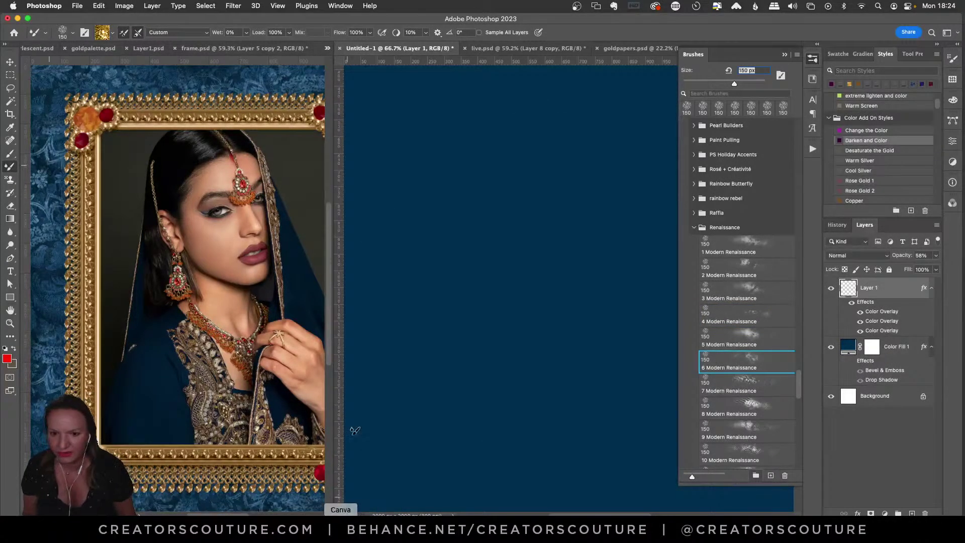
pyautogui.click(814, 59)
pyautogui.click(517, 50)
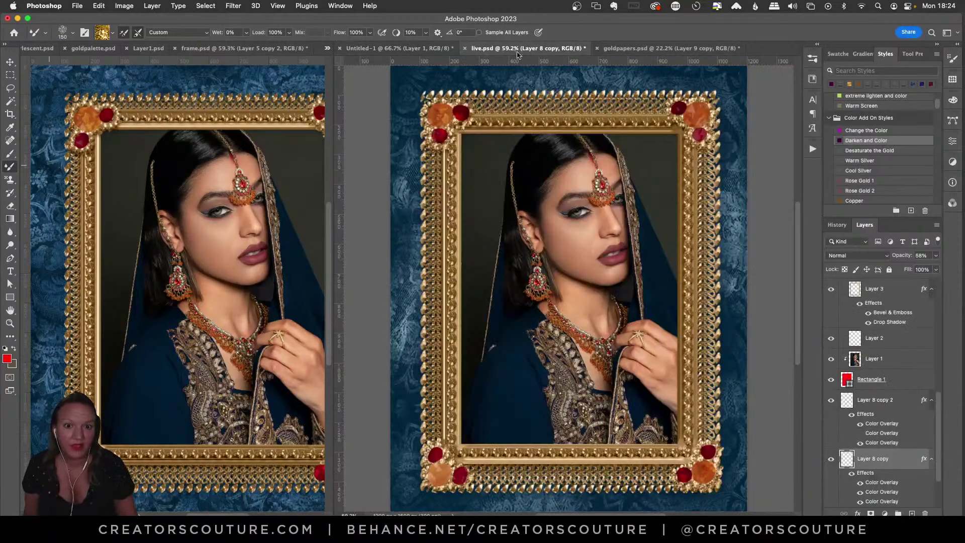
# Step: Switch to Chrome and open the Creators Couture Modern Renaissance palettes and brushes product page in a new tab
pyautogui.click(318, 522)
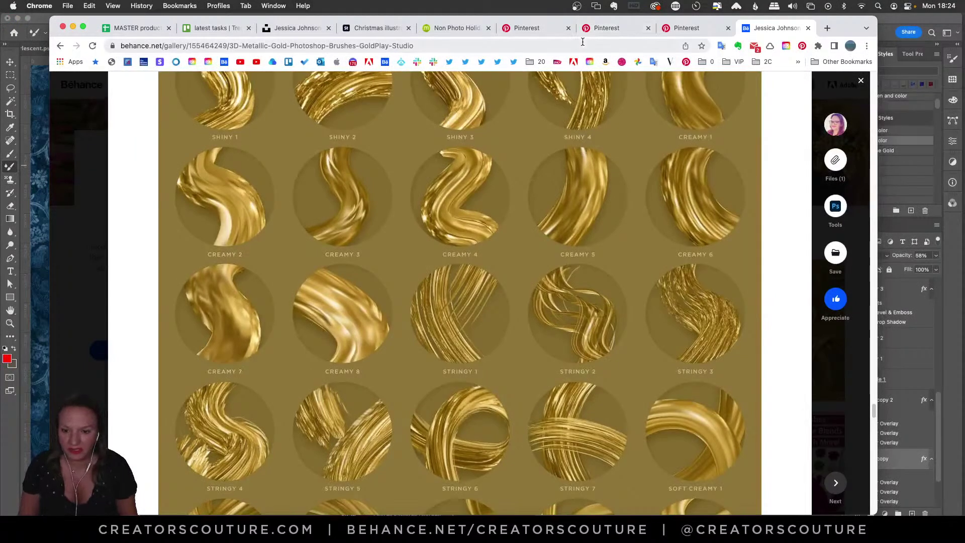
pyautogui.press('super+t')
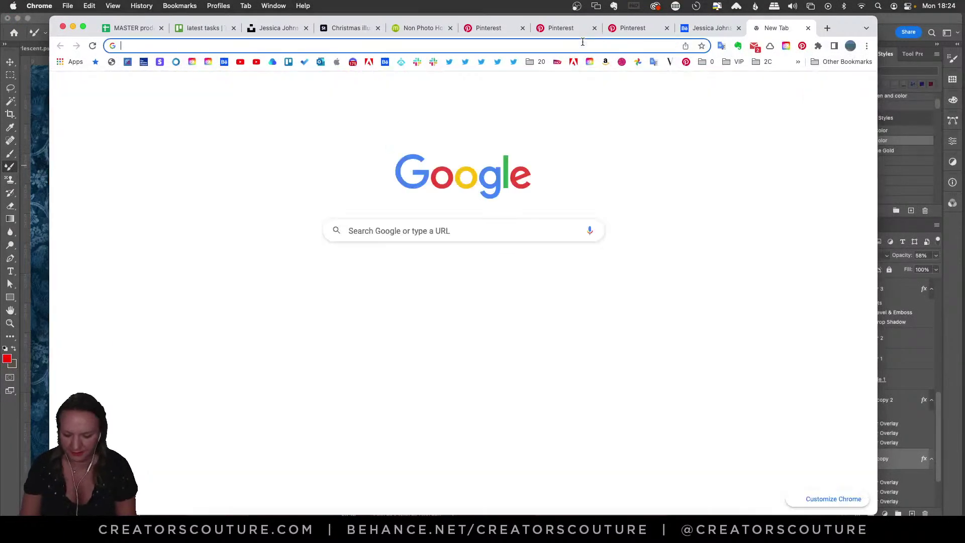
pyautogui.write('modern')
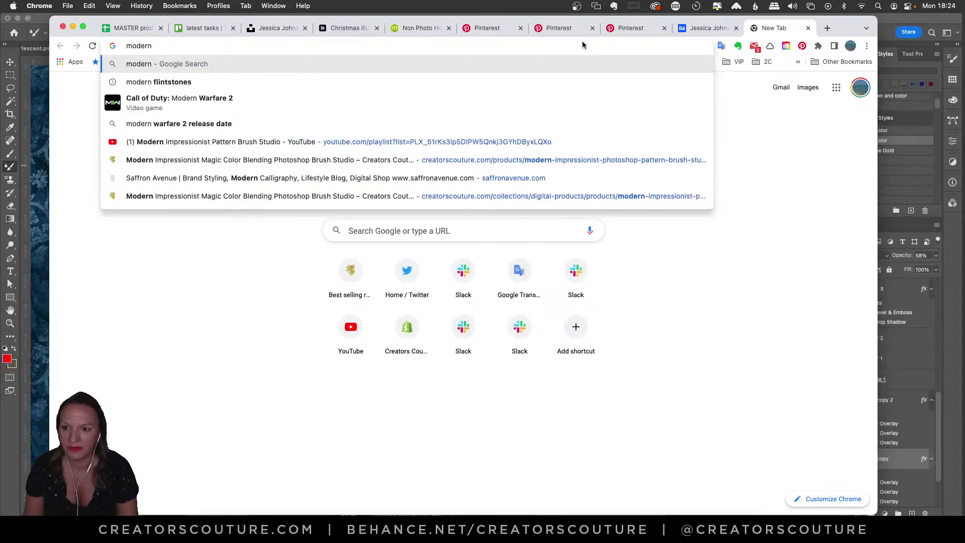
pyautogui.write(' renai')
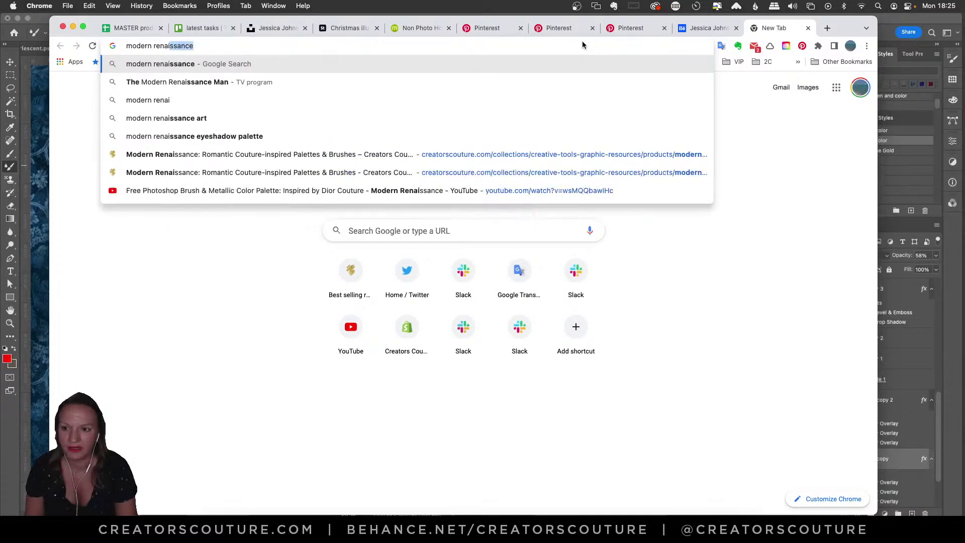
pyautogui.click(327, 159)
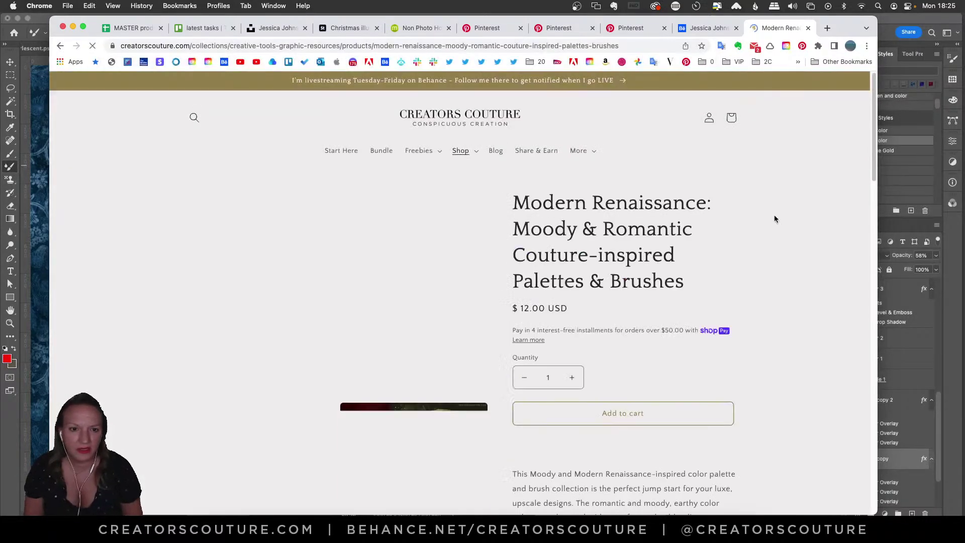
# Step: Enlarge the product images and examine the metallic palettes, Romantic Brocade brush previews and the invitation example
pyautogui.click(336, 291)
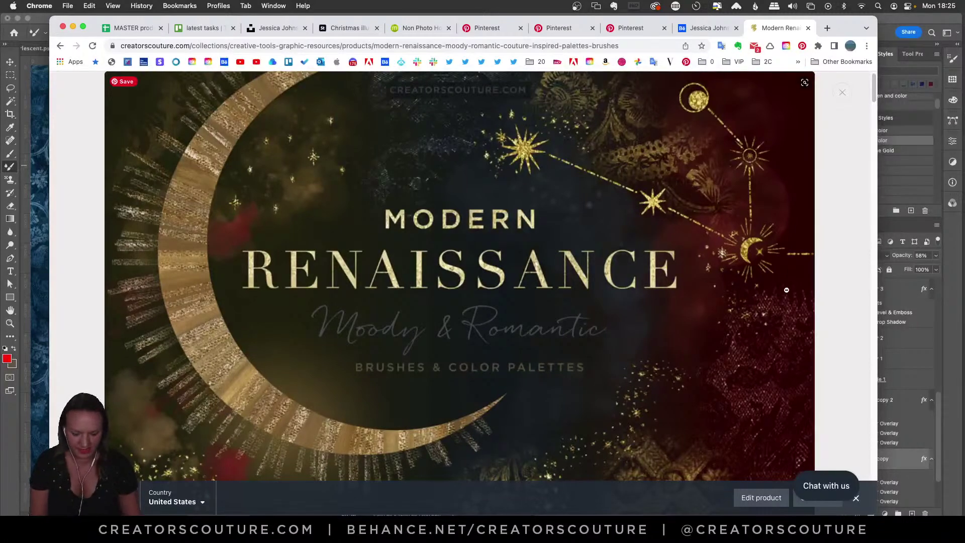
pyautogui.moveTo(875, 86)
pyautogui.mouseDown()
pyautogui.moveTo(875, 119)
pyautogui.moveTo(845, 201)
pyautogui.moveTo(871, 196)
pyautogui.moveTo(850, 250)
pyautogui.moveTo(874, 261)
pyautogui.mouseUp()
pyautogui.scroll(1, 848, 197)
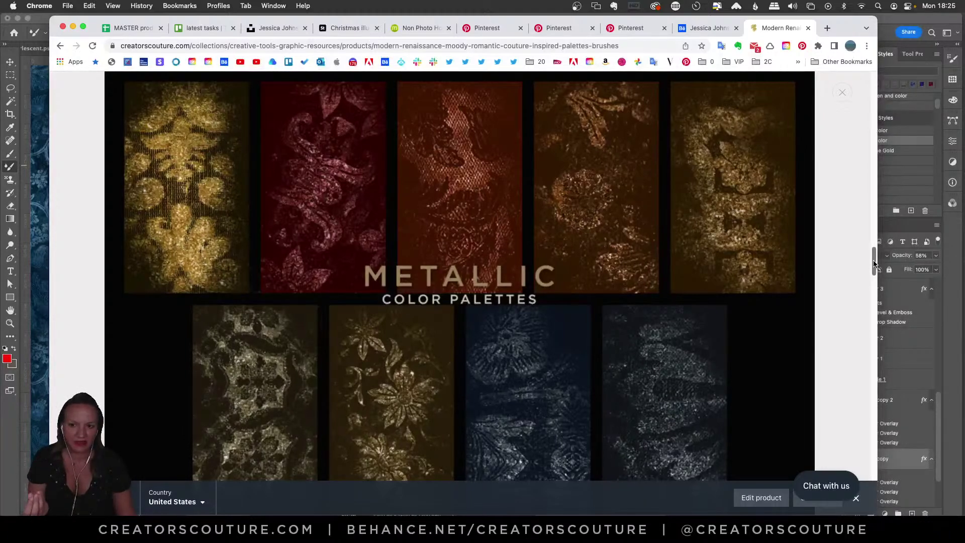
pyautogui.moveTo(874, 262); pyautogui.dragTo(863, 326)
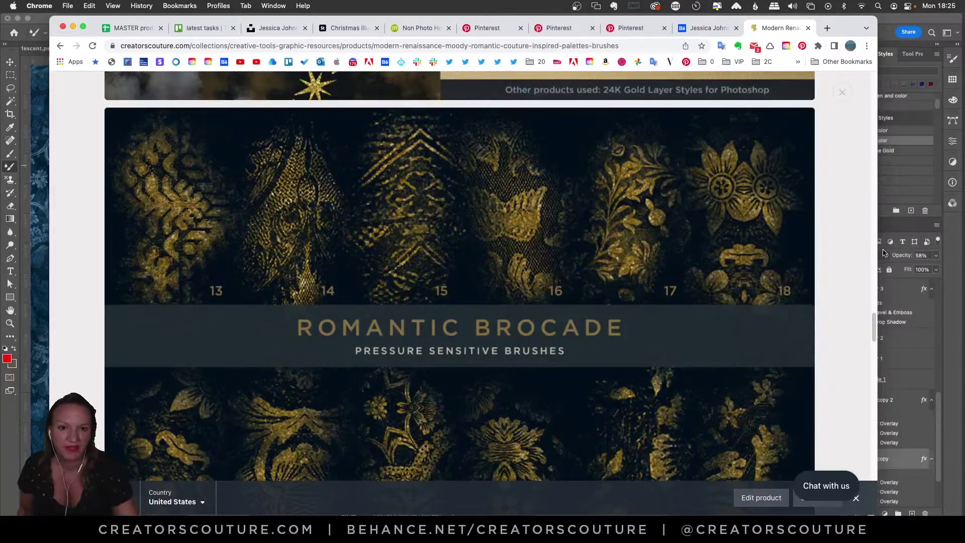
pyautogui.scroll(-2, 732, 310)
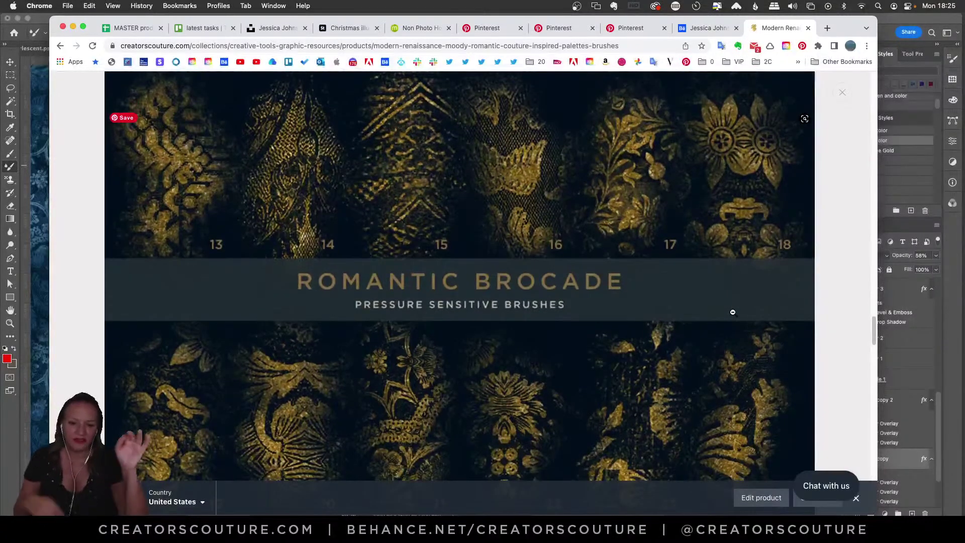
pyautogui.scroll(-3, 732, 312)
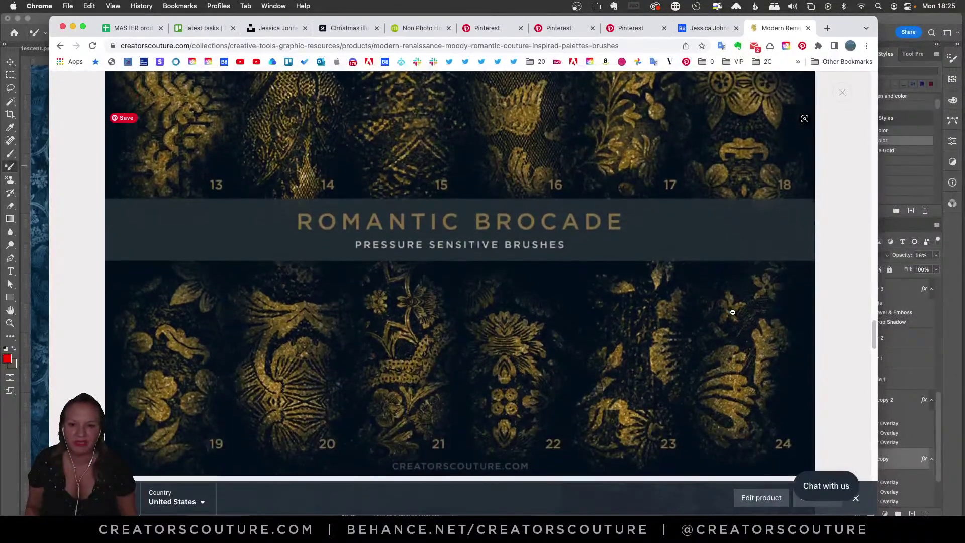
pyautogui.scroll(-8, 732, 312)
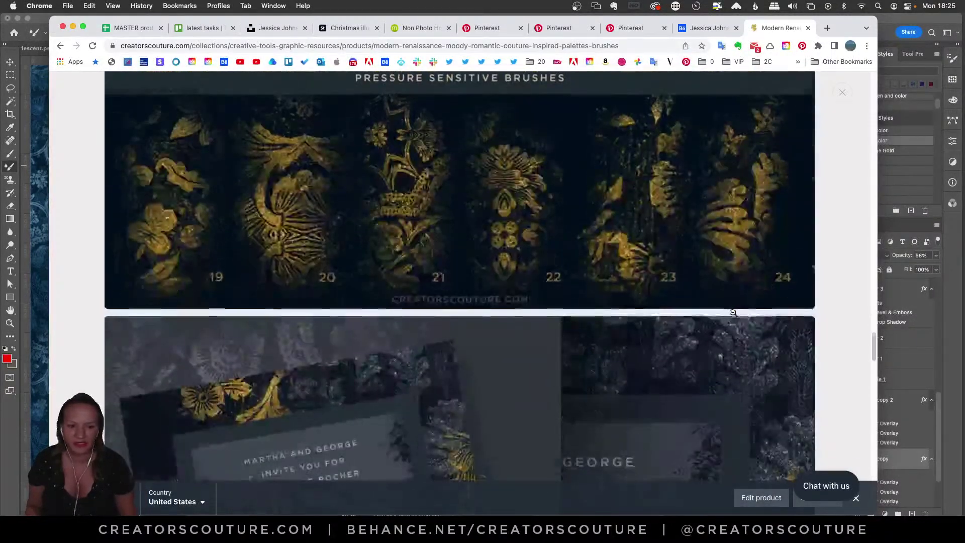
pyautogui.scroll(-10, 733, 312)
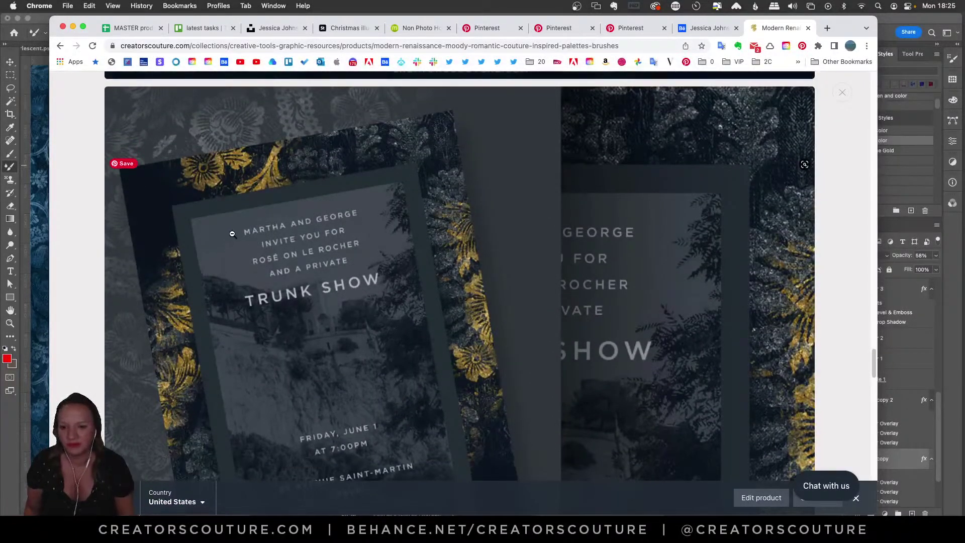
pyautogui.scroll(-3, 232, 233)
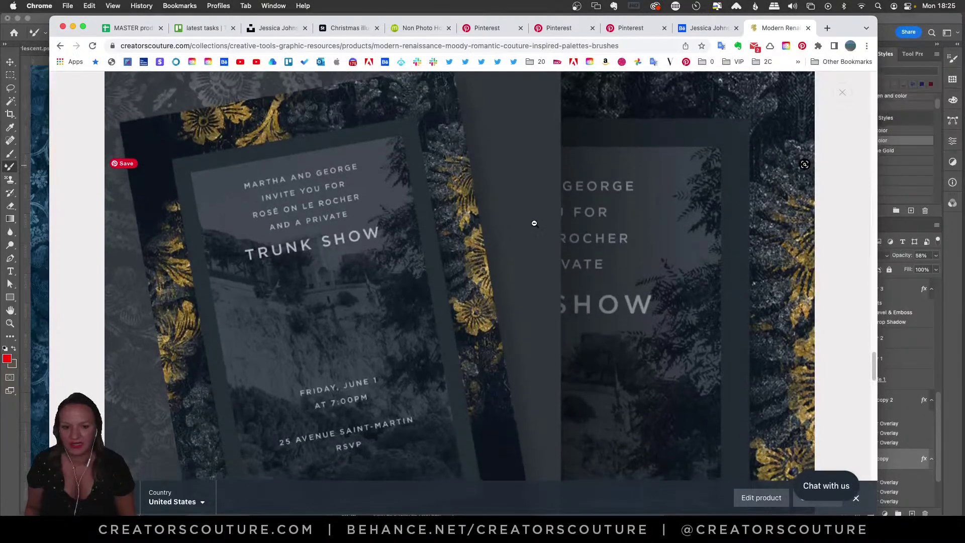
pyautogui.scroll(2, 534, 222)
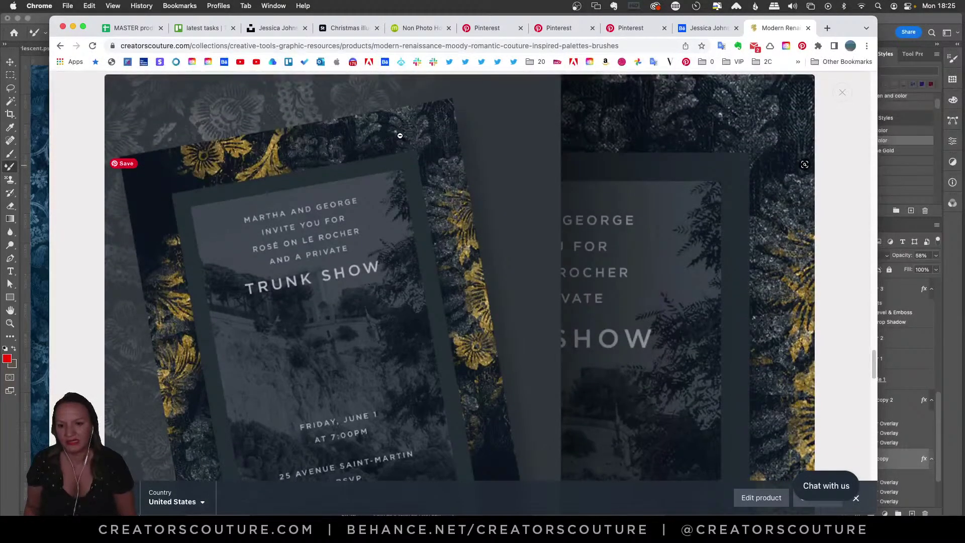
pyautogui.scroll(-10, 479, 213)
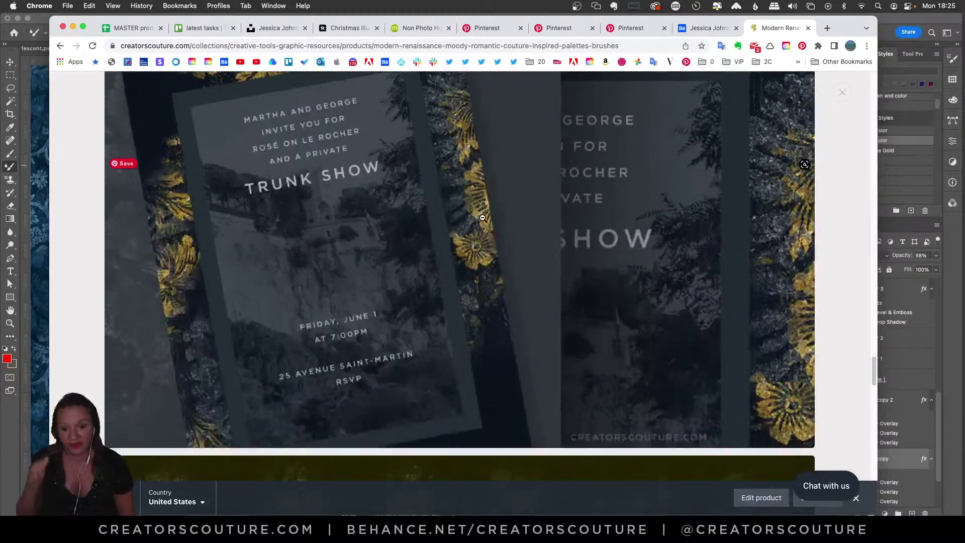
pyautogui.scroll(-1, 510, 294)
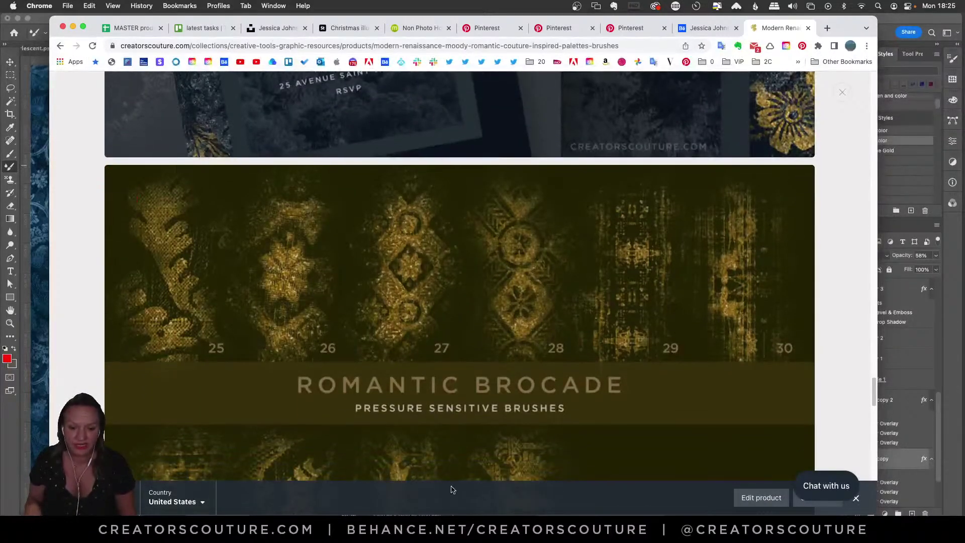
# Step: View the full portrait frame in live.psd in Photoshop, and bring up the GoldPlay Studio Behance project in Chrome
pyautogui.click(411, 525)
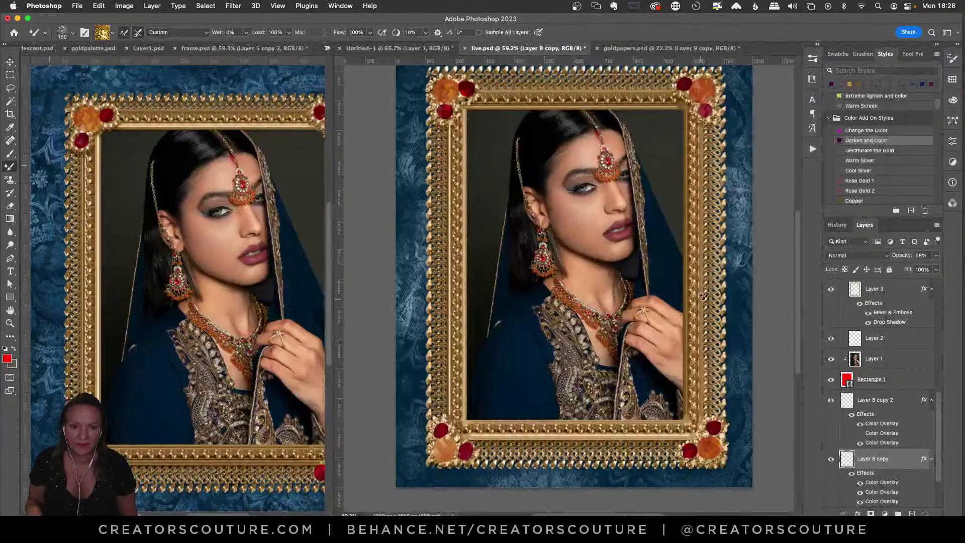
pyautogui.scroll(3, 701, 293)
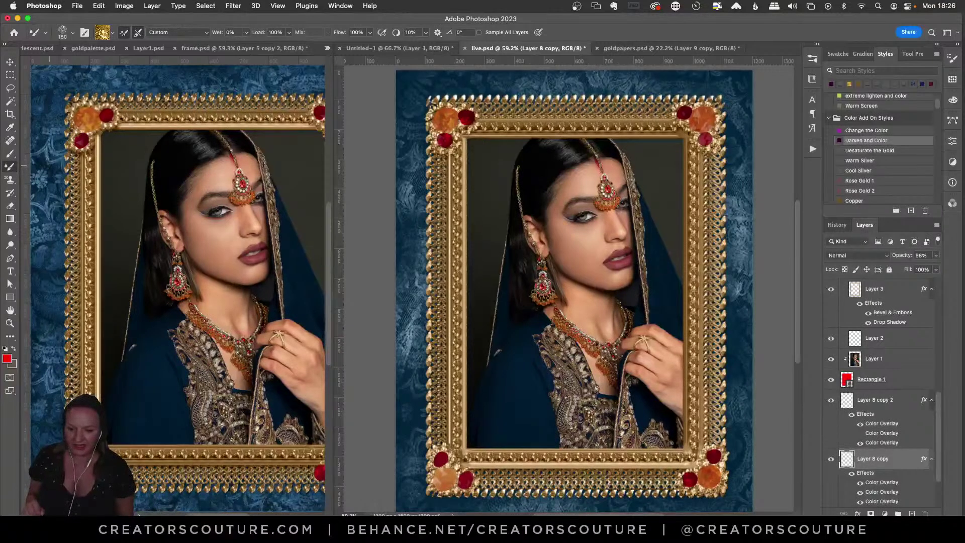
pyautogui.click(324, 525)
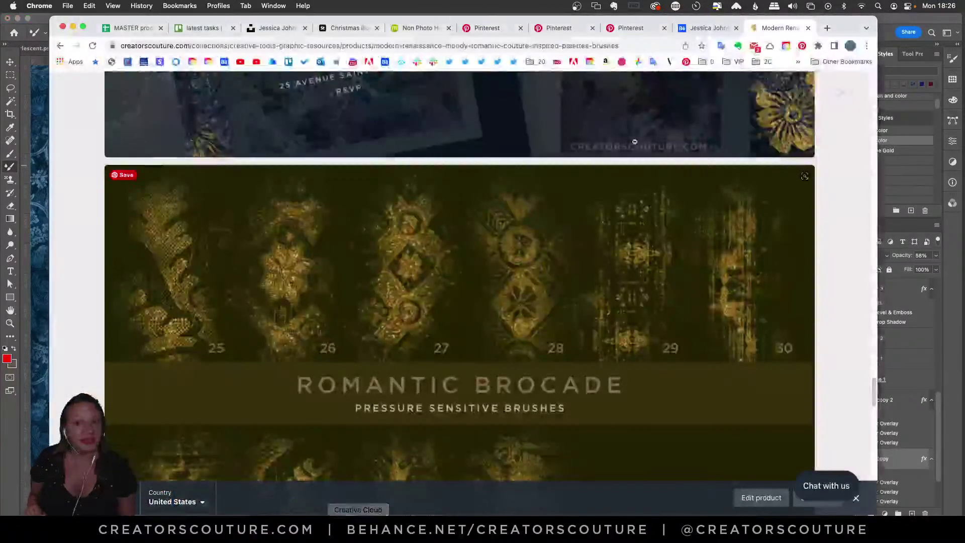
pyautogui.click(709, 28)
pyautogui.scroll(6, 735, 113)
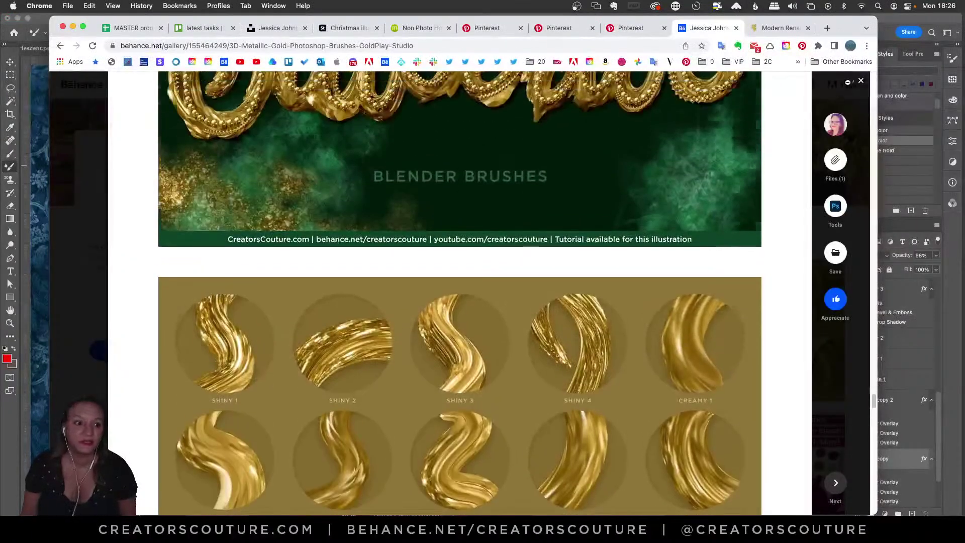
# Step: Open the project owner's Behance profile and look over the projects in its Work section
pyautogui.click(835, 124)
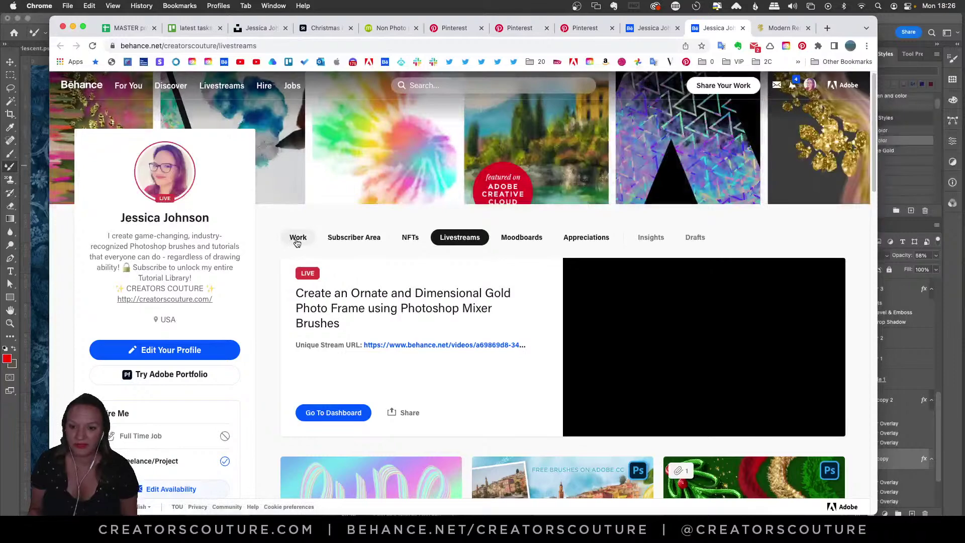
pyautogui.click(298, 237)
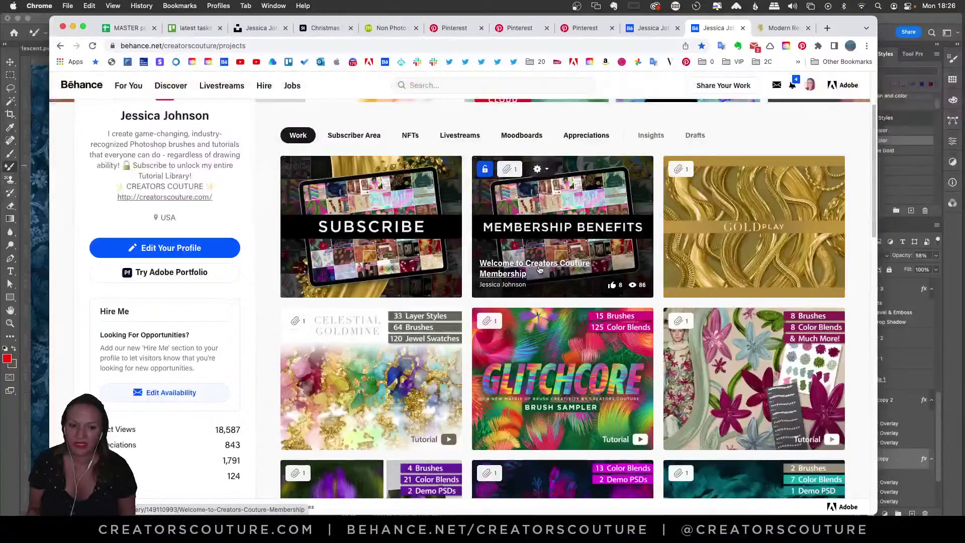
pyautogui.scroll(3, 539, 270)
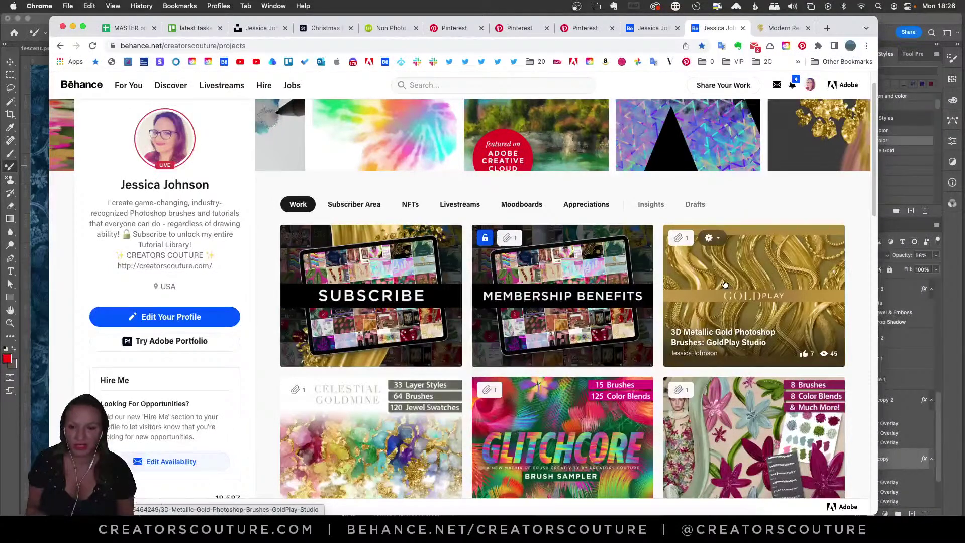
pyautogui.scroll(-1, 725, 284)
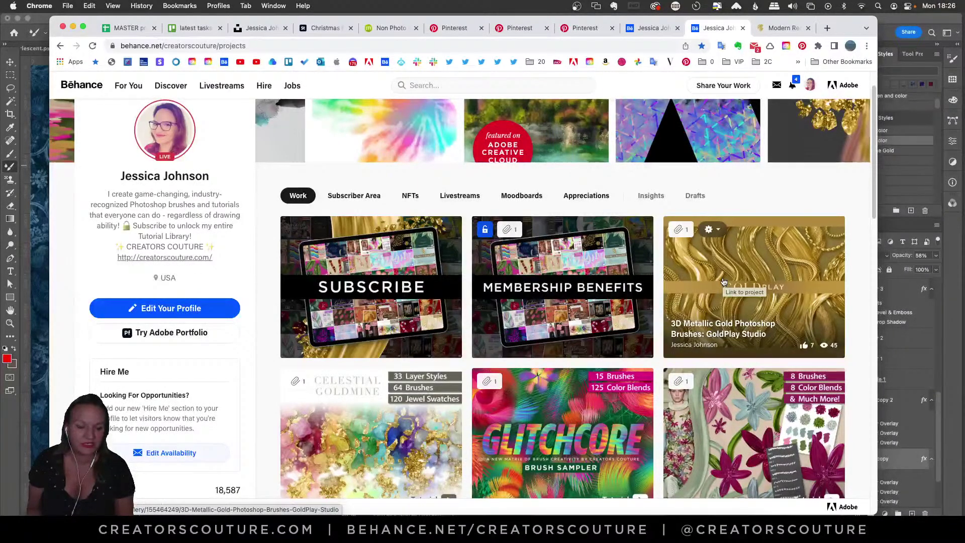
pyautogui.scroll(-1, 724, 282)
pyautogui.scroll(2, 724, 281)
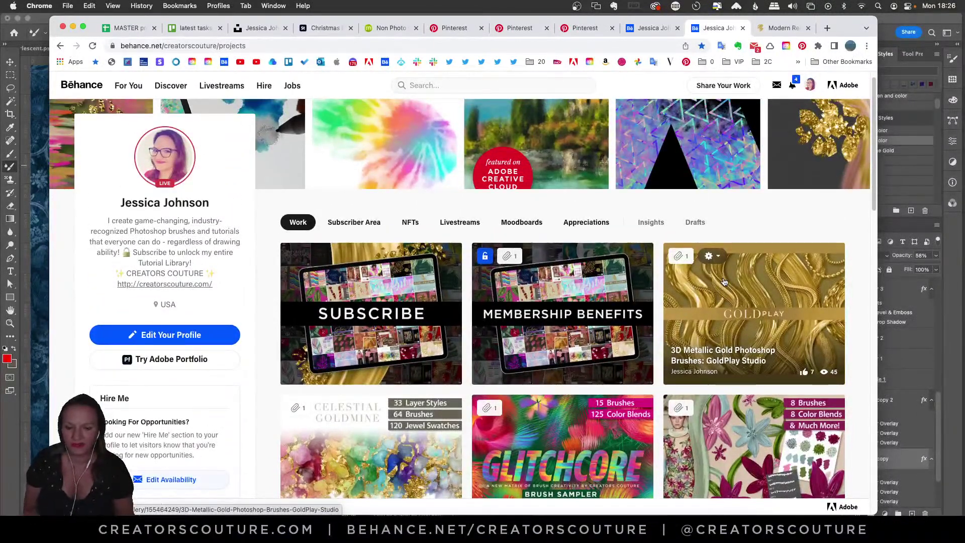
# Step: Browse the tutorial and brush project thumbnails further down the Behance profile's Work section, and return to the start of the page
pyautogui.scroll(-2, 724, 282)
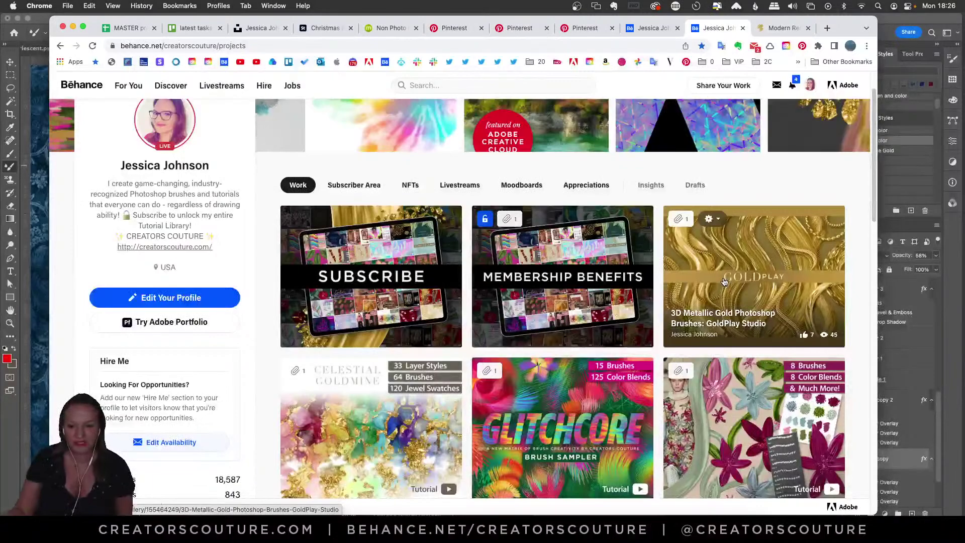
pyautogui.scroll(-5, 724, 281)
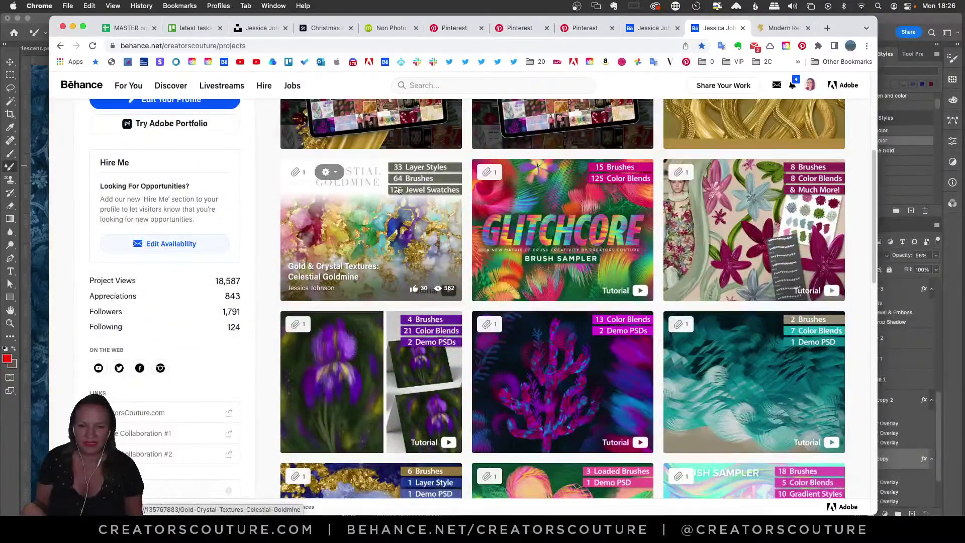
pyautogui.scroll(-1, 522, 150)
pyautogui.click(529, 141)
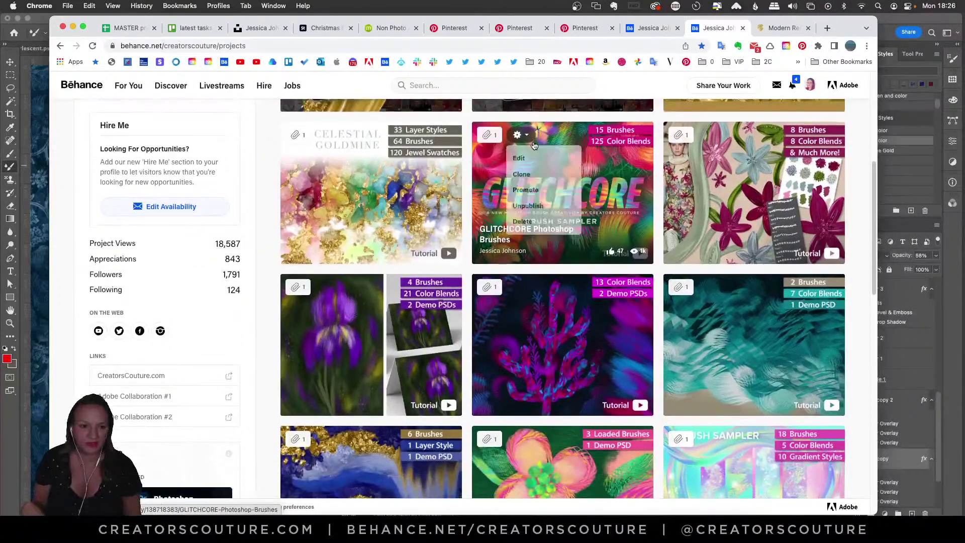
pyautogui.scroll(-3, 596, 301)
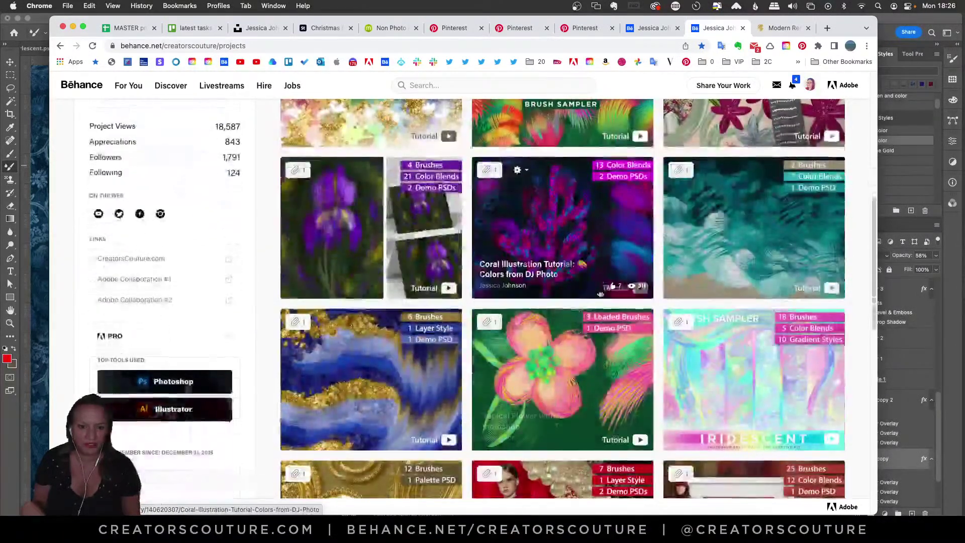
pyautogui.scroll(-4, 596, 352)
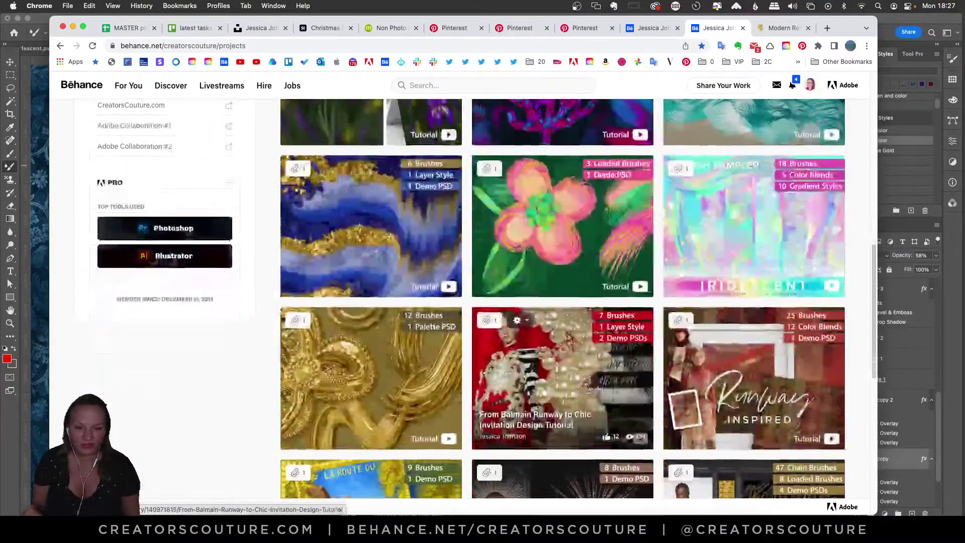
pyautogui.scroll(-8, 592, 389)
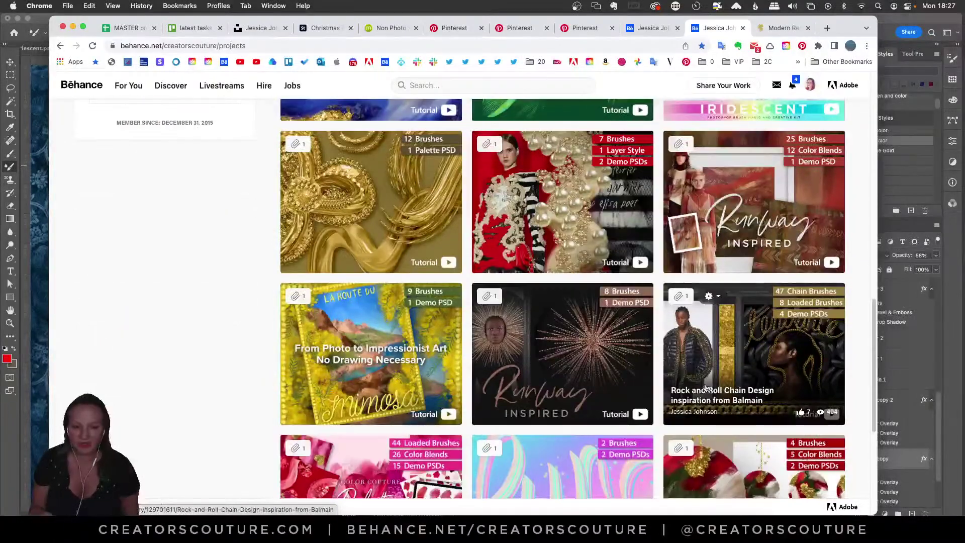
pyautogui.click(709, 318)
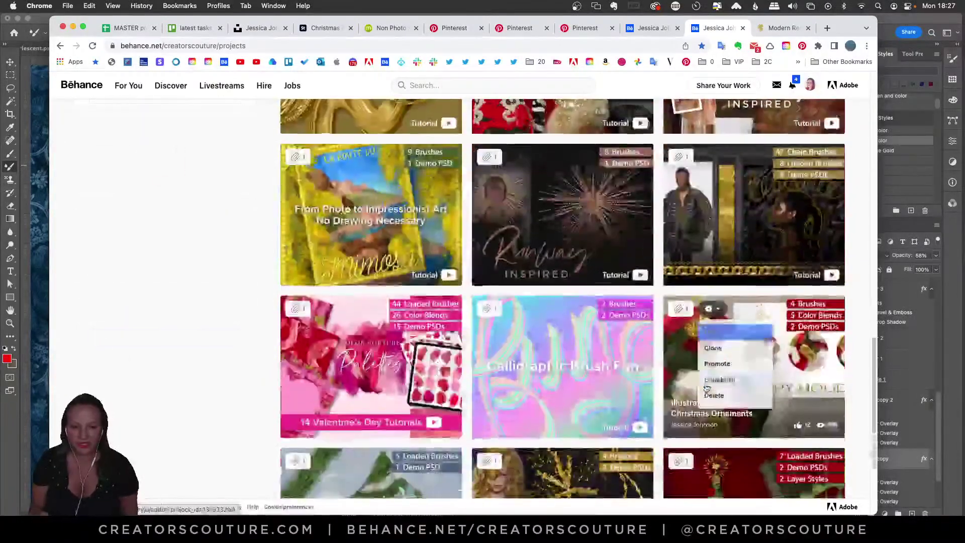
pyautogui.scroll(-9, 706, 388)
pyautogui.scroll(-3, 706, 388)
pyautogui.scroll(15, 706, 388)
pyautogui.scroll(6, 706, 388)
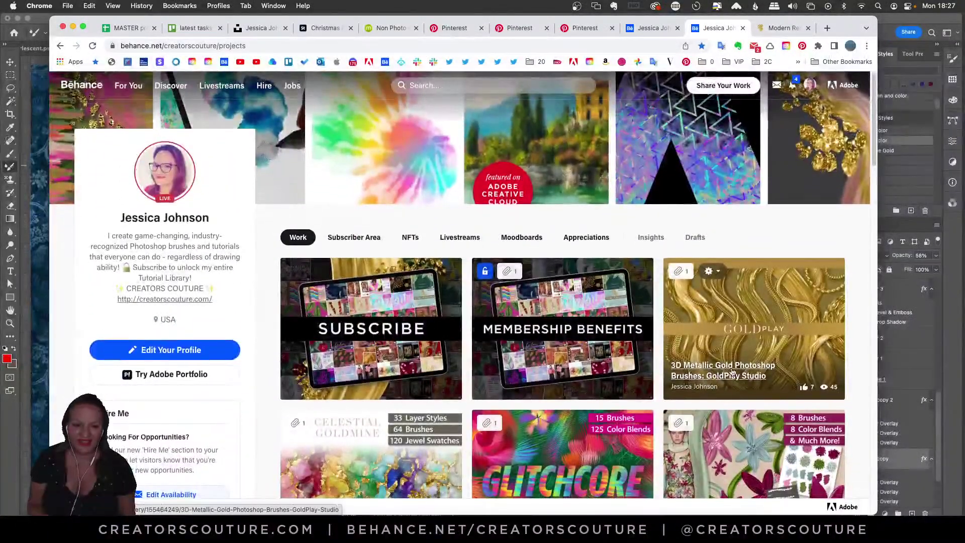
# Step: Open the 3D Metallic Gold Photoshop Brushes: GoldPlay Studio project and examine its introduction, sample artwork and Complete and Sampler Collection descriptions
pyautogui.click(707, 319)
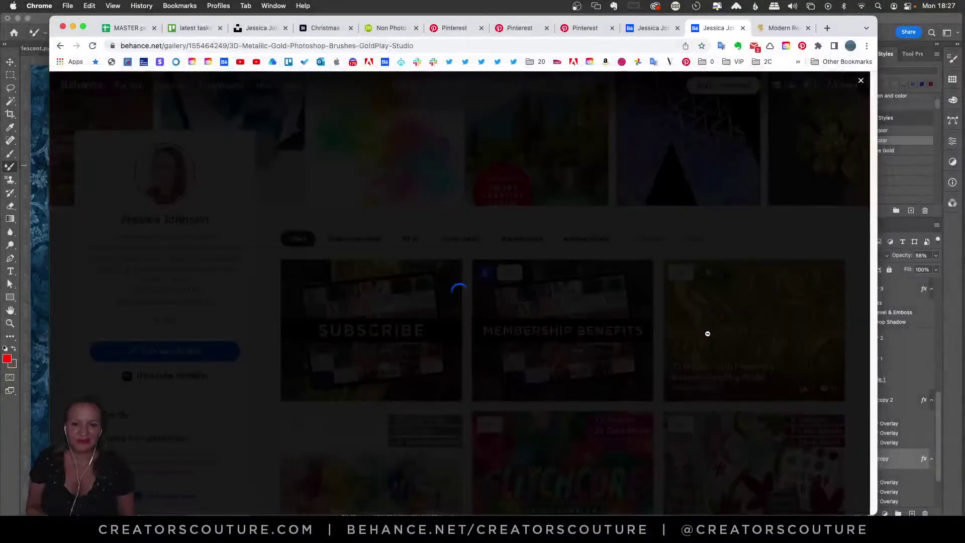
pyautogui.scroll(-9, 707, 334)
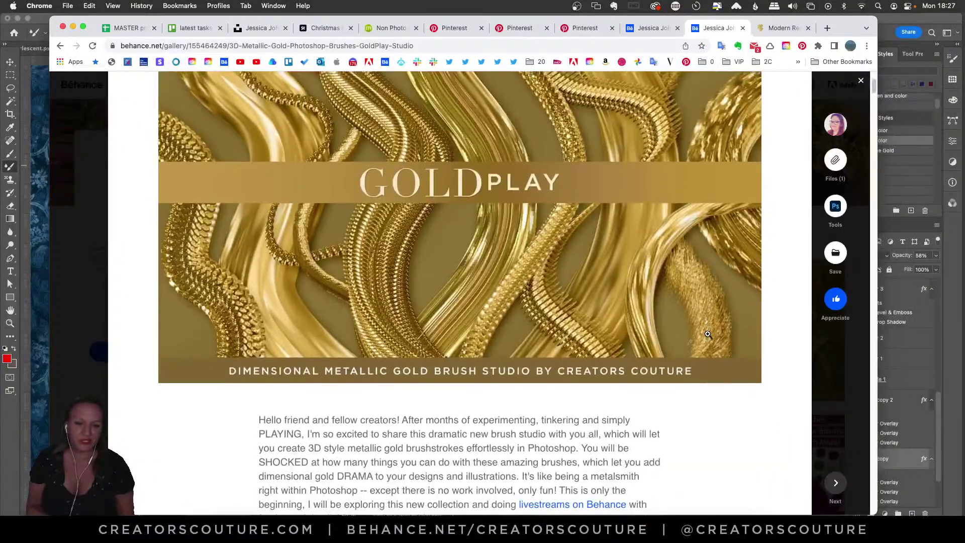
pyautogui.scroll(-6, 707, 336)
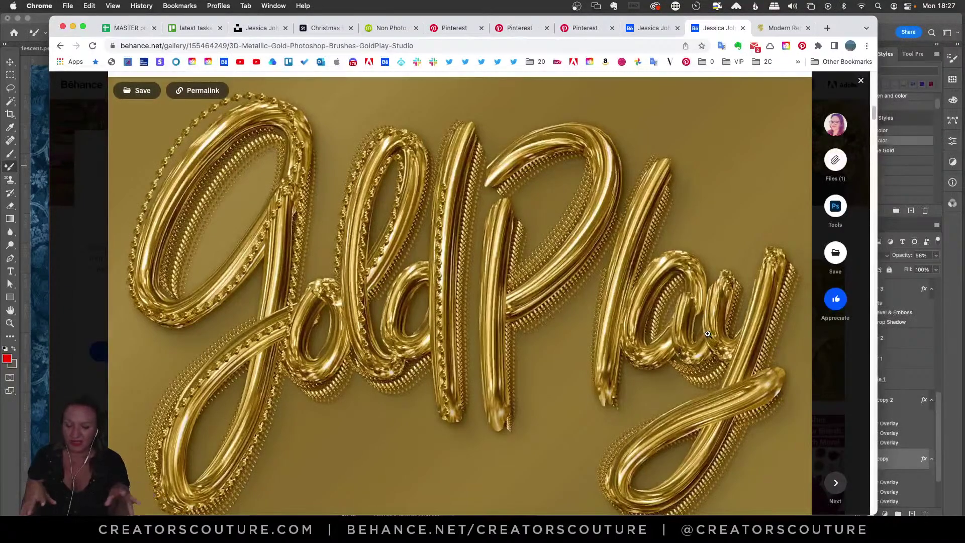
pyautogui.scroll(-15, 707, 333)
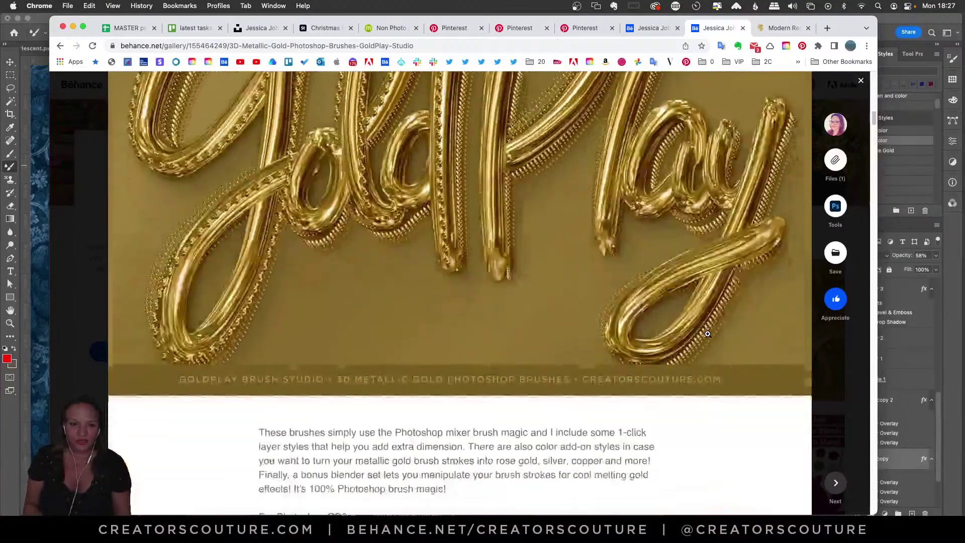
pyautogui.scroll(-10, 707, 334)
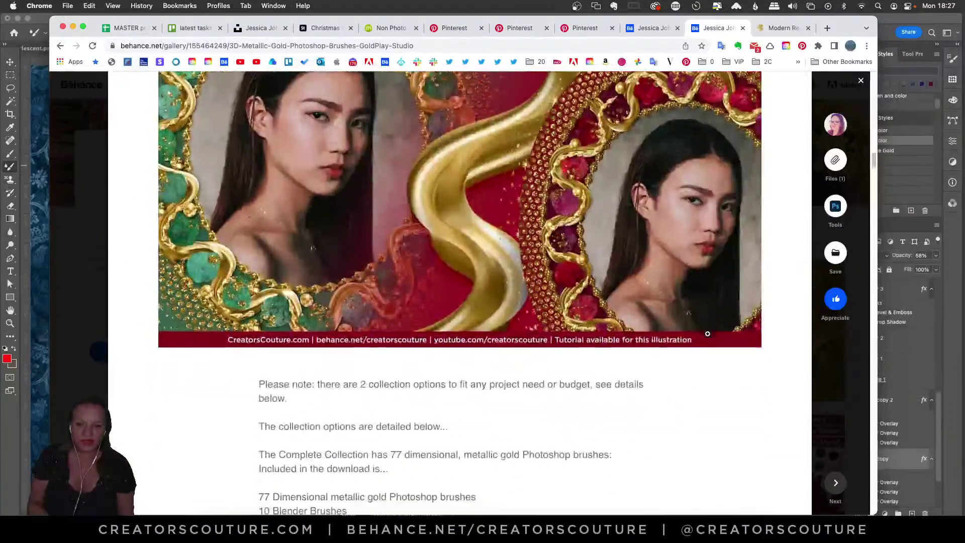
pyautogui.scroll(-8, 708, 334)
pyautogui.scroll(-12, 707, 334)
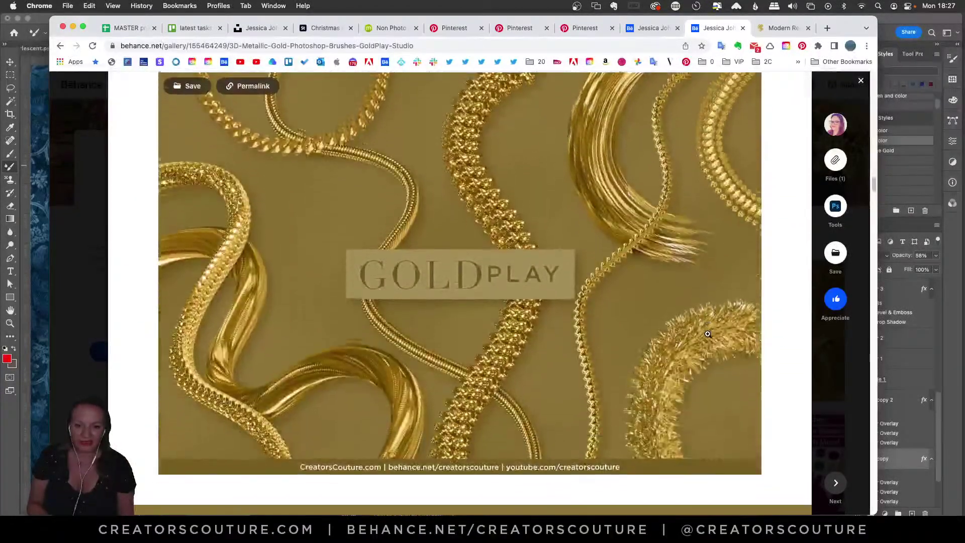
pyautogui.scroll(-10, 708, 333)
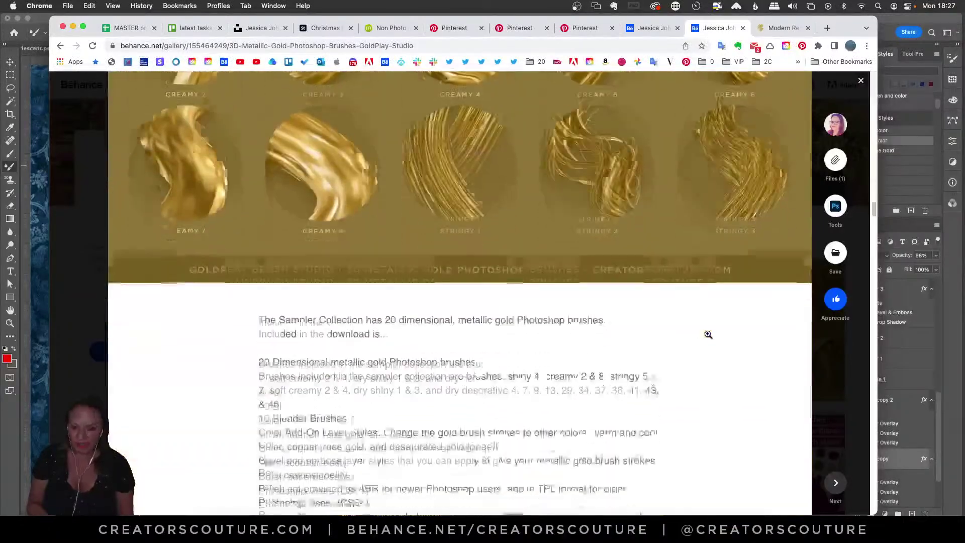
# Step: Examine the GoldPlay project's illustration examples, Dry Decorative brush previews, palette description, tutorial playlist link and product requirements
pyautogui.scroll(-12, 707, 334)
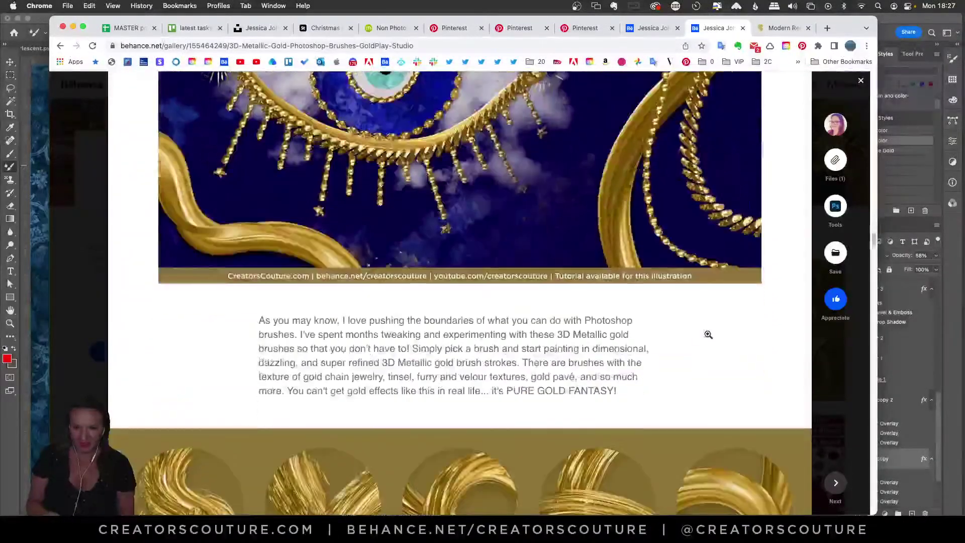
pyautogui.scroll(-10, 707, 334)
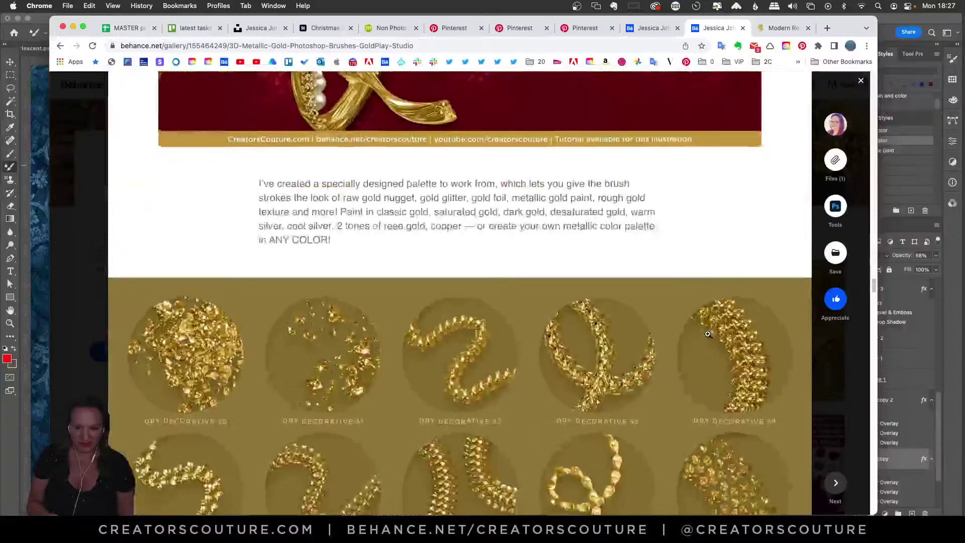
pyautogui.scroll(6, 708, 333)
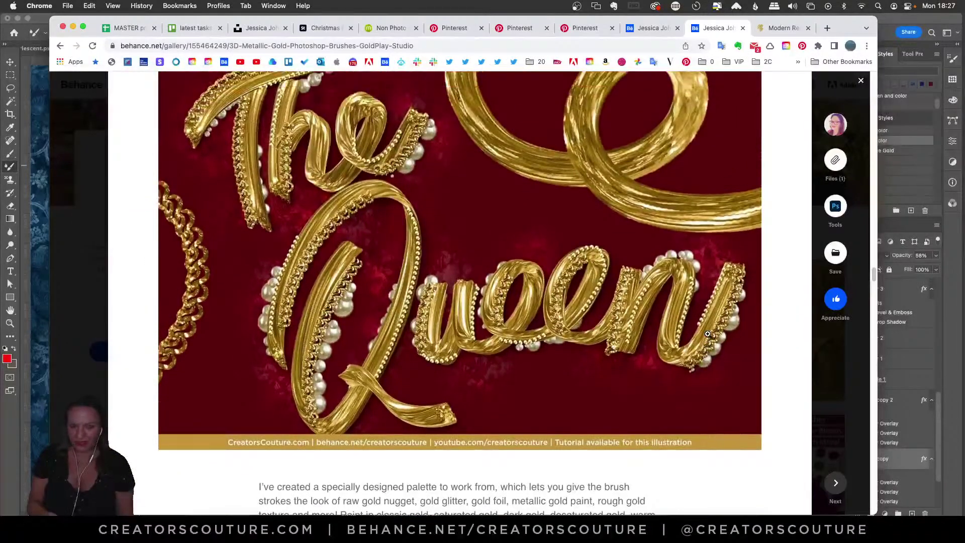
pyautogui.scroll(-5, 707, 334)
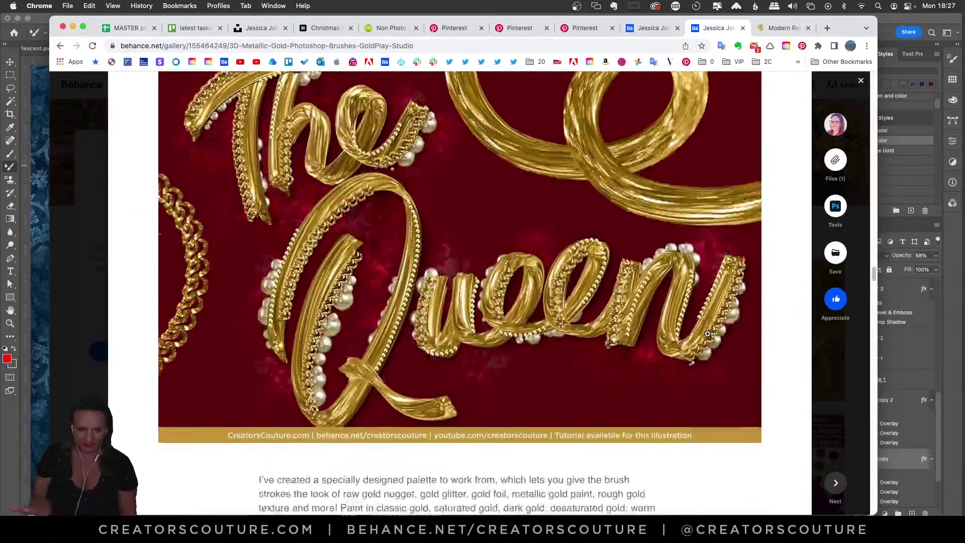
pyautogui.scroll(-15, 707, 337)
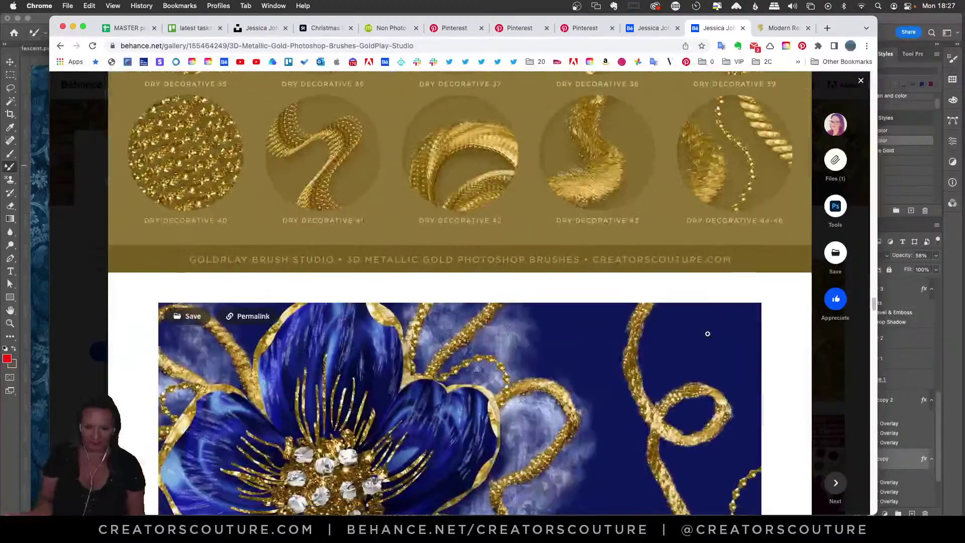
pyautogui.scroll(3, 708, 334)
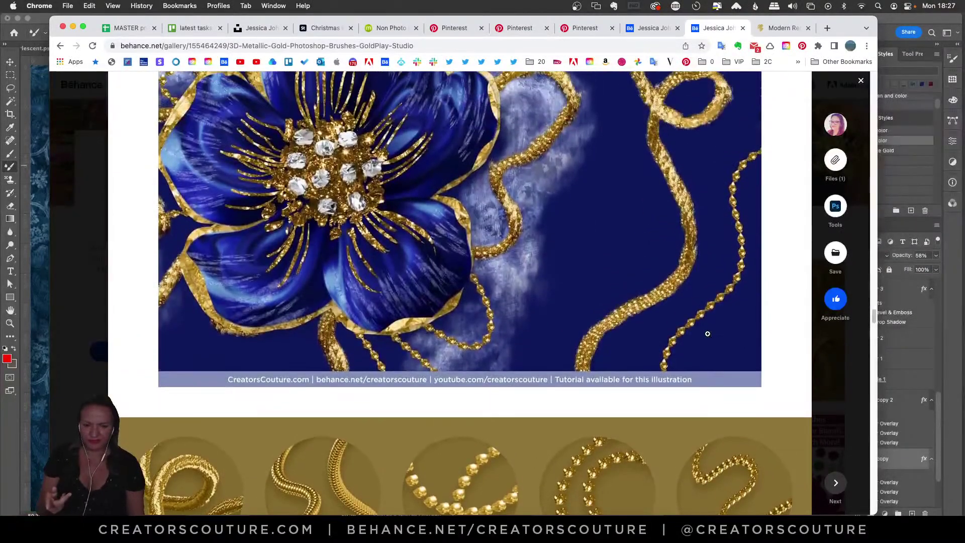
pyautogui.scroll(-8, 708, 334)
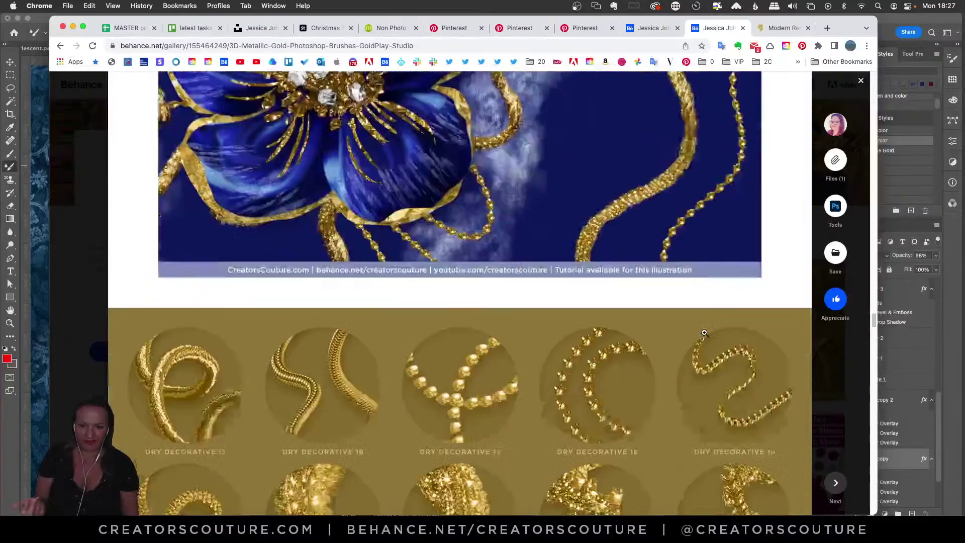
pyautogui.scroll(-15, 704, 332)
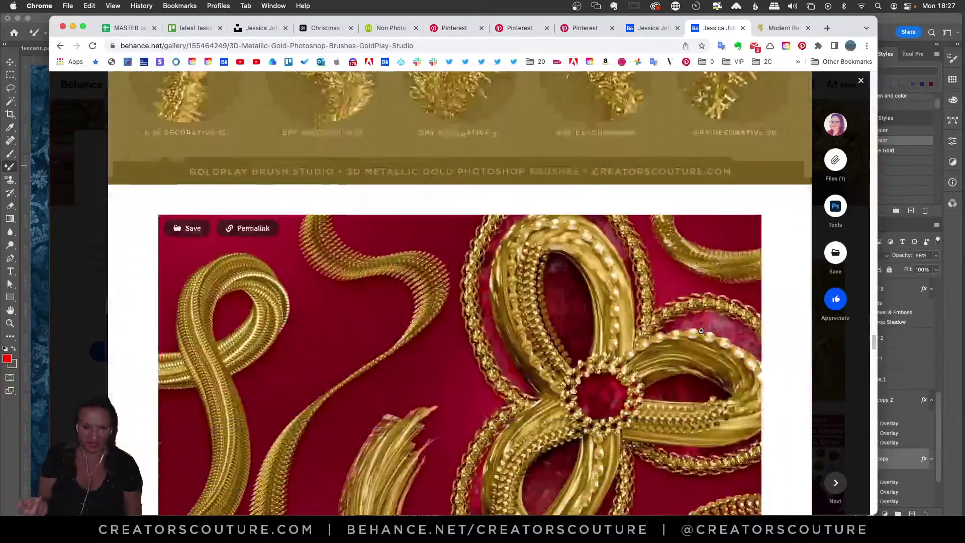
pyautogui.scroll(-10, 701, 331)
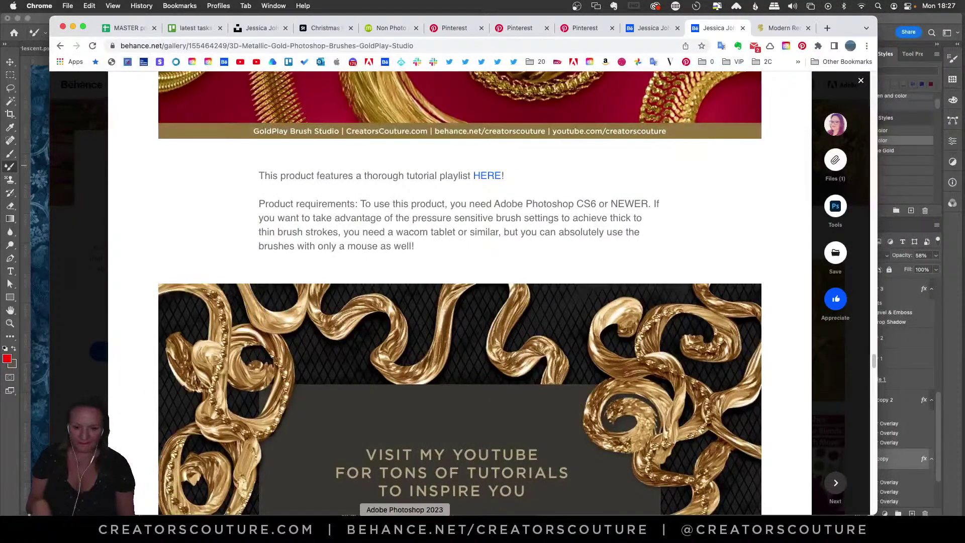
# Step: Switch to Evernote to check the stream schedule in the goldplay launch note, and close it to return to live.psd in Photoshop
pyautogui.click(405, 522)
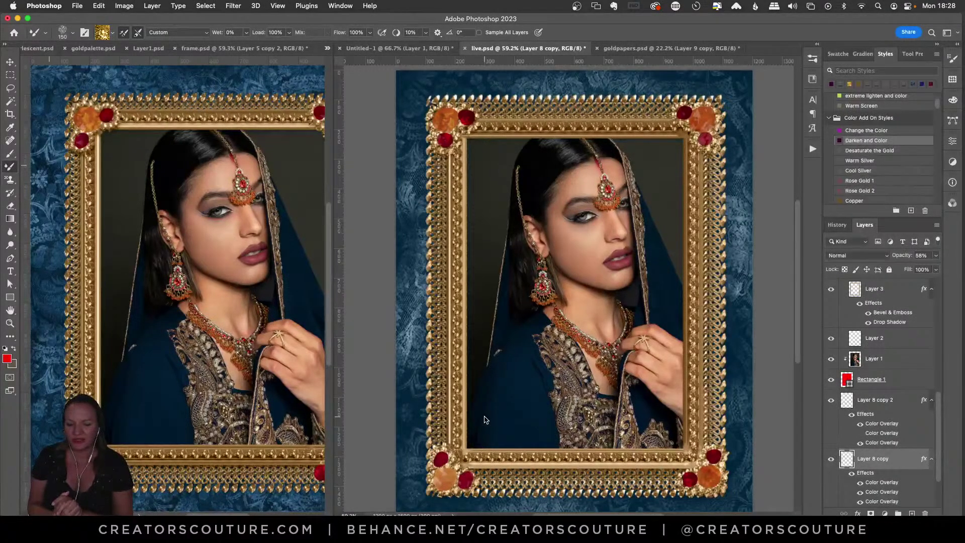
pyautogui.click(439, 525)
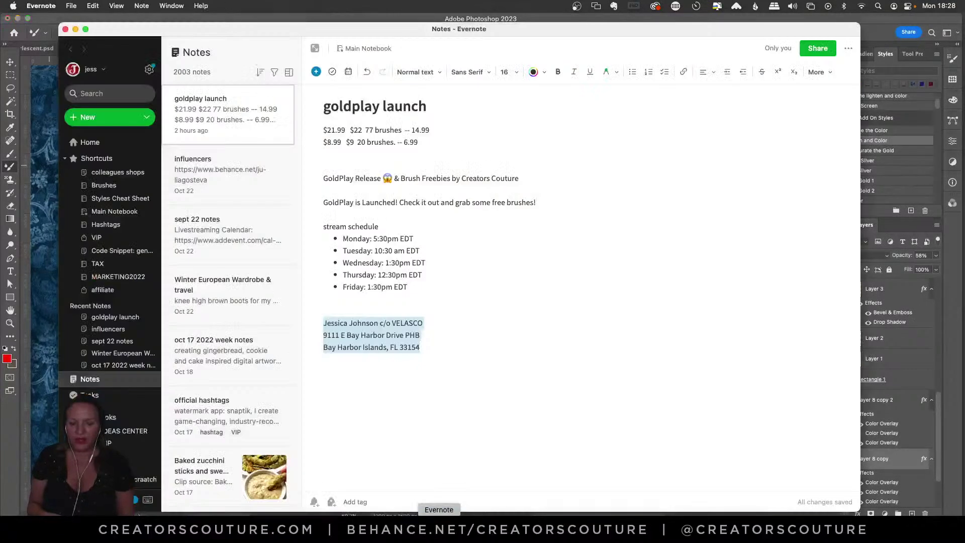
pyautogui.click(358, 281)
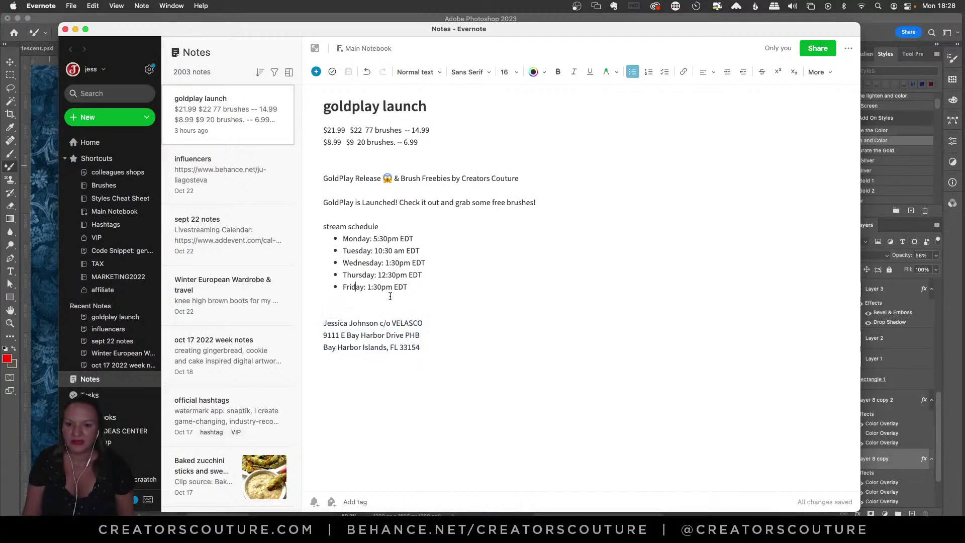
pyautogui.press('super+w')
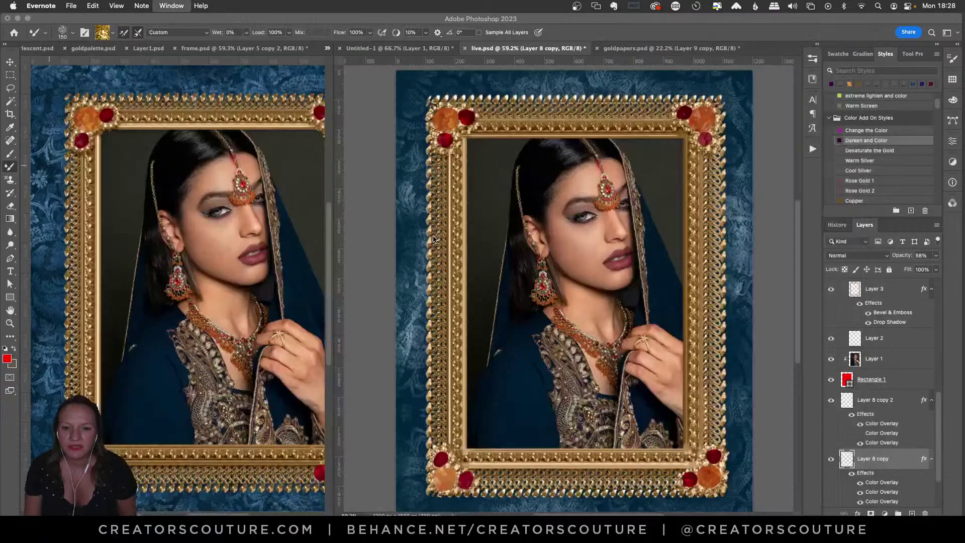